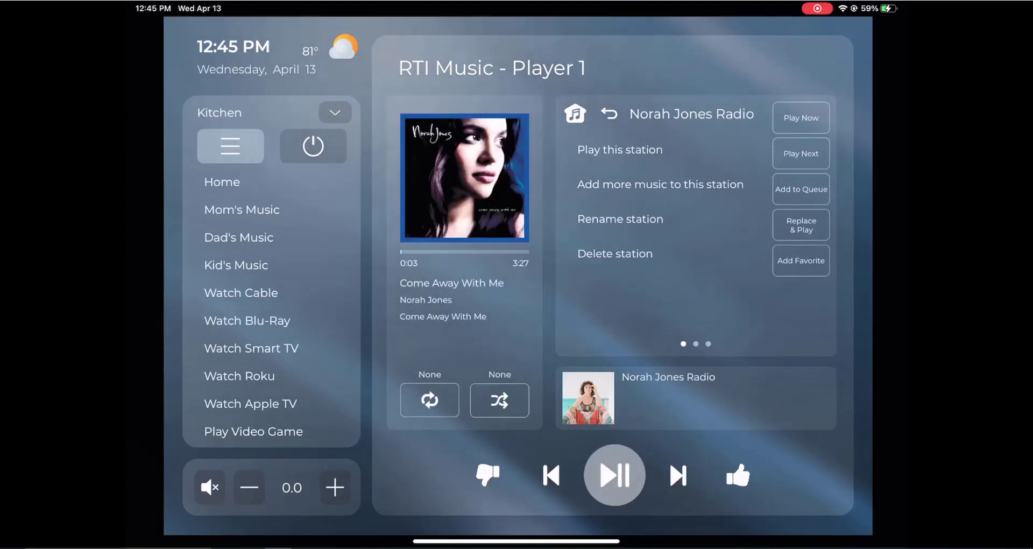
Open the Watch Cable controls and go through their pages to the channel logo page
left_click(272, 293)
left_click_drag(737, 301, 511, 302)
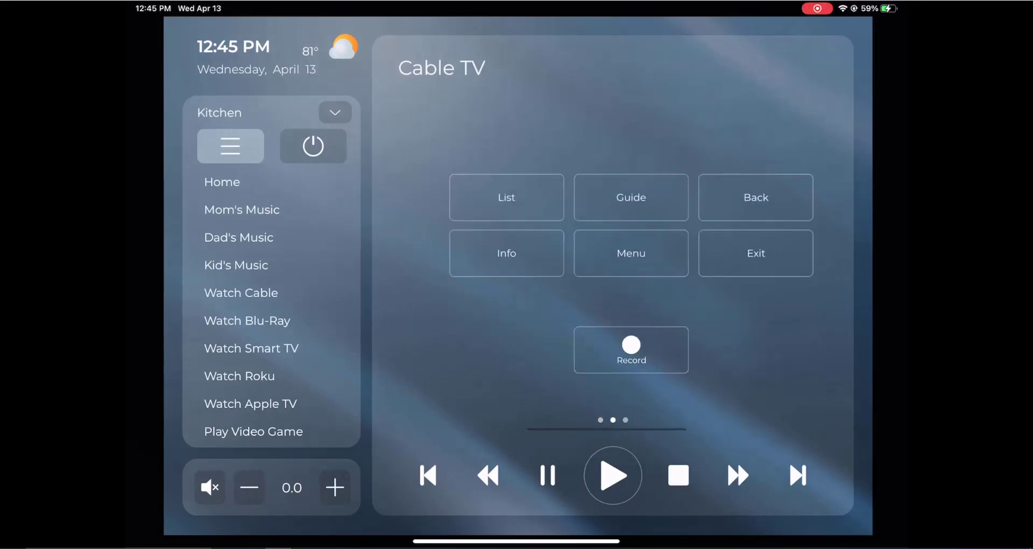
left_click_drag(737, 301, 511, 302)
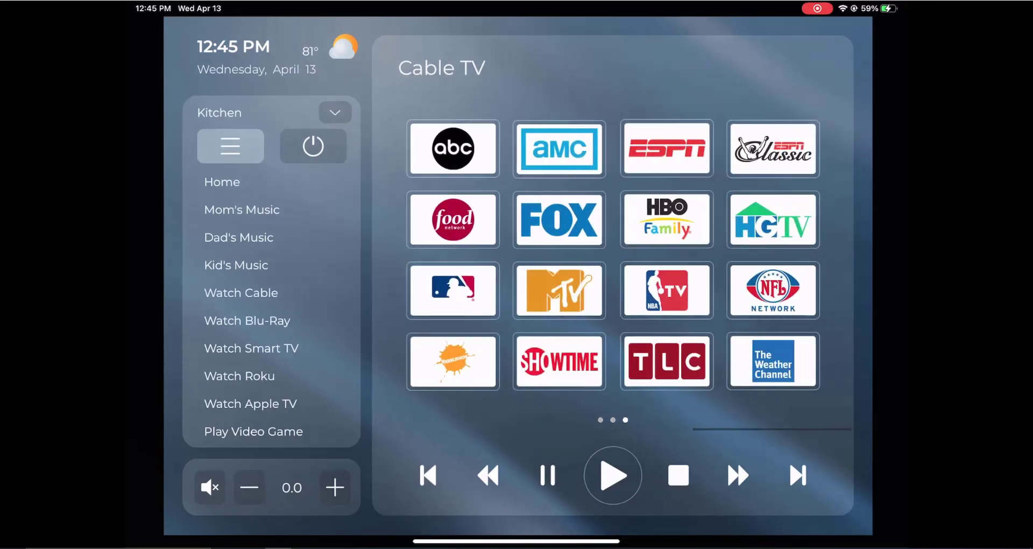
View the Blu-ray, Smart TV, Apple TV and video game control pages one after another
left_click(247, 320)
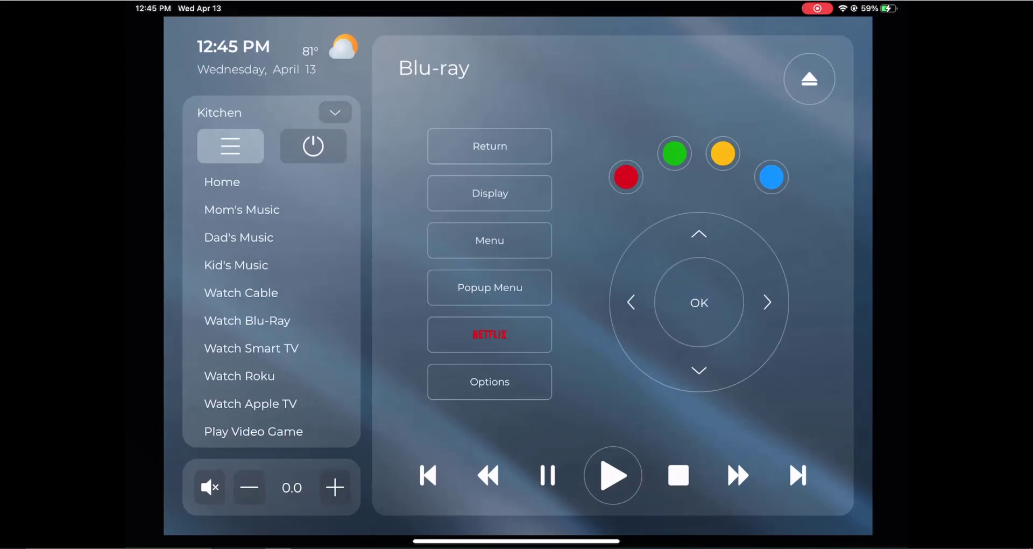
left_click(251, 348)
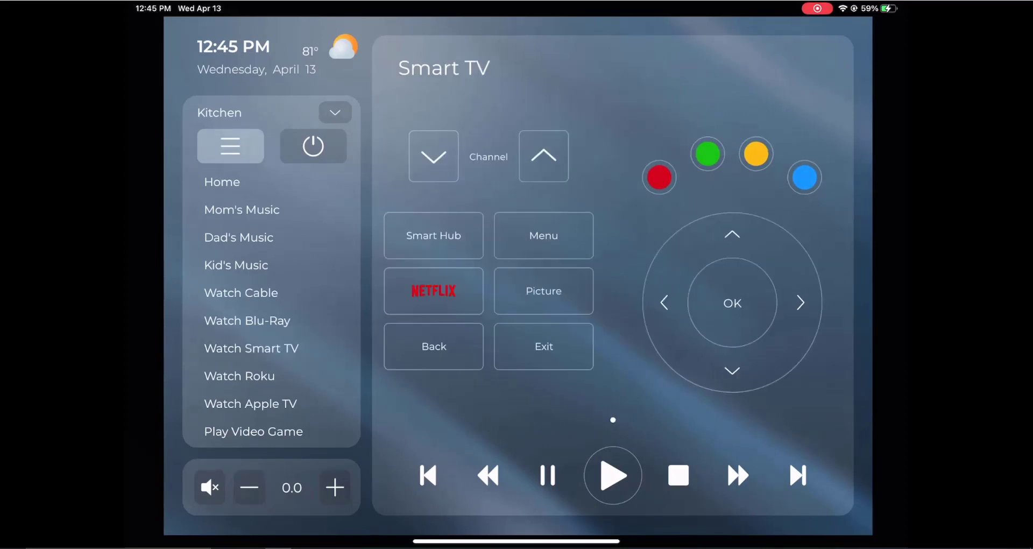
left_click(250, 404)
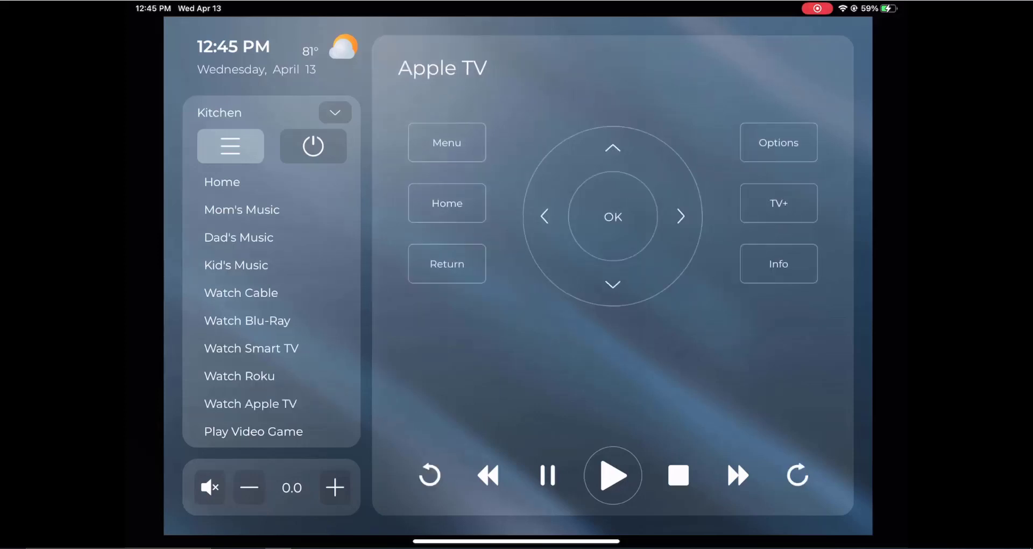
left_click(254, 431)
Open the Lighting page, try the Bright, Away and Cozy scenes, and apply the Terracotta colour scene on its second page
scroll(272, 302, "down", 3)
left_click(251, 342)
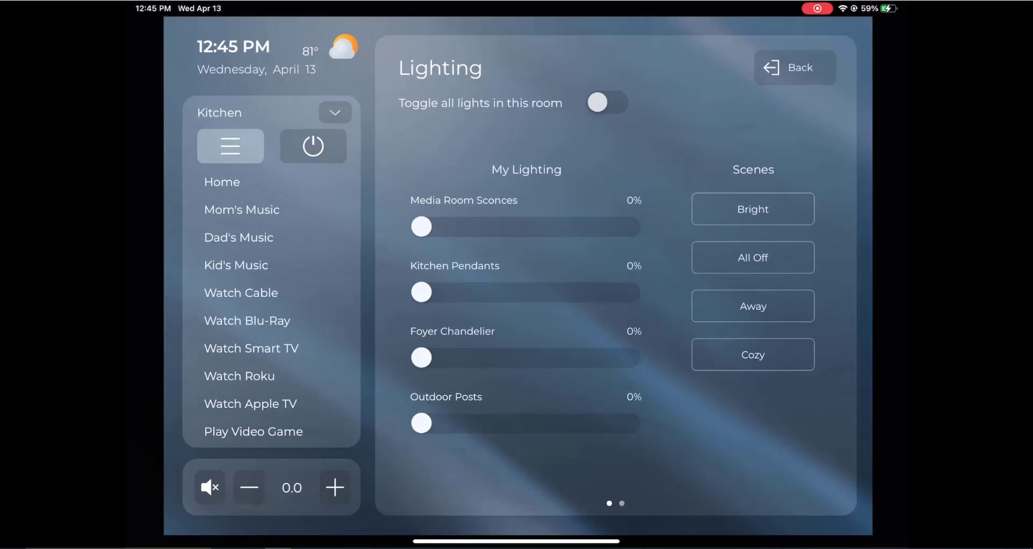
left_click(753, 209)
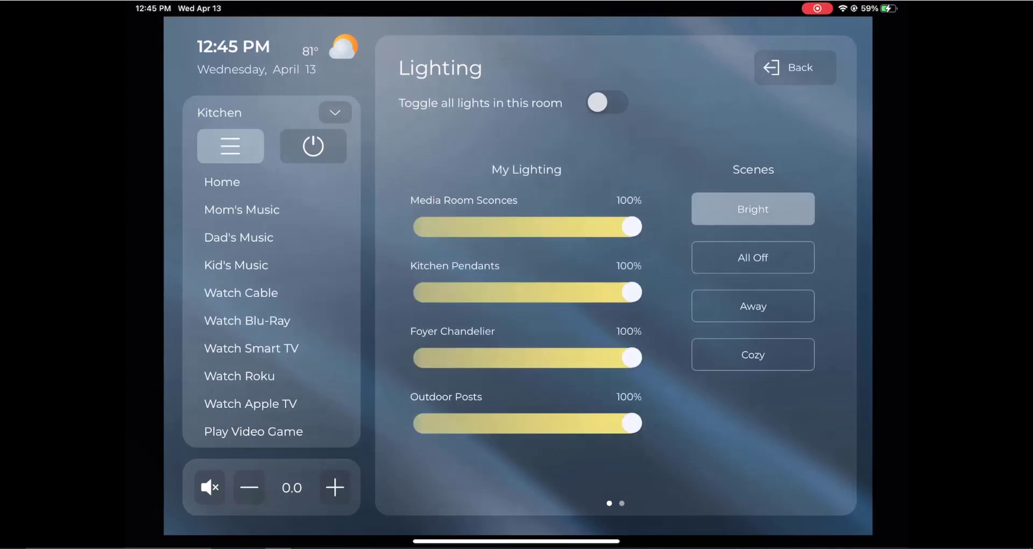
left_click(752, 305)
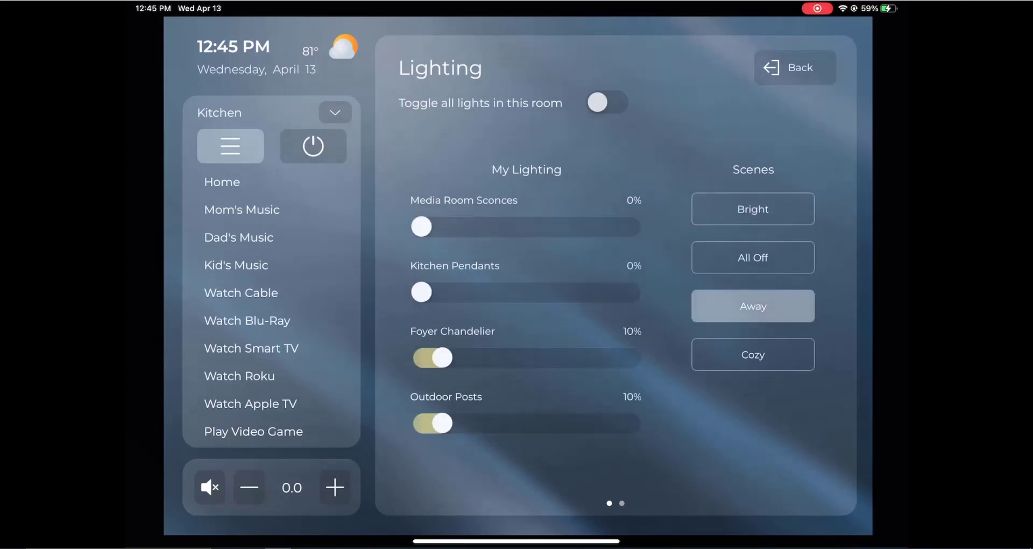
left_click(753, 354)
left_click_drag(727, 420, 511, 420)
left_click(560, 424)
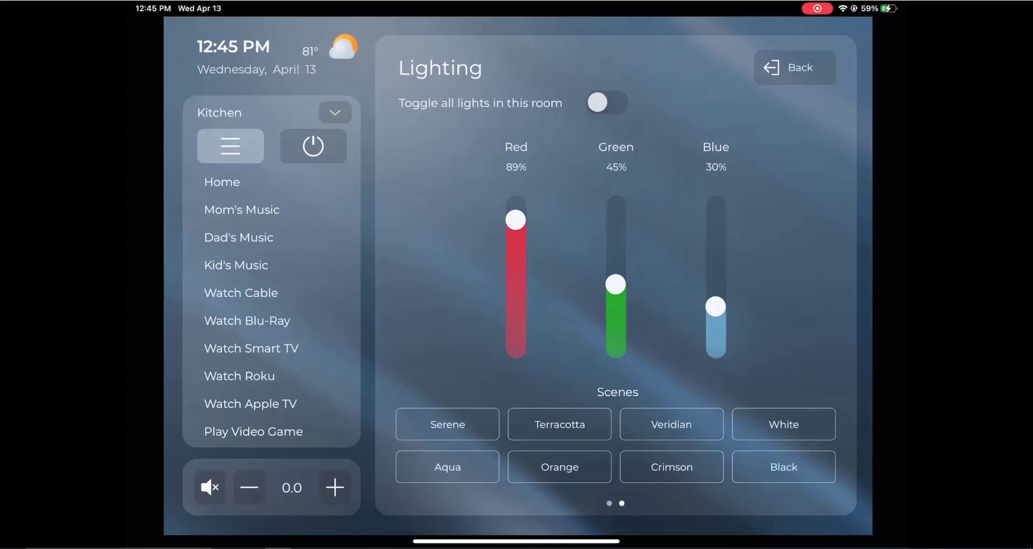
Show the source list in Mom's Music, and stop the playback from the Home page
left_click(241, 209)
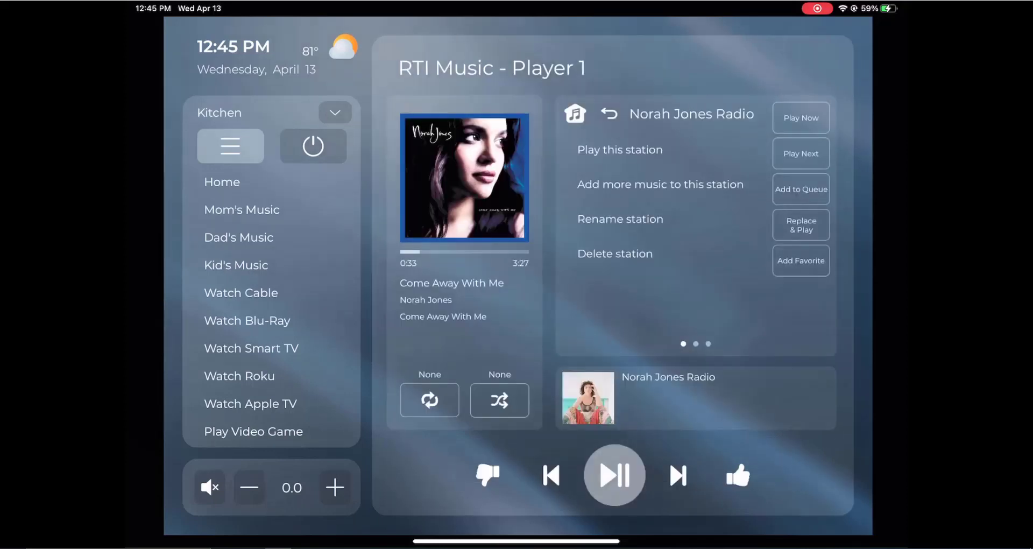
left_click(575, 113)
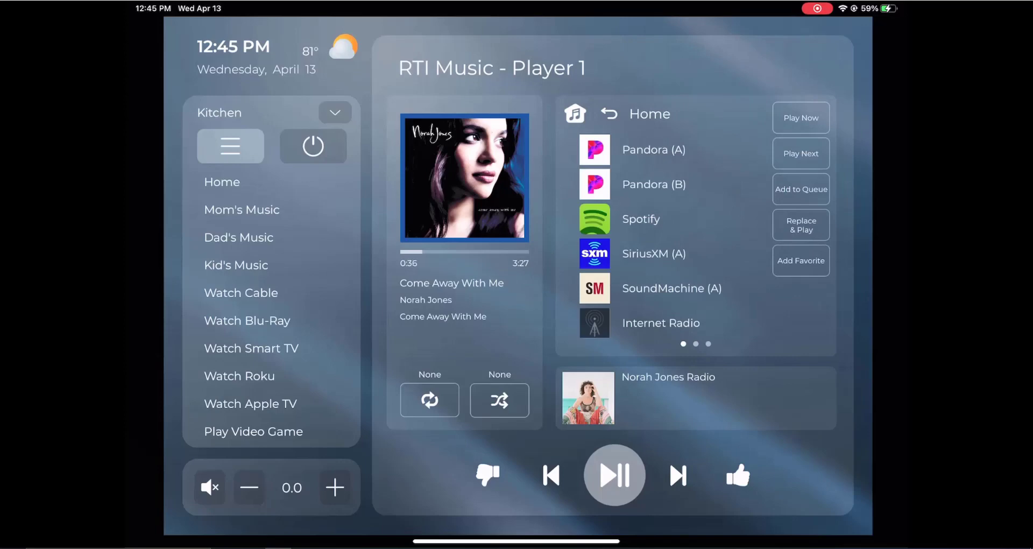
left_click(222, 182)
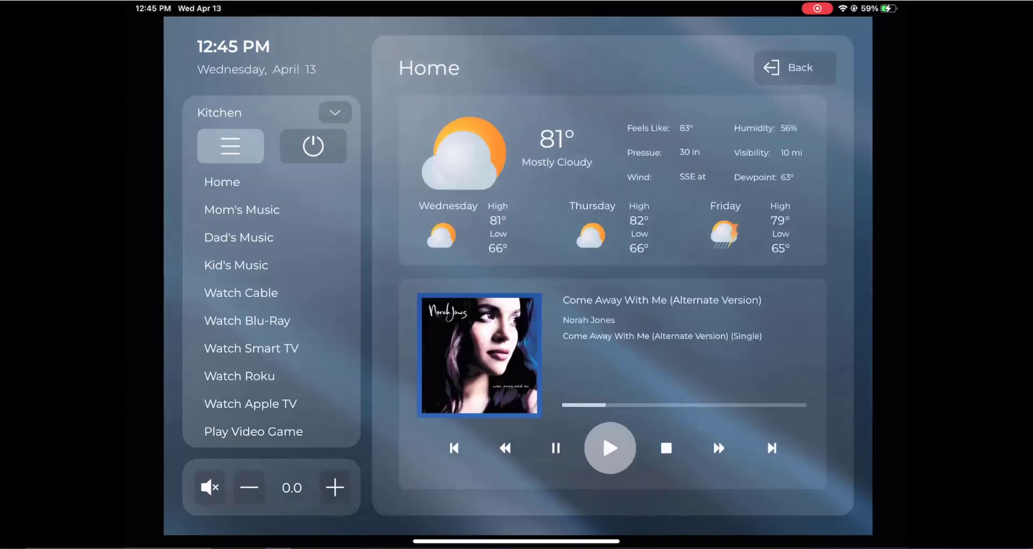
left_click(666, 448)
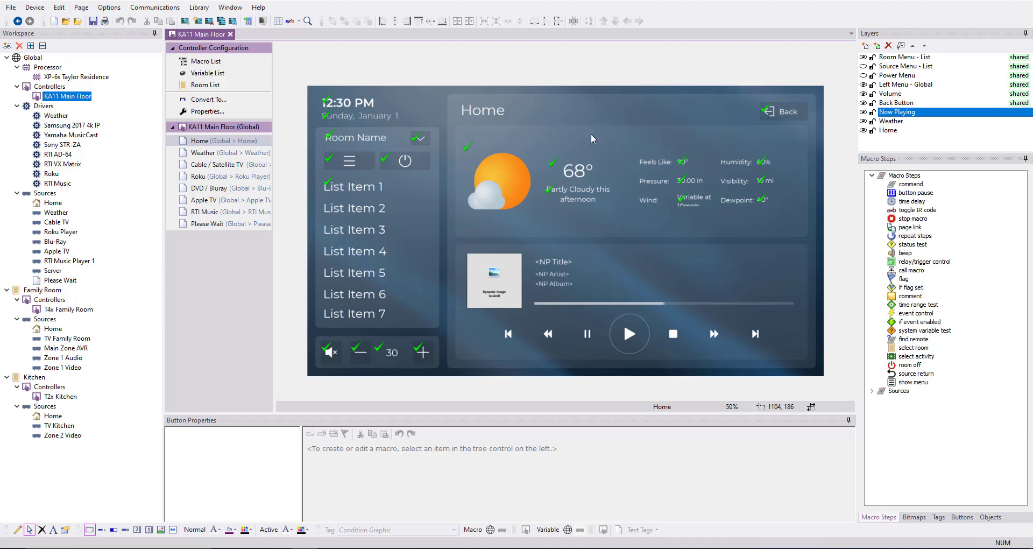
Switch to Integration Designer and review the KA11 Main Floor pages from Weather through Please Wait
left_click(216, 154)
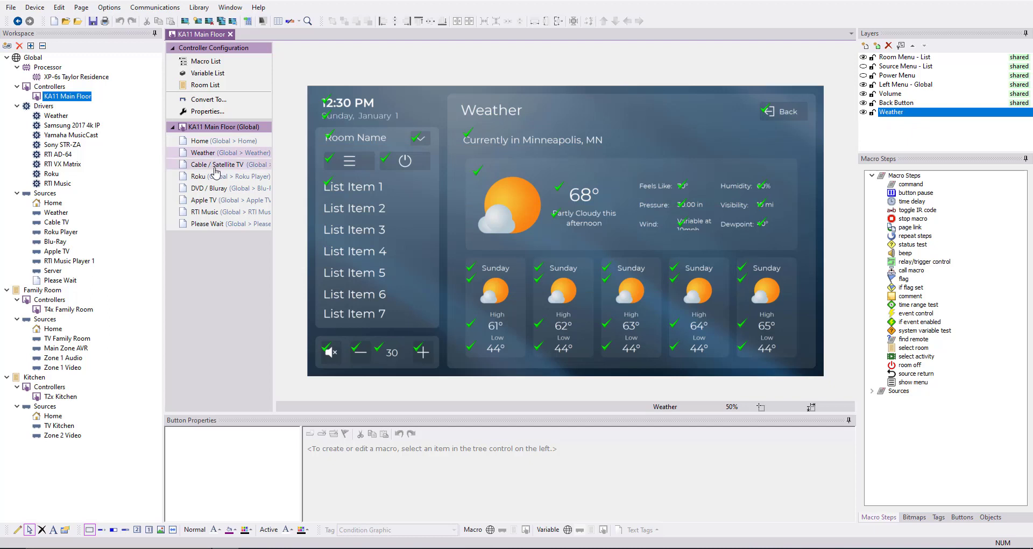
left_click(215, 167)
left_click(219, 177)
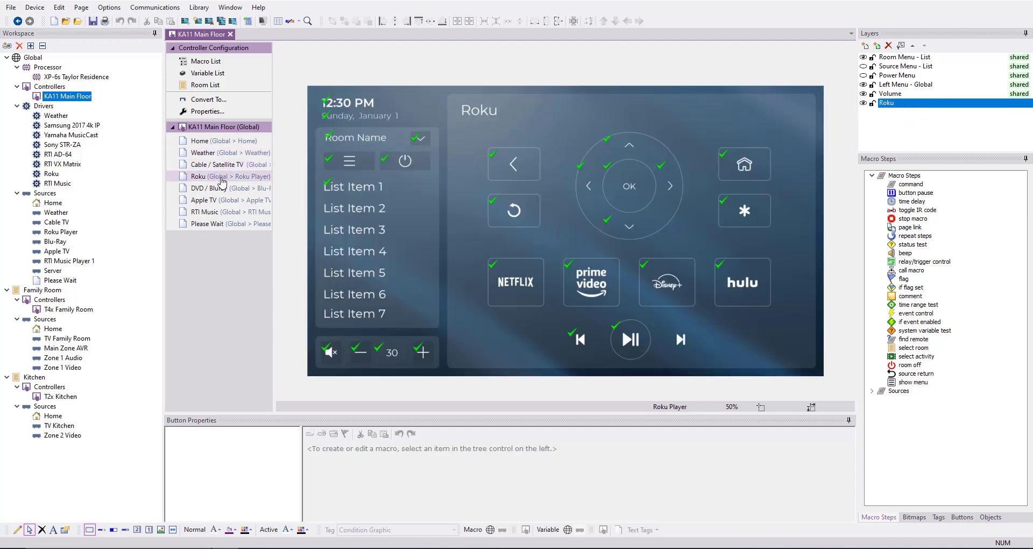
left_click(222, 188)
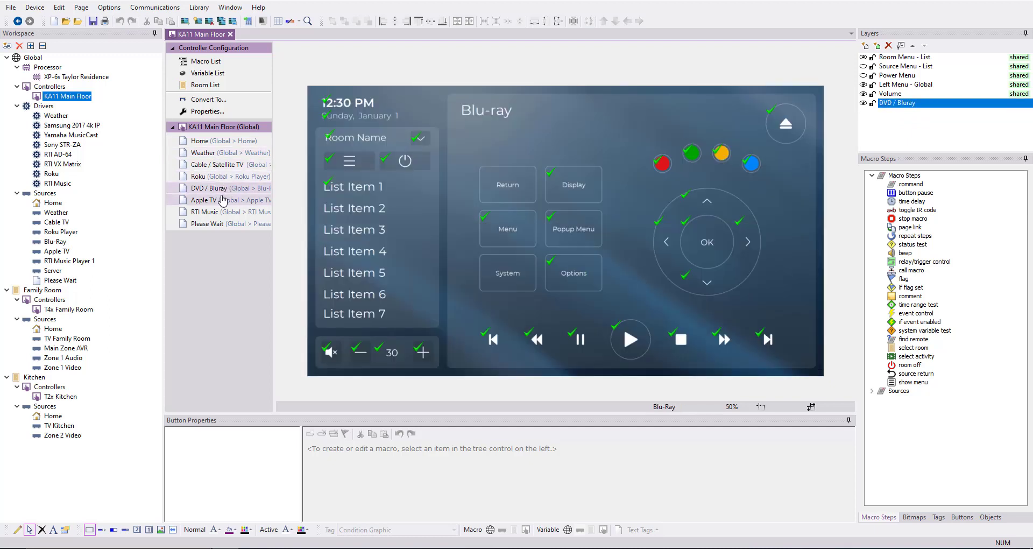
left_click(223, 199)
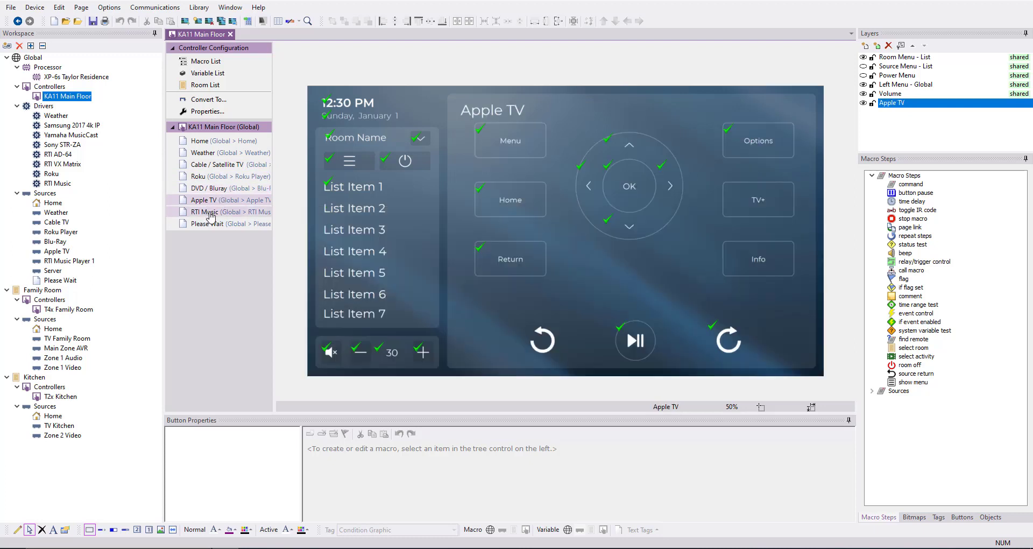
left_click(211, 214)
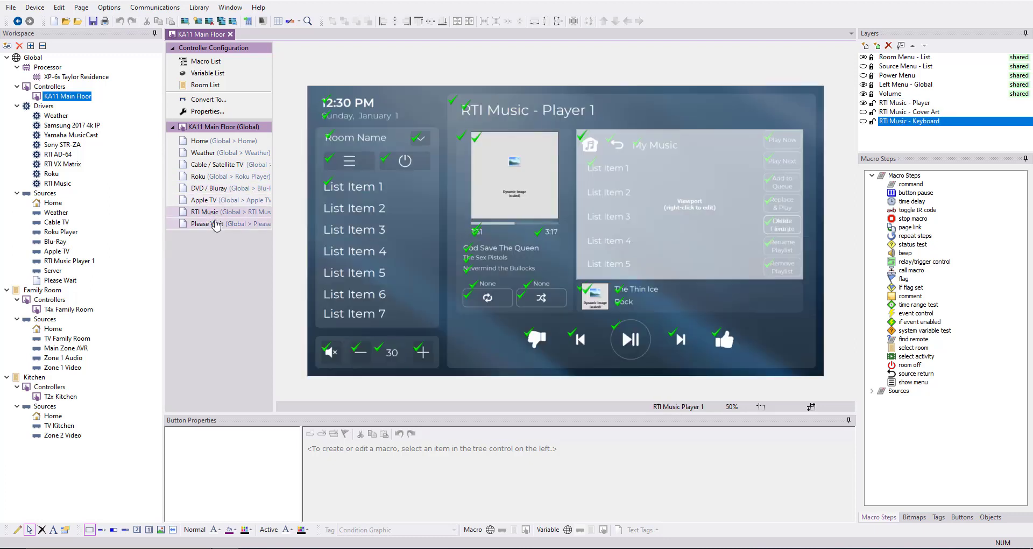
left_click(215, 224)
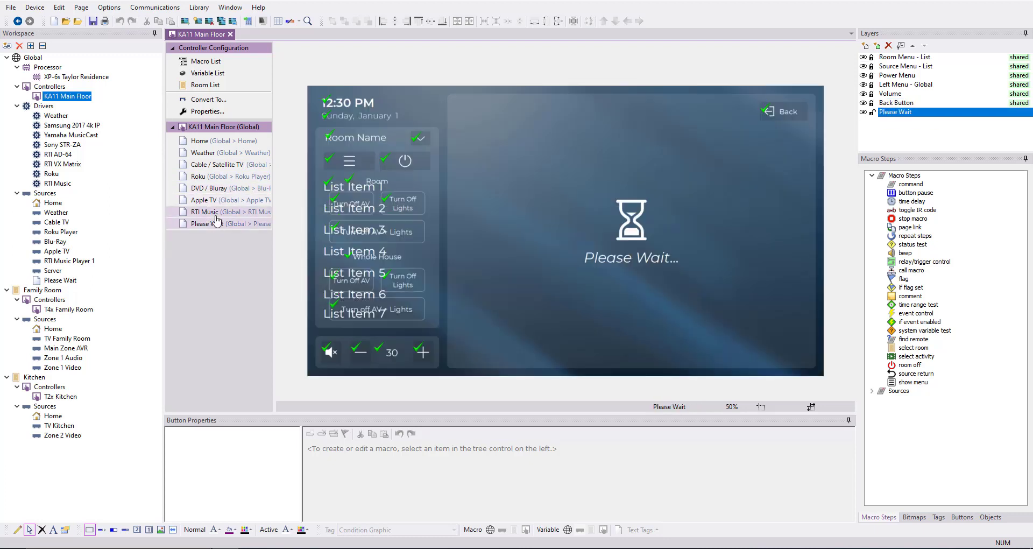
Look again at the Home, Roku and DVD / Bluray pages of the KA11 Main Floor controller
left_click(213, 144)
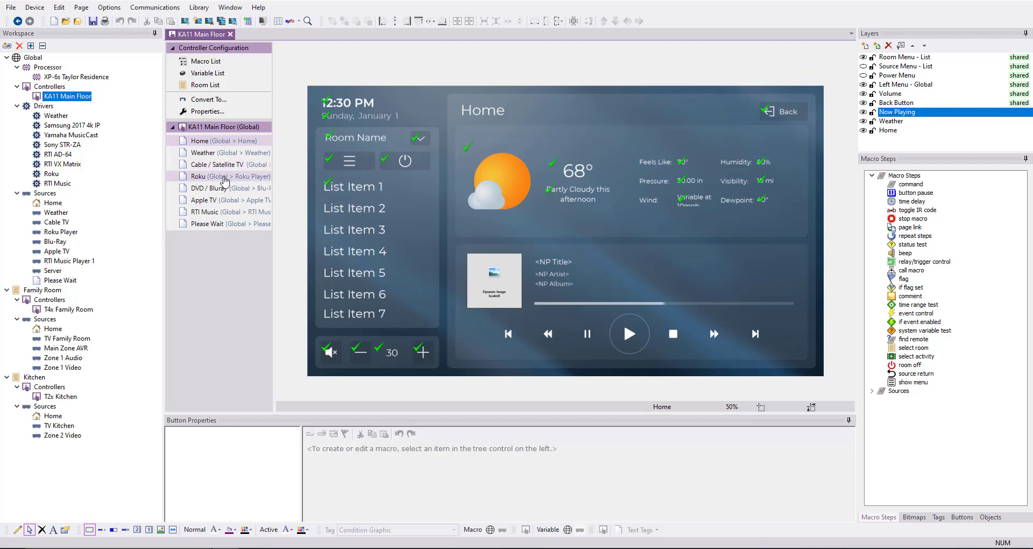
left_click(224, 178)
left_click(225, 189)
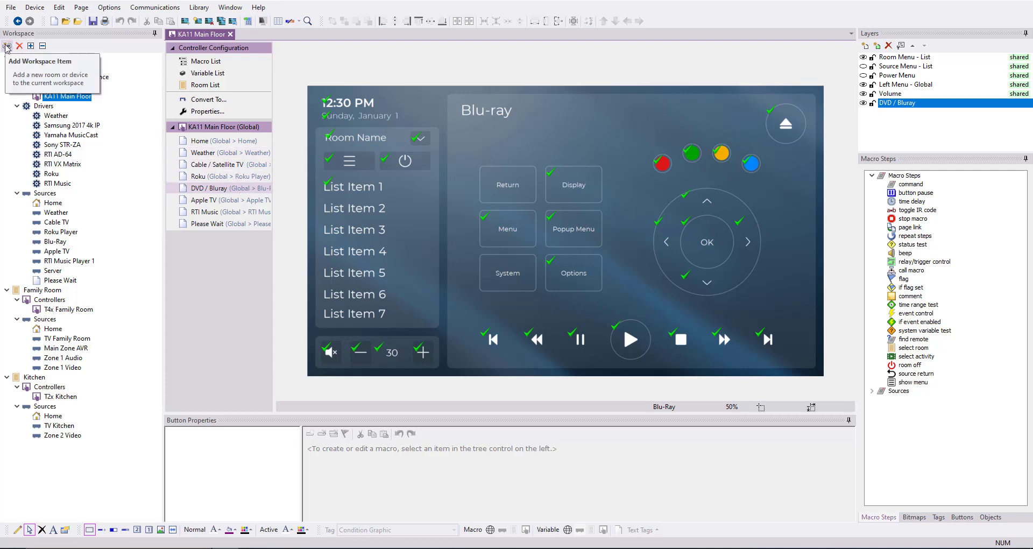
Start adding an RTiPanel (iPad) controller to the Global room and name the device as its owner's iPad
left_click(7, 45)
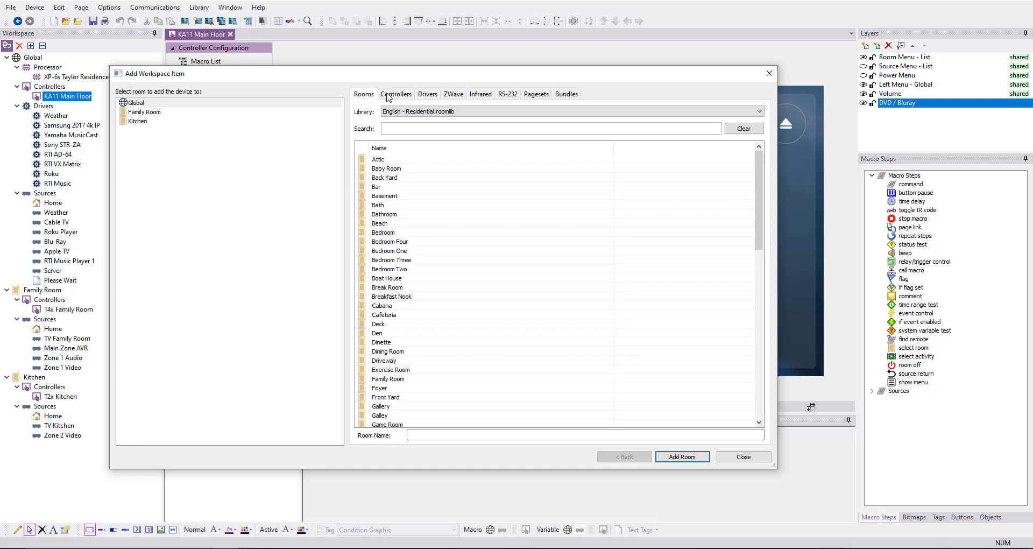
left_click(409, 95)
left_click(497, 222)
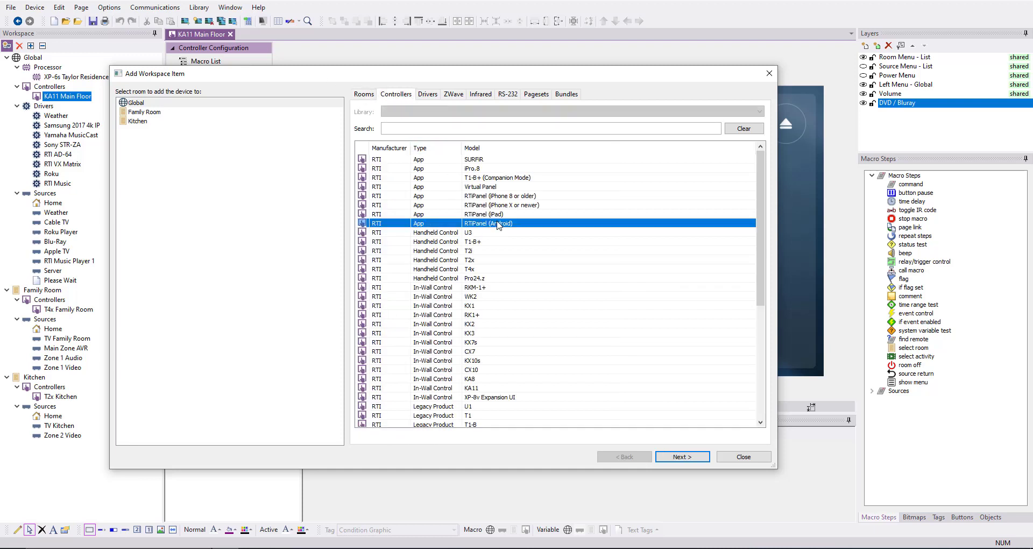
left_click(498, 215)
left_click(694, 457)
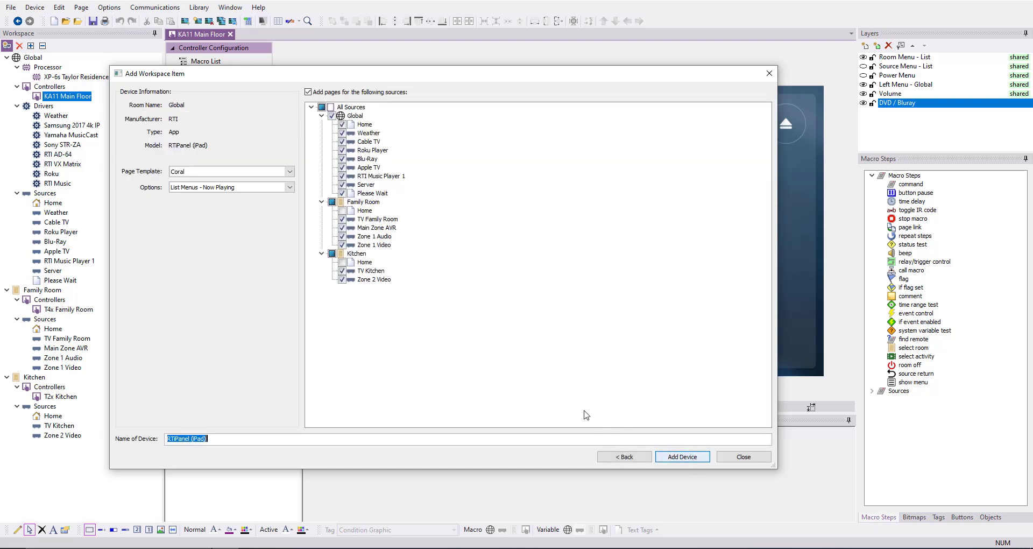
type("Joe's iPad")
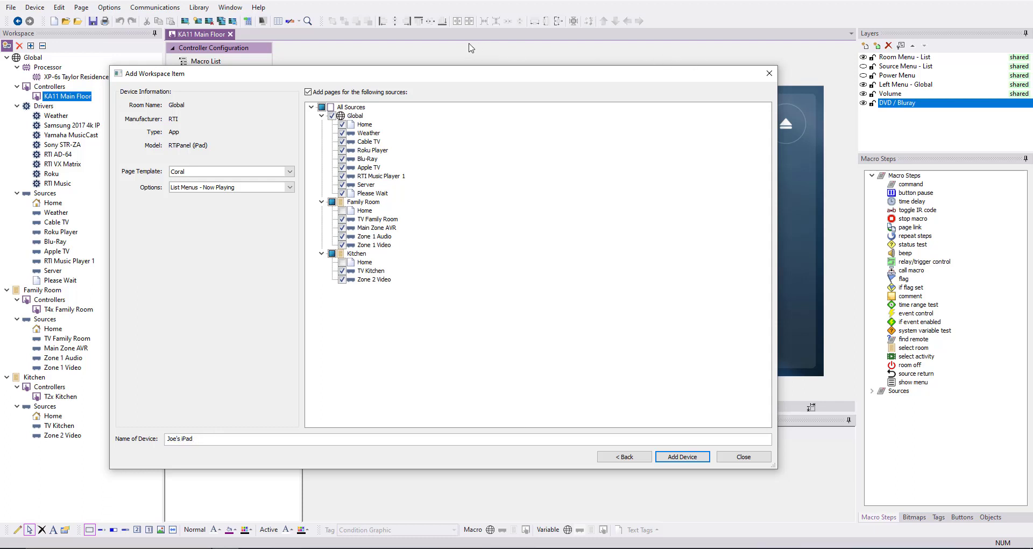
Exclude the Family Room and Kitchen sources from the new device's pages and choose the List Menus - Now Playing option
left_click(332, 202)
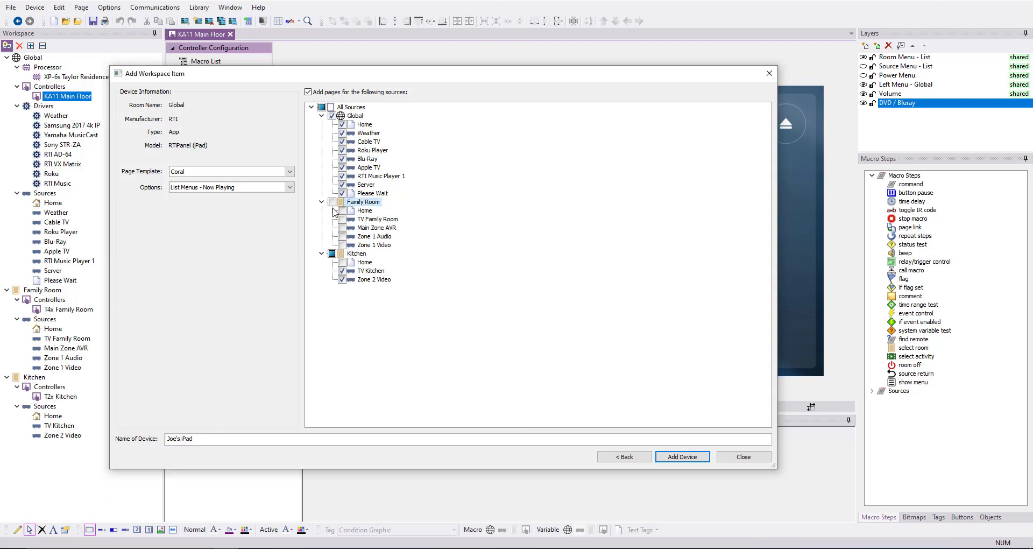
left_click(332, 253)
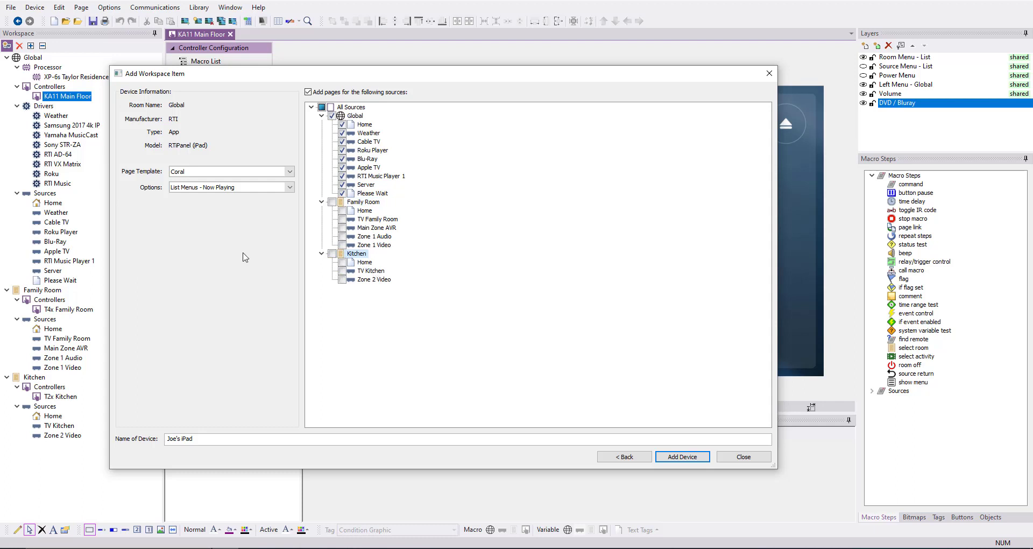
left_click(180, 190)
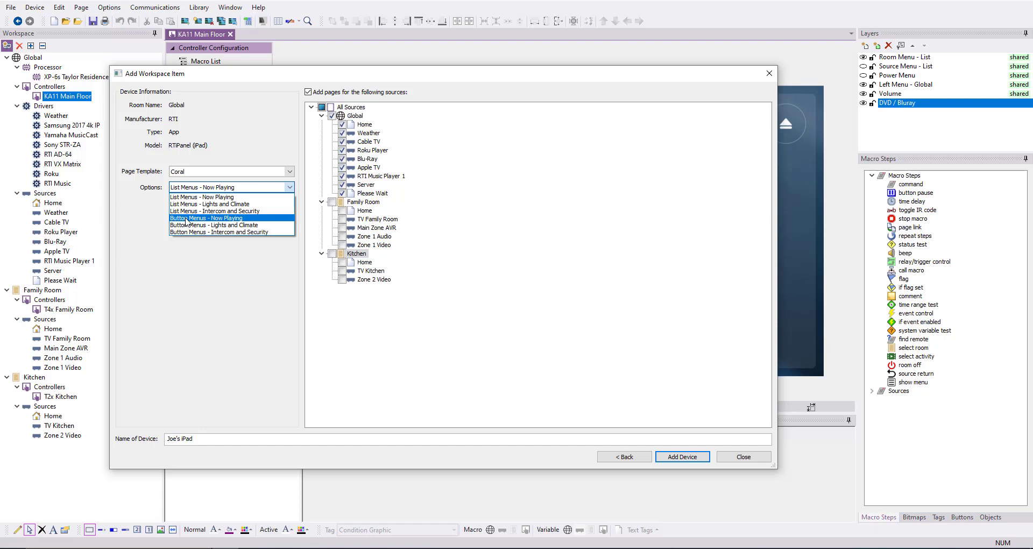
left_click(218, 198)
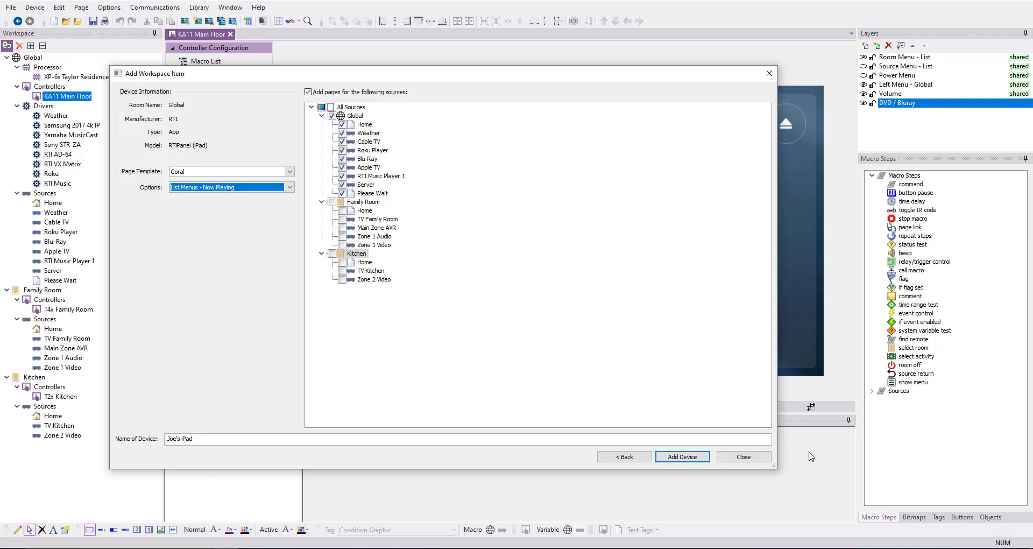
Add the configured iPad device to the workspace and open it for editing
left_click(692, 460)
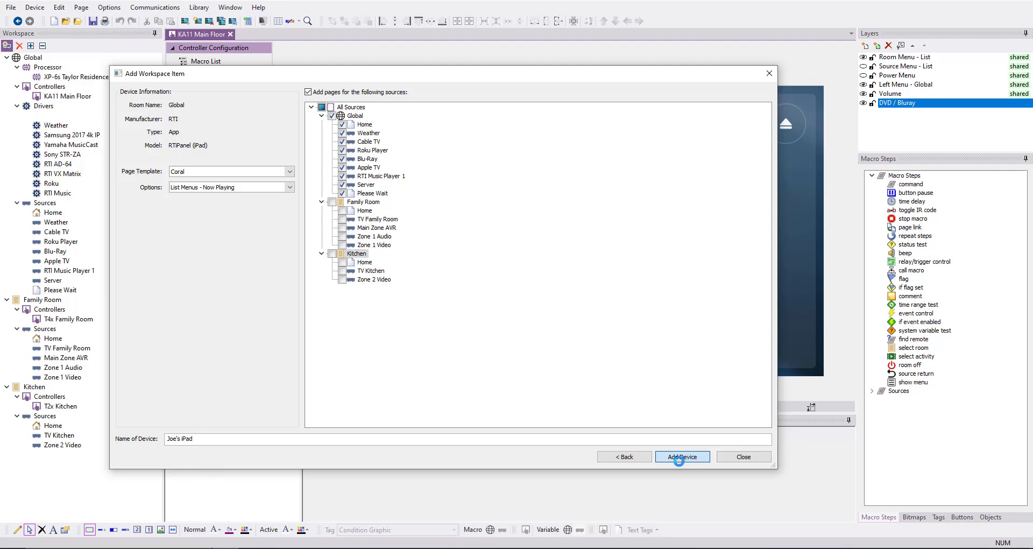
left_click(736, 458)
left_click(56, 107)
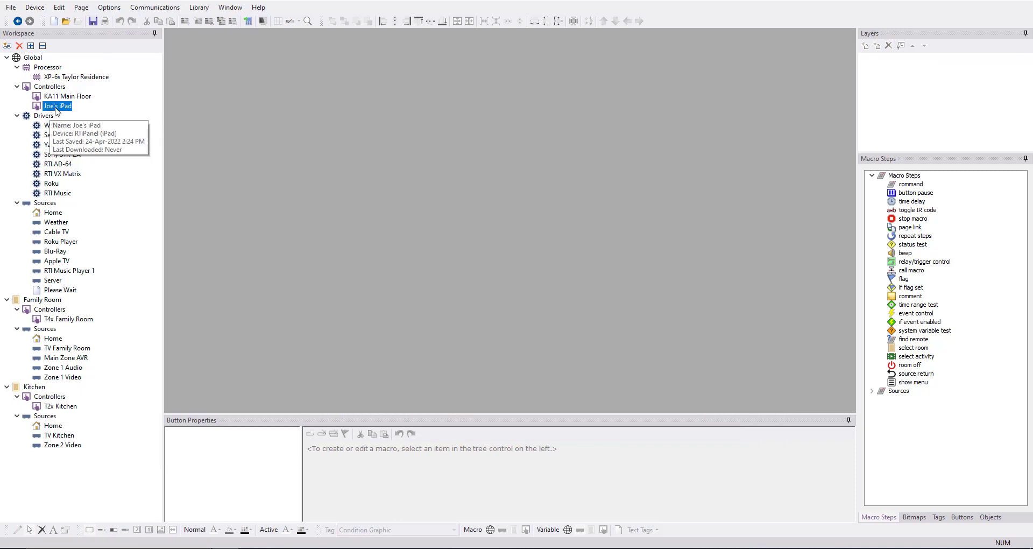
double_click(56, 107)
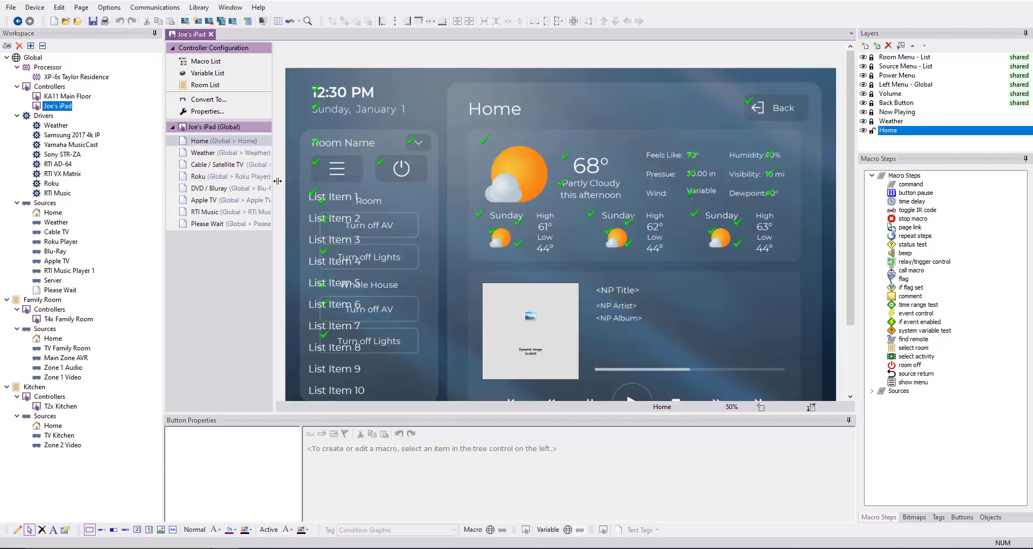
View the iPad's Weather page, and hide the Power Menu layer on its Cable / Satellite TV page
left_click(221, 154)
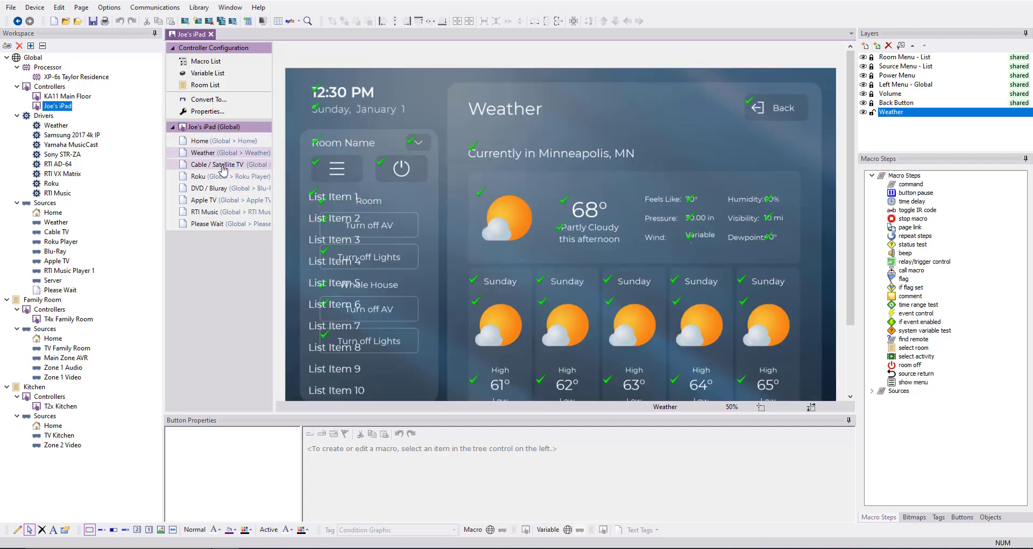
left_click(223, 165)
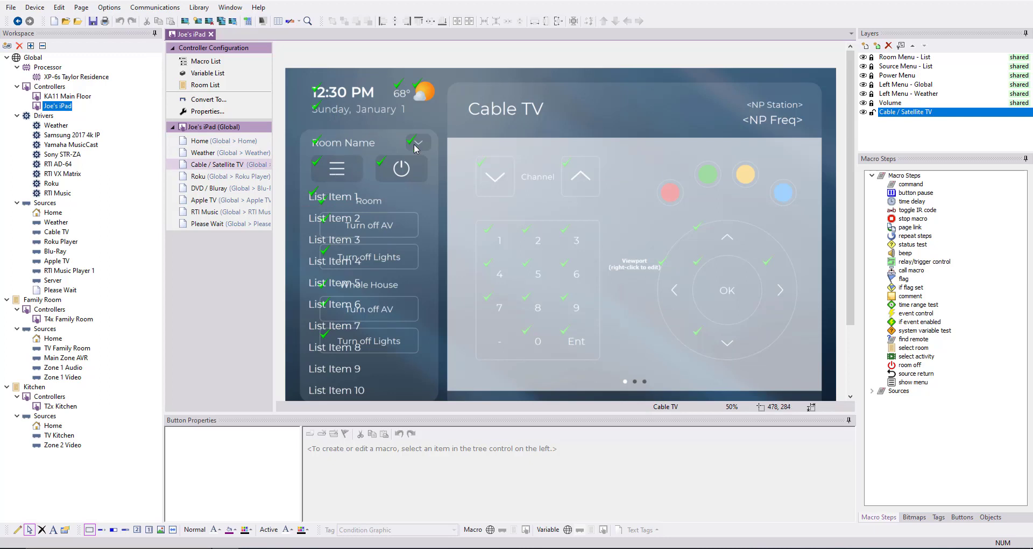
left_click(863, 75)
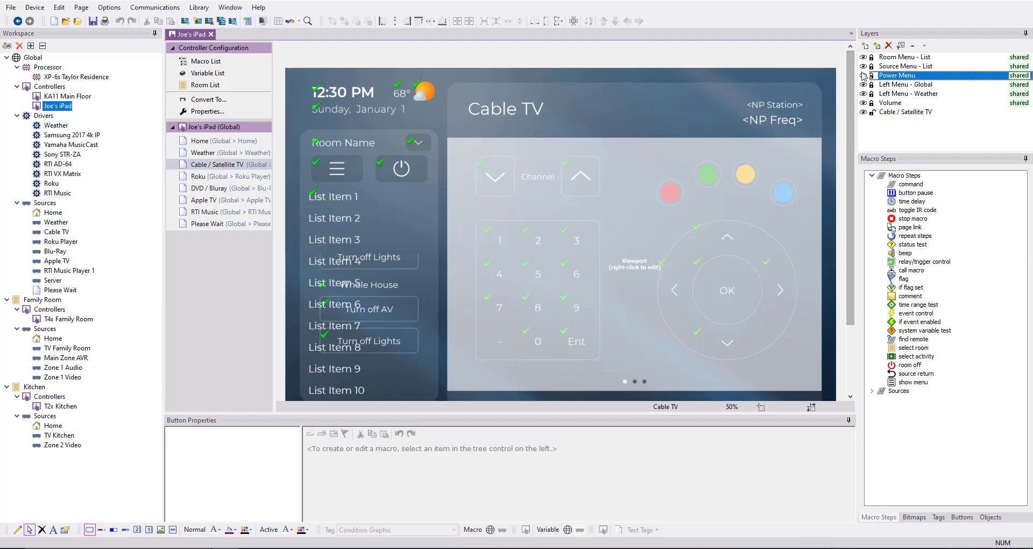
Hide the Source Menu - List and Room Menu - List layers, show the Power Menu layer, and view the Roku page
left_click(863, 66)
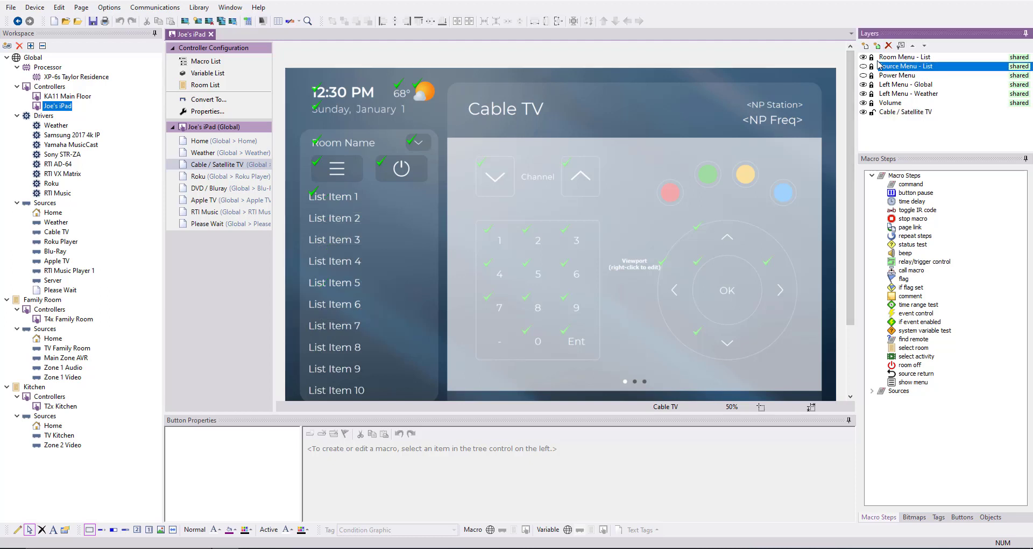
left_click(863, 56)
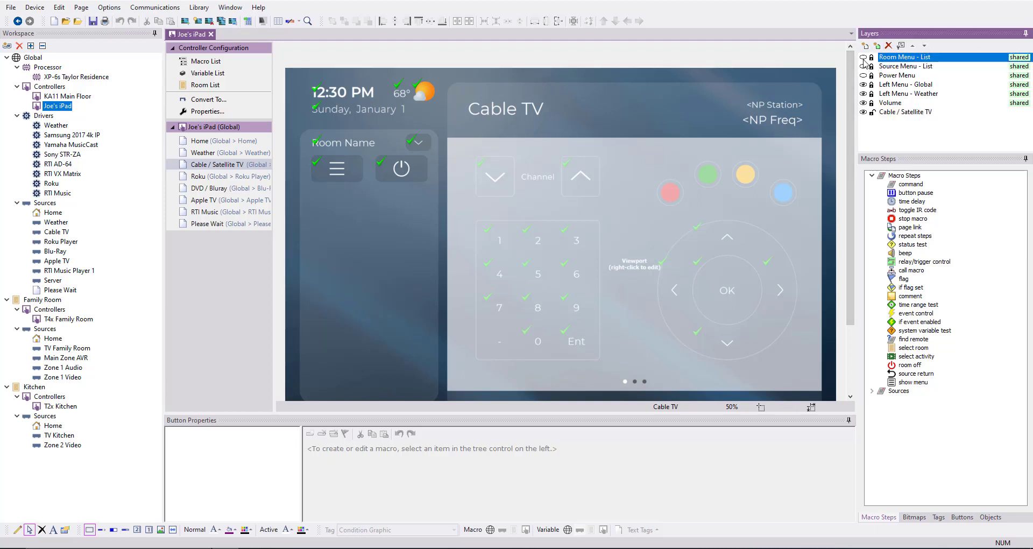
left_click(863, 65)
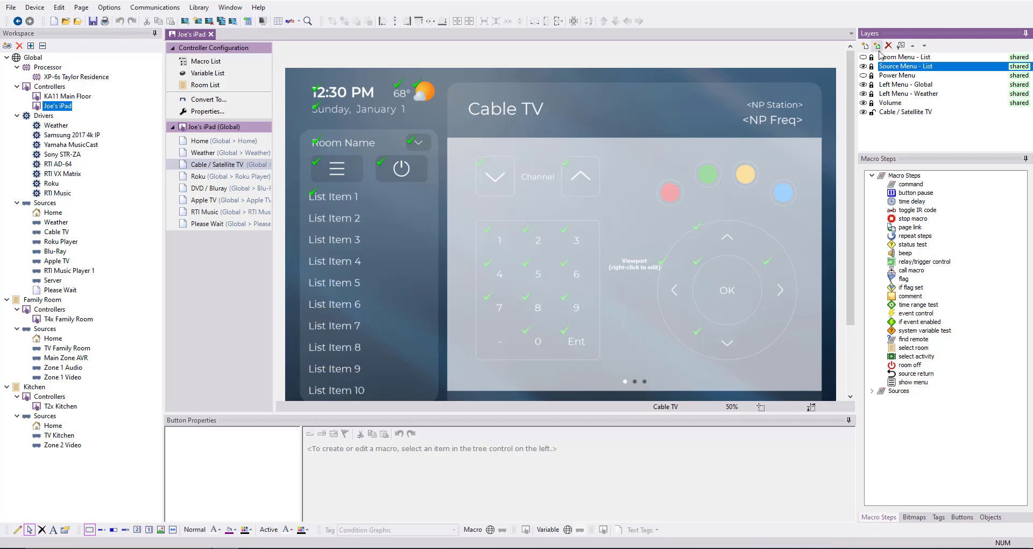
left_click(863, 65)
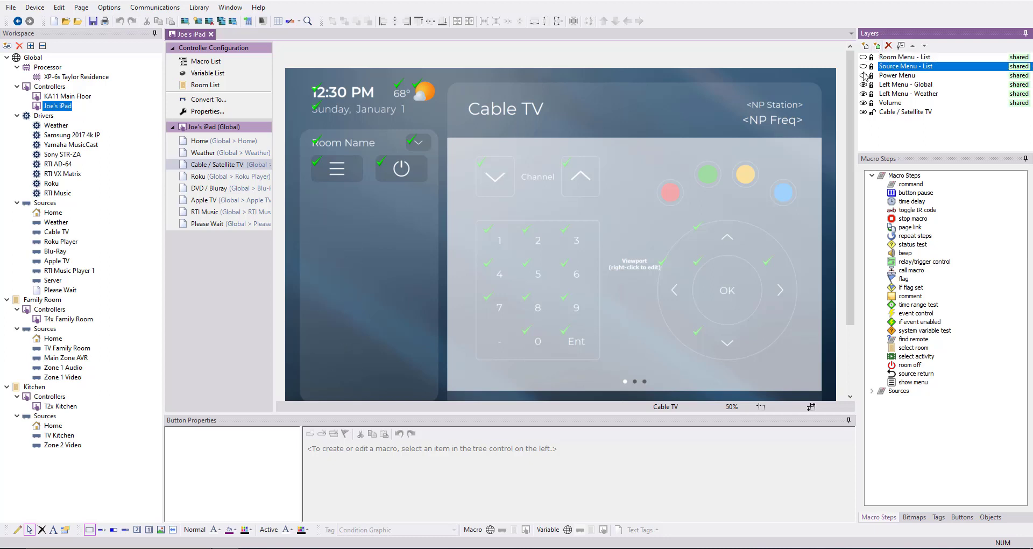
left_click(863, 76)
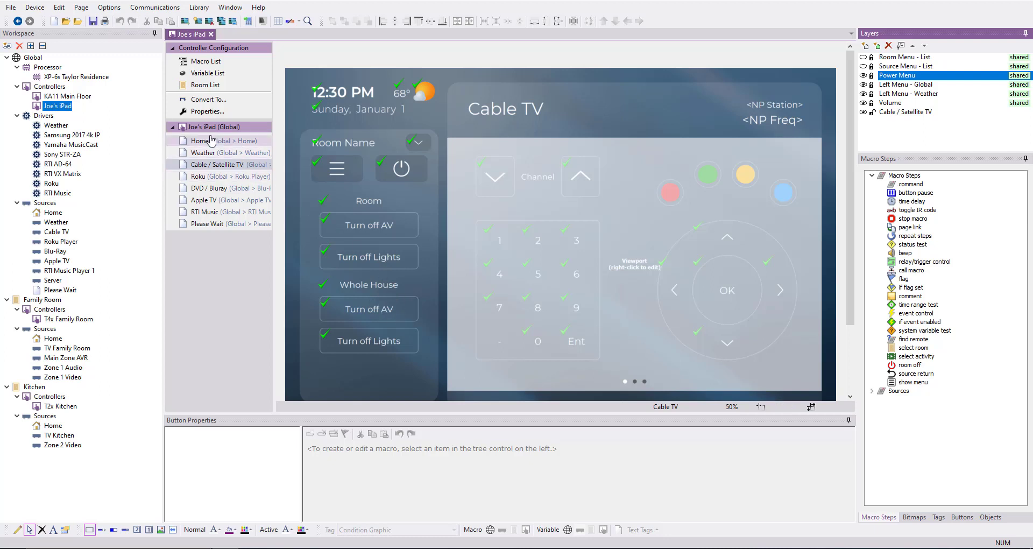
left_click(223, 175)
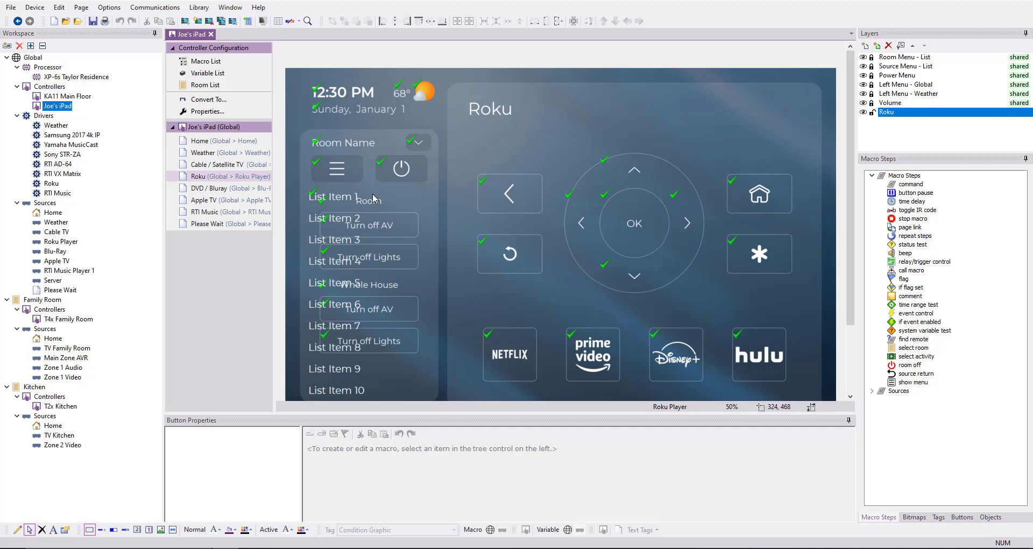
On the iPad's Home page, set the Now Playing layer's source to Global > RTI Music Player 1
left_click(230, 142)
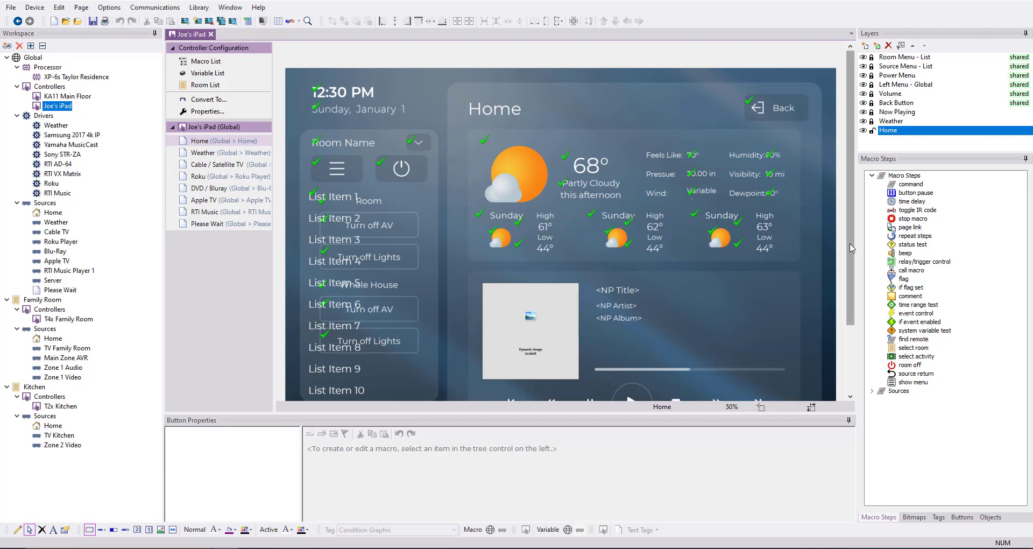
scroll(552, 283, "down", 1)
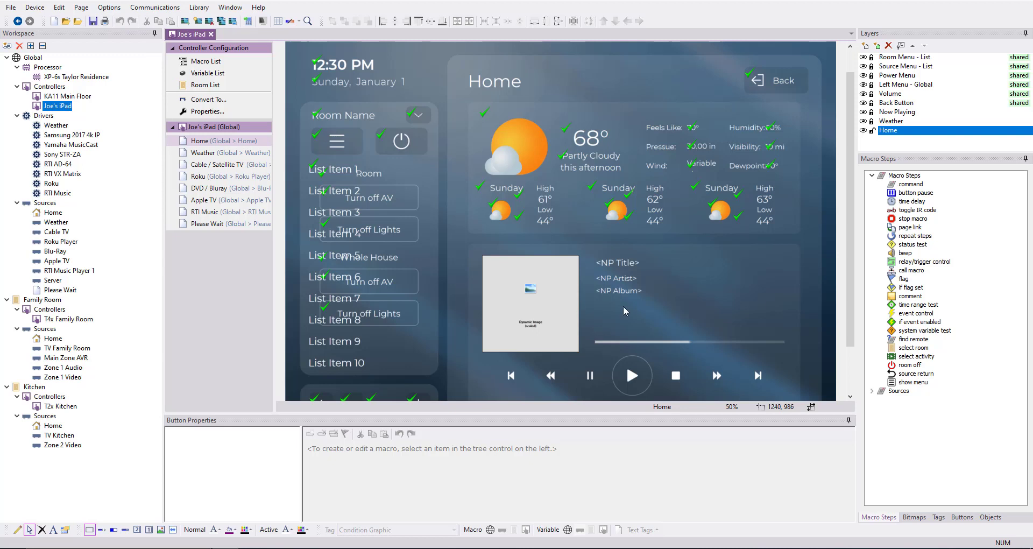
left_click(893, 112)
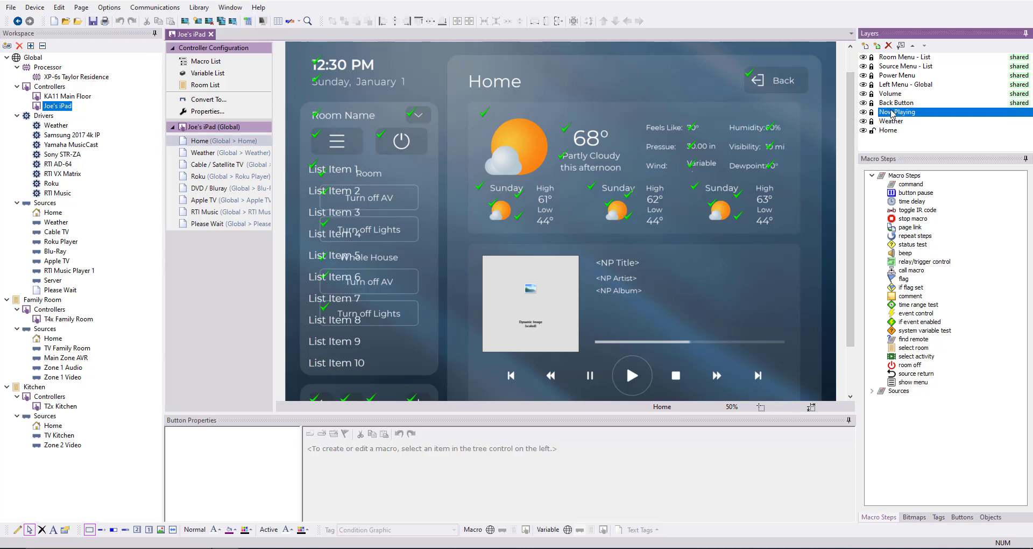
left_click(901, 45)
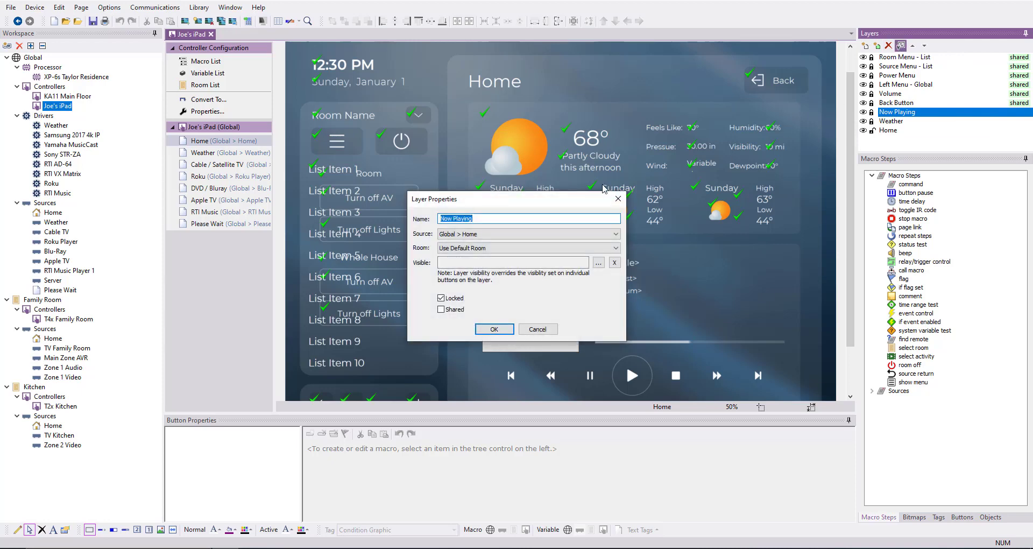
left_click(460, 235)
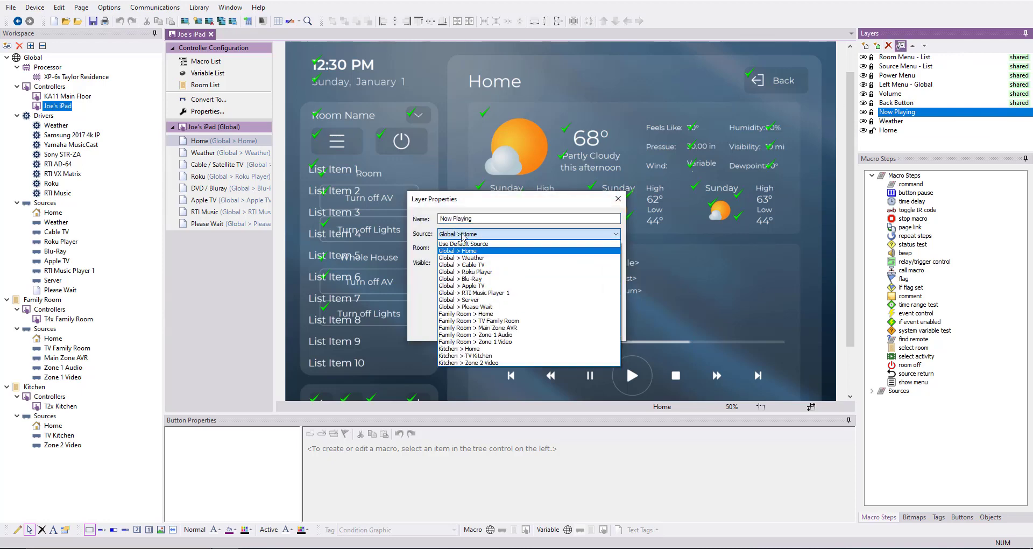
left_click(479, 294)
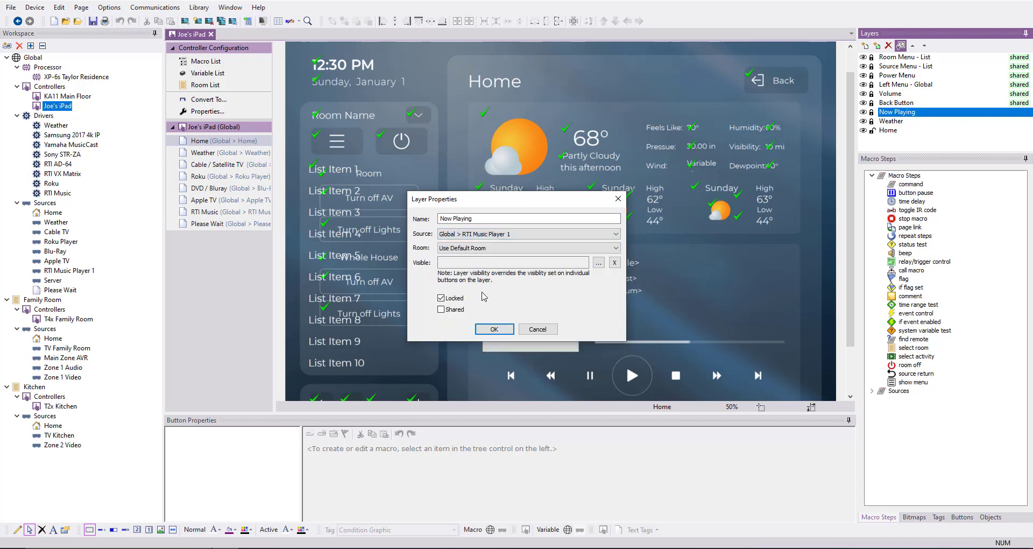
left_click(497, 331)
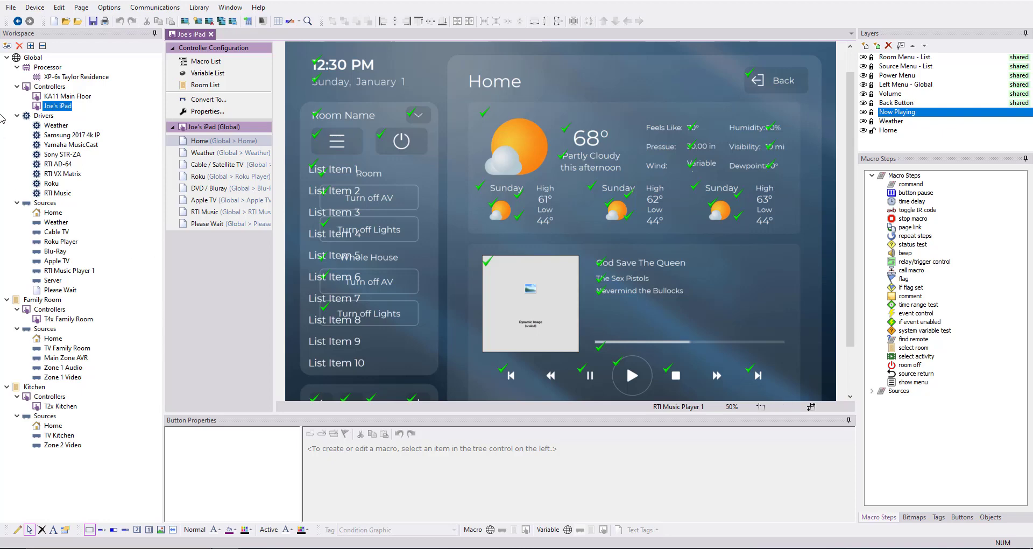
Start adding an RTiPanel (iPhone X or newer) controller to the Global room
left_click(7, 45)
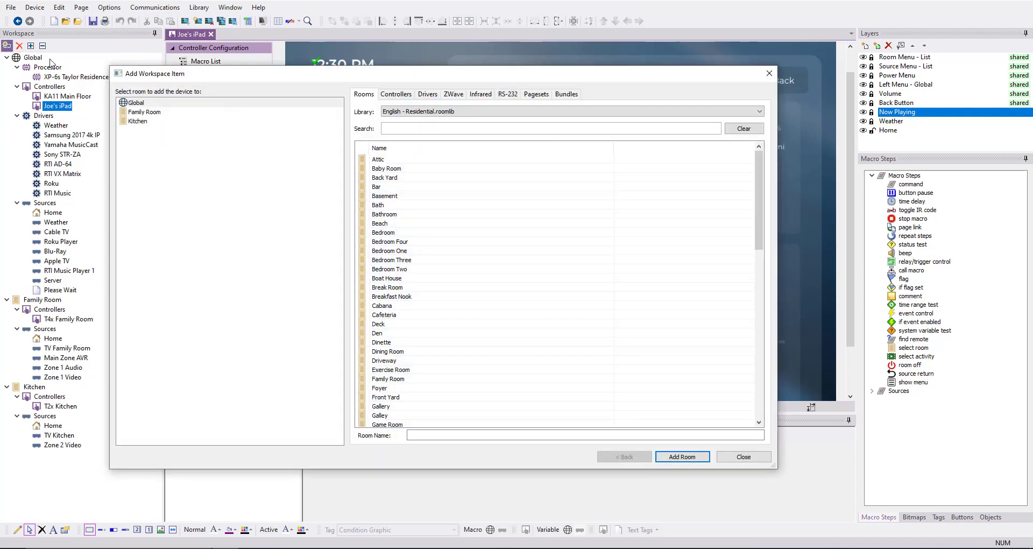
left_click(402, 94)
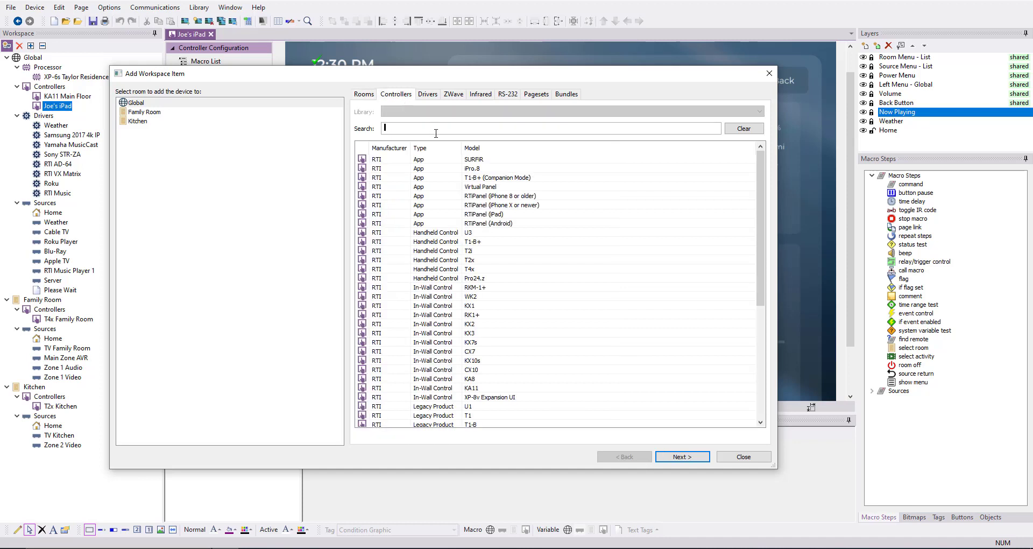
type("iPhone")
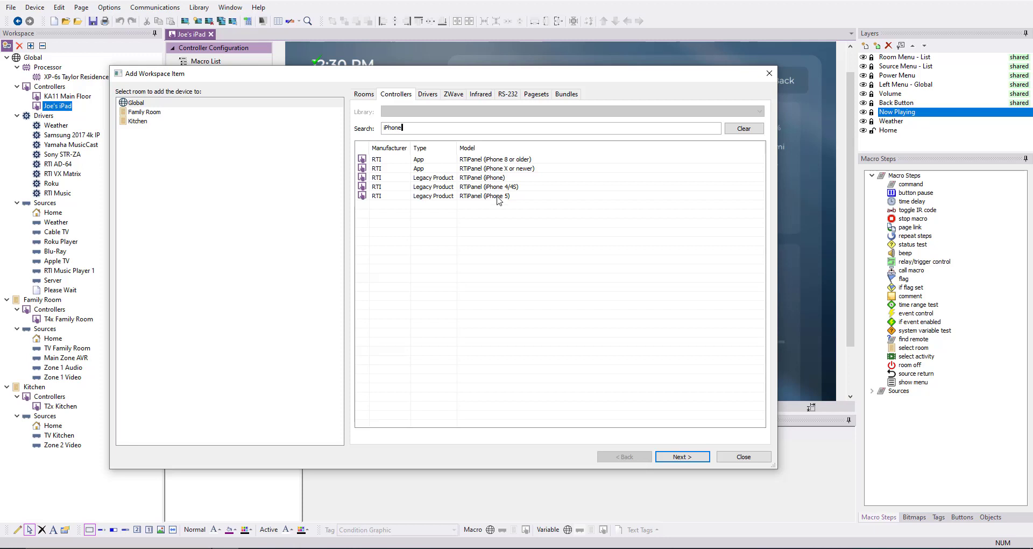
left_click(515, 170)
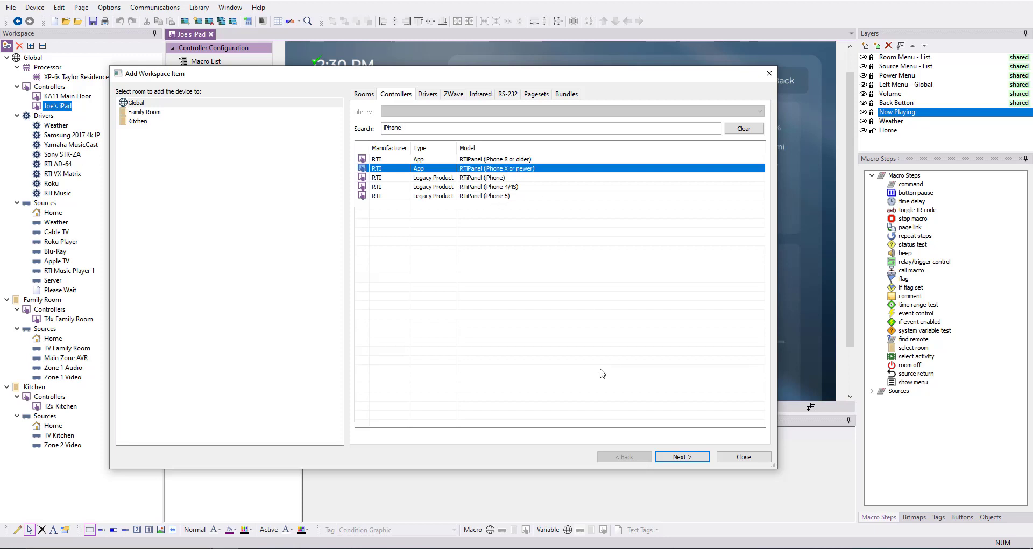
left_click(694, 460)
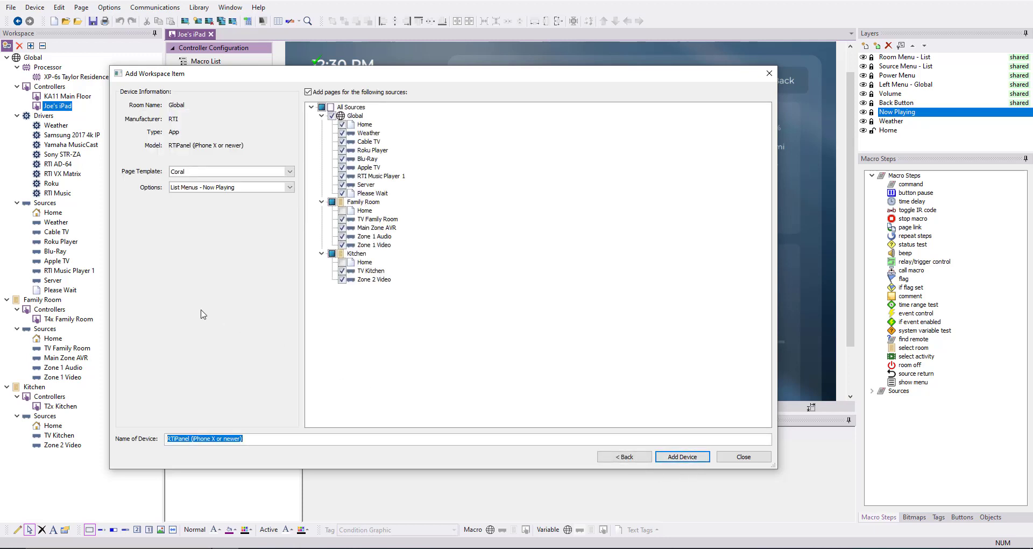
Choose the Button Menus - Lights and Climate option and name the device as its owner's iPhone
left_click(203, 187)
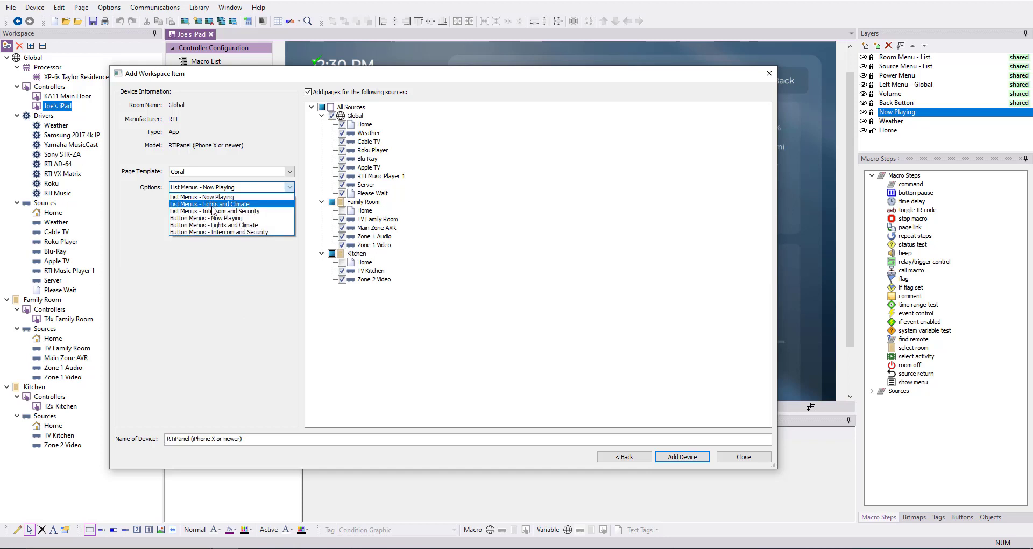
left_click(218, 225)
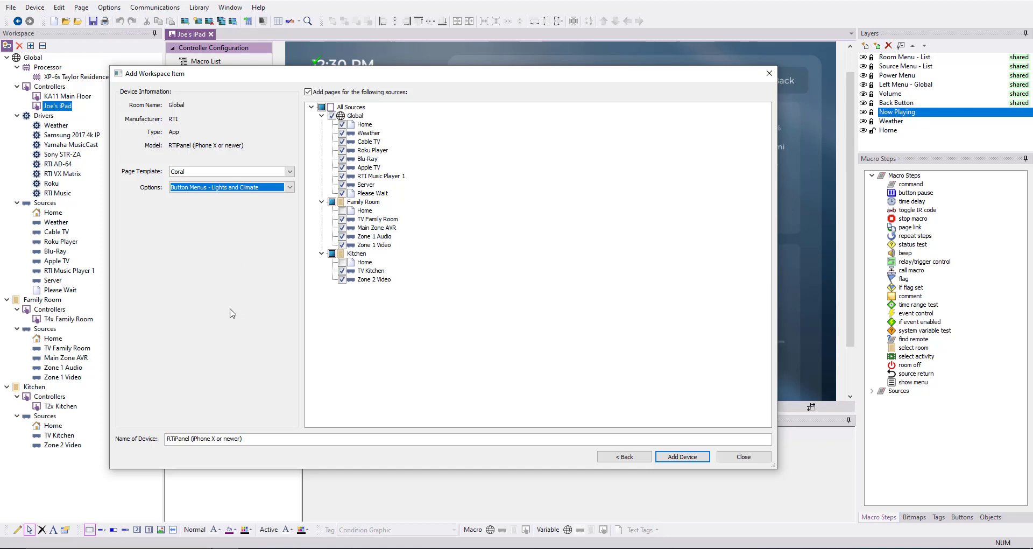
left_click(249, 438)
key("ctrl+a")
type("G")
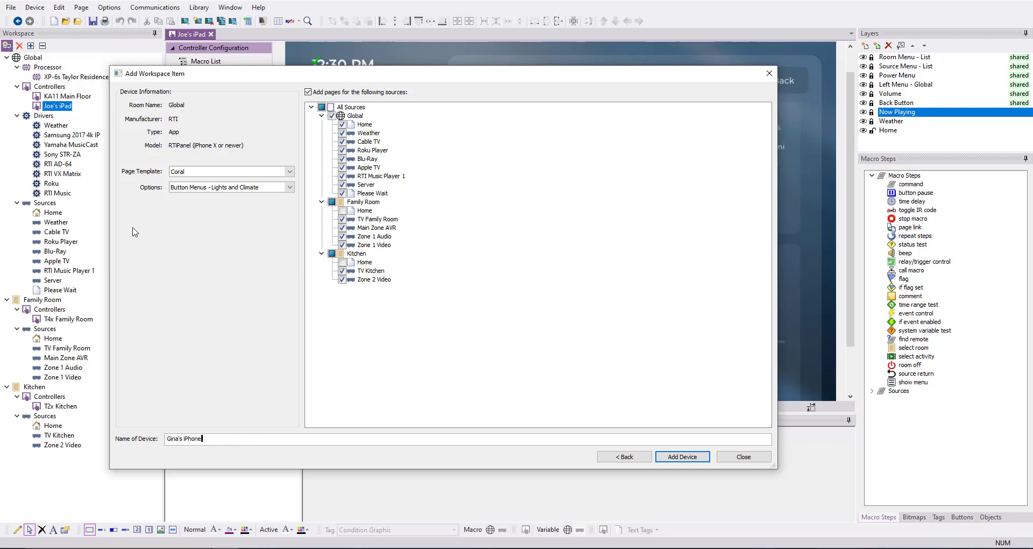
Exclude the Family Room and Kitchen sources from the iPhone's pages and add the device to the workspace
left_click(332, 201)
left_click(332, 253)
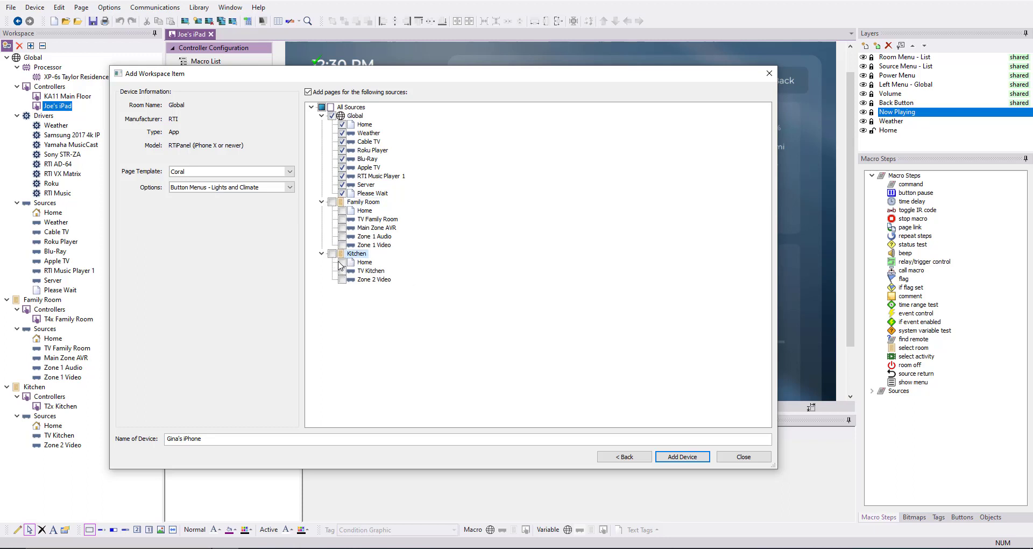
left_click(679, 458)
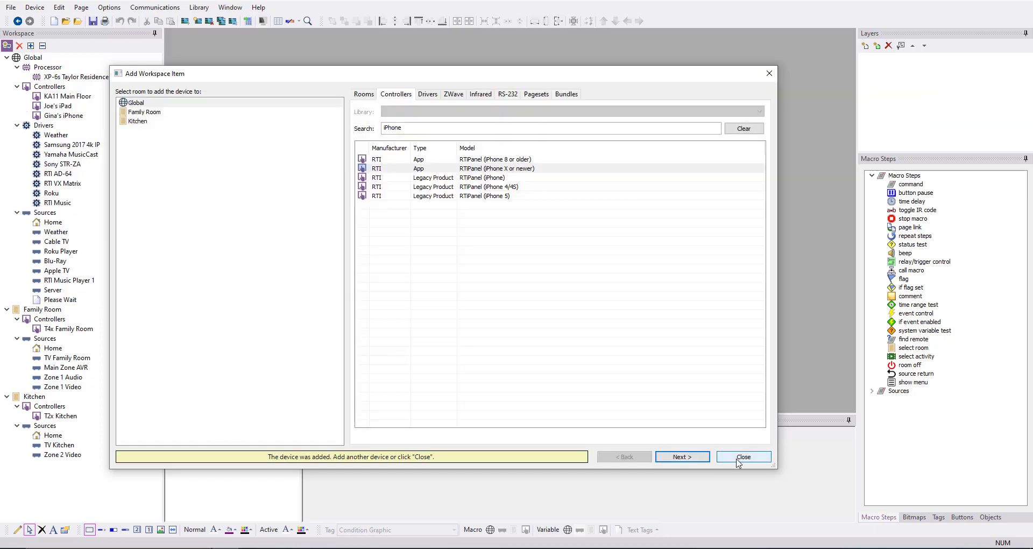
left_click(730, 456)
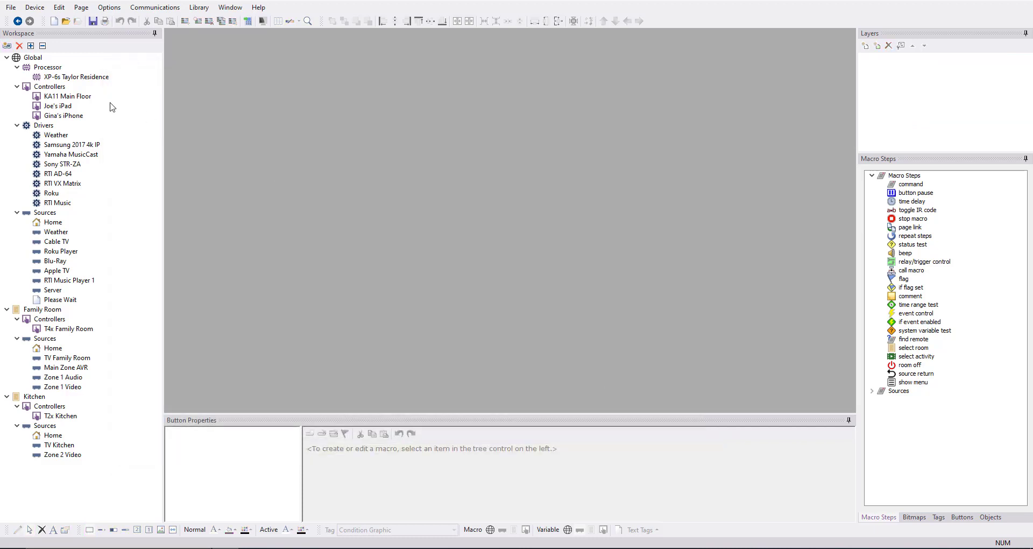
On the new iPhone's Home page, unlock the Lights layer and delete the light bulb icon above the scene buttons
double_click(63, 116)
left_click(209, 141)
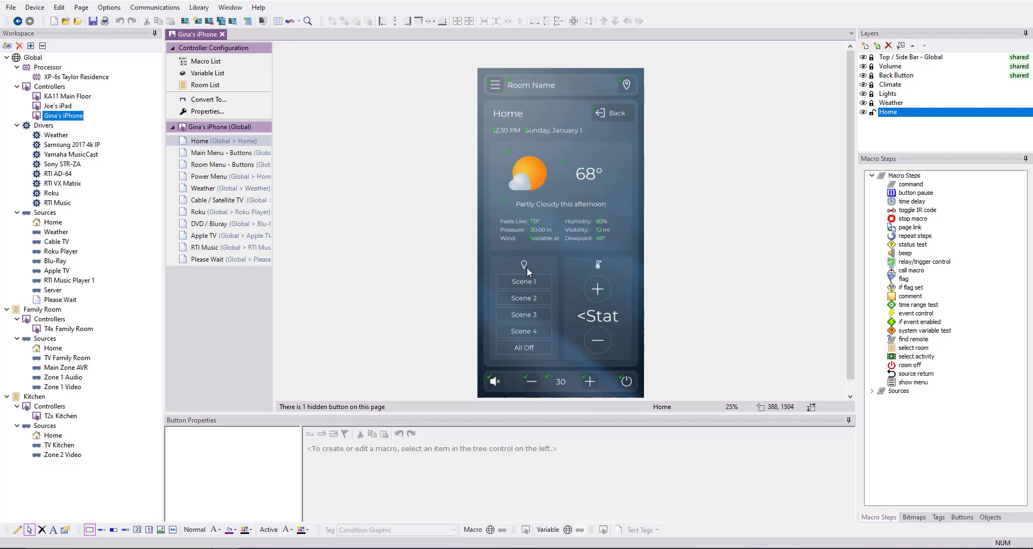
left_click(887, 95)
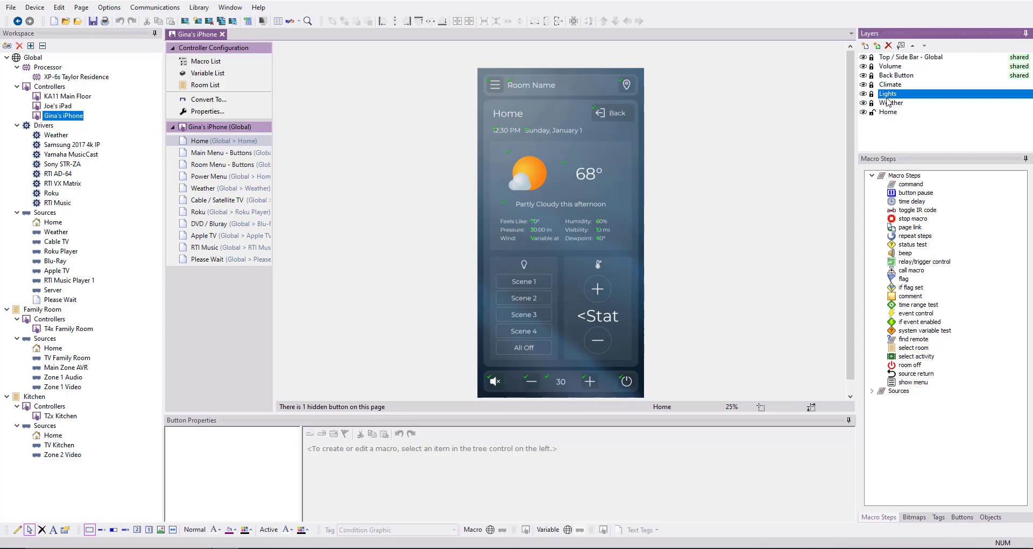
left_click(872, 94)
left_click(535, 266)
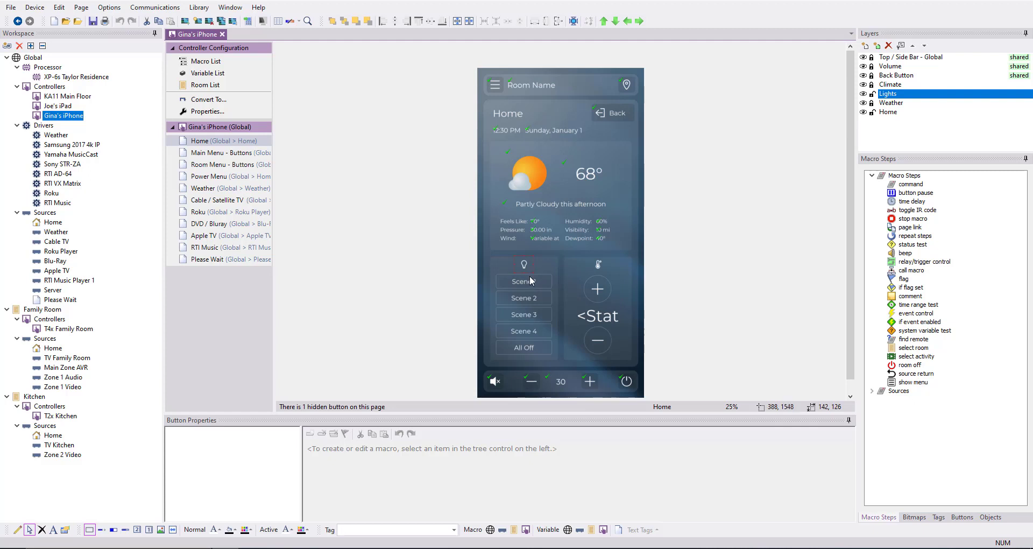
key("Delete")
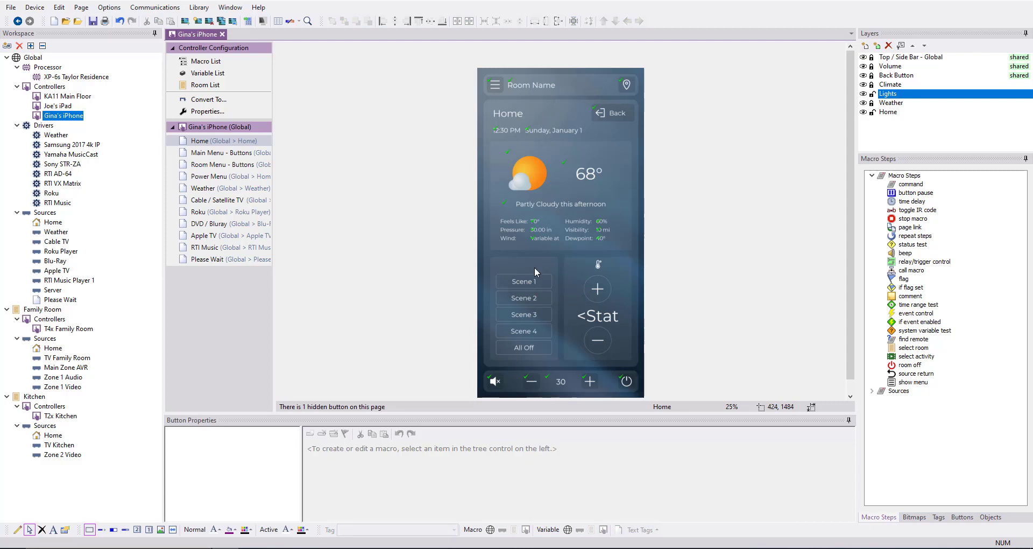
On the Room Menu - Buttons page, inspect the macros of the Kitchen, Living Room, Family Room and Dining Room buttons
left_click(243, 164)
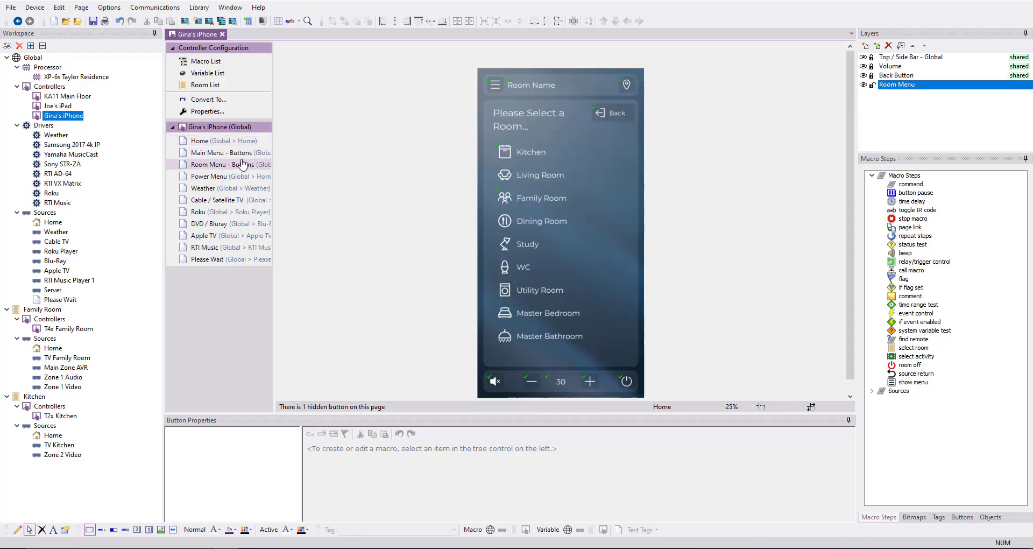
left_click(543, 156)
left_click(547, 171)
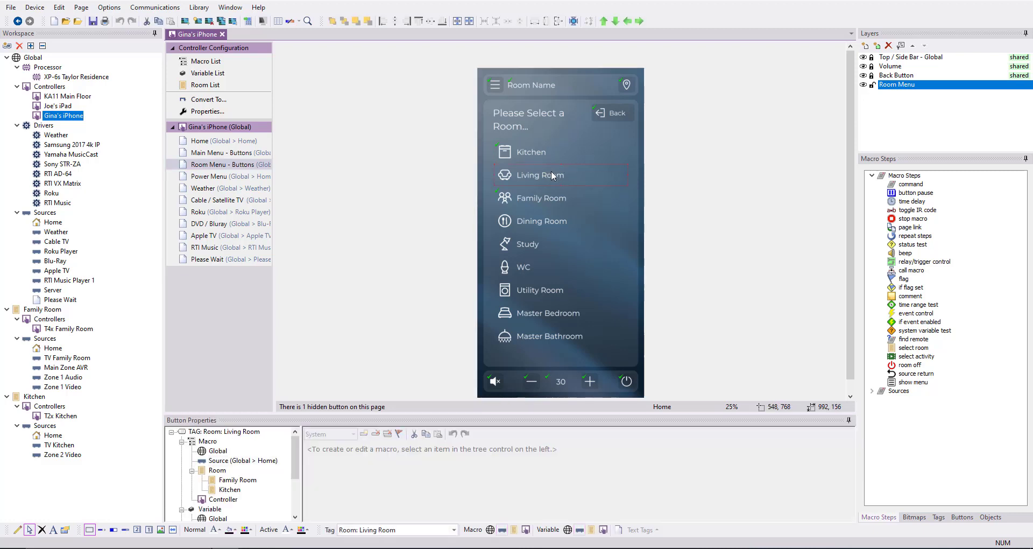
left_click(544, 198)
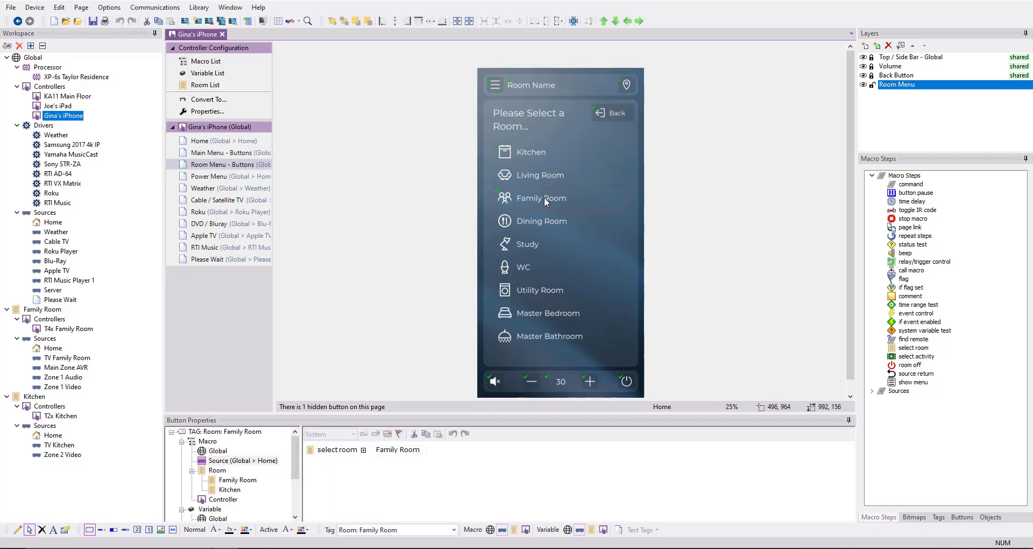
left_click(554, 225)
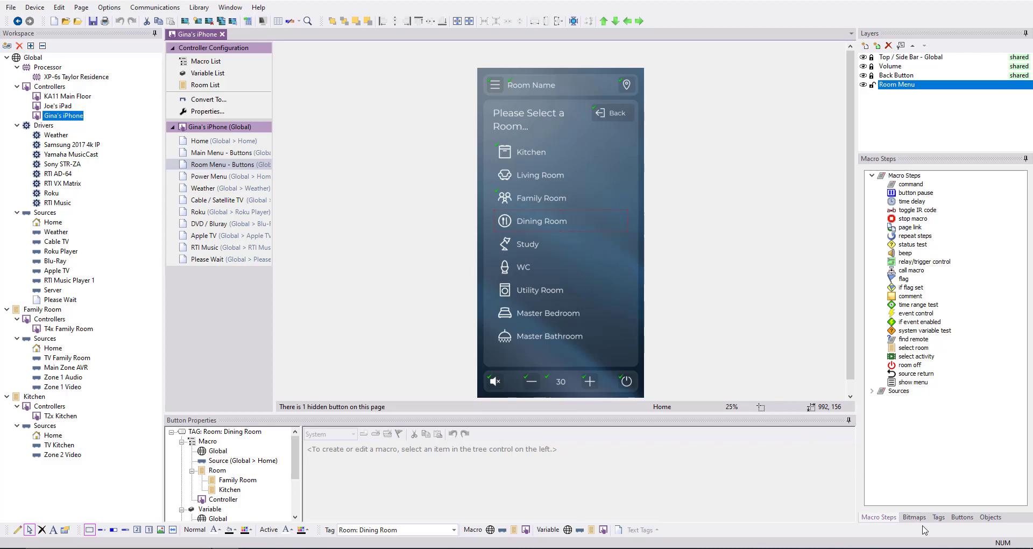
Search the Coral - Icons bitmap library for "room" and browse the matching icons
left_click(915, 517)
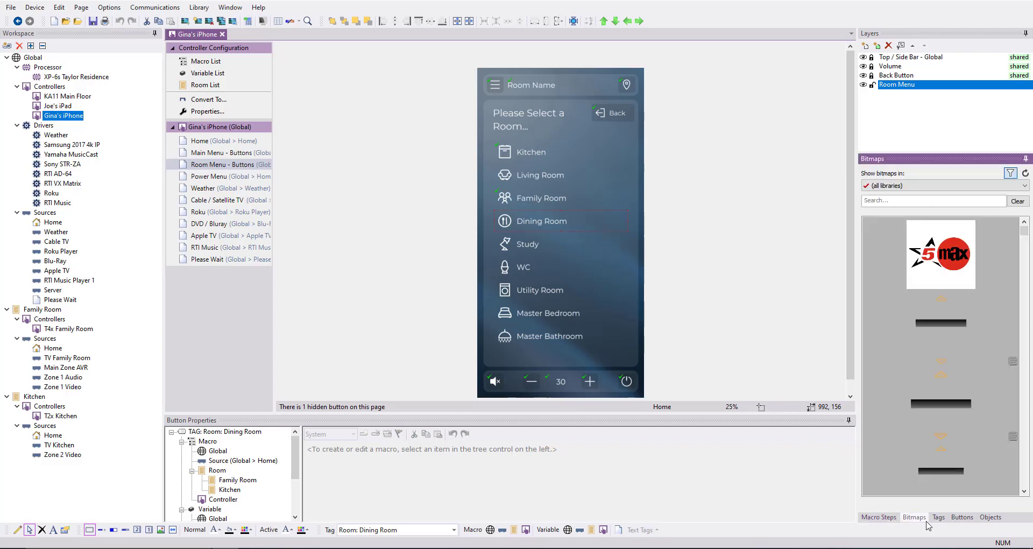
left_click(899, 186)
left_click(917, 241)
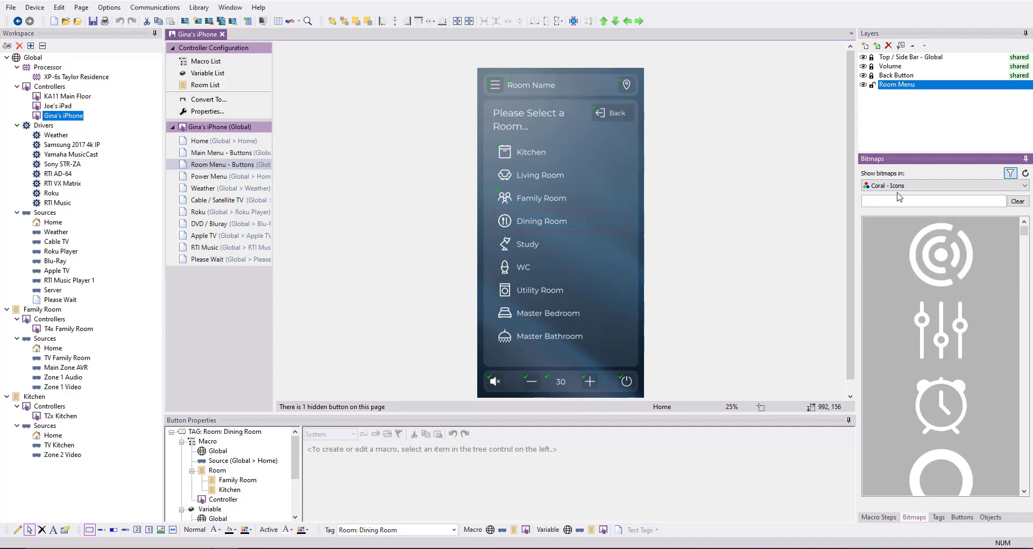
type("room")
scroll(960, 314, "down", 4)
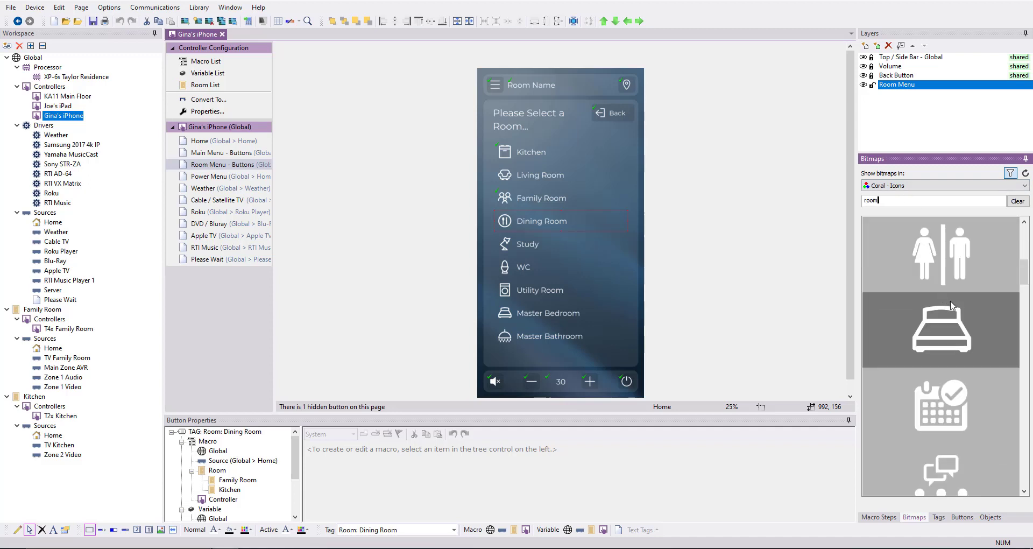
Replace the Kitchen room button's icon with the television icon from the Coral - Icons library and nudge the button left
scroll(960, 314, "down", 3)
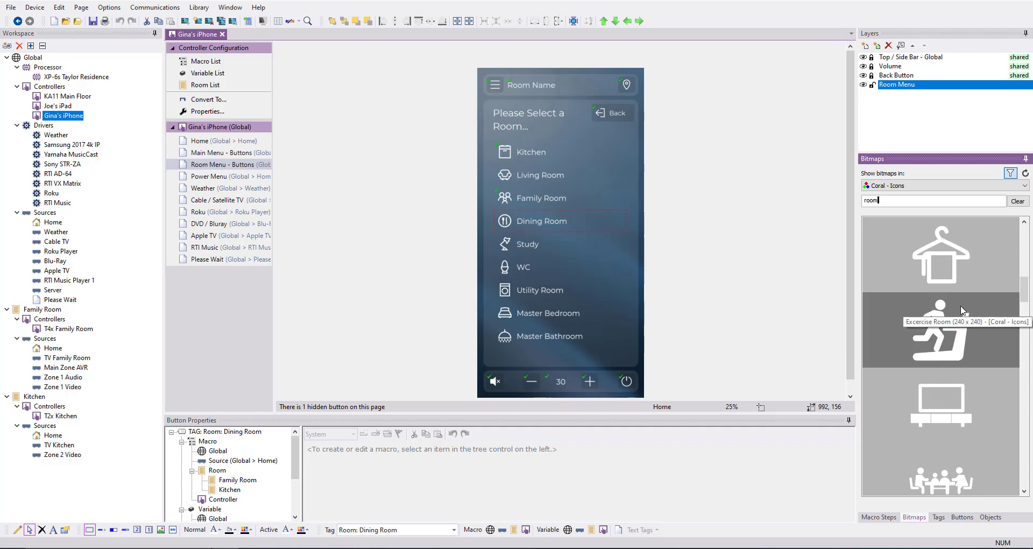
scroll(969, 323, "down", 2)
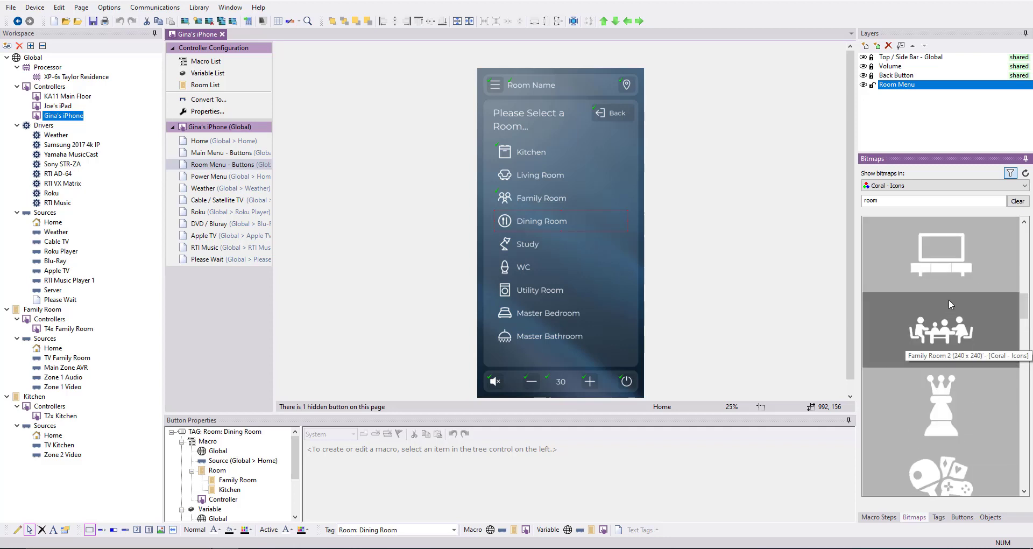
left_click_drag(941, 264, 546, 151)
key("Left")
key("Left")
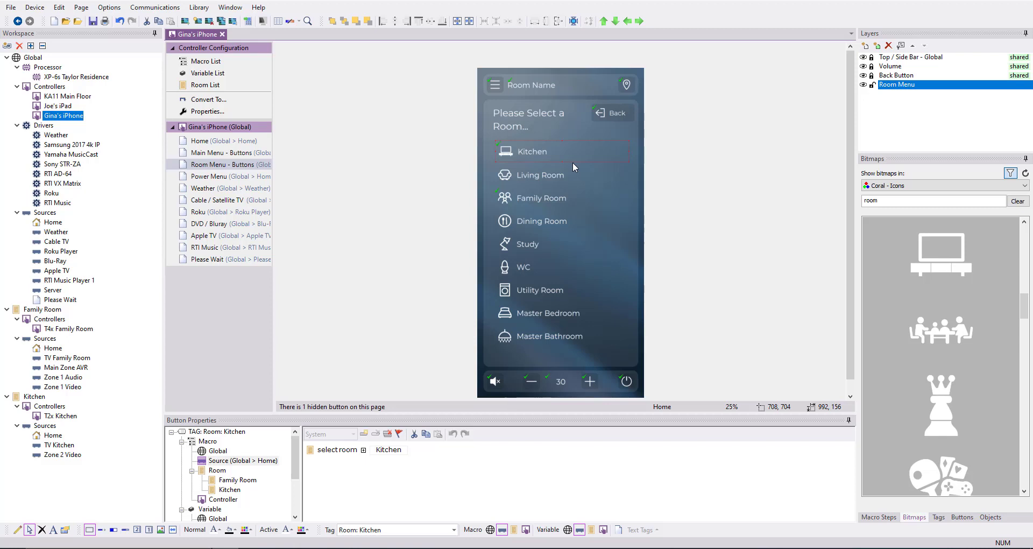
On the Main Menu - Buttons page, assign the Activity: Blu-Ray tag to the Bluray button
left_click(233, 155)
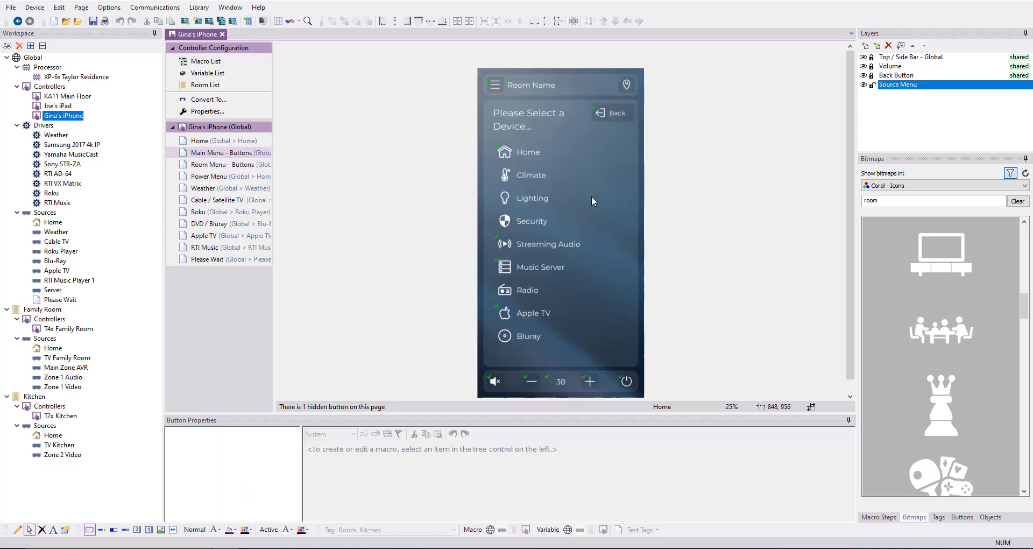
left_click(541, 335)
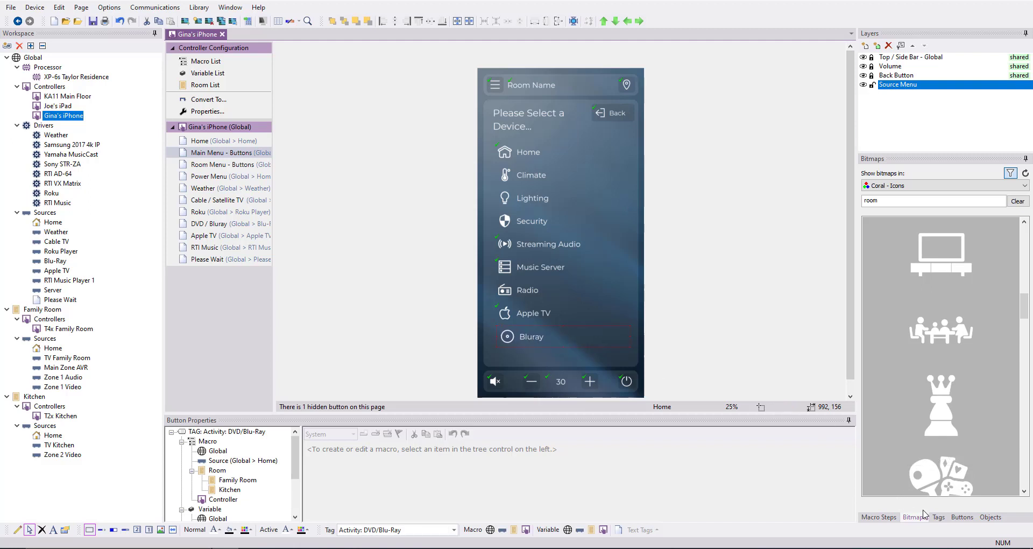
left_click(939, 517)
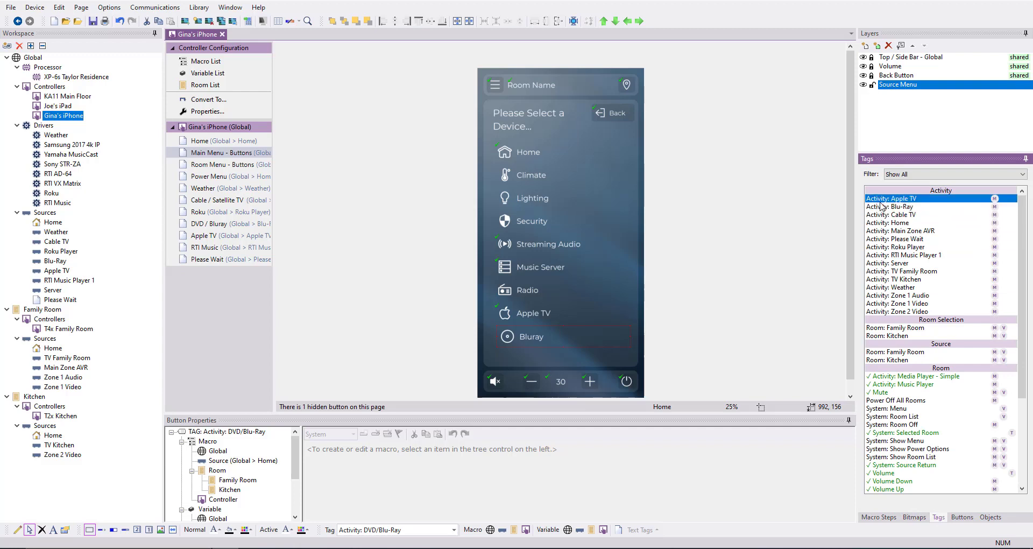
left_click_drag(894, 208, 548, 332)
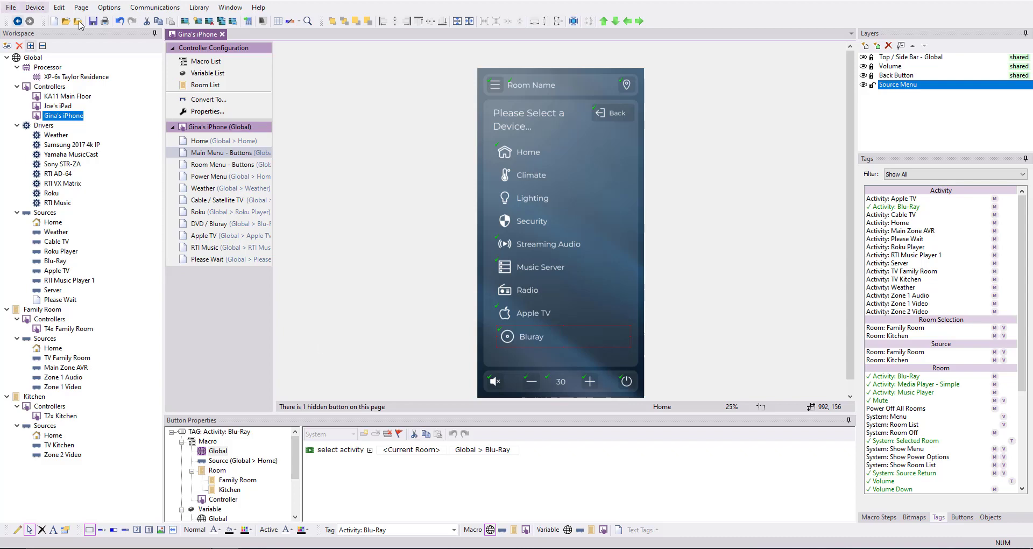
Open the iPad controller's Home page and hide the Source Menu - List and Power Menu layers
left_click(57, 106)
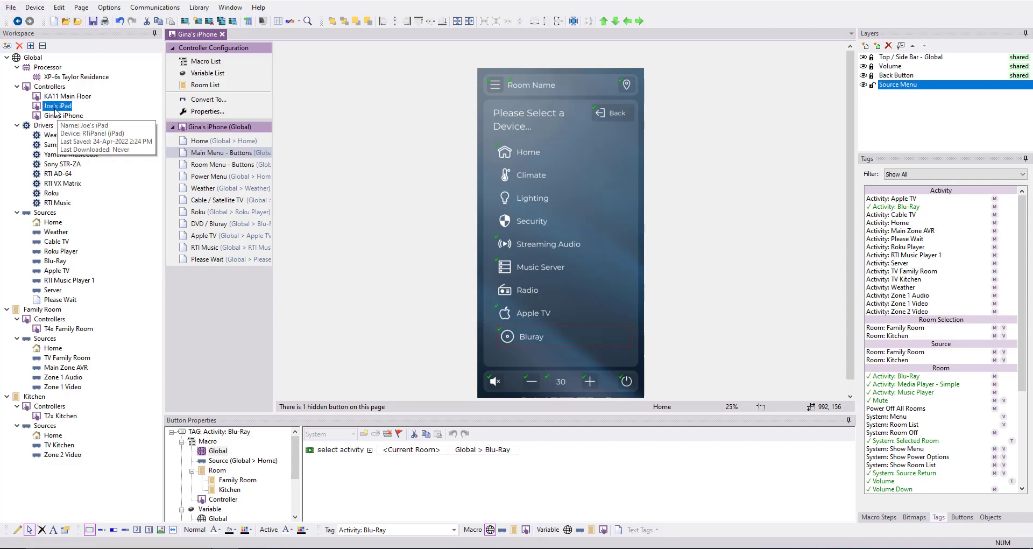
double_click(55, 110)
left_click(197, 141)
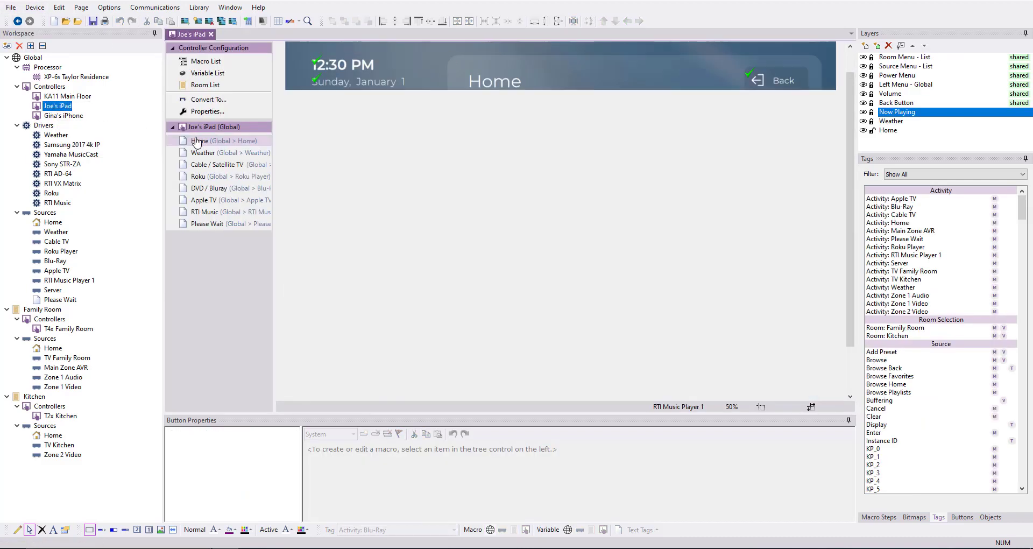
left_click(863, 65)
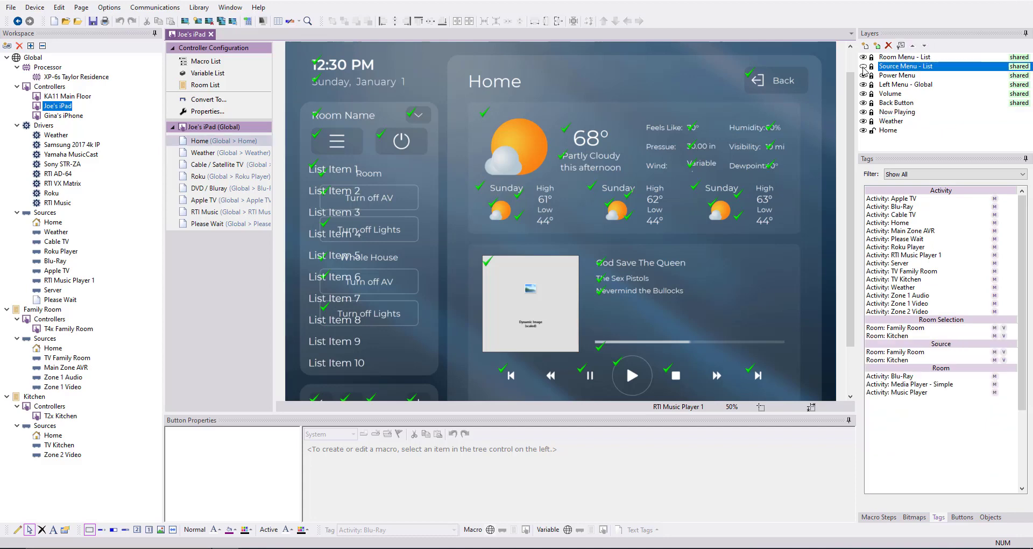
left_click(864, 75)
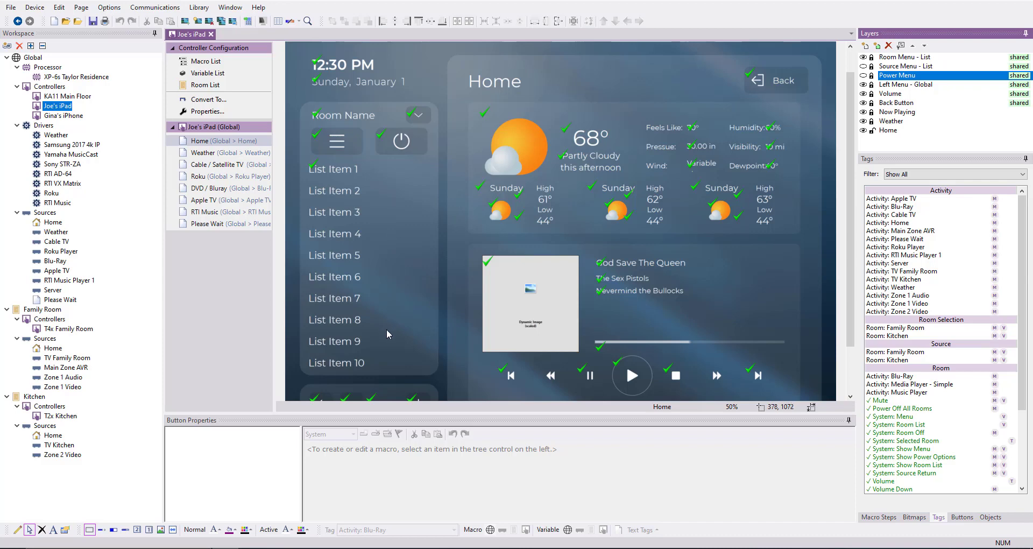
Hide the Room Menu - List layer, show and unlock Power Menu, and inspect the Room and Whole House Turn off AV buttons' macros
left_click(863, 57)
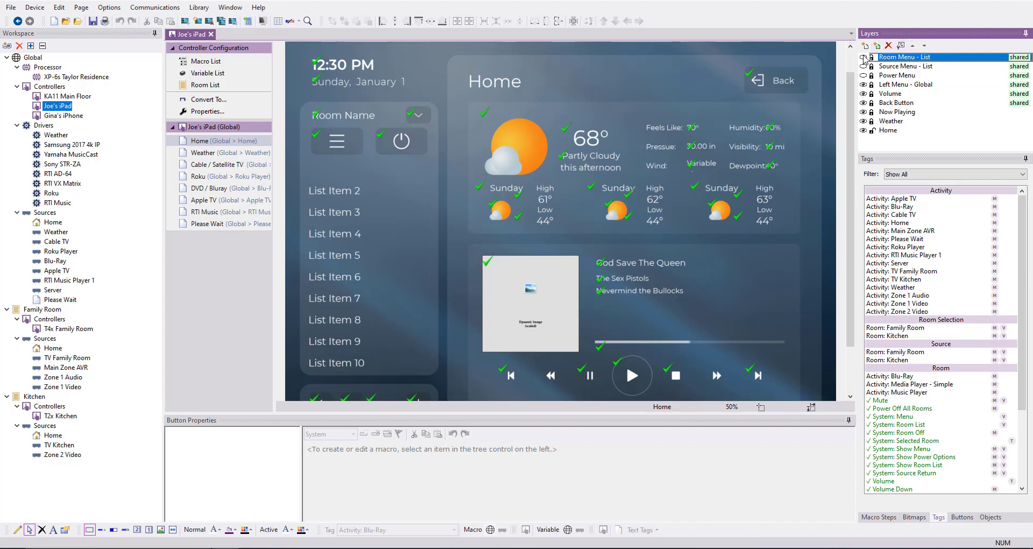
left_click(863, 75)
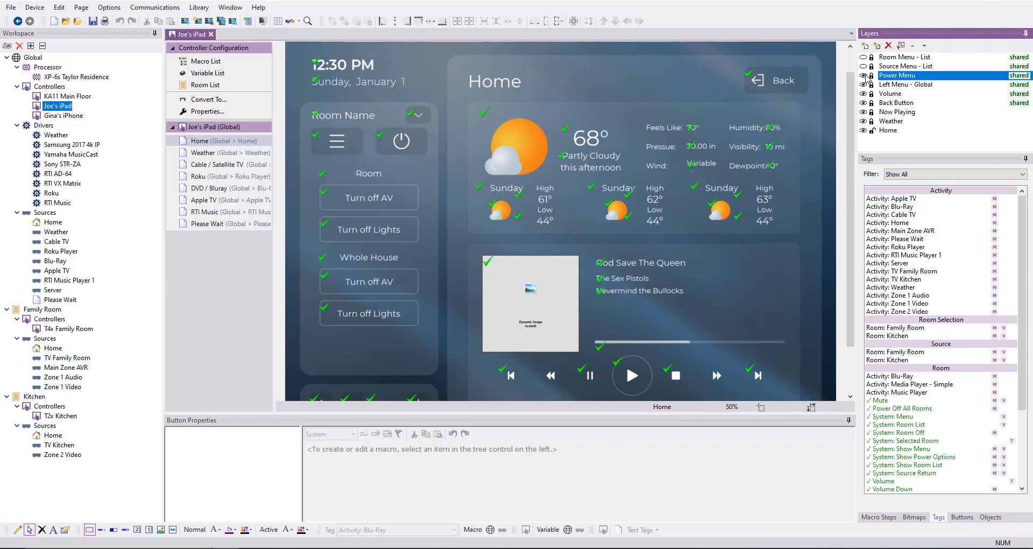
left_click(374, 203)
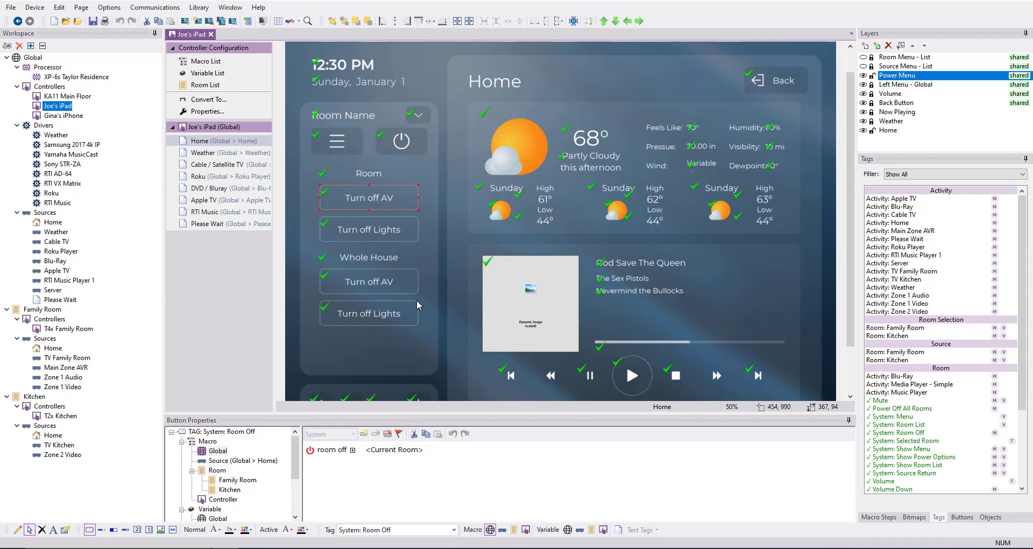
left_click(380, 294)
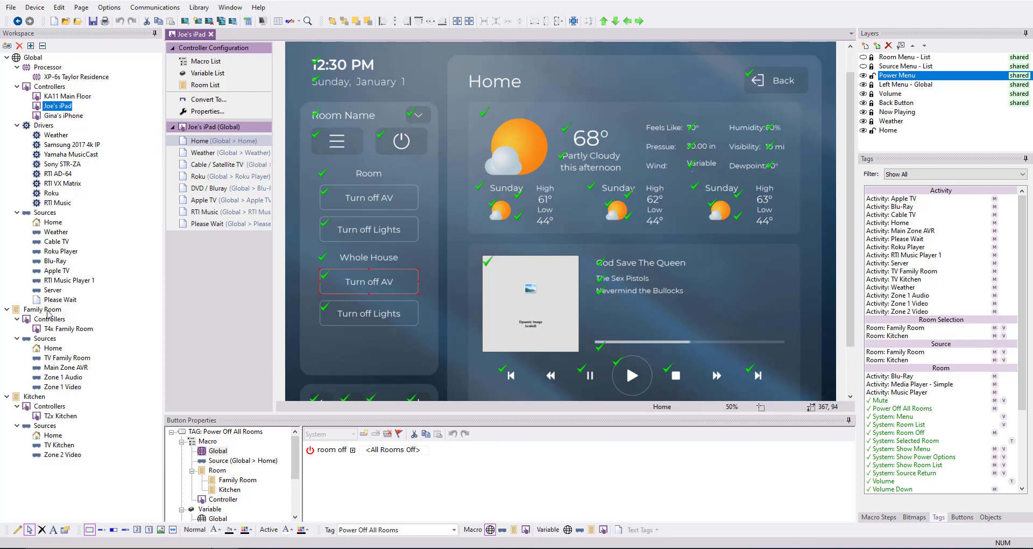
In the Family Room's activities, disable TV Family Room and Zone 1 Video and enable Apple TV
left_click(43, 310)
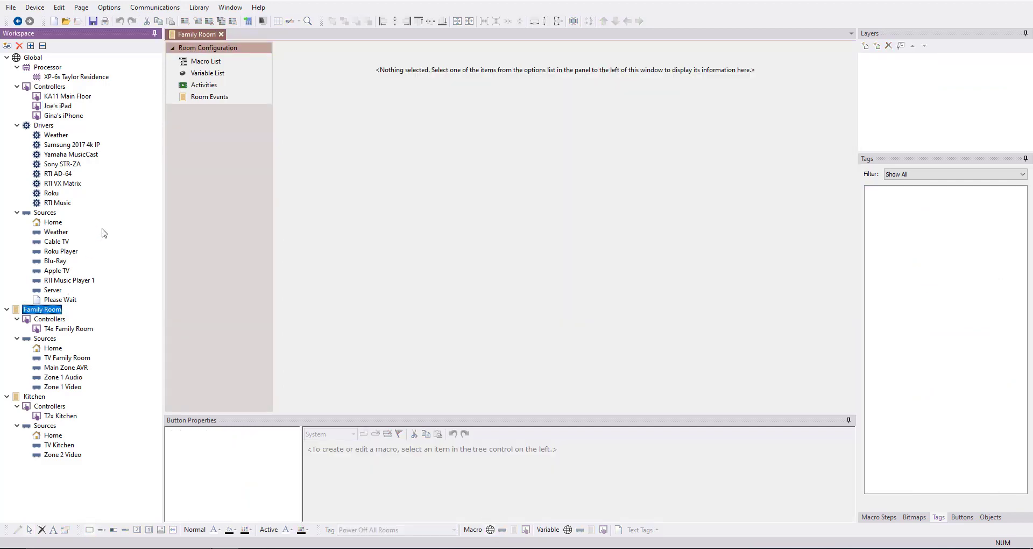
left_click(212, 86)
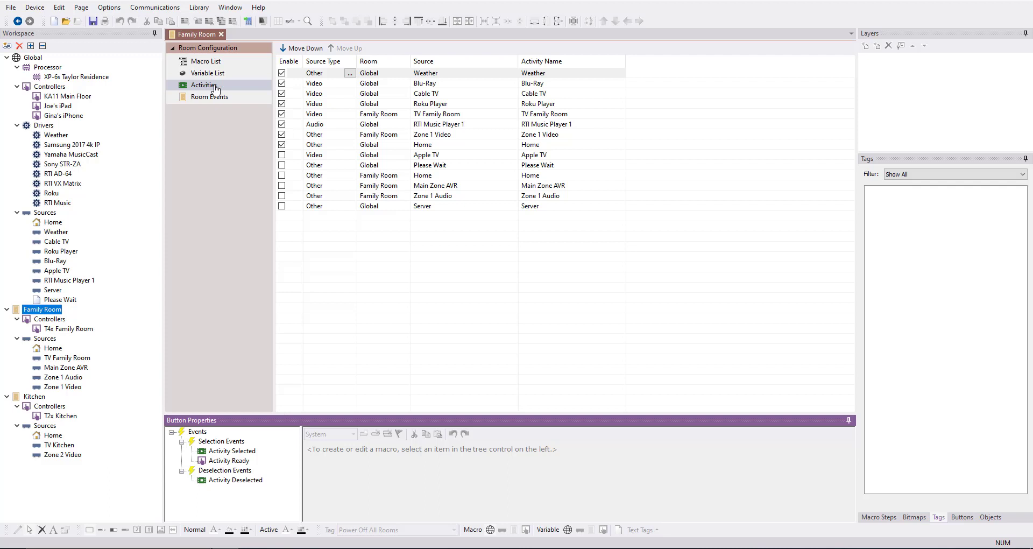
left_click(386, 46)
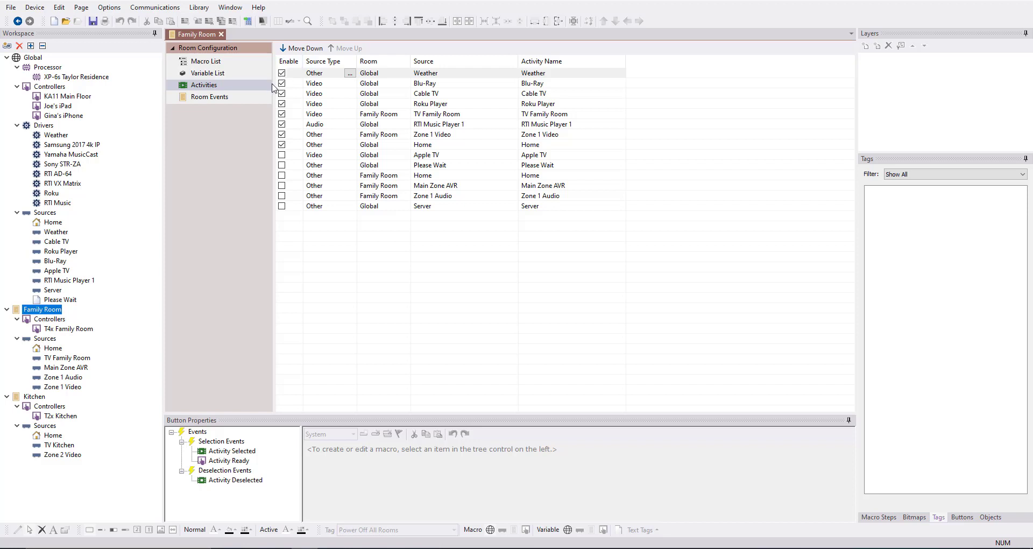
left_click(281, 143)
left_click(432, 116)
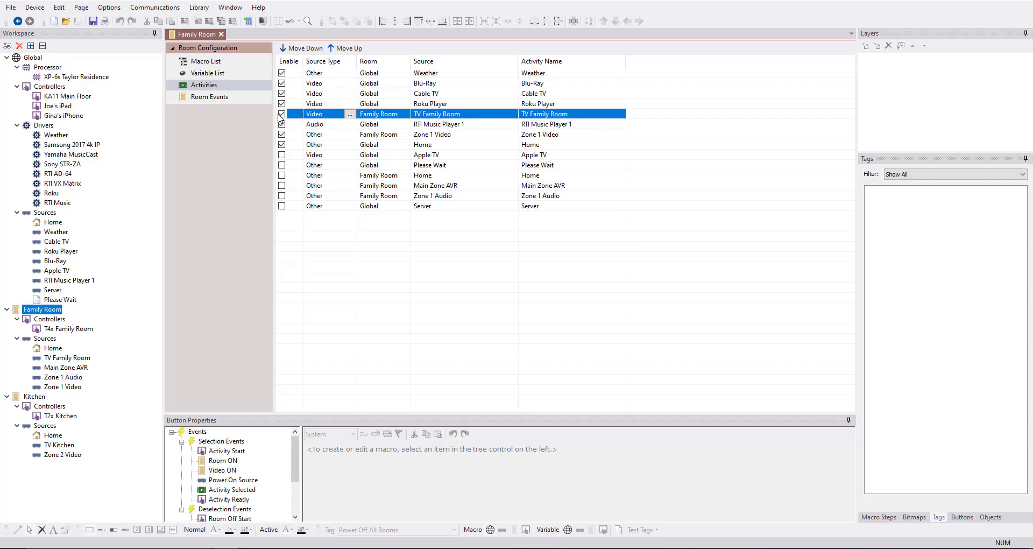
left_click(281, 114)
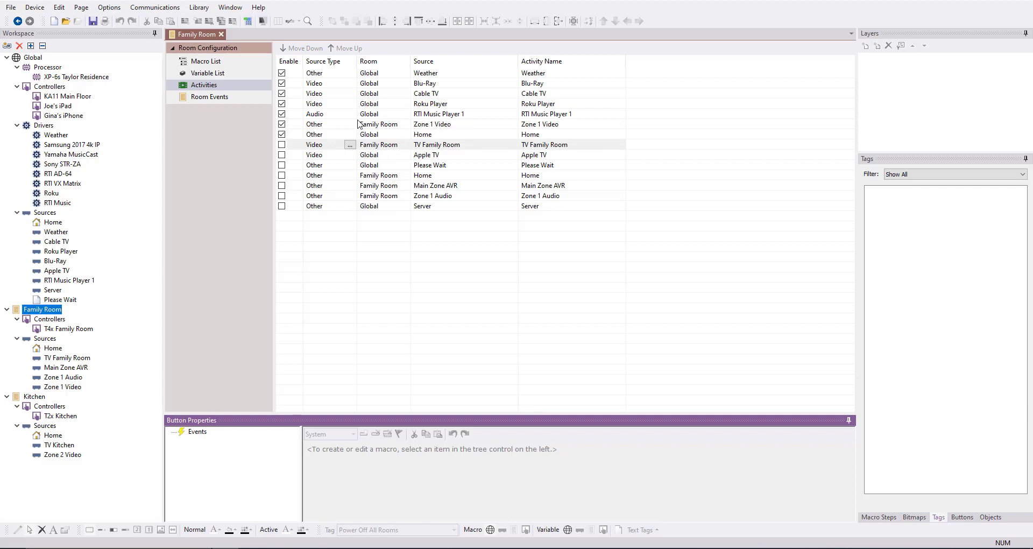
left_click(282, 124)
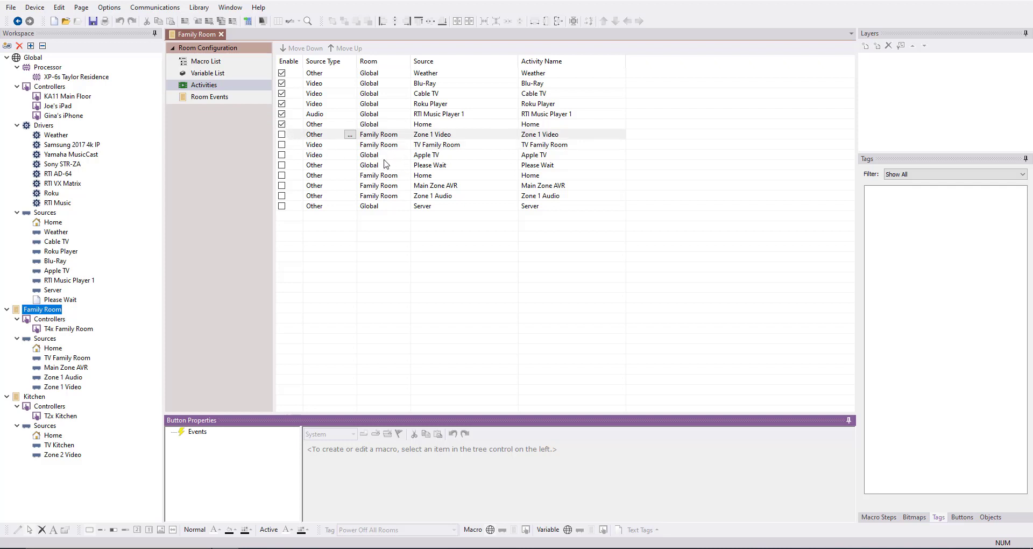
left_click(282, 156)
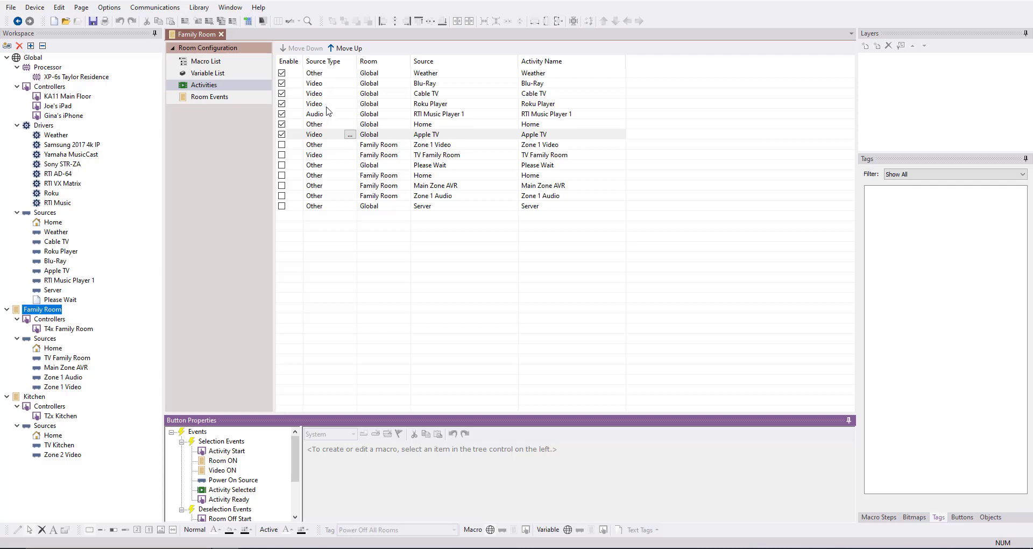
Review the Apple TV activity's source type options and the source types of the Roku Player, RTI Music Player 1 and Home activities
left_click(349, 135)
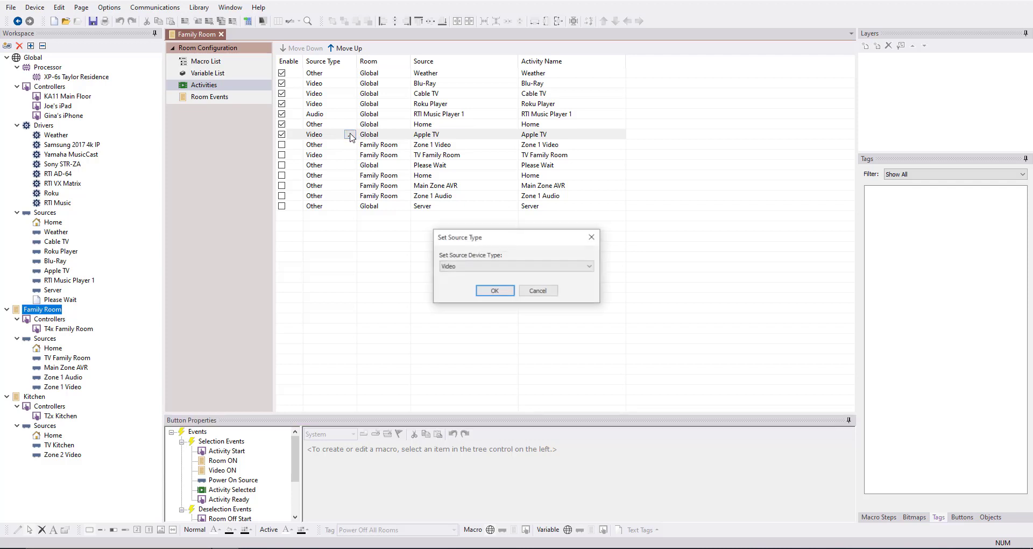
left_click(464, 268)
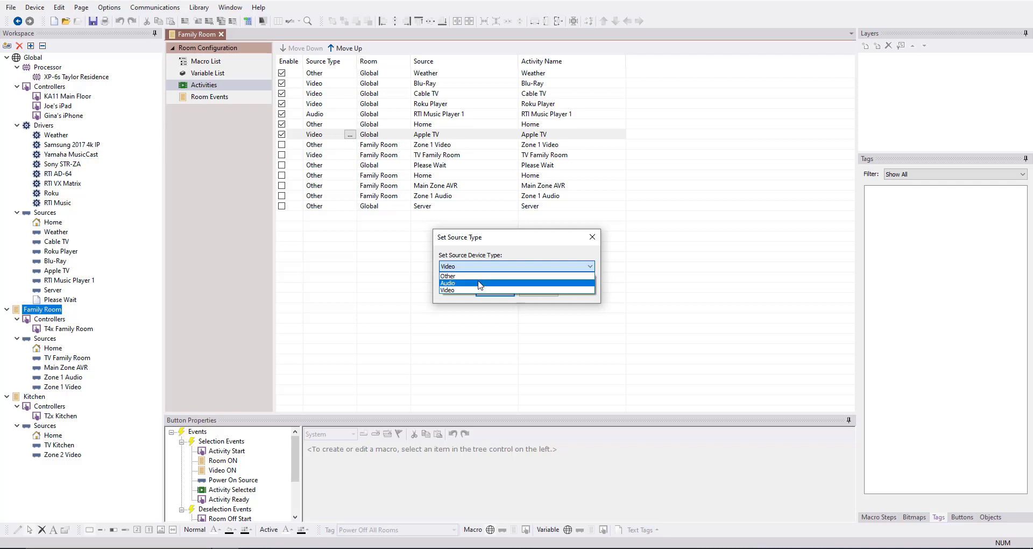
left_click(516, 255)
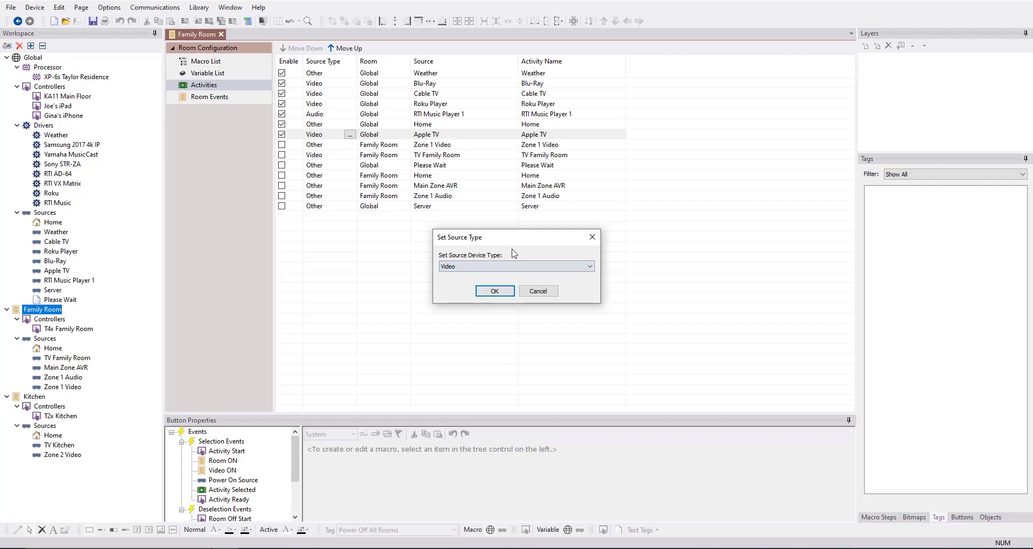
left_click(541, 288)
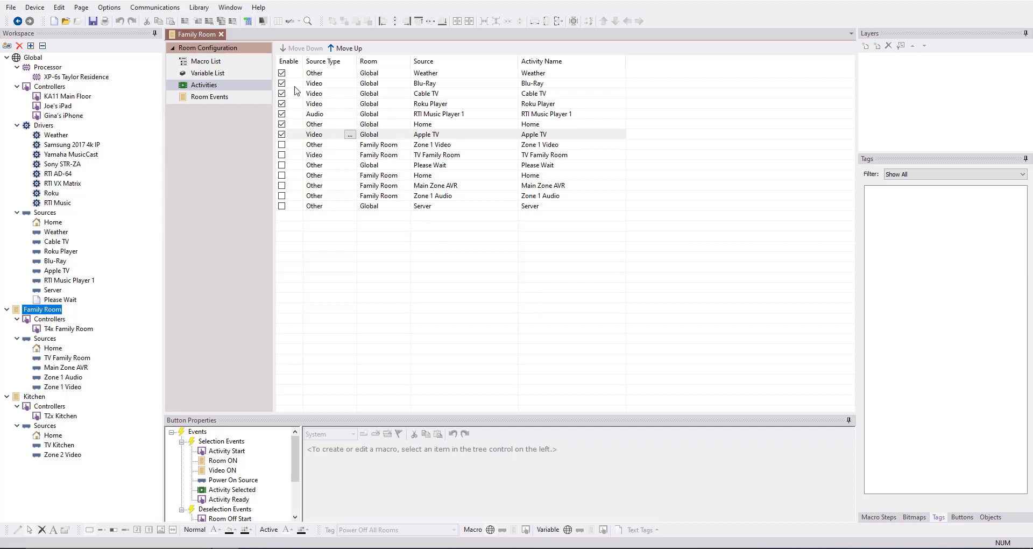
left_click(326, 106)
left_click(333, 115)
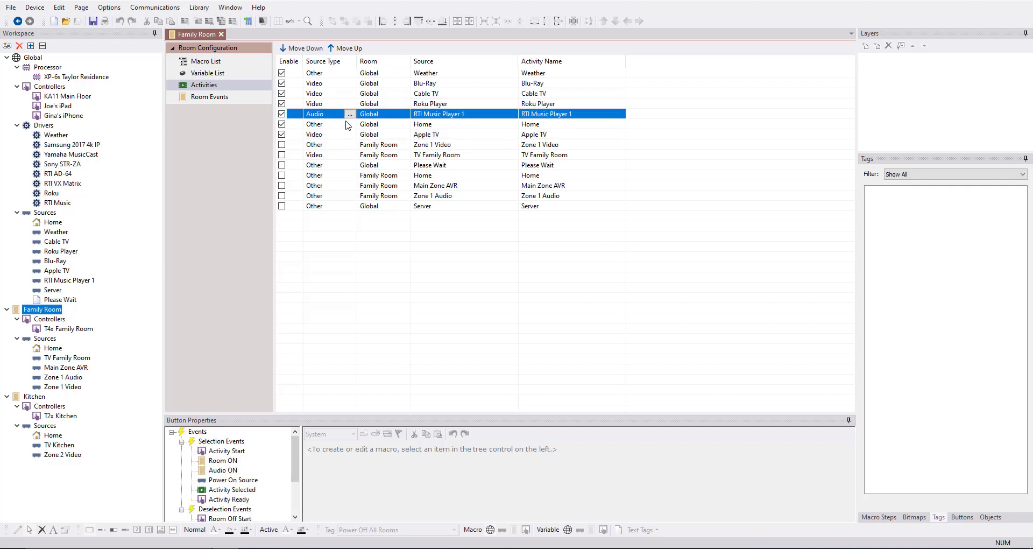
left_click(334, 128)
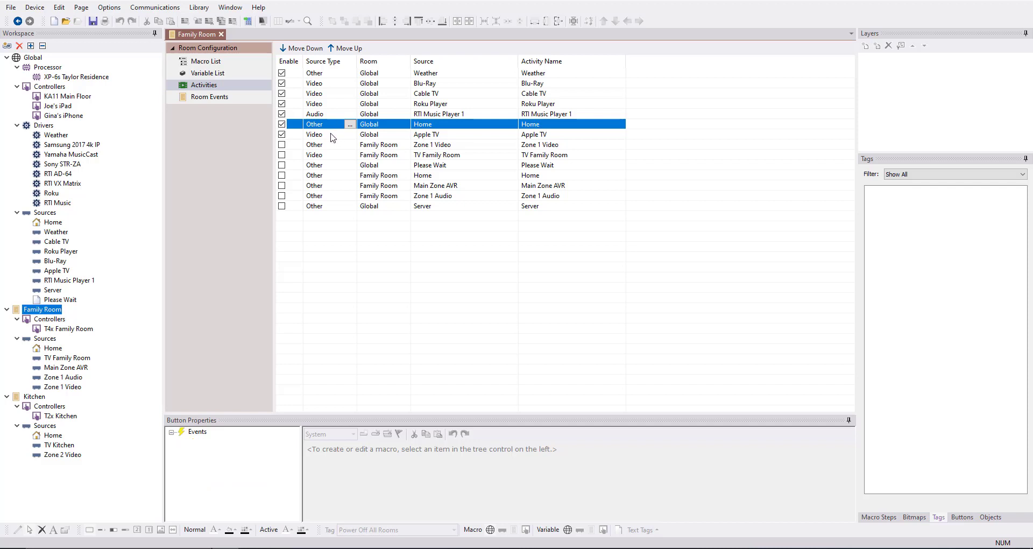
left_click(330, 138)
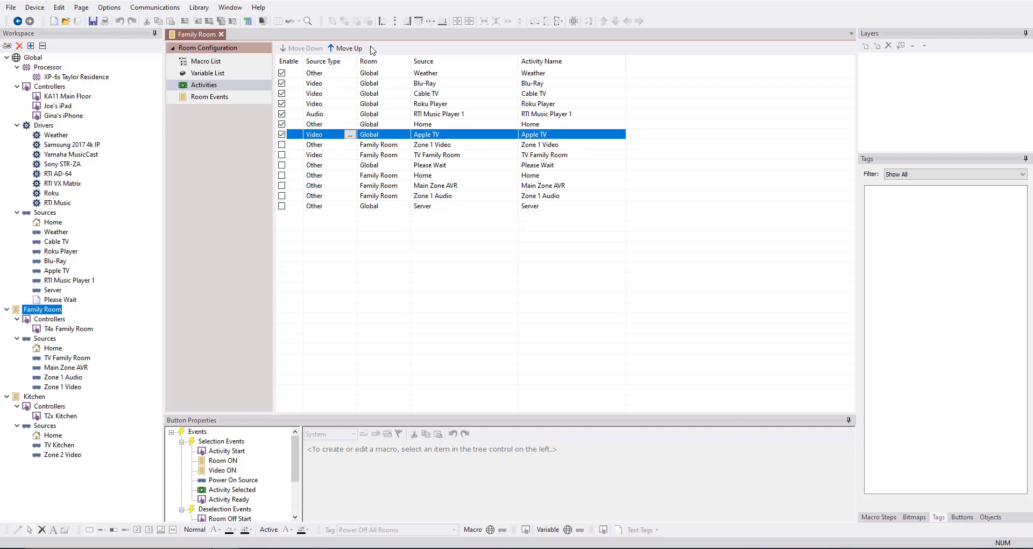
Move the Weather activity down to the end of the Family Room's enabled activities, below Apple TV
left_click(385, 74)
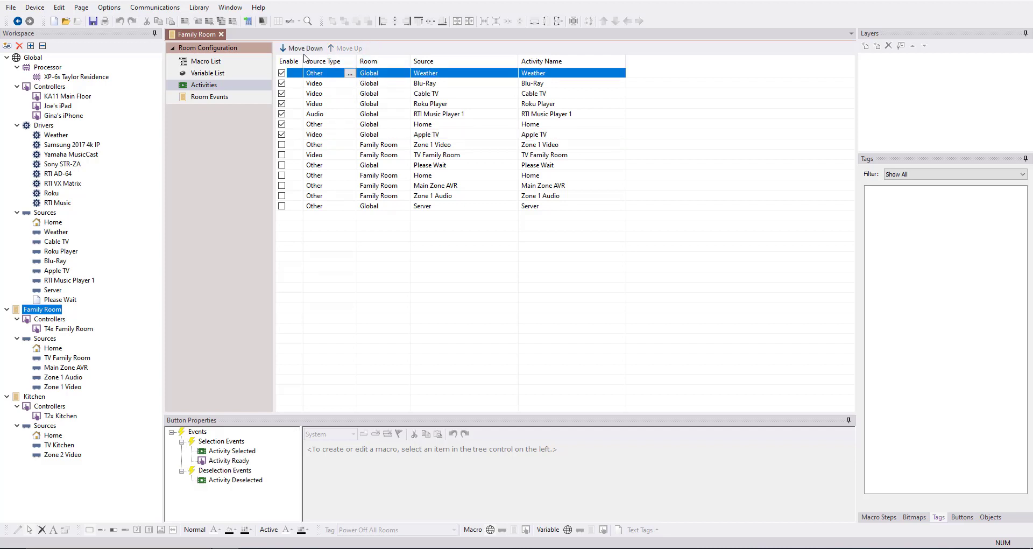
left_click(309, 52)
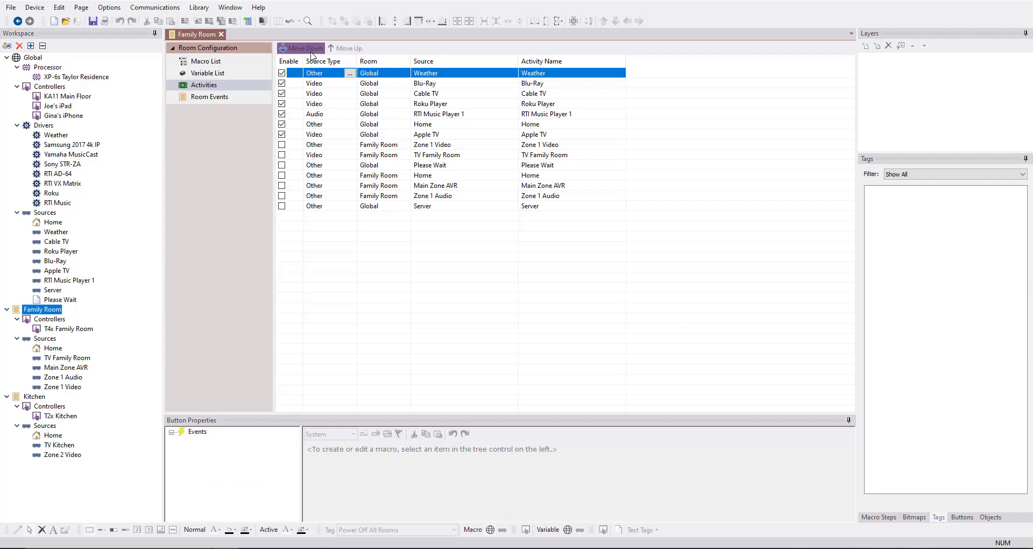
left_click(312, 52)
left_click(312, 52)
left_click(312, 52)
left_click(312, 52)
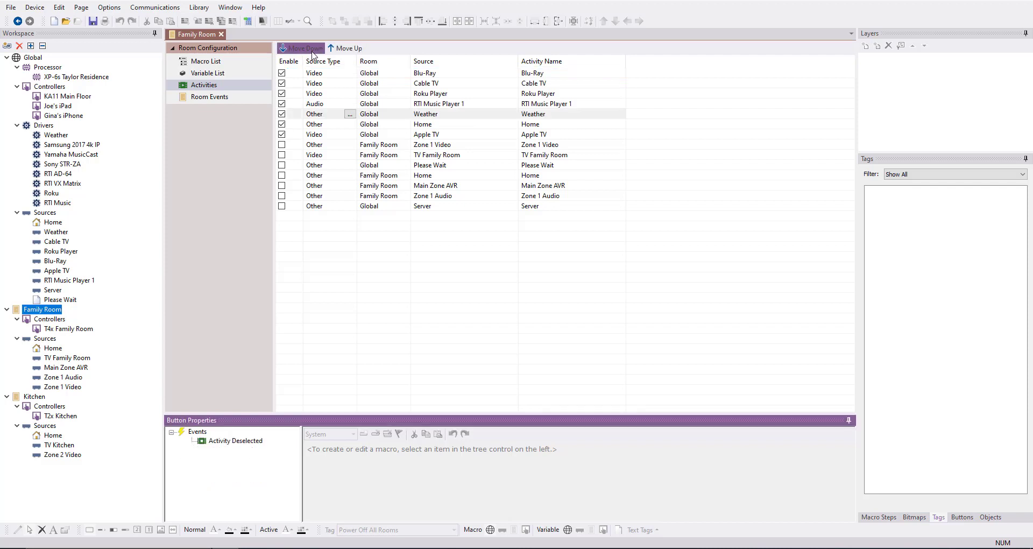
left_click(312, 52)
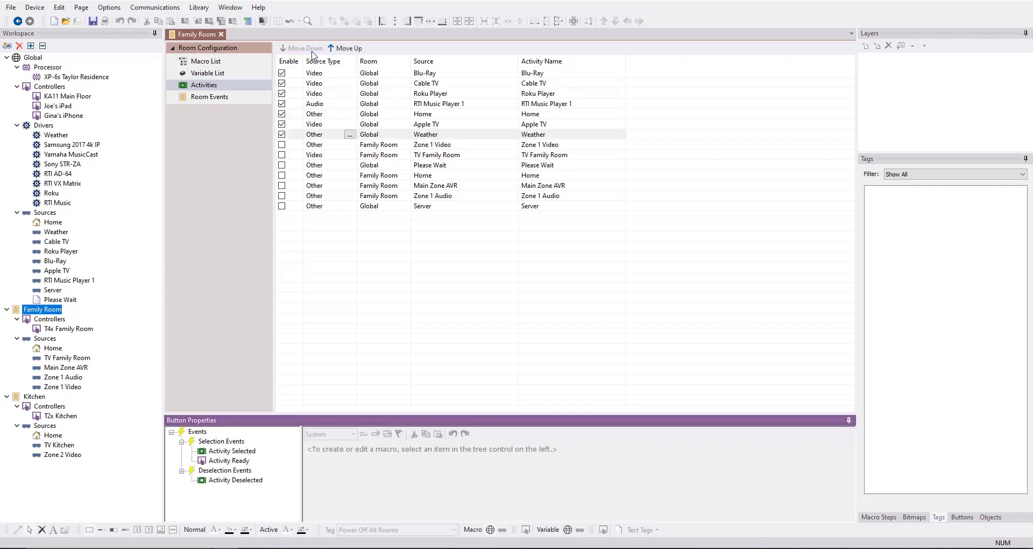
Move Home to the top of the Family Room's activities and place Apple TV directly above RTI Music Player 1
left_click(438, 115)
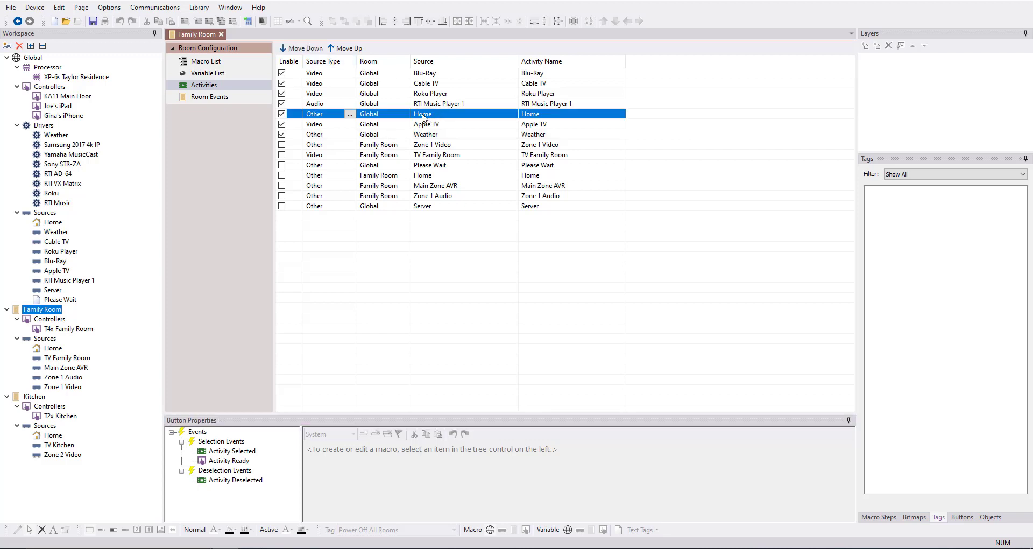
left_click(364, 49)
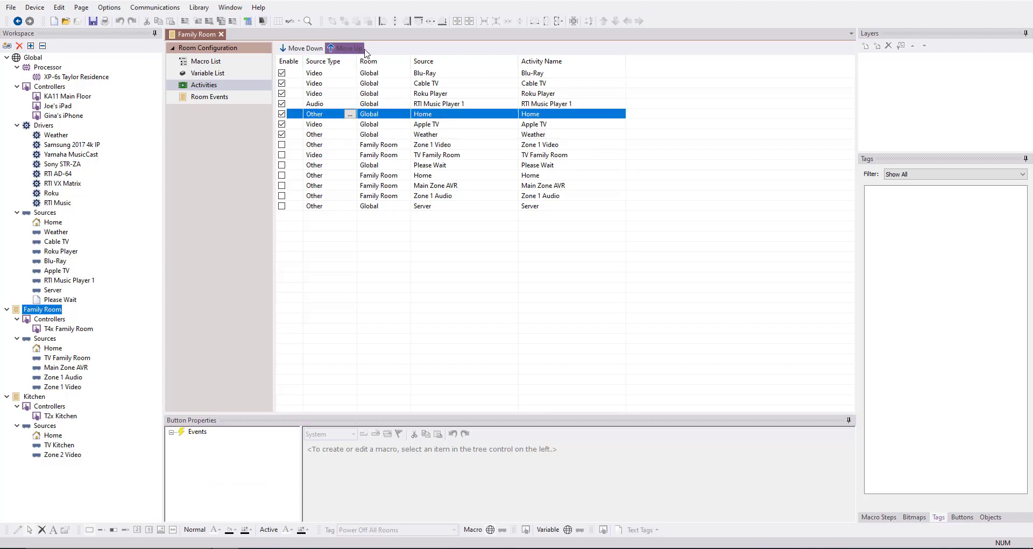
left_click(363, 50)
left_click(364, 50)
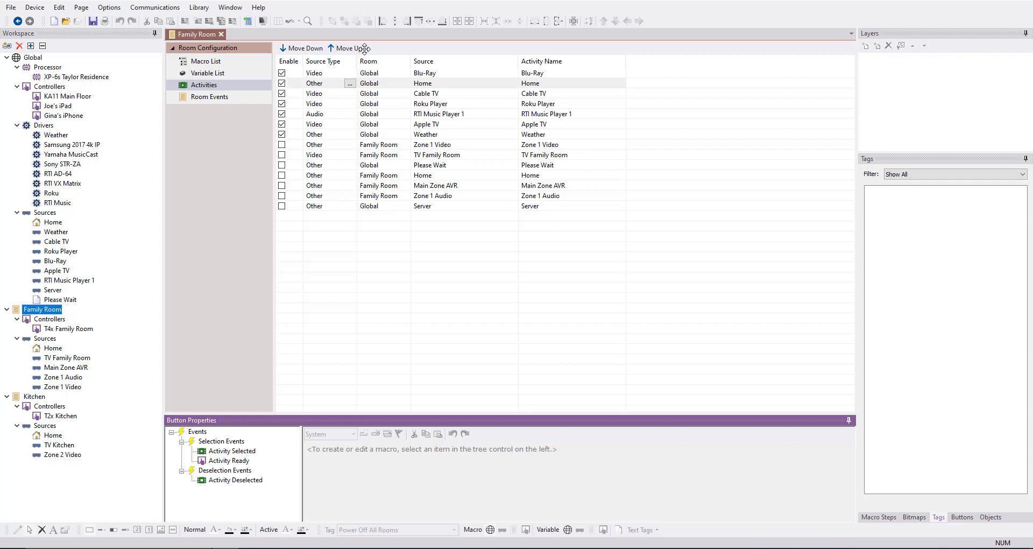
left_click(365, 48)
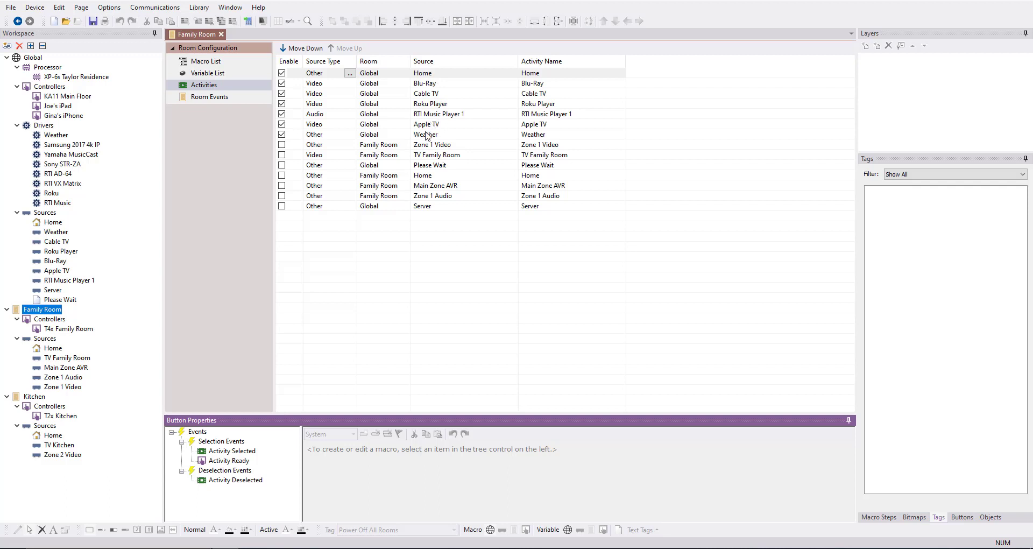
left_click(430, 125)
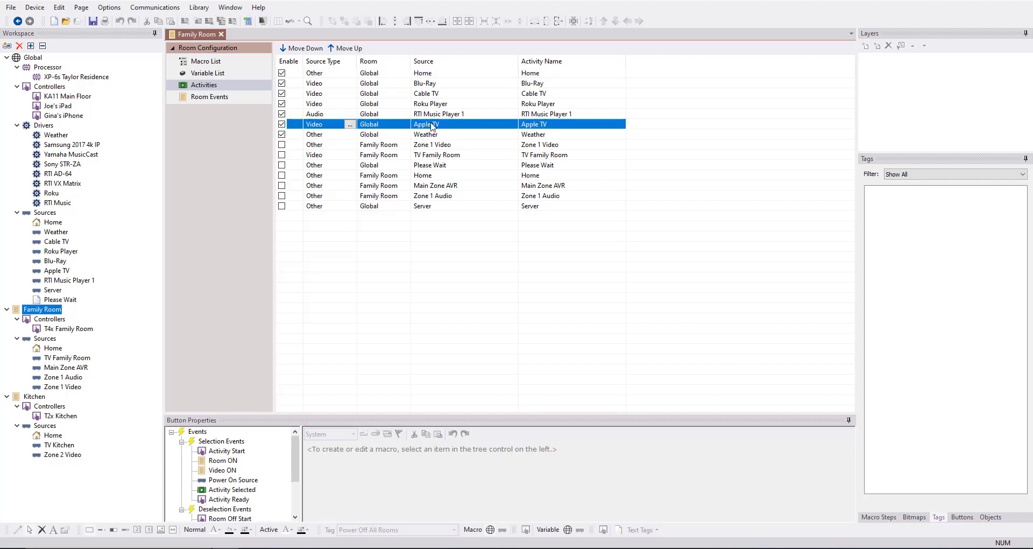
left_click(355, 49)
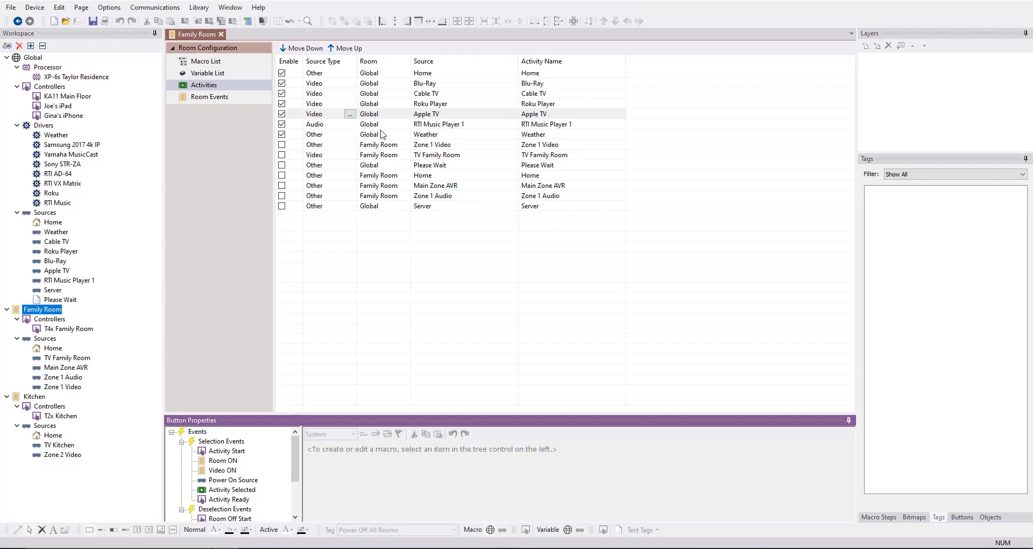
Rename the Blu-Ray activity as Watch Blu-Ray and the Cable TV activity as Watch Cable
left_click(528, 85)
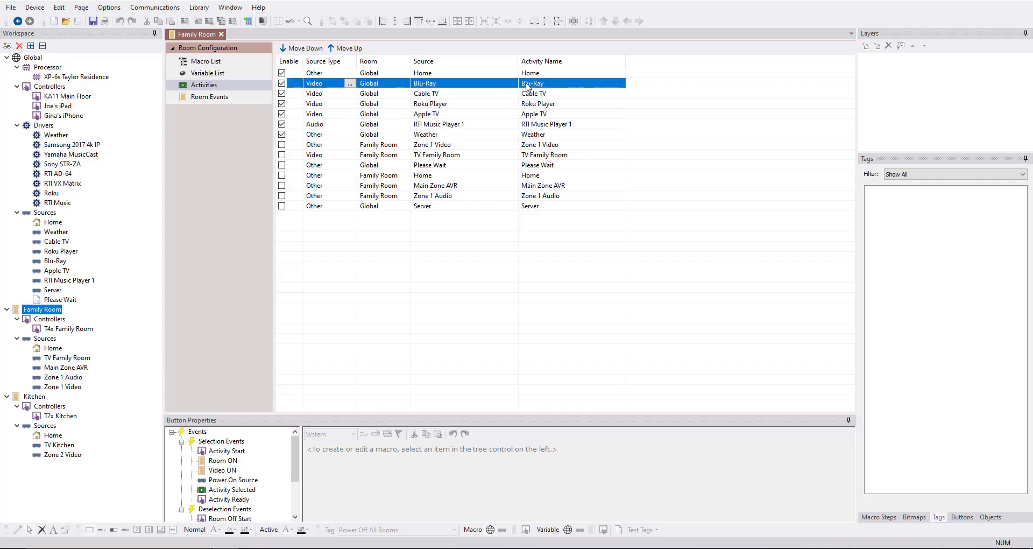
left_click(527, 85)
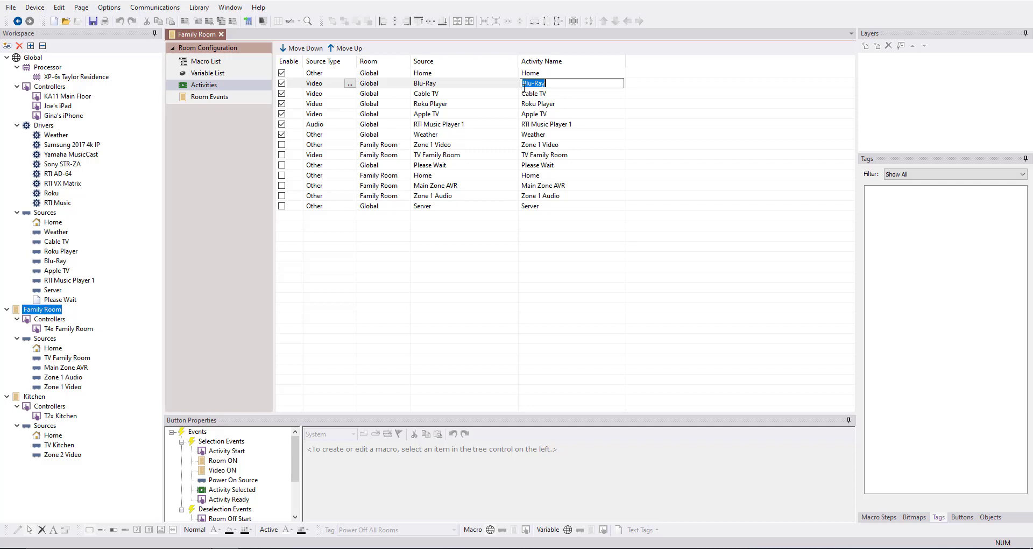
type("Watch Blu-Ray")
left_click(560, 93)
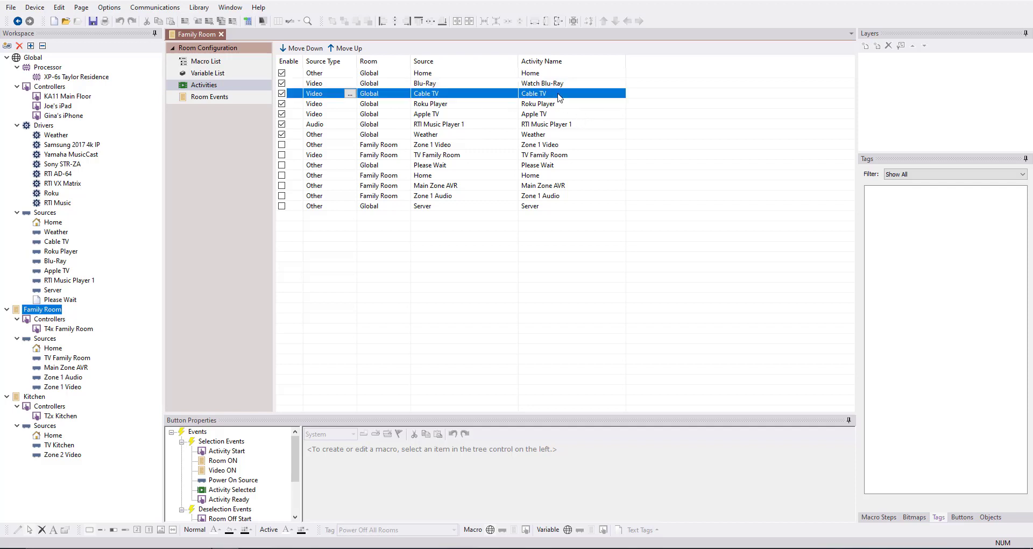
left_click(560, 93)
left_click_drag(560, 93, 478, 90)
type("Watch")
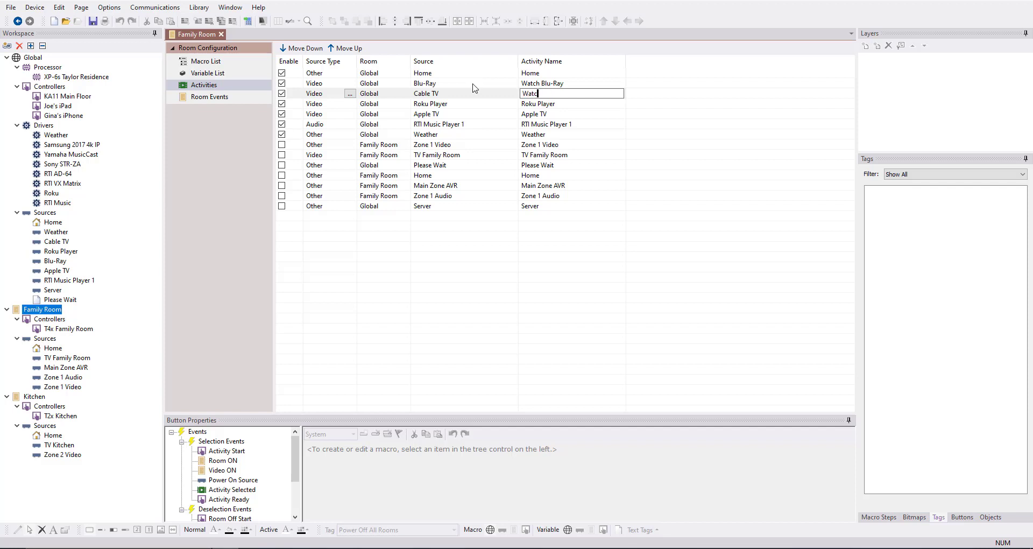
Rename the Roku Player activity as Watch Roku and the Apple TV activity as Watch Apple TV
left_click(561, 105)
left_click(561, 104)
type("W")
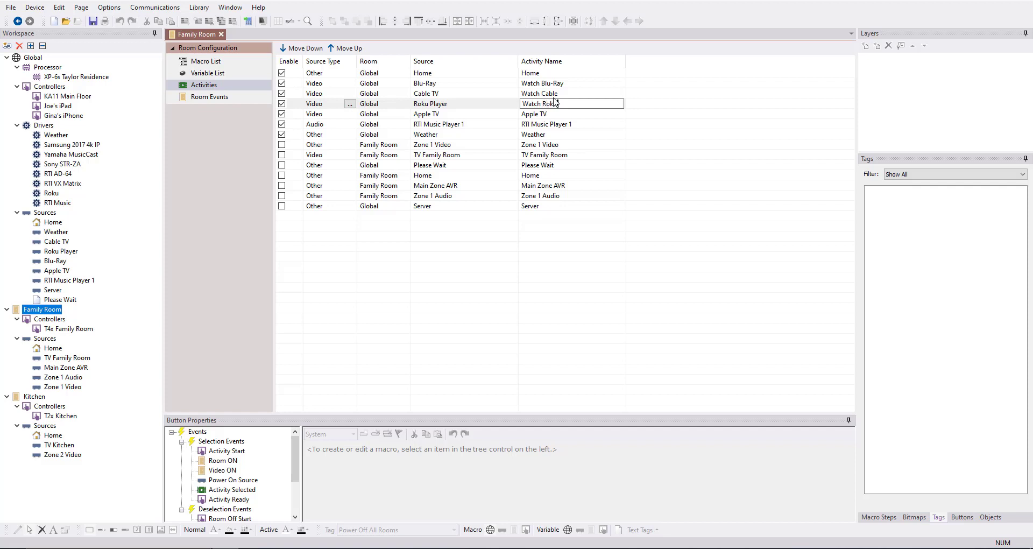
type("atch Roku")
left_click(560, 114)
left_click(560, 114)
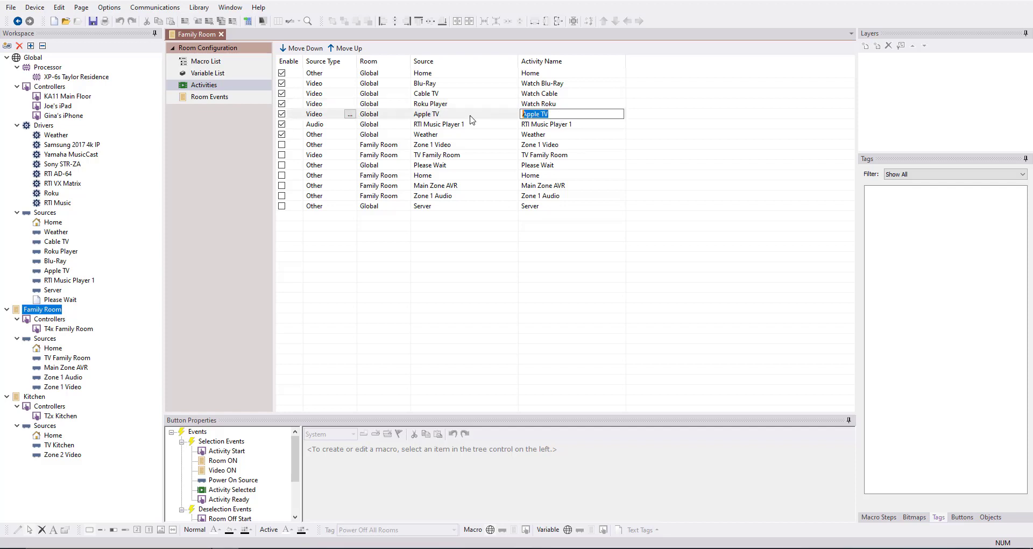
type("Watch Appl")
Rename the RTI Music Player 1 activity as Listen to Music and the Weather activity as Weather Forecast
left_click(560, 125)
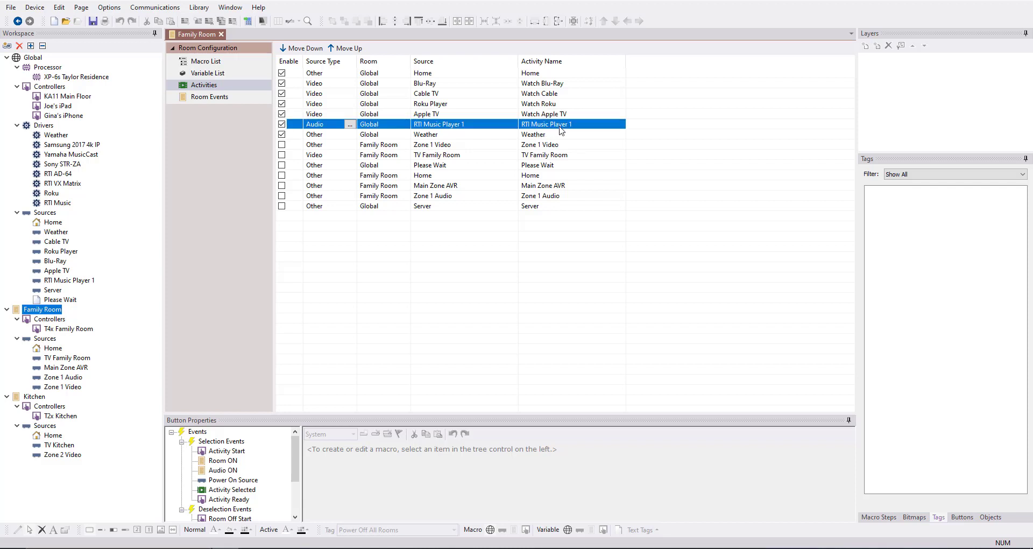
left_click(589, 124)
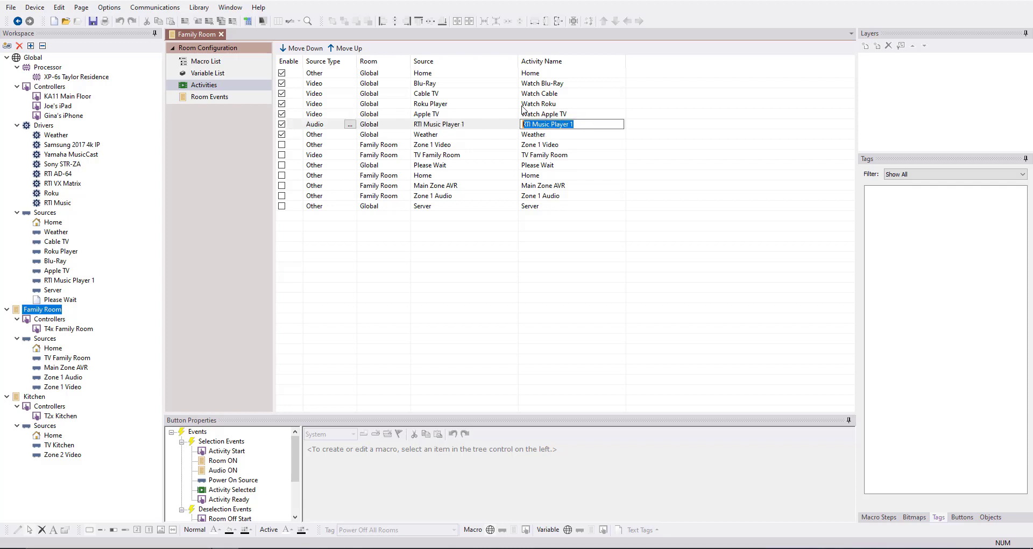
type("Listen to Music")
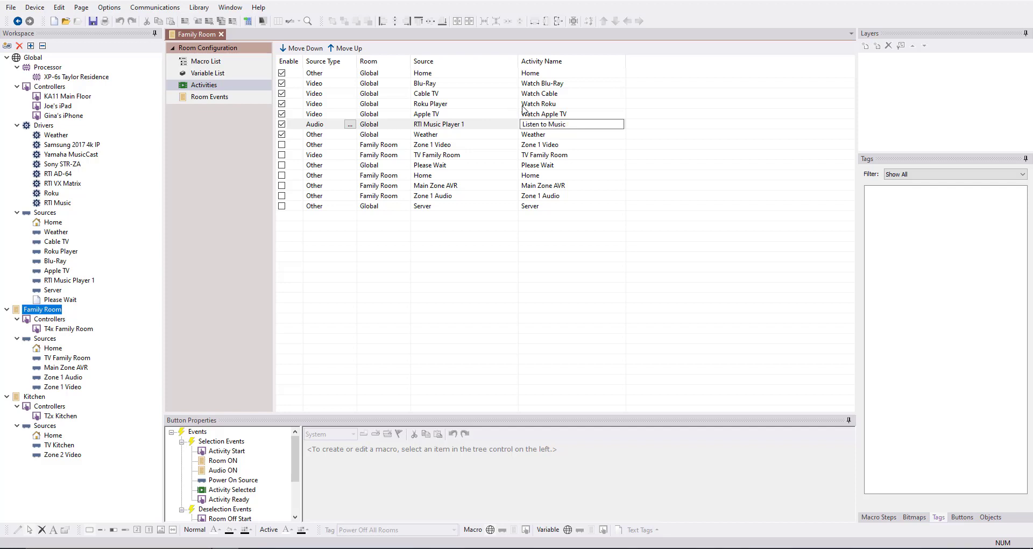
left_click(557, 138)
left_click(561, 138)
left_click(561, 138)
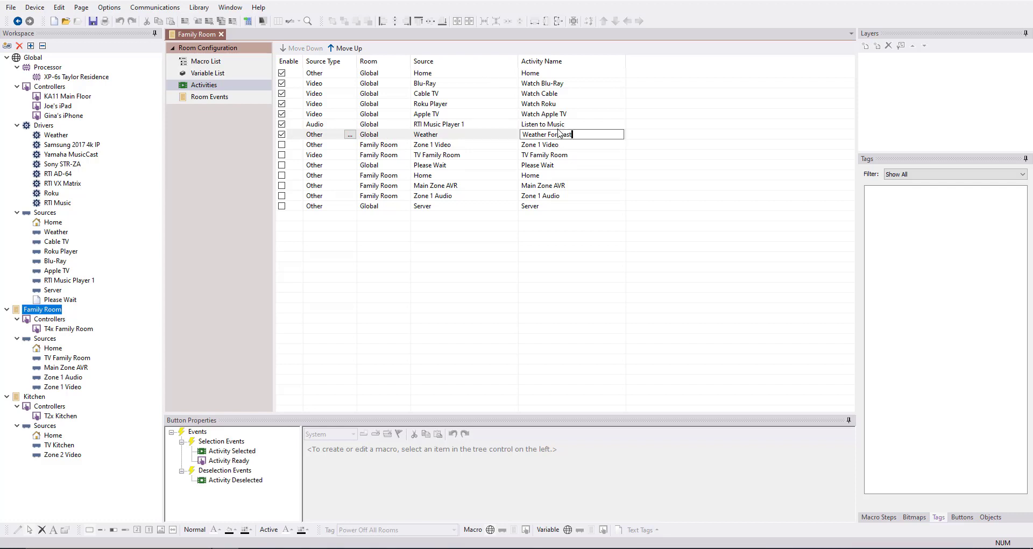
left_click(575, 145)
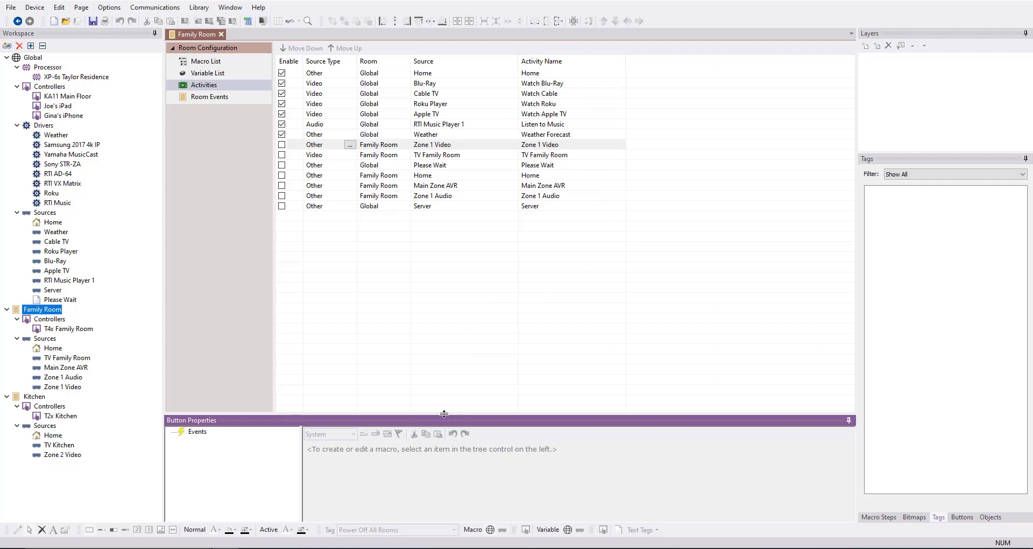
Enlarge the events area and examine the Watch Blu-Ray activity's selection and deselection events, including its Activity Selected macro
left_click_drag(444, 413, 452, 259)
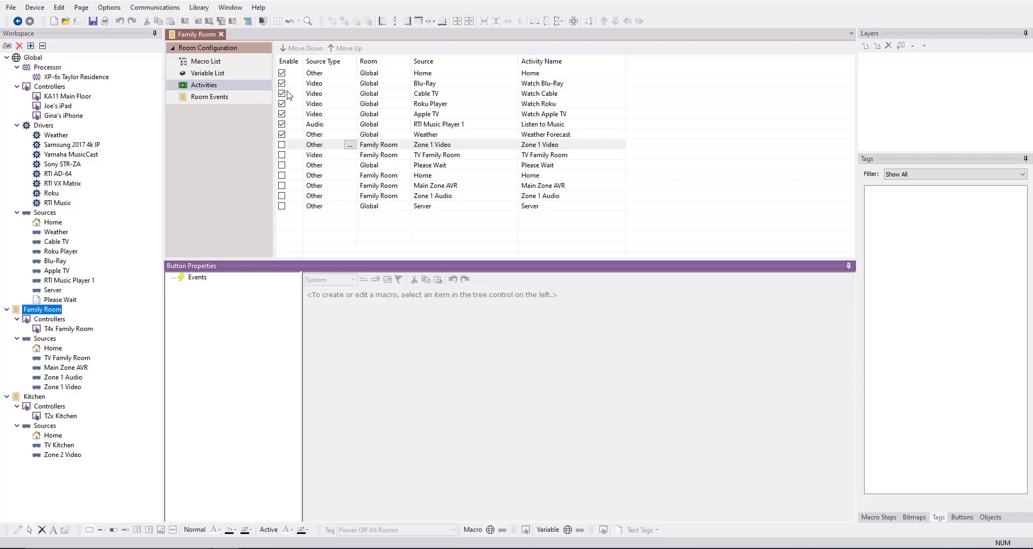
left_click(436, 77)
left_click(437, 84)
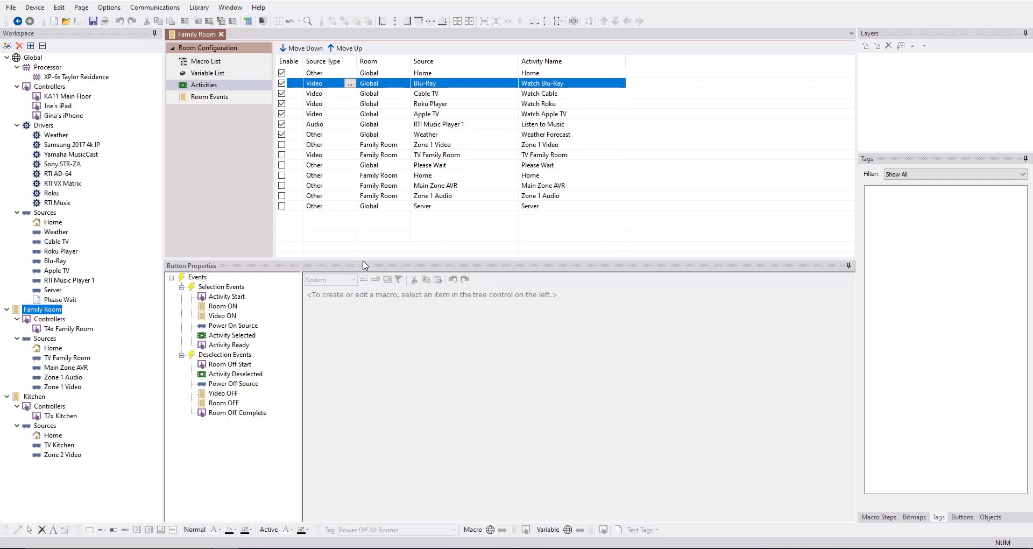
left_click_drag(364, 259, 368, 224)
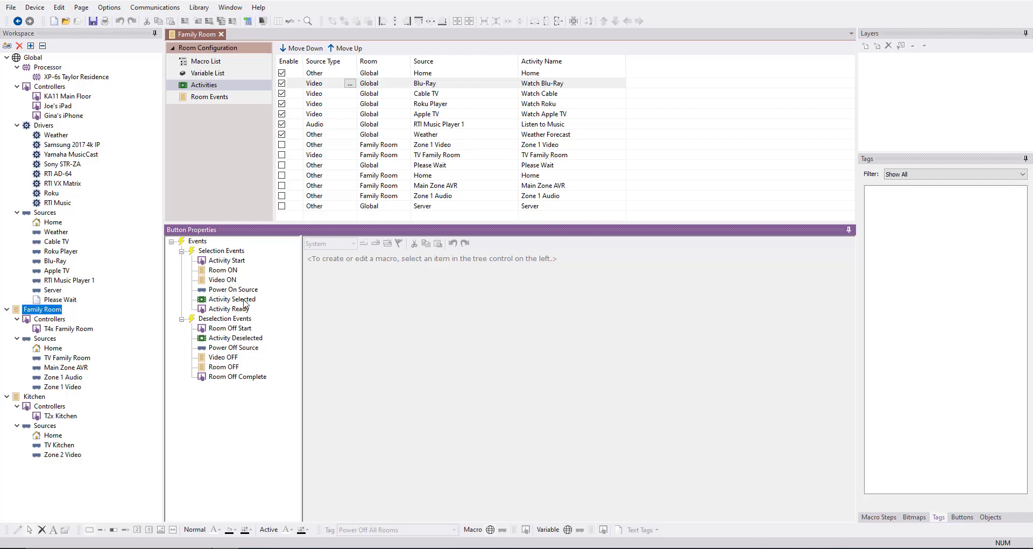
left_click(244, 301)
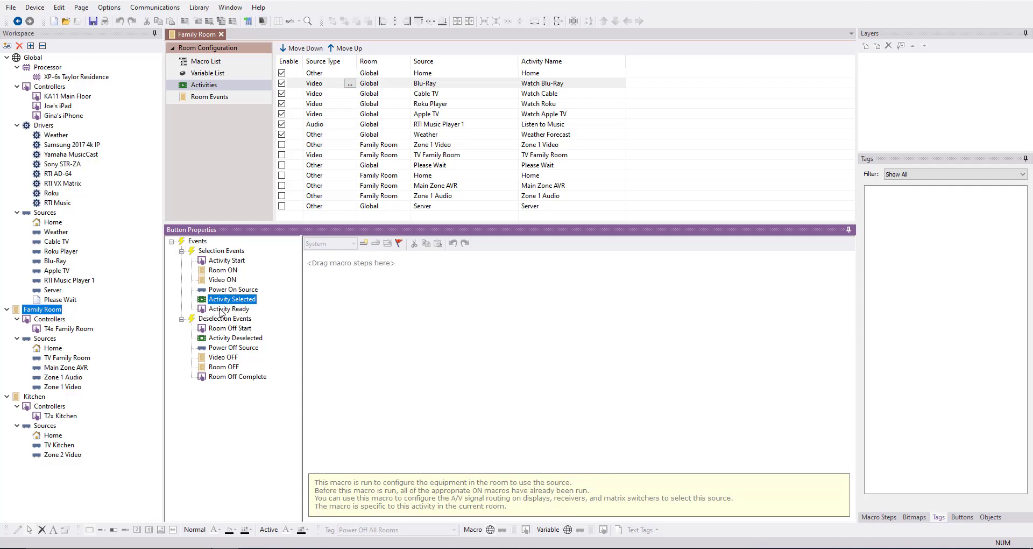
left_click(236, 252)
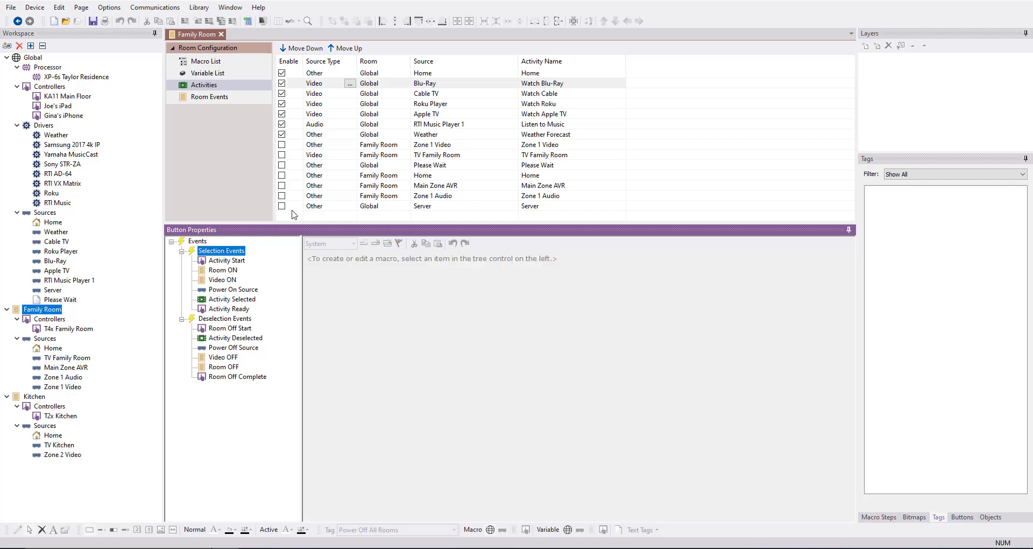
left_click(432, 85)
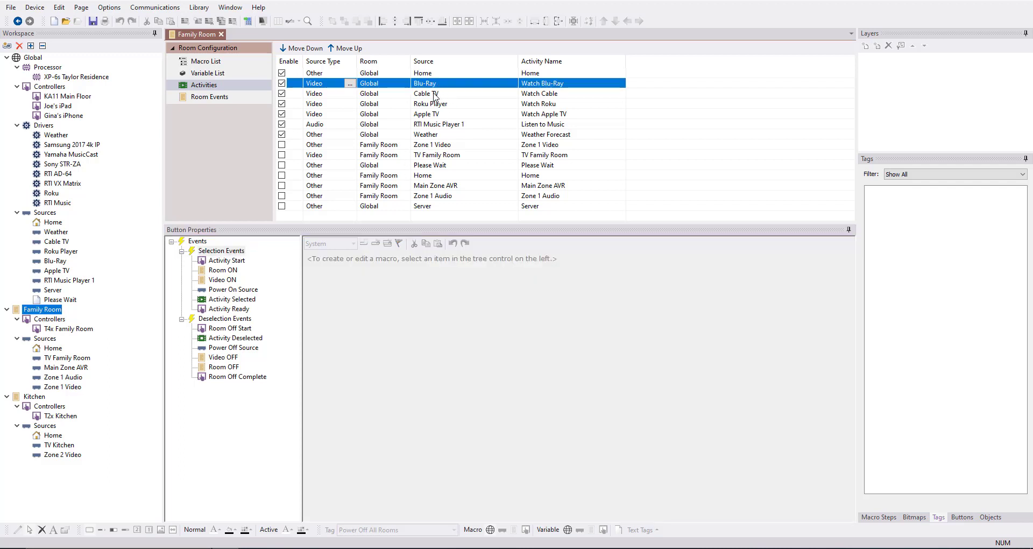
left_click(219, 252)
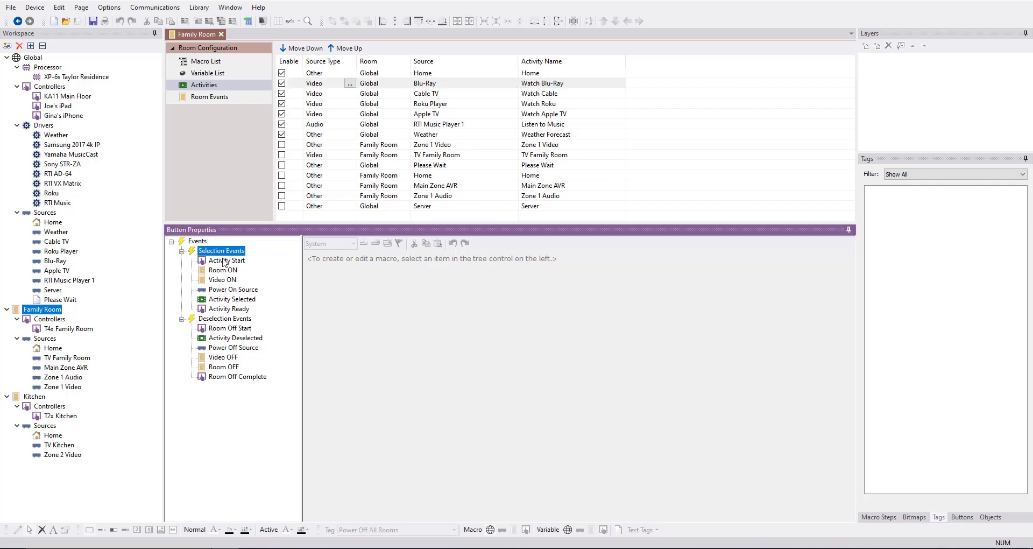
Add a page link to Global > Please Wait to the Activity Start macro of the Family Room's activities
left_click(225, 261)
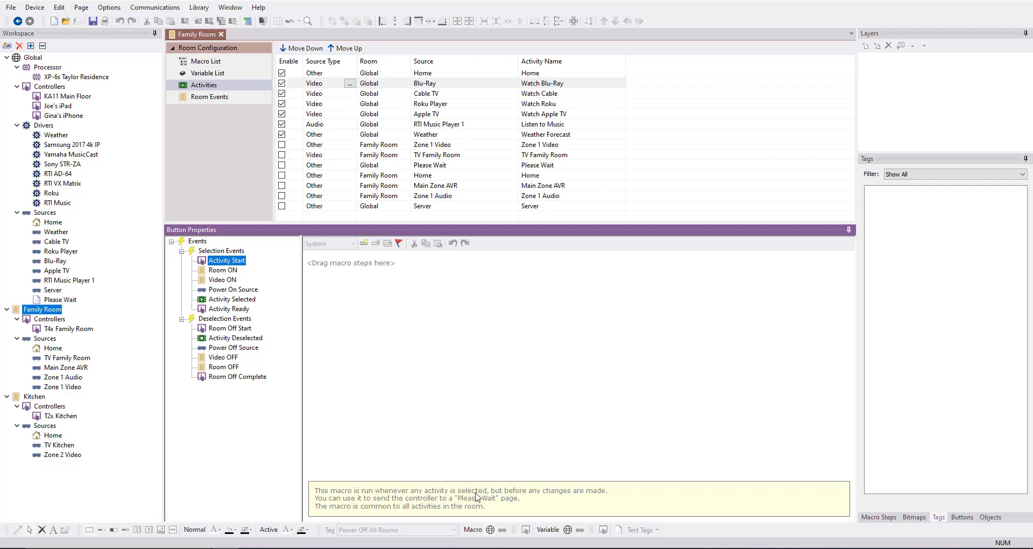
left_click(875, 517)
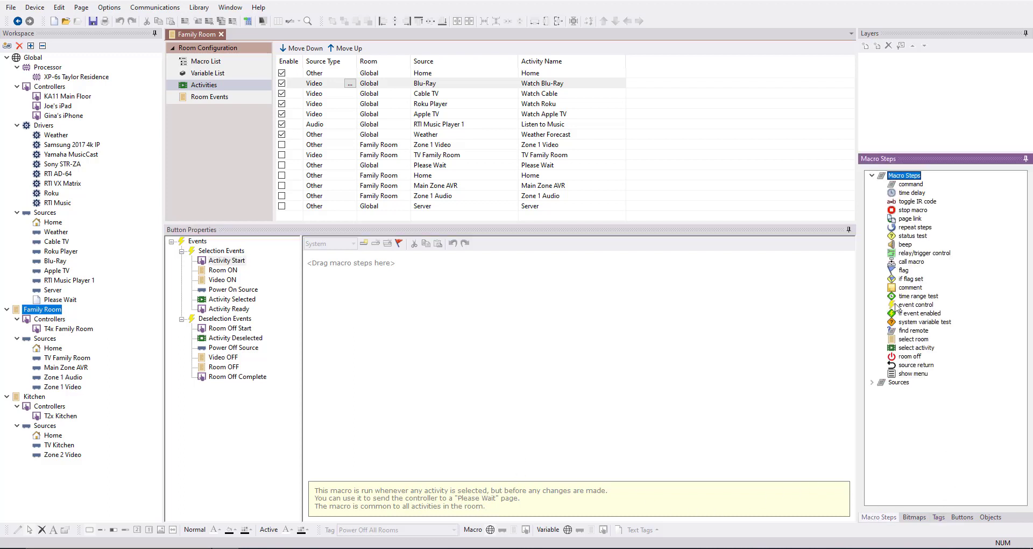
double_click(914, 218)
left_click(408, 260)
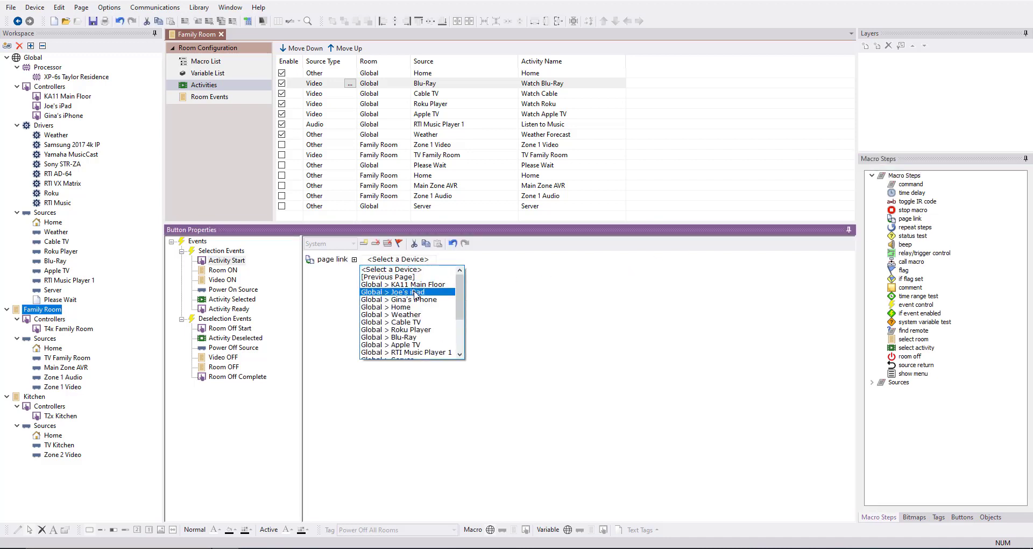
scroll(427, 334, "down", 1)
left_click(424, 345)
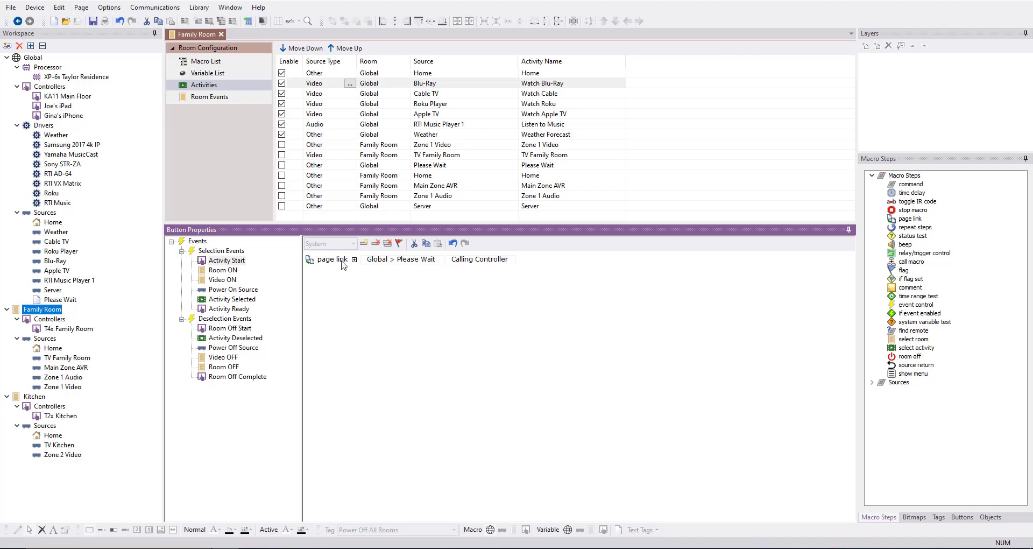
Add a Yamaha MusicCast Audio \ Power command for Family Room (1), set to On, to the Room ON macro
left_click(217, 272)
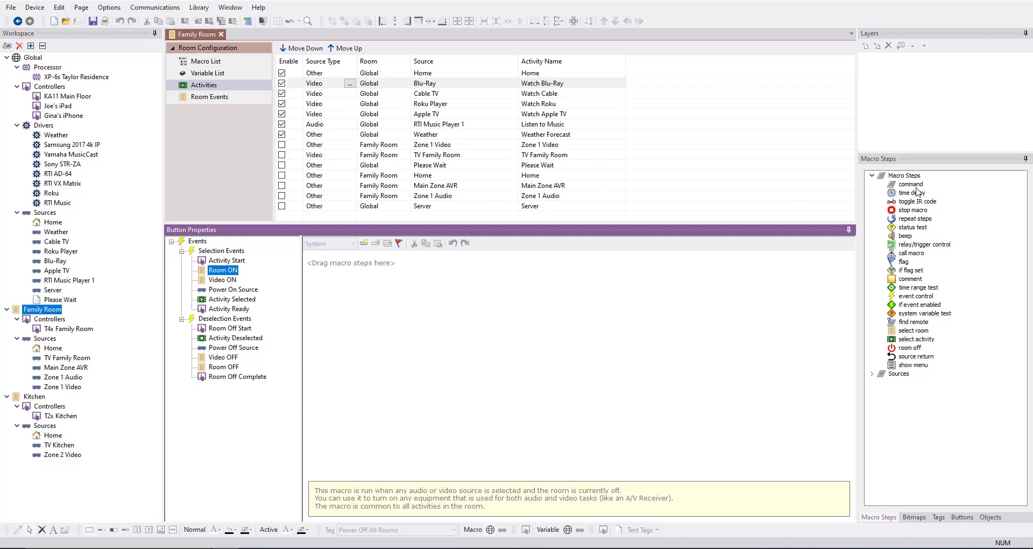
left_click_drag(910, 184, 462, 267)
left_click(426, 262)
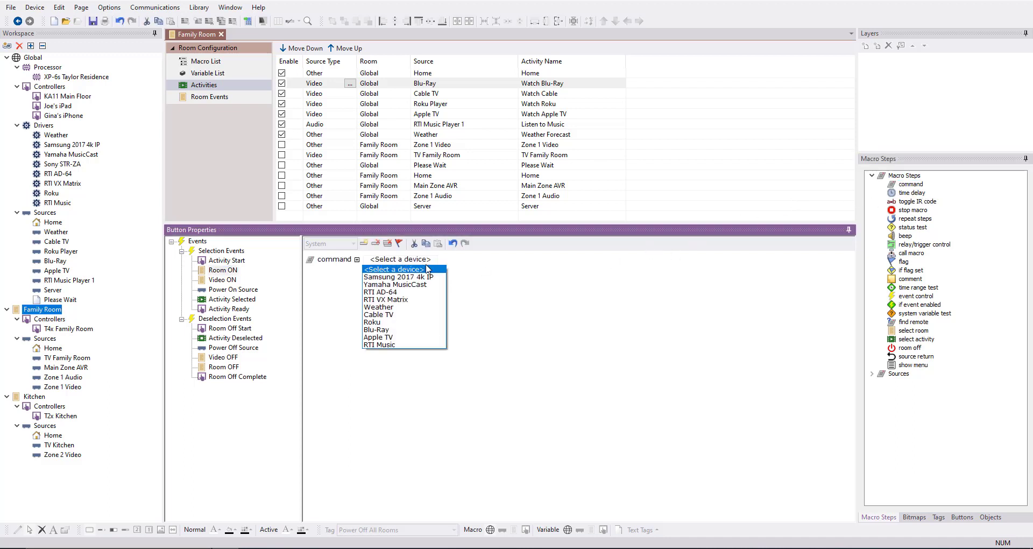
left_click(438, 285)
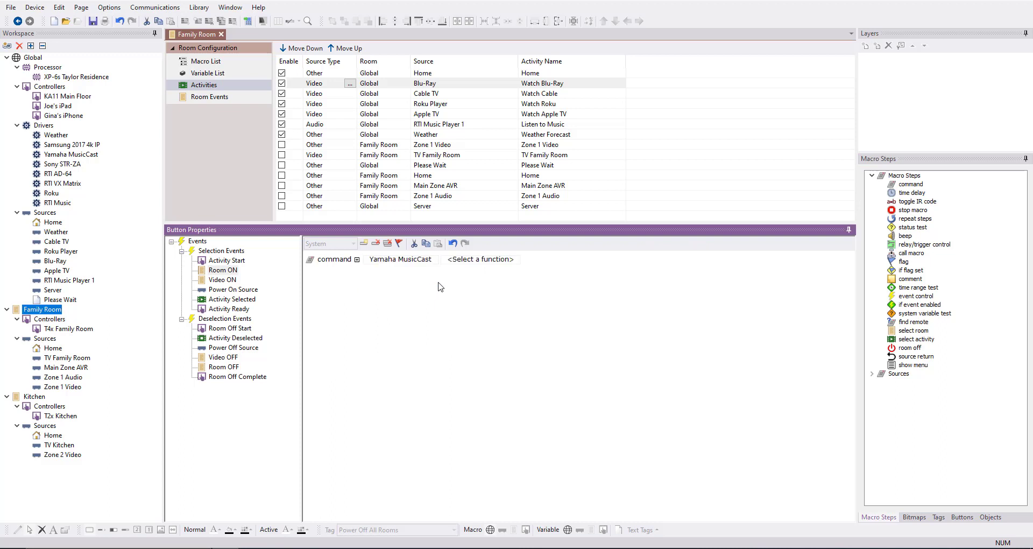
left_click(483, 260)
left_click(498, 280)
left_click(547, 260)
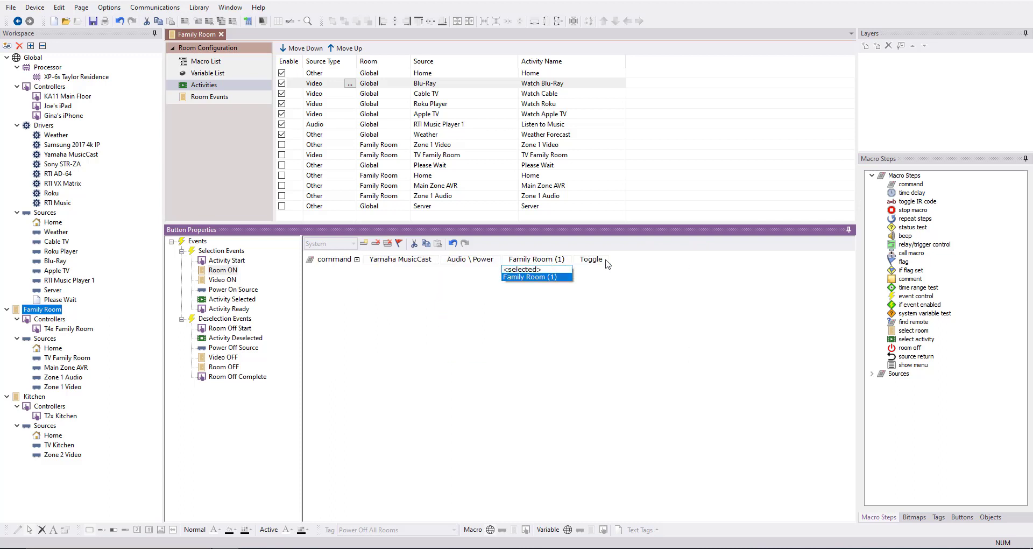
left_click(595, 261)
left_click(585, 289)
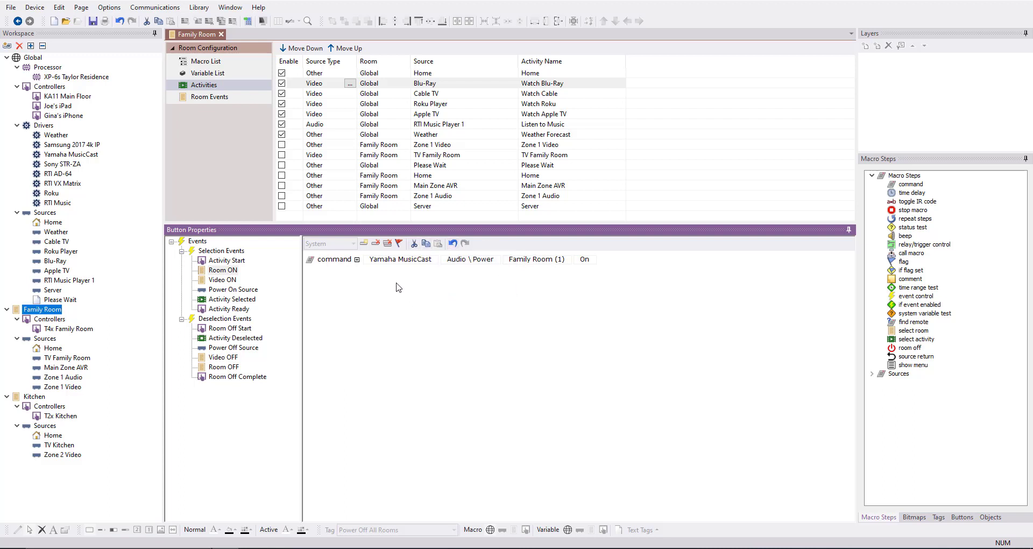
Add a Samsung 2017 4k IP General Commands \ Power command for Family TV (TV 1), set to Power On, to the Video ON macro
left_click(230, 281)
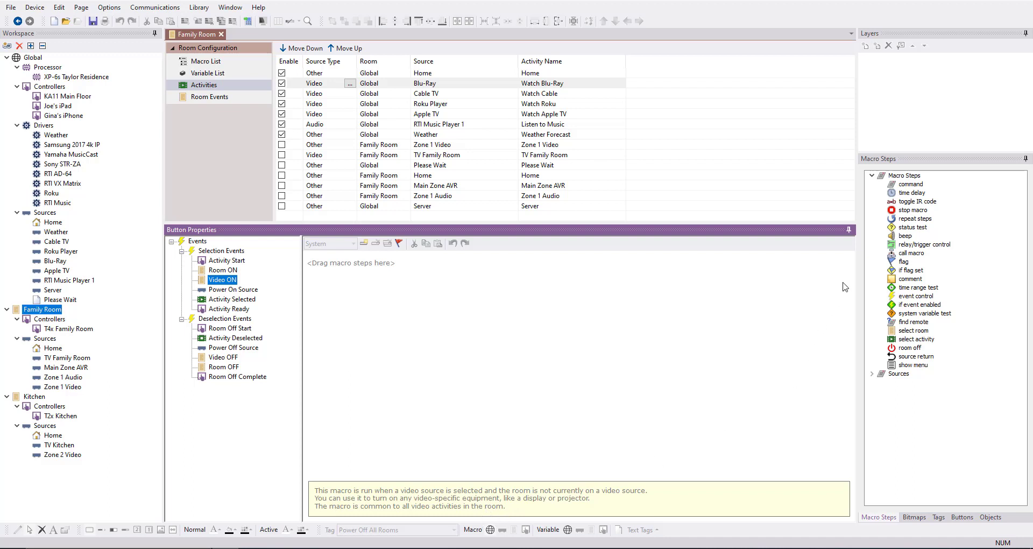
left_click(920, 189)
left_click_drag(920, 188, 592, 250)
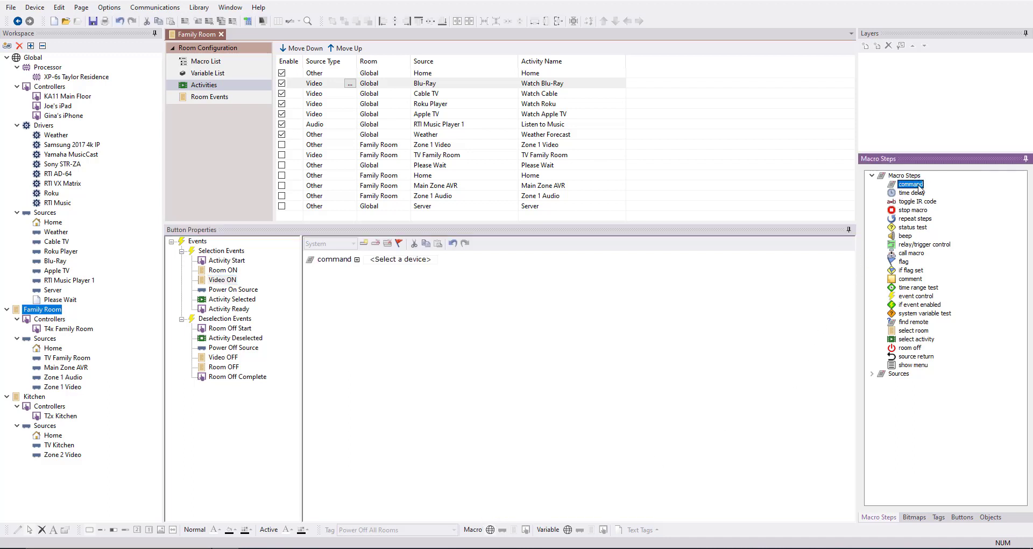
left_click(412, 260)
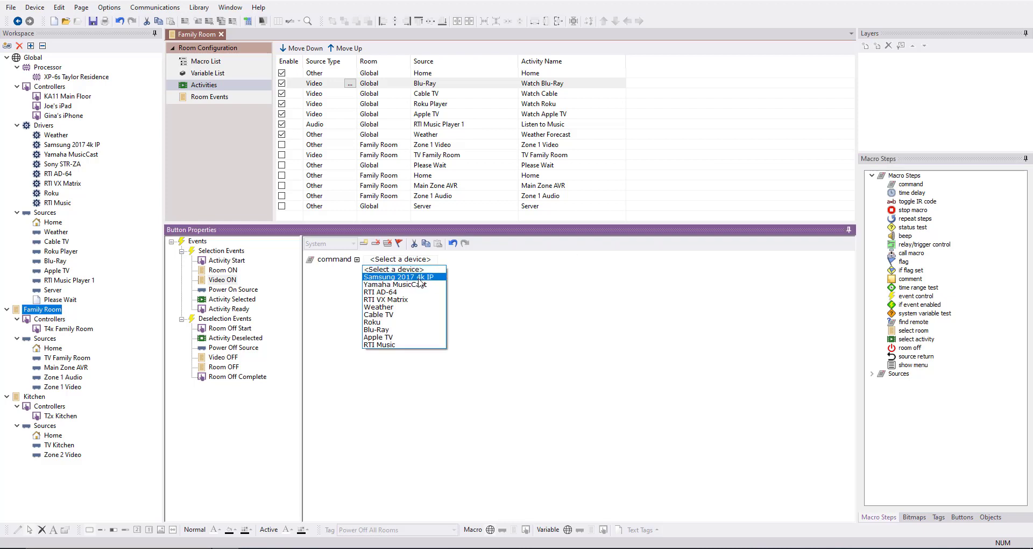
left_click(418, 277)
left_click(474, 261)
left_click(499, 278)
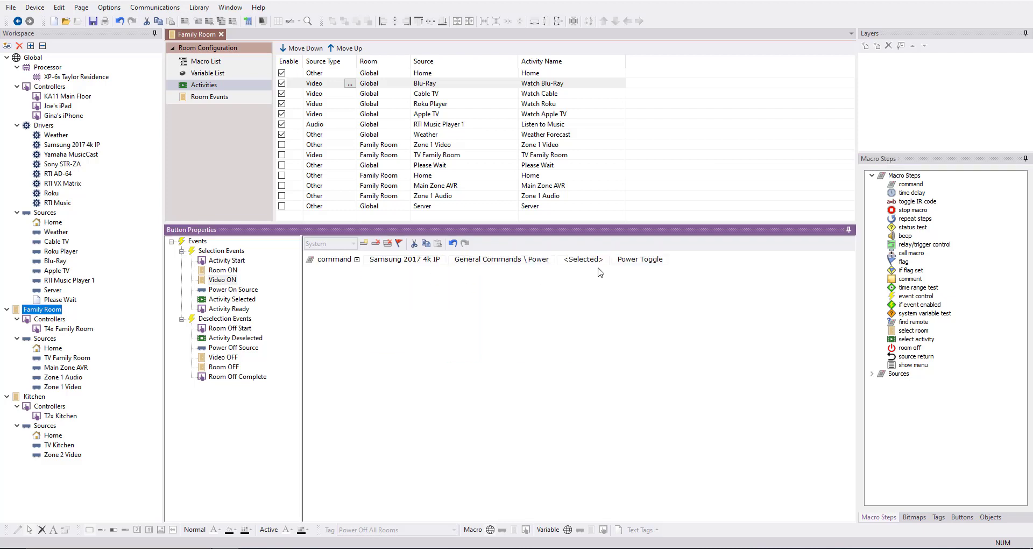
left_click(578, 259)
left_click(586, 269)
left_click(665, 260)
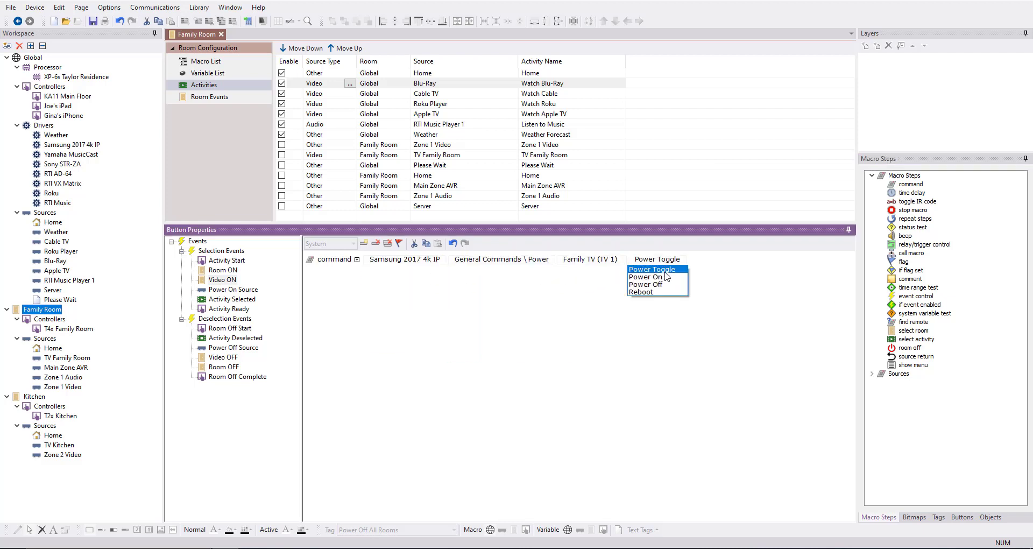
left_click(666, 278)
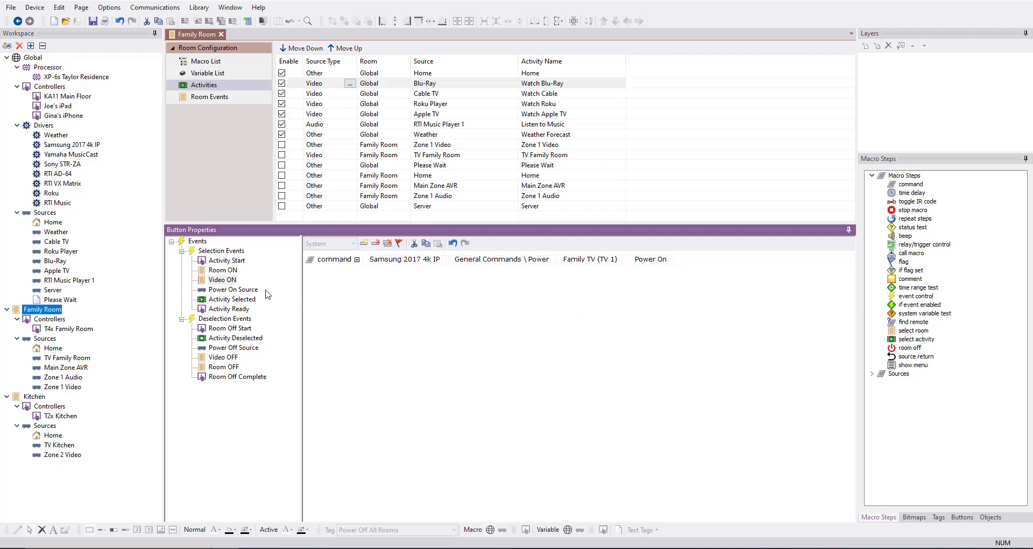
Add a Global > Blu-Ray command with the POWER ON function to the Power On Source macro
left_click(224, 292)
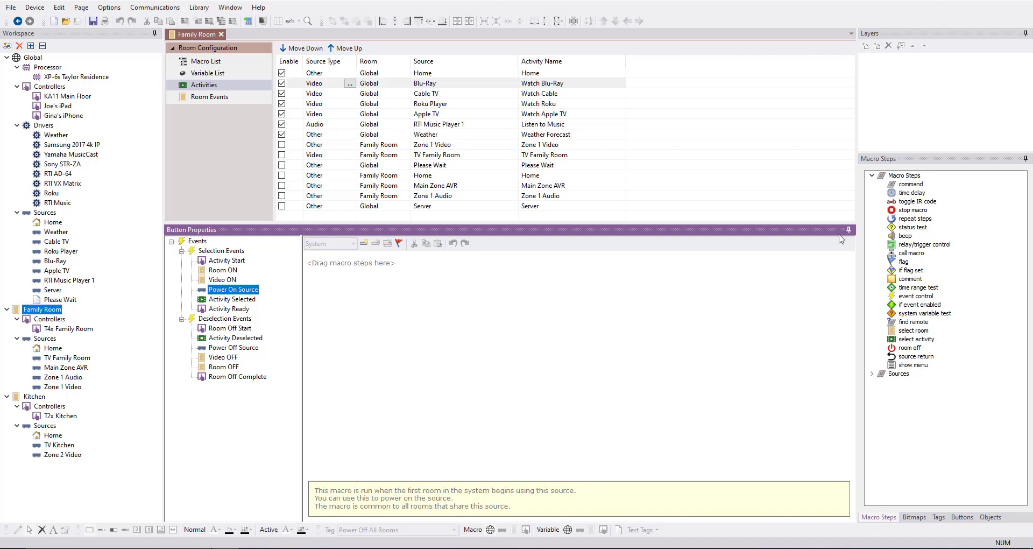
left_click_drag(910, 184, 356, 268)
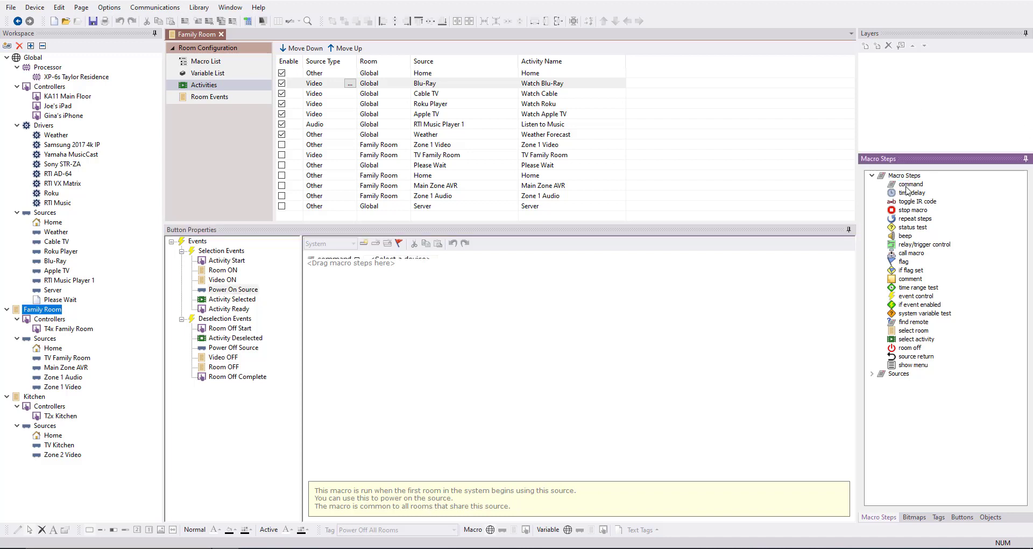
left_click(400, 259)
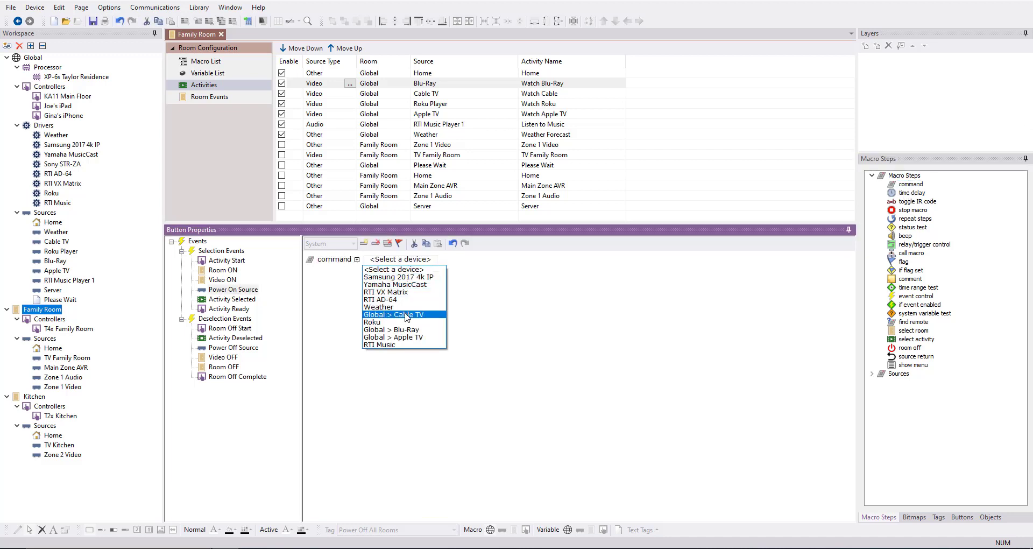
left_click(407, 330)
left_click(467, 261)
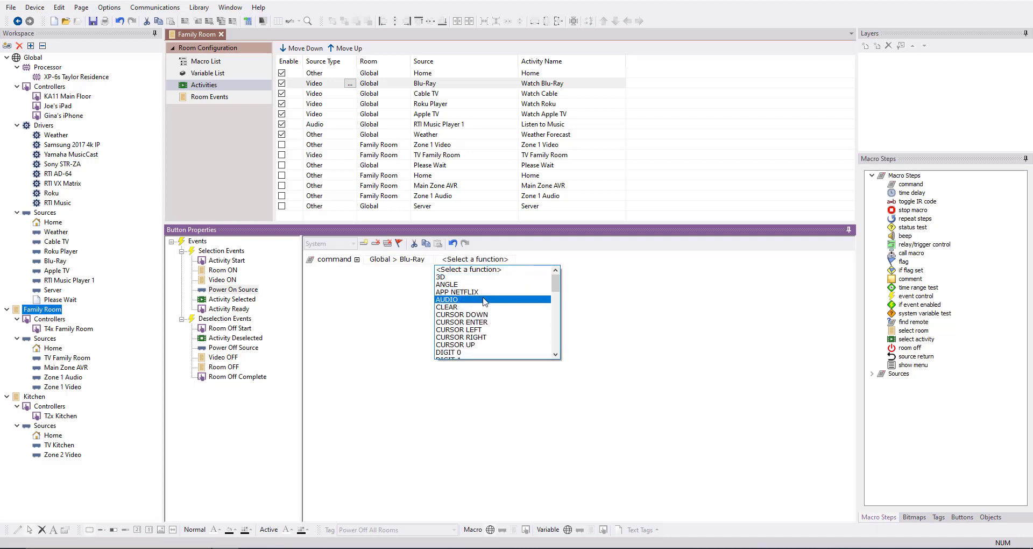
scroll(491, 301, "down", 10)
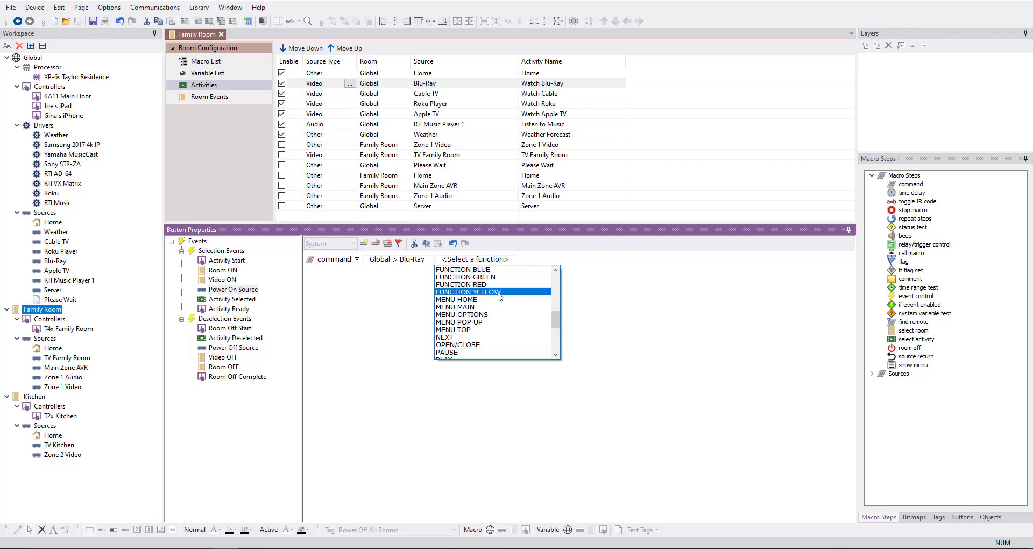
scroll(493, 301, "down", 1)
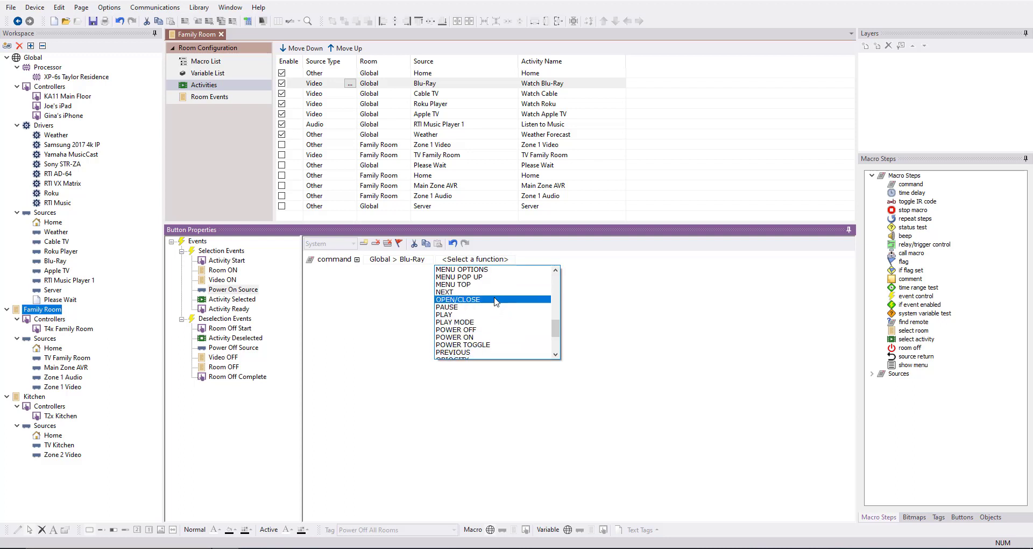
left_click(480, 340)
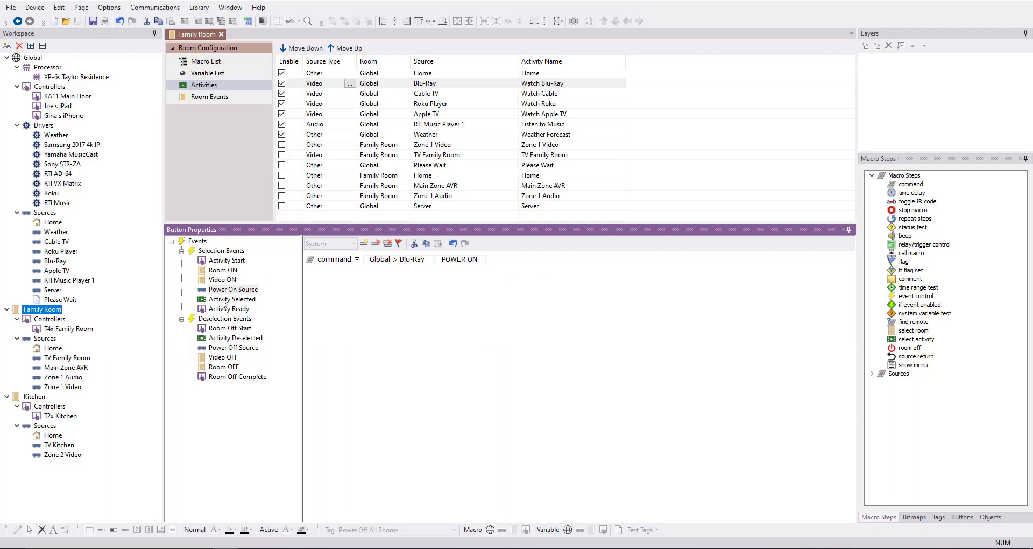
Add a command for the RTI VX Matrix device to the Watch Blu-Ray activity's Activity Selected macro
left_click(223, 300)
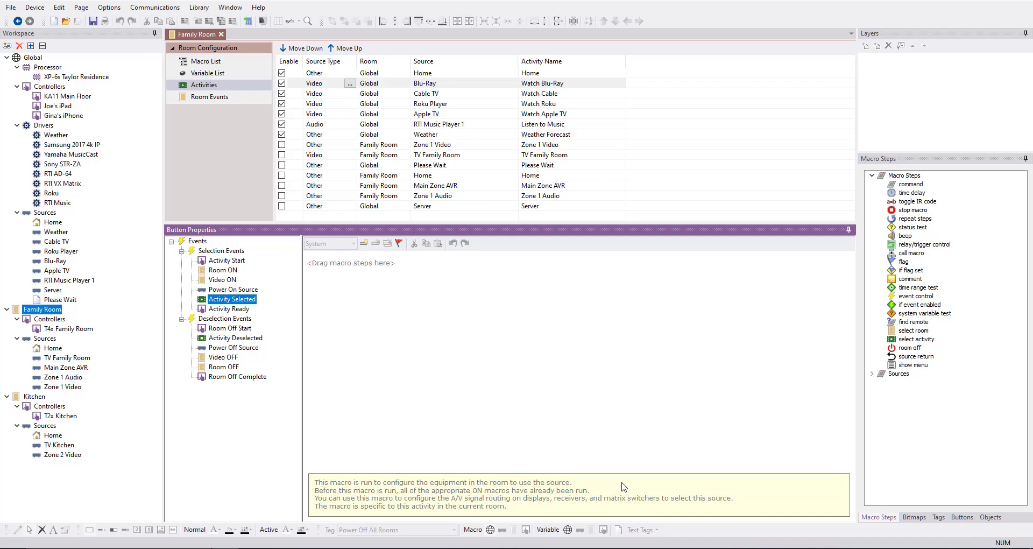
left_click(910, 187)
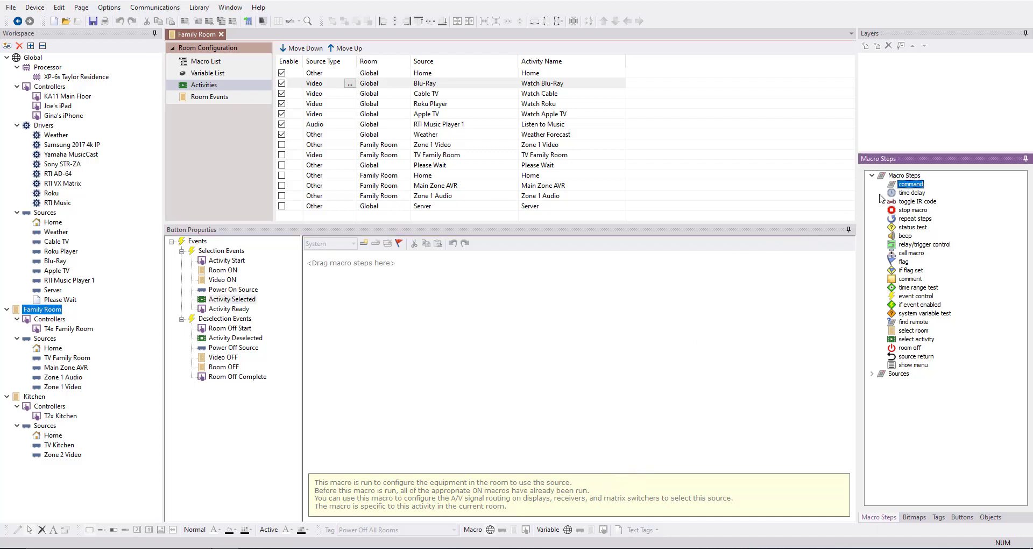
left_click_drag(903, 186, 403, 262)
left_click(401, 260)
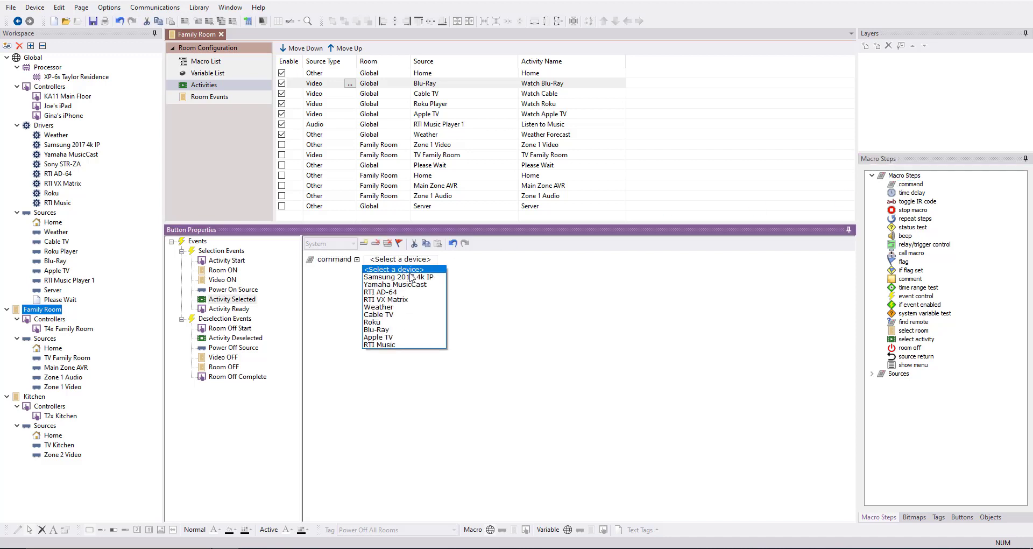
left_click(407, 299)
left_click(482, 261)
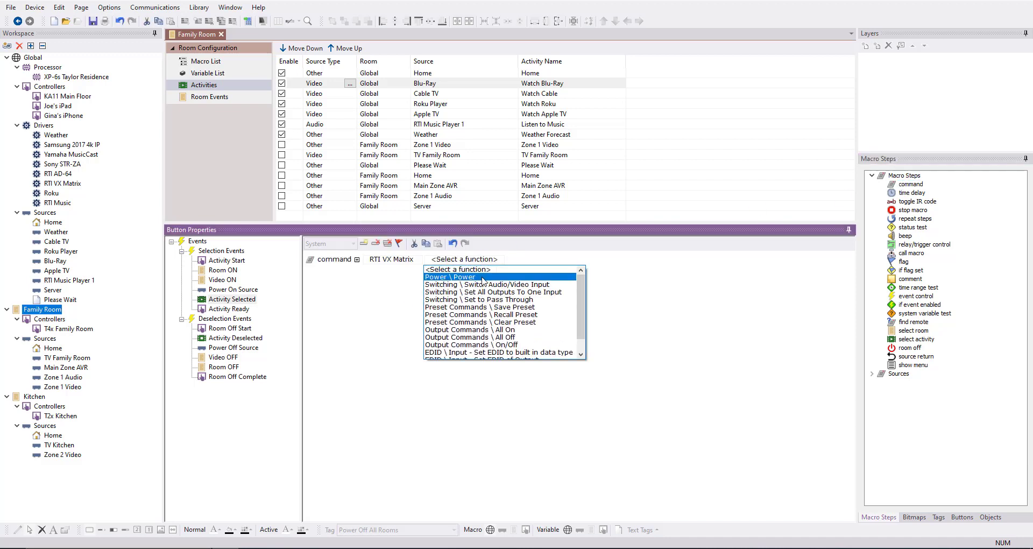
left_click(487, 277)
left_click(383, 259)
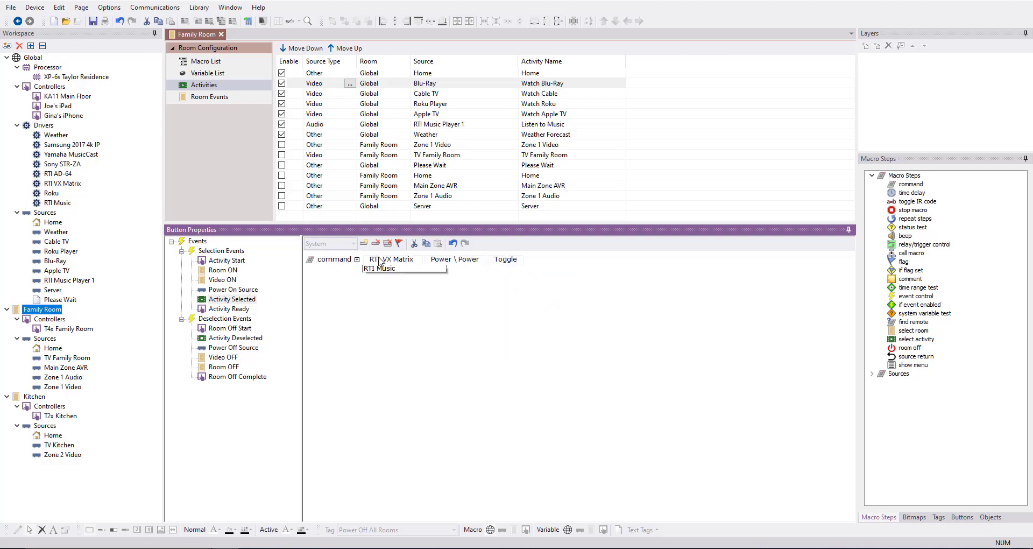
left_click(438, 276)
left_click(408, 259)
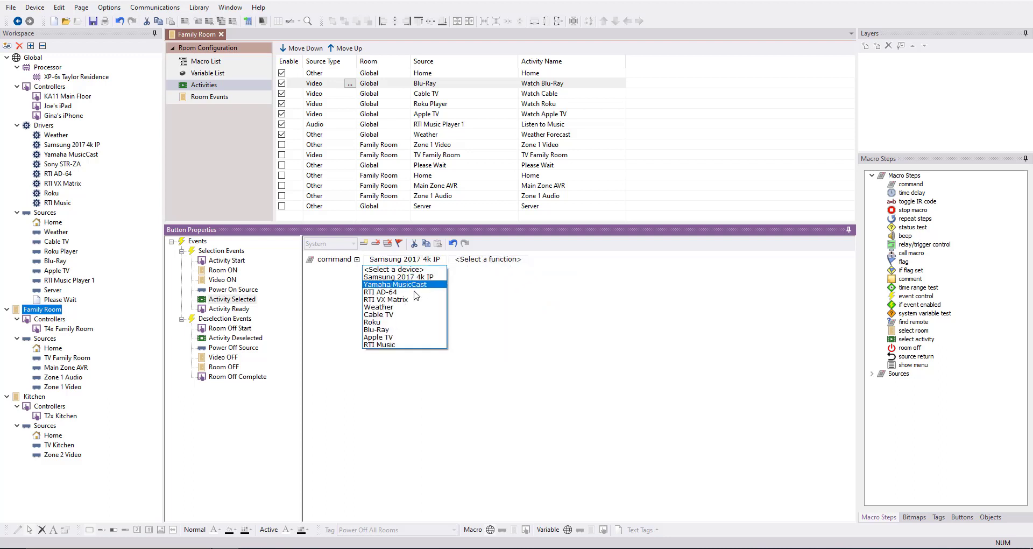
left_click(420, 299)
Set the RTI VX Matrix command to Switching \ Switch Audio/Video Input for Family Room with Blu-Ray as the input
left_click(478, 260)
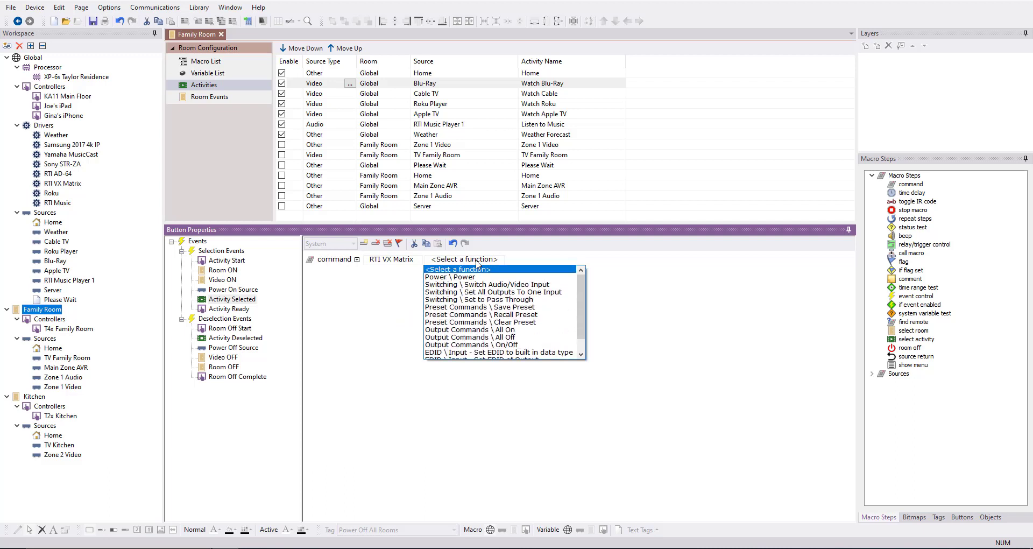
left_click(492, 284)
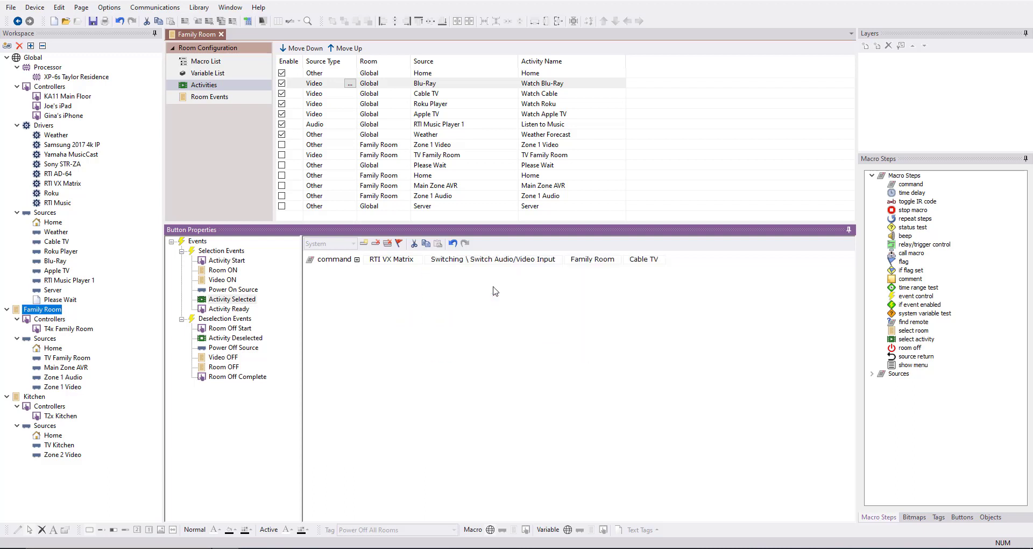
left_click(591, 259)
left_click(631, 259)
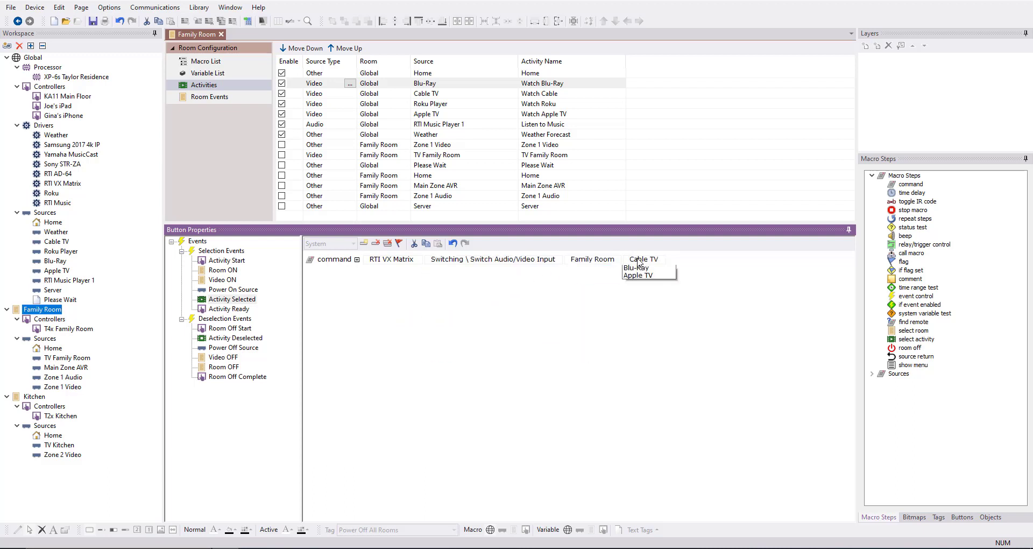
left_click(648, 285)
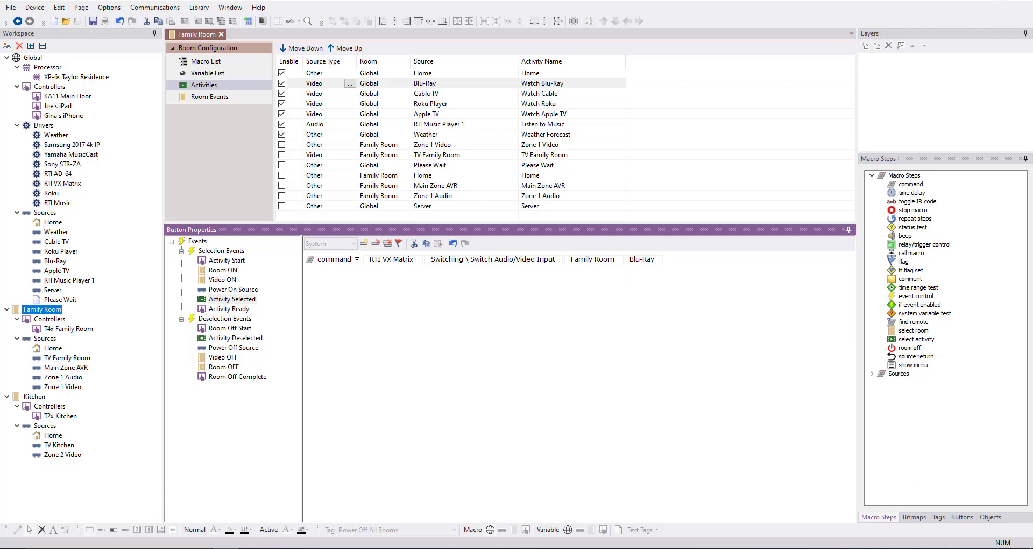
Add a Yamaha MusicCast Source Select \ Discrete Source Select command for Family Room (1), set to HDMI1, to the Activity Selected macro
double_click(907, 182)
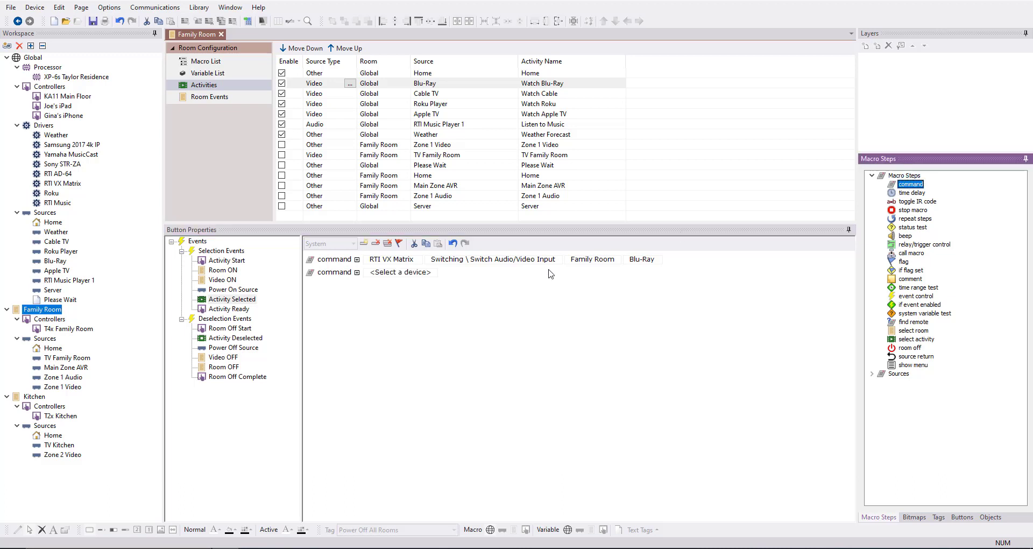
left_click(403, 273)
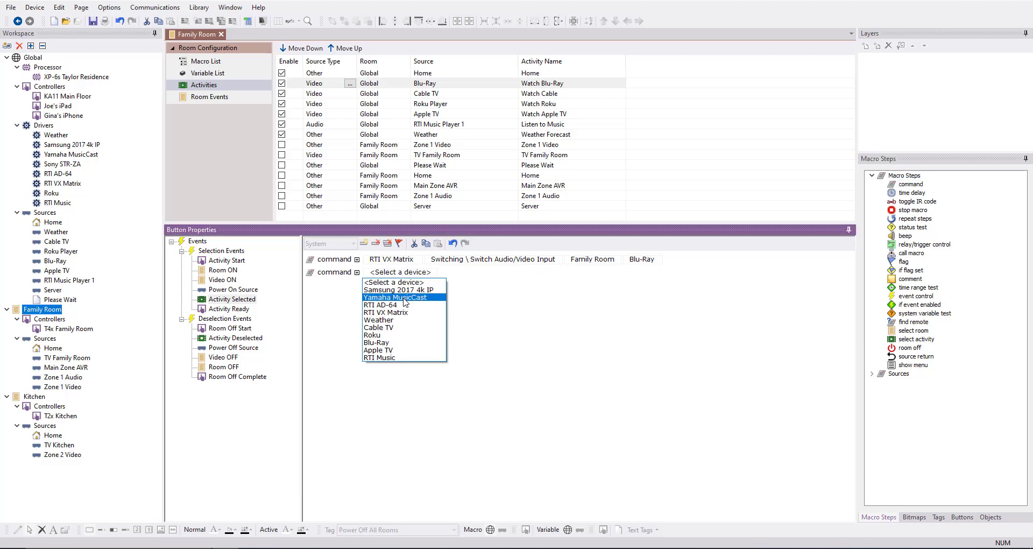
left_click(395, 297)
left_click(482, 274)
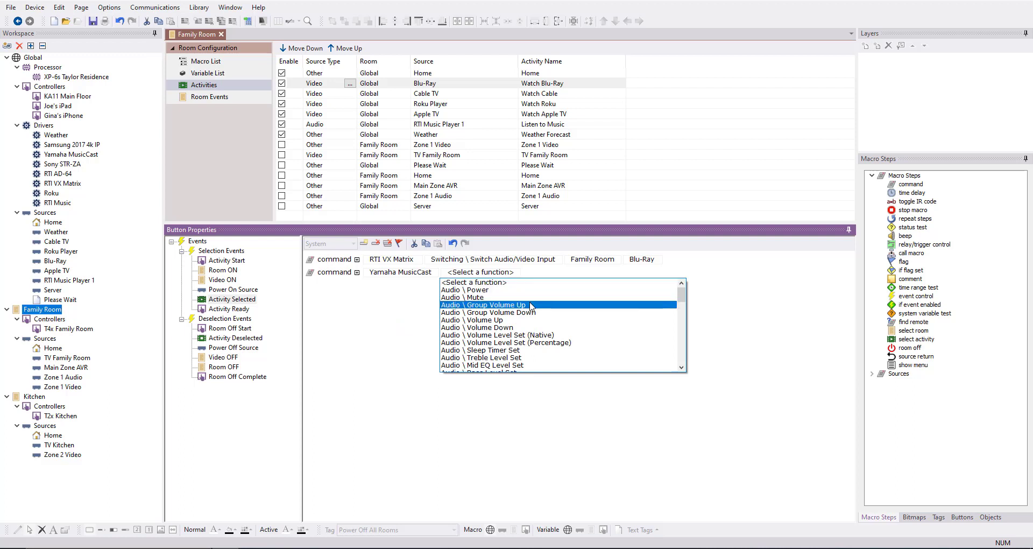
scroll(521, 317, "down", 4)
scroll(521, 318, "down", 2)
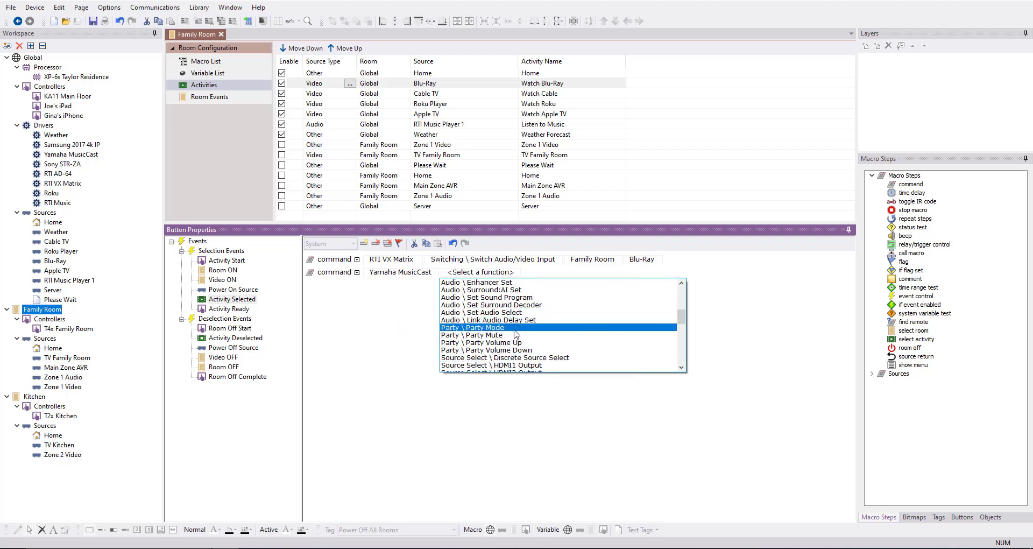
left_click(518, 362)
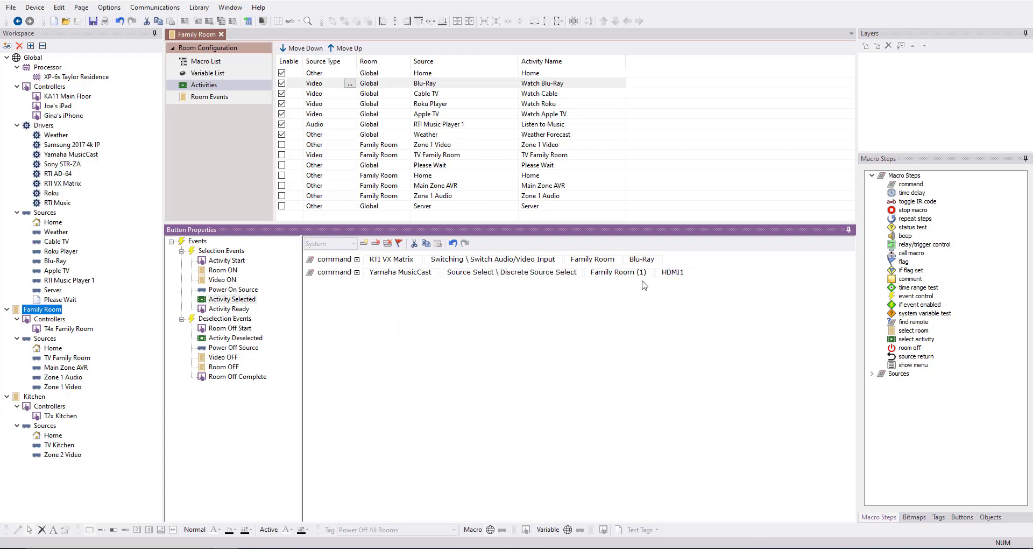
left_click(678, 277)
left_click(678, 281)
Add a Samsung 2017 4k IP General Commands \ Input Source command for Family TV (TV 1), set to HDMI 1, to the Activity Selected macro
double_click(911, 184)
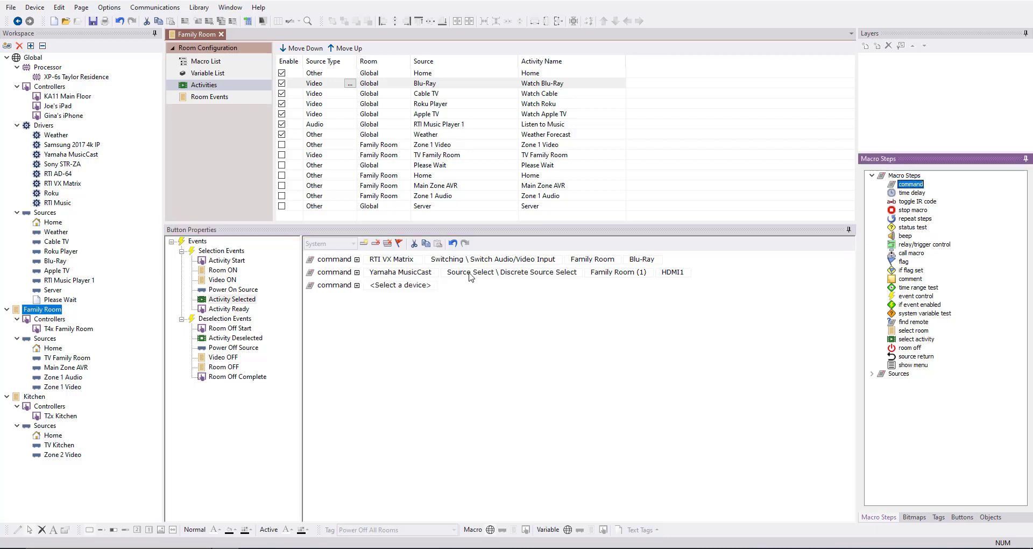
left_click(415, 284)
left_click(413, 303)
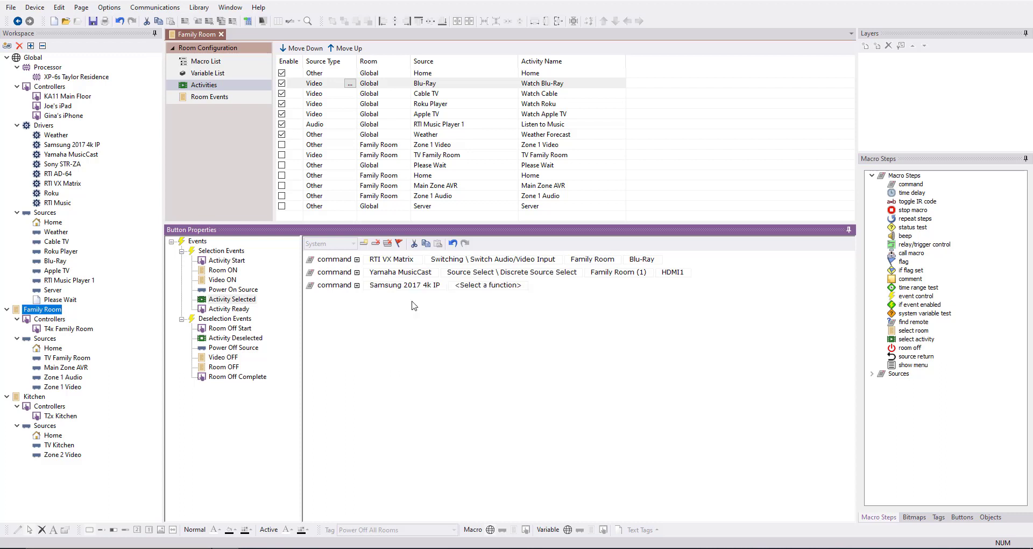
left_click(489, 285)
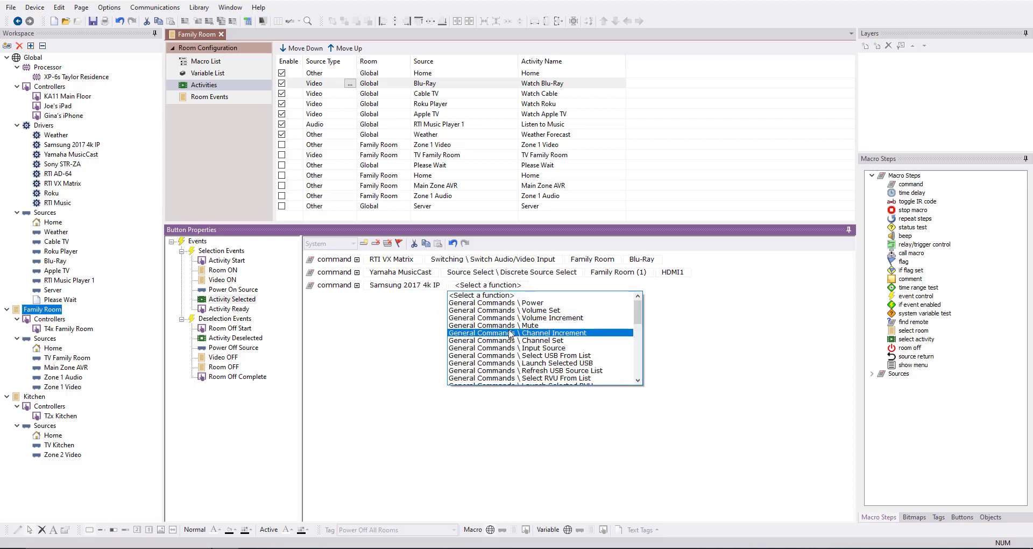
left_click(514, 347)
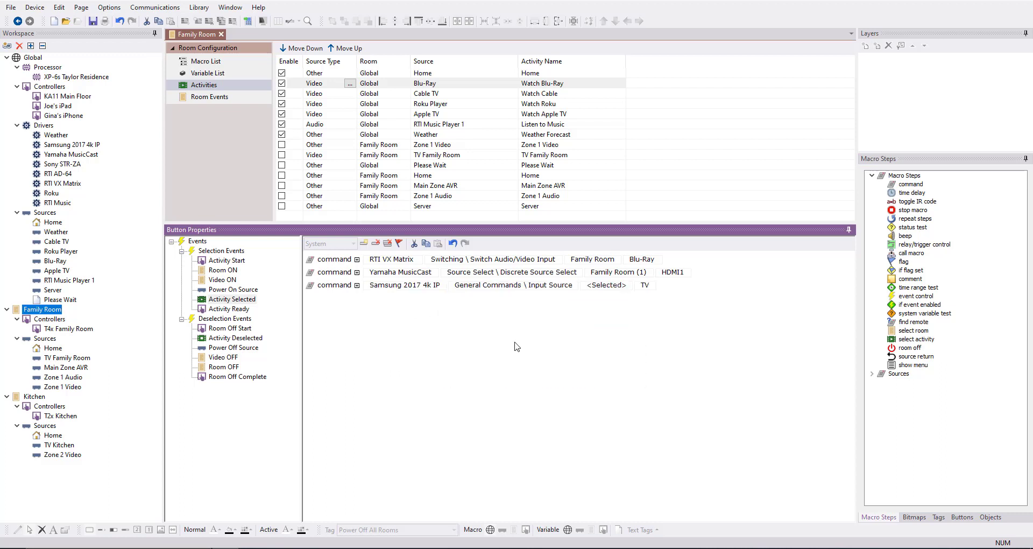
left_click(617, 288)
left_click(624, 303)
left_click(670, 291)
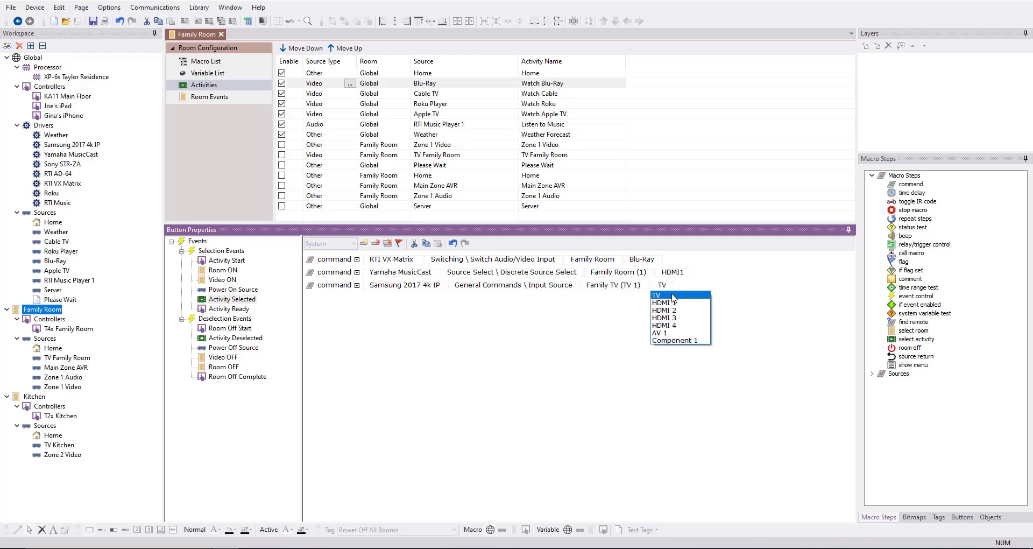
left_click(672, 307)
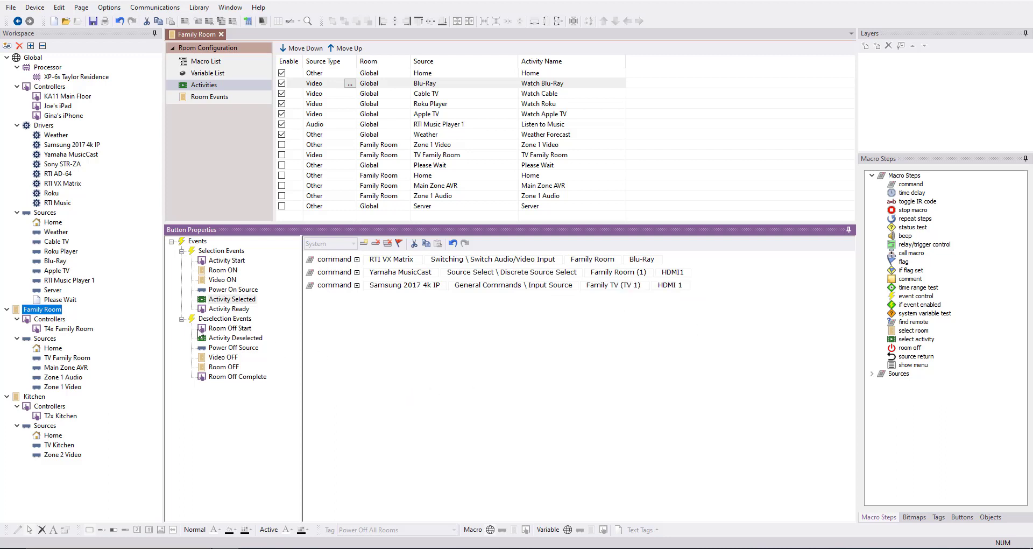
Examine the Watch Blu-Ray activity's Activity Ready macro
left_click(227, 311)
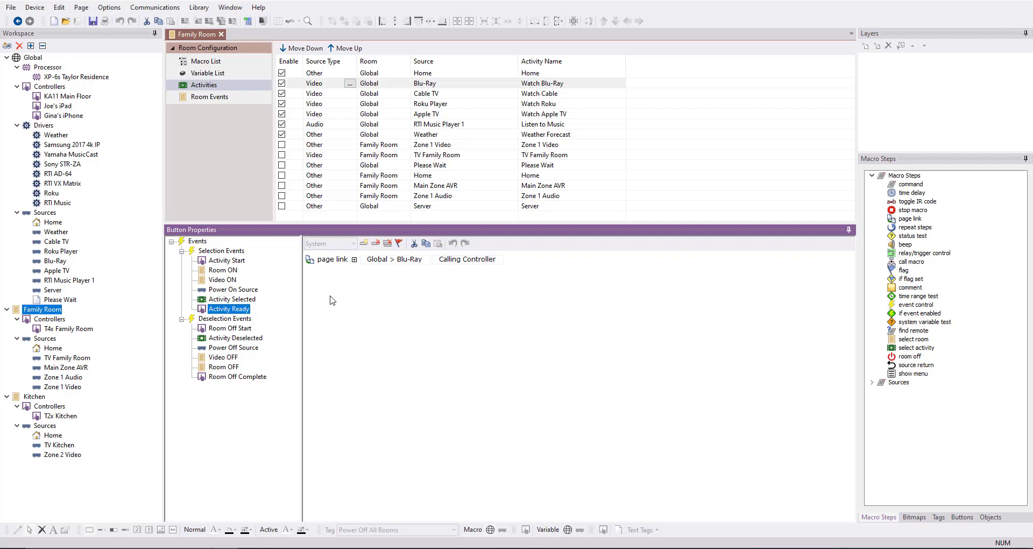
Review the Watch Blu-Ray activity's selection event macros in order, from Activity Start through Activity Ready
left_click(233, 261)
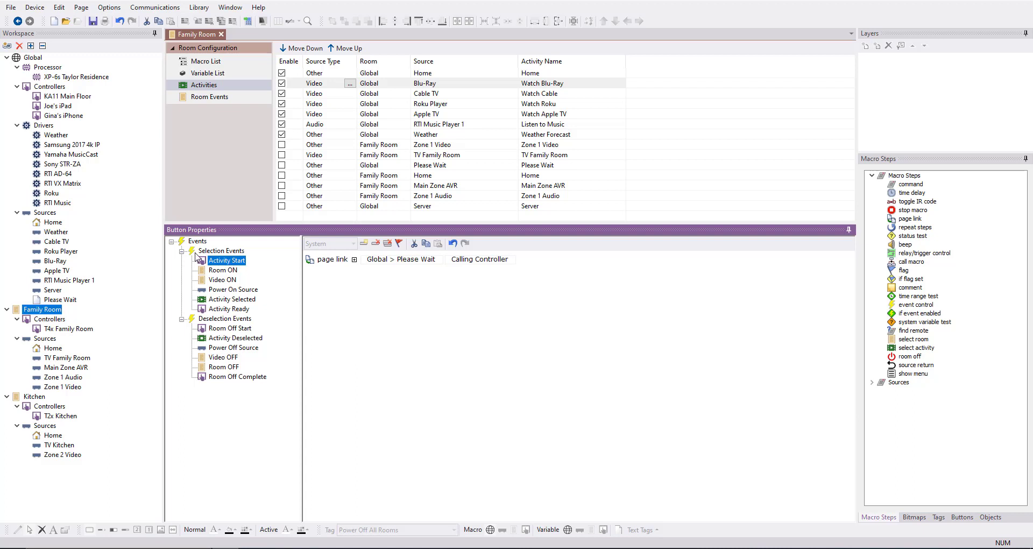
left_click(215, 272)
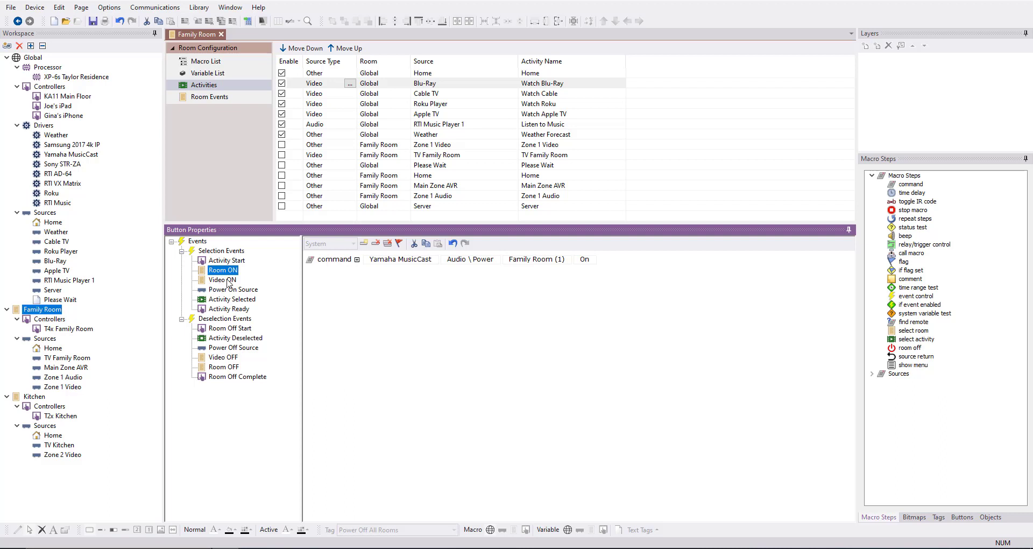
left_click(231, 281)
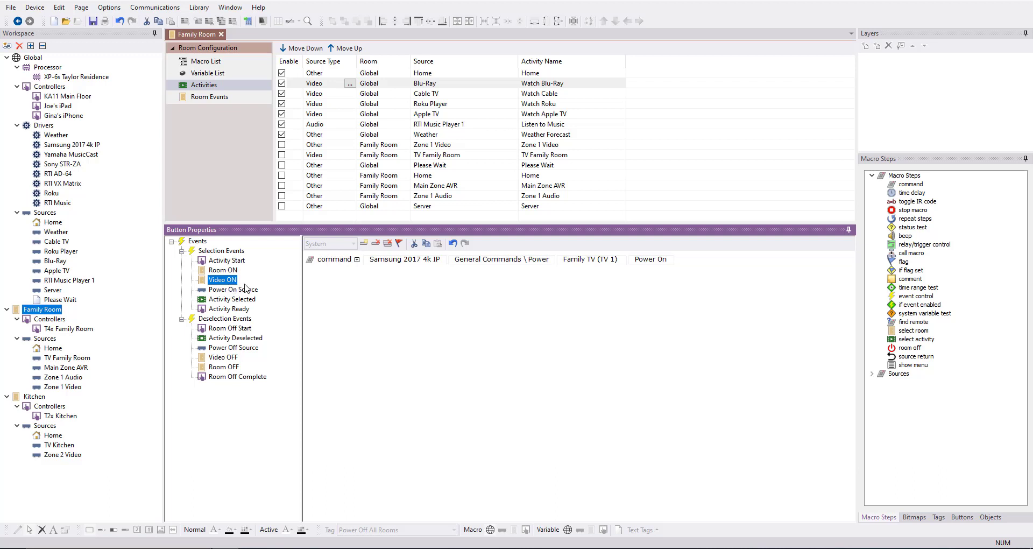
left_click(248, 290)
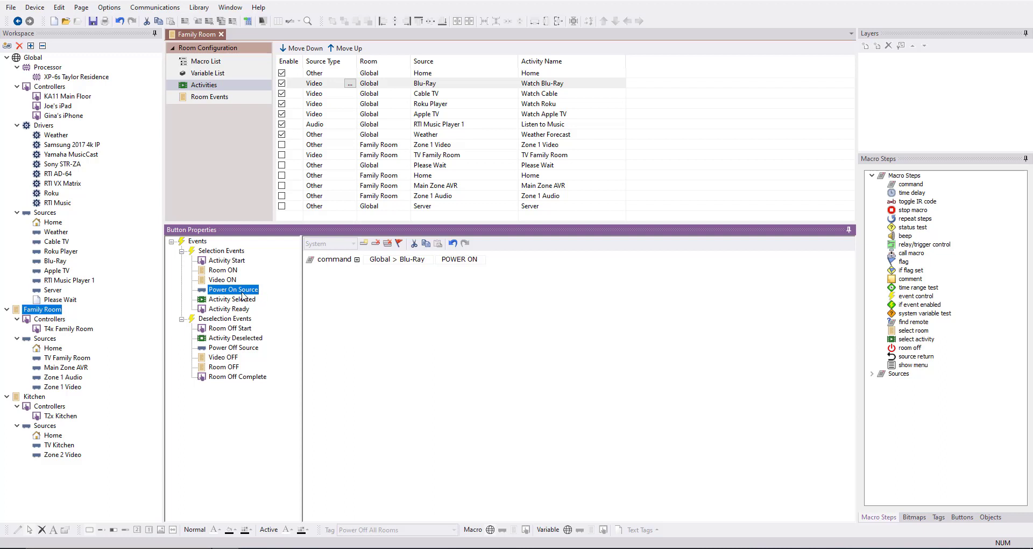
left_click(247, 305)
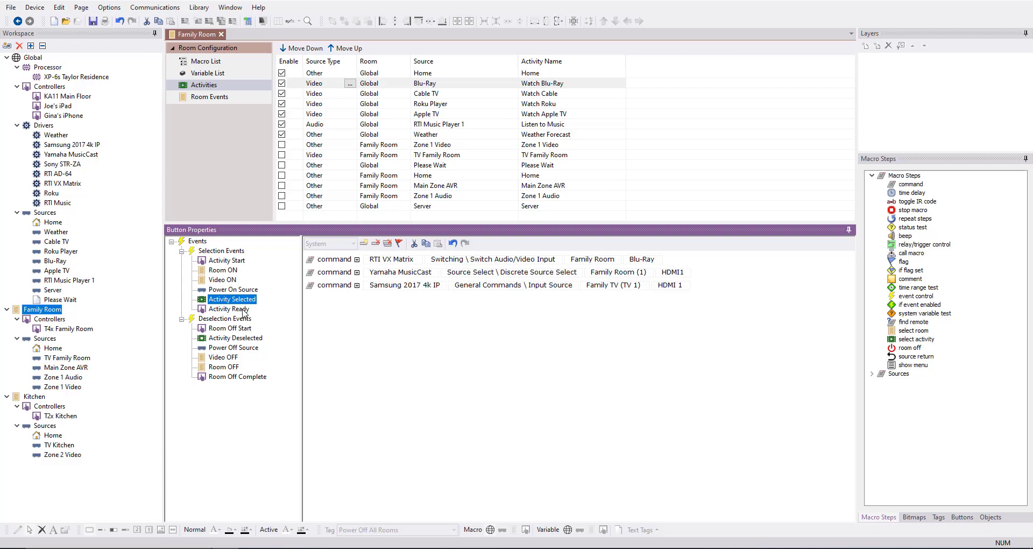
left_click(242, 310)
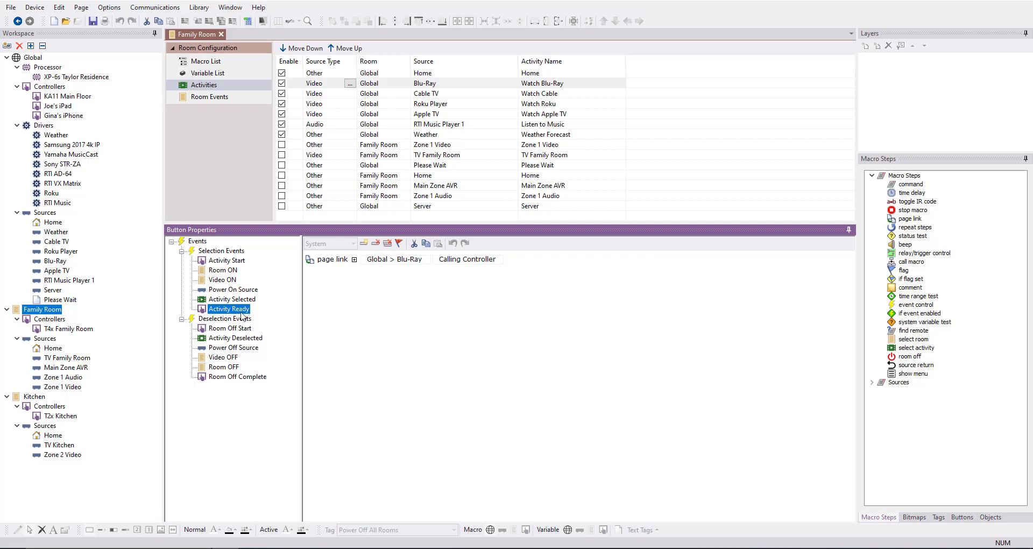
Add a page link to Global > Please Wait on the calling controller to the Room Off Start macro
left_click(224, 321)
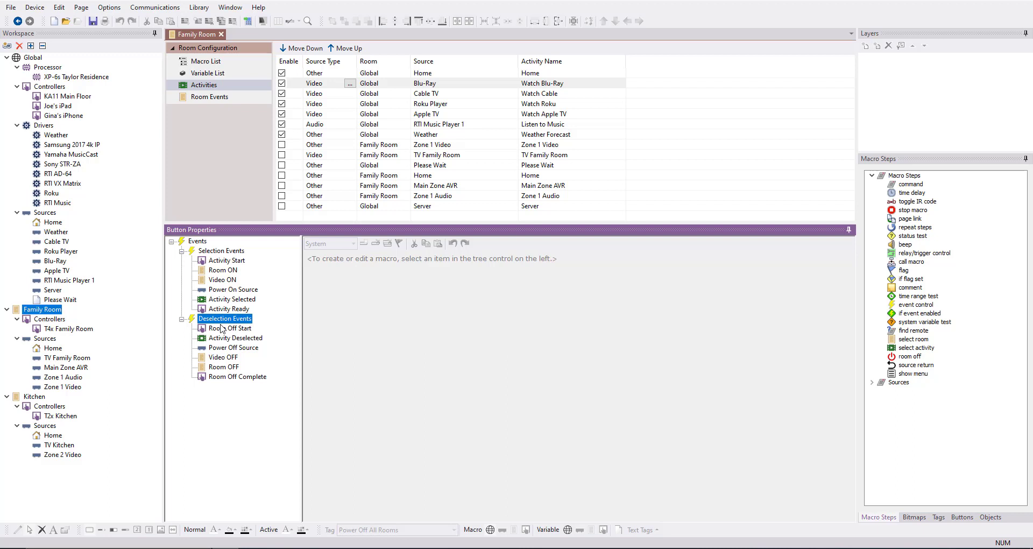
left_click(210, 329)
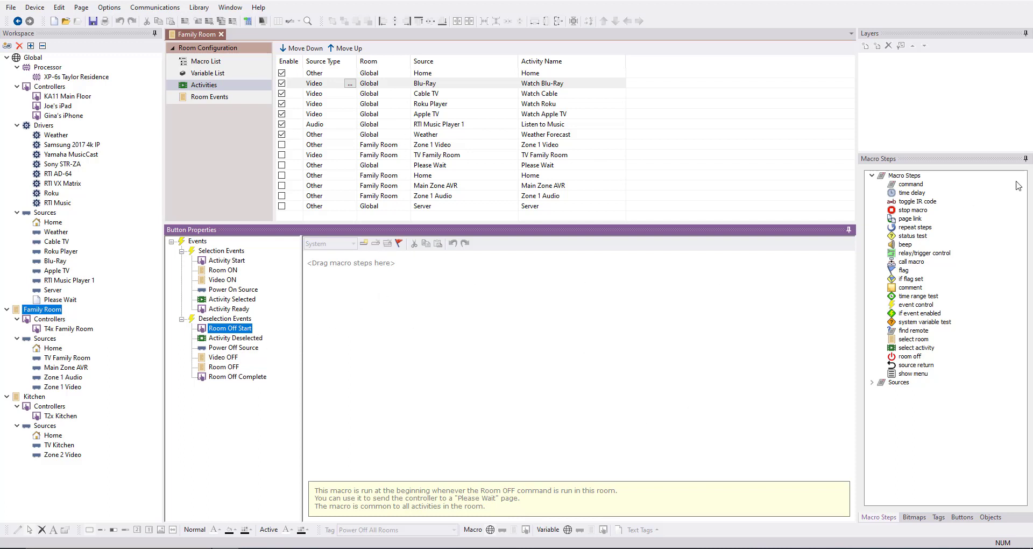
left_click(912, 219)
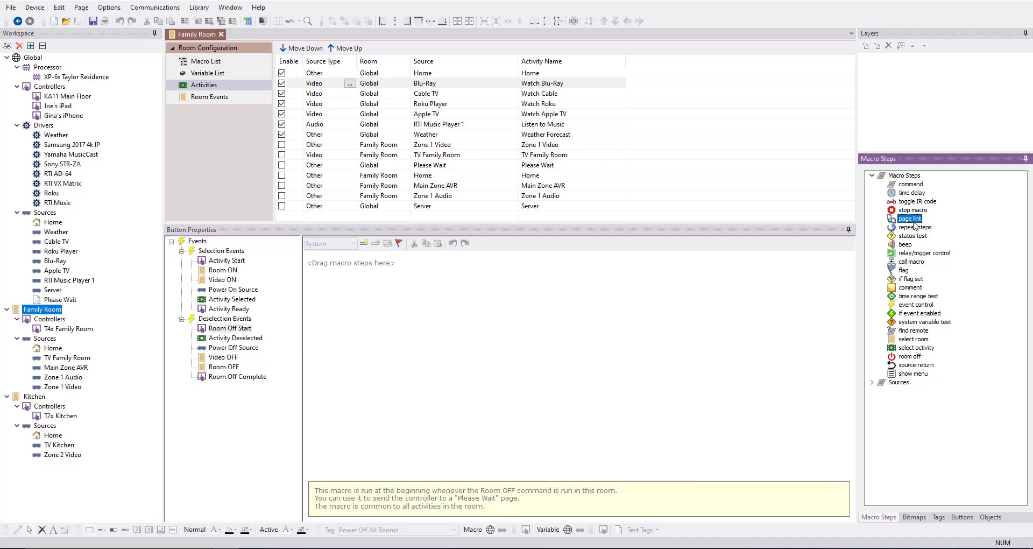
left_click_drag(915, 225, 588, 272)
left_click(402, 260)
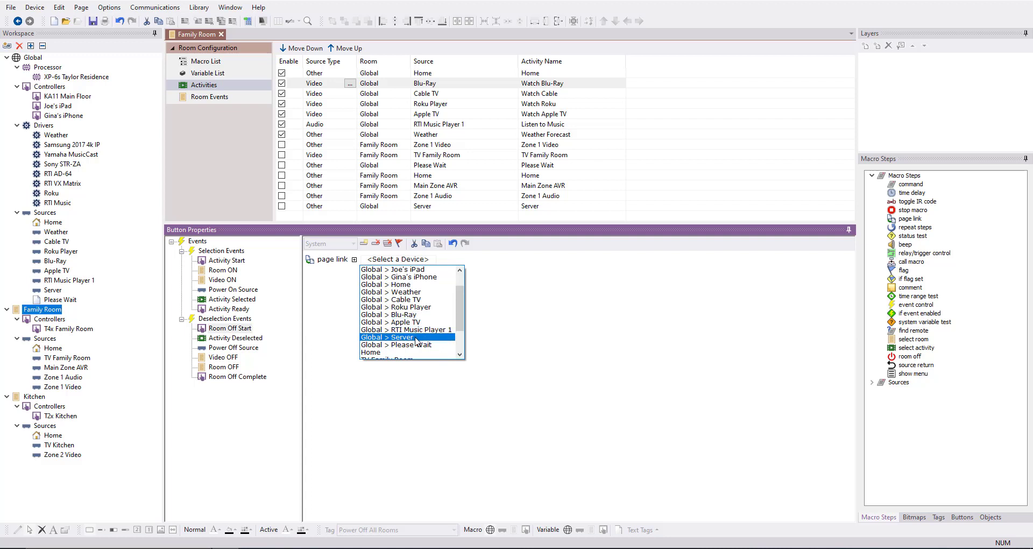
left_click(415, 344)
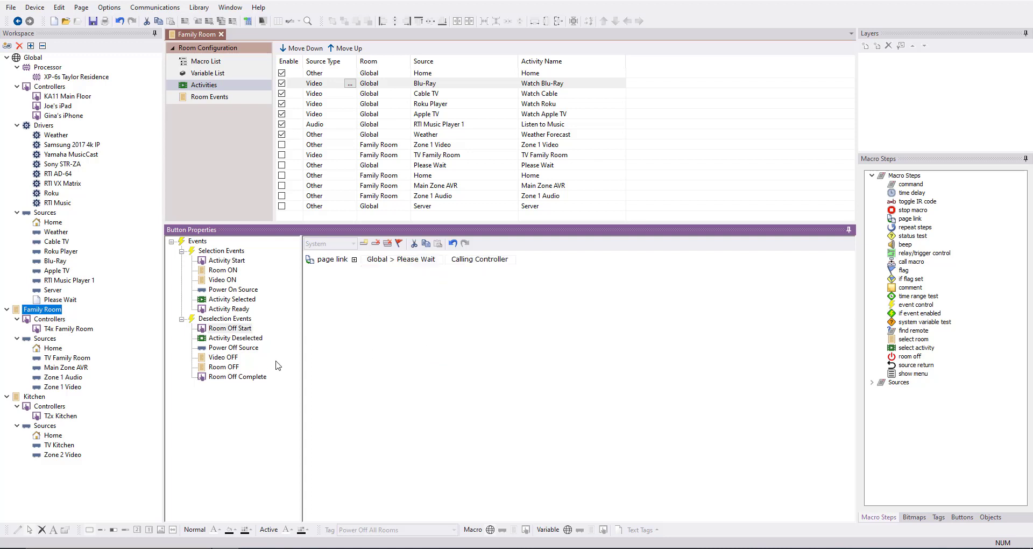
Add a Blu-Ray command with the PAUSE function to the Watch Blu-Ray activity's Activity Deselected macro
left_click(237, 339)
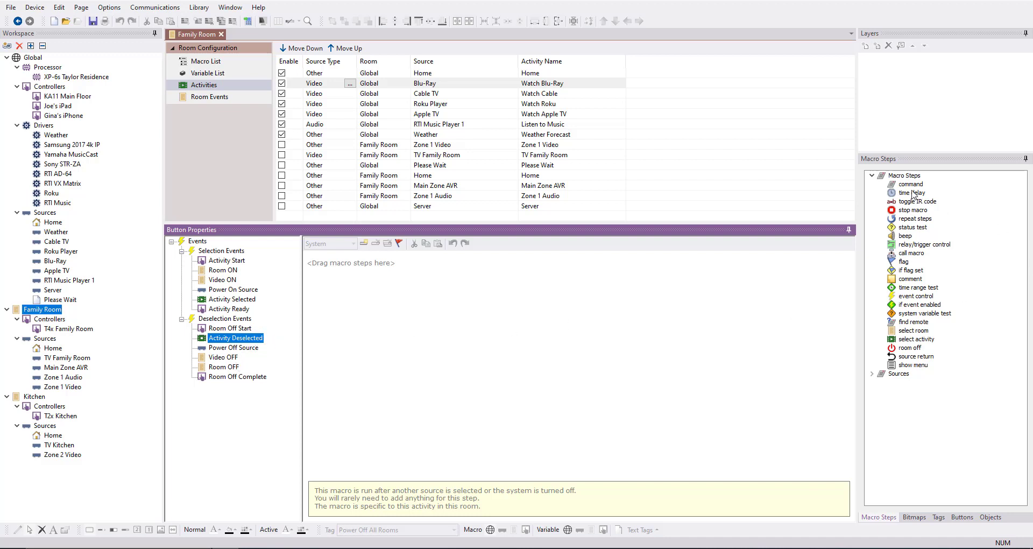
left_click_drag(911, 184, 484, 269)
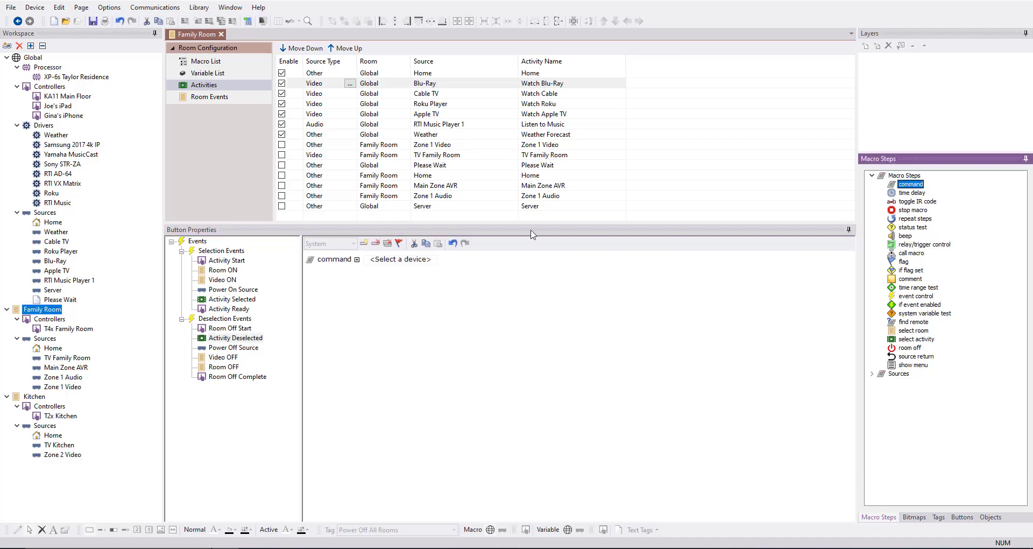
left_click(401, 259)
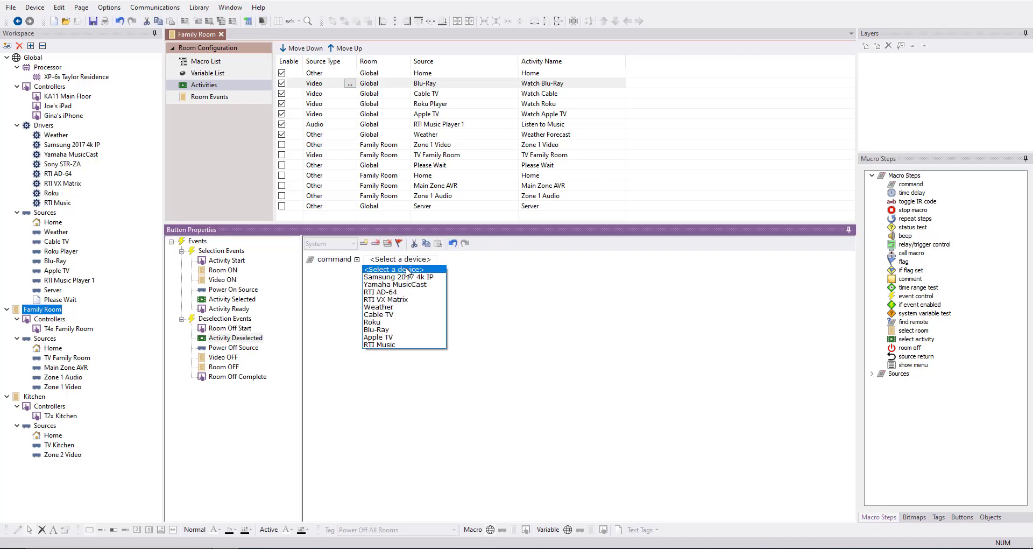
left_click(405, 330)
left_click(460, 259)
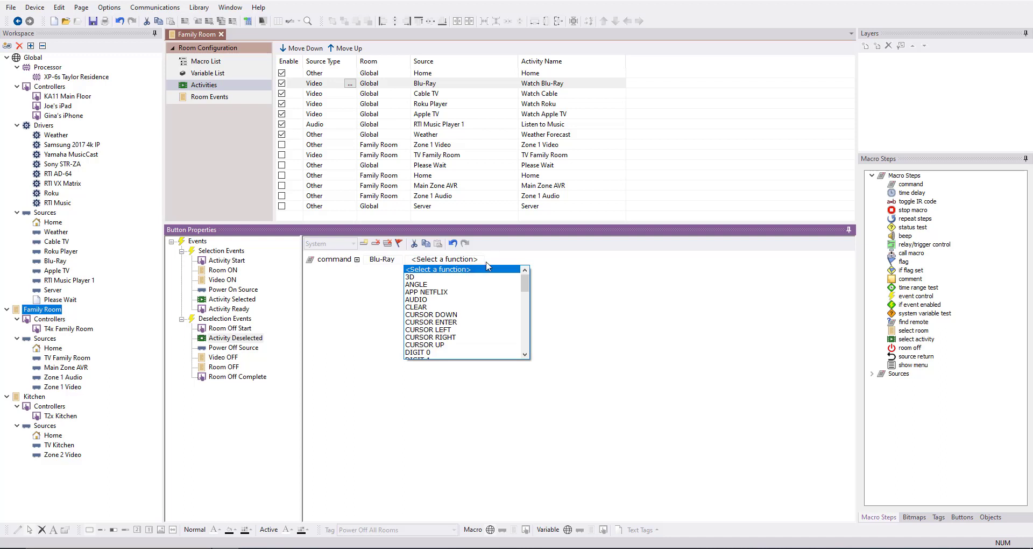
scroll(484, 285, "down", 6)
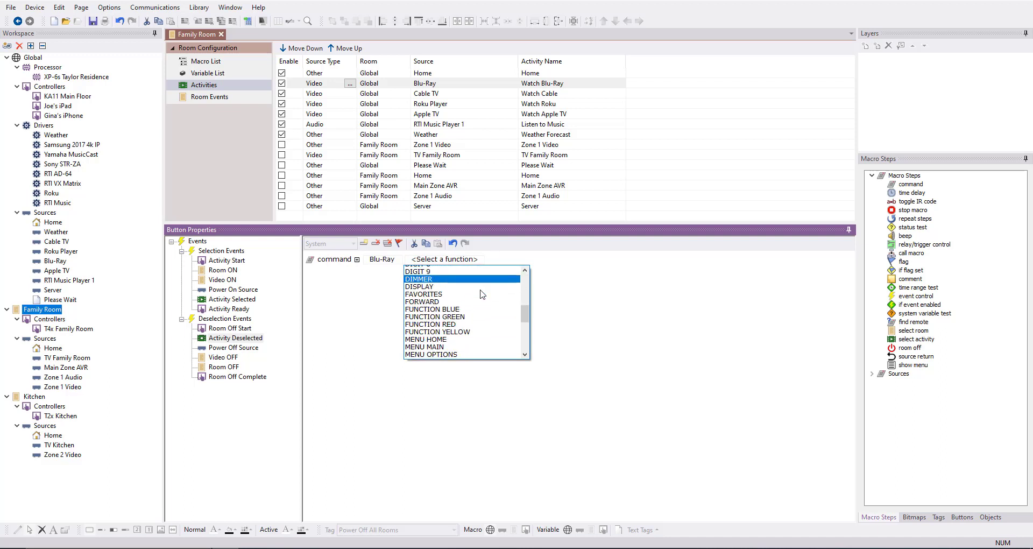
scroll(480, 294, "down", 3)
scroll(472, 305, "down", 1)
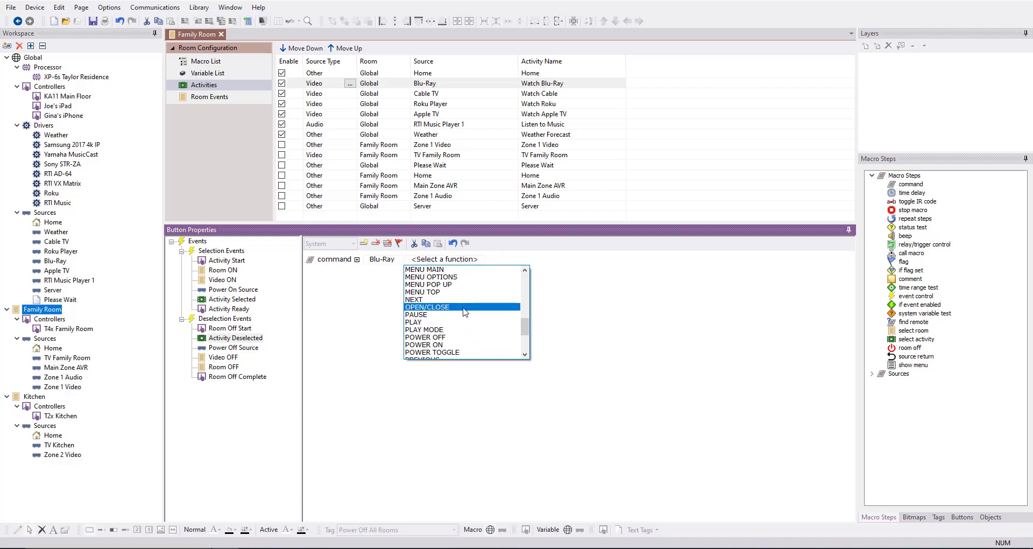
left_click(462, 317)
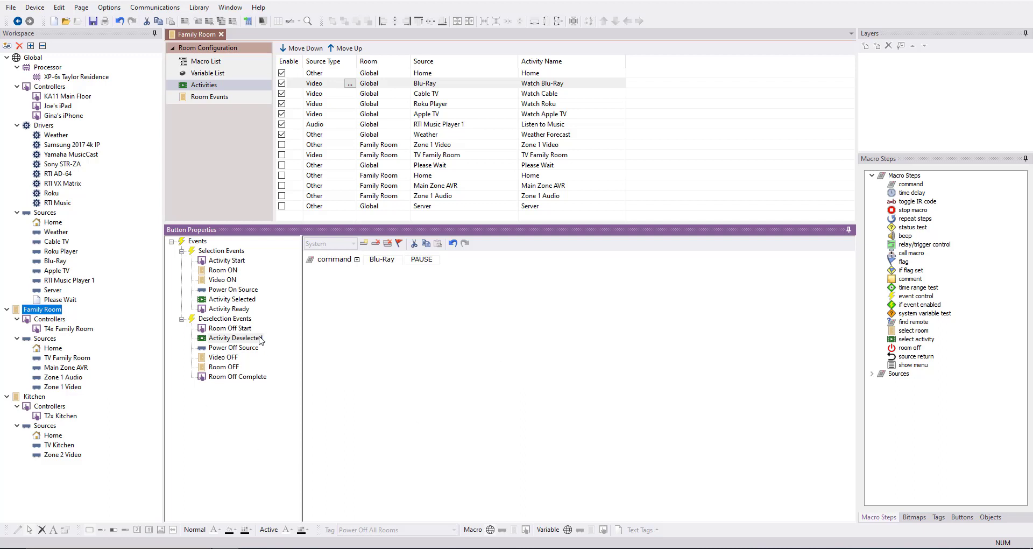
Copy the Blu-Ray command from the Power On Source macro into Power Off Source and change its function to POWER OFF
left_click(226, 349)
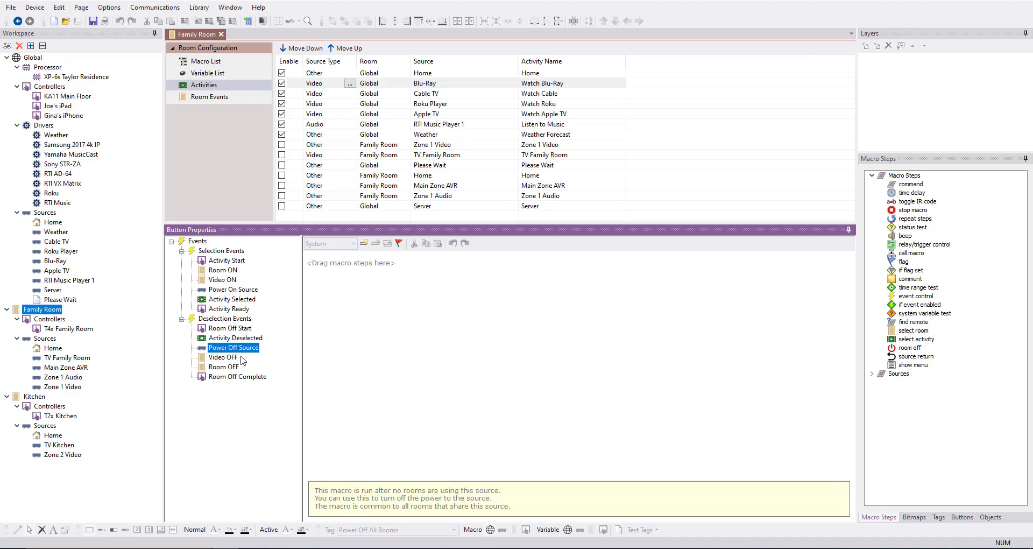
left_click(241, 291)
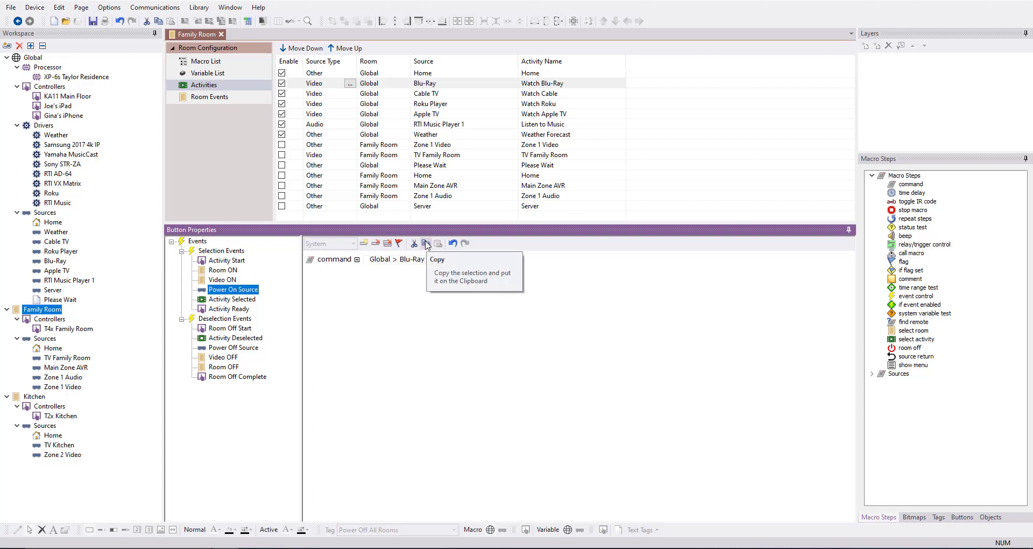
left_click(426, 244)
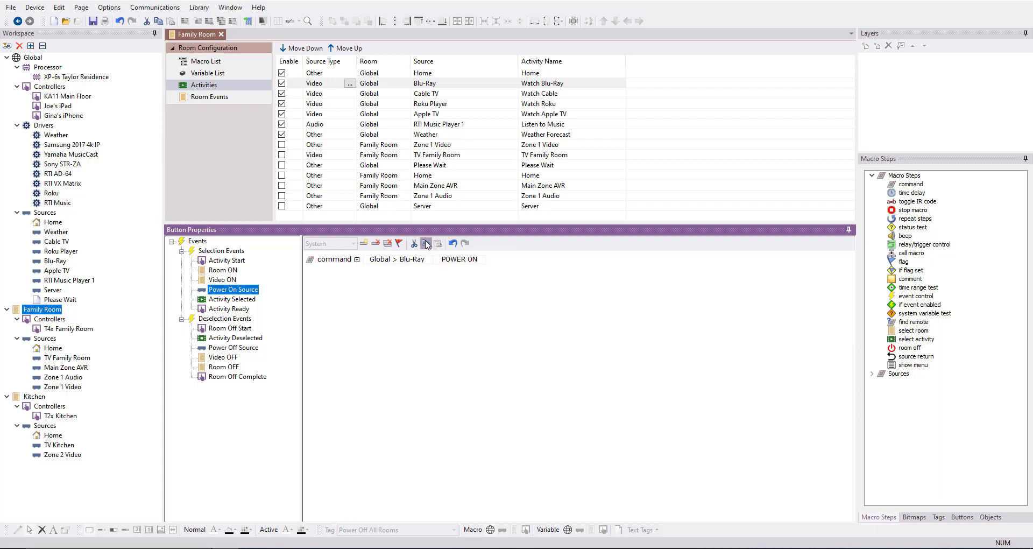
left_click(233, 348)
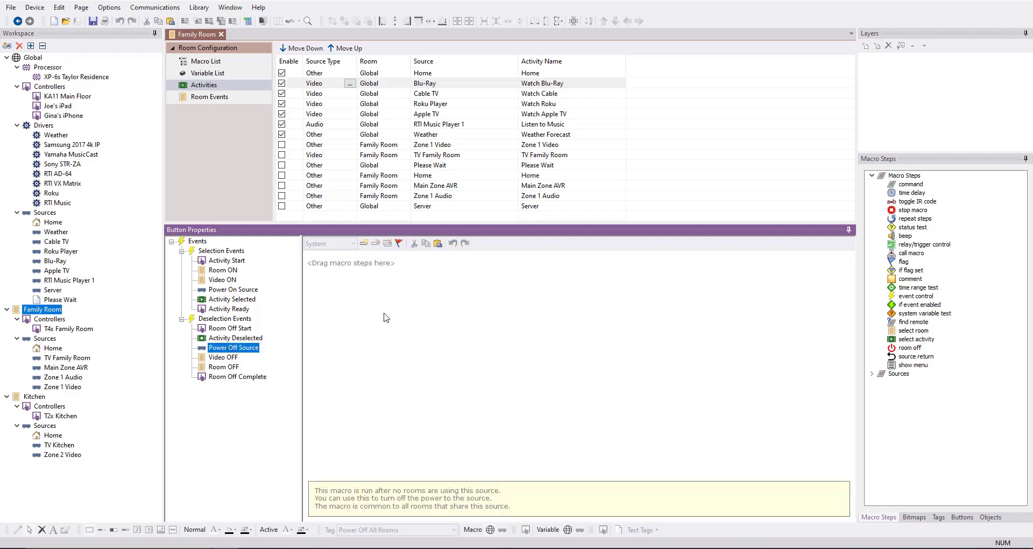
left_click(439, 247)
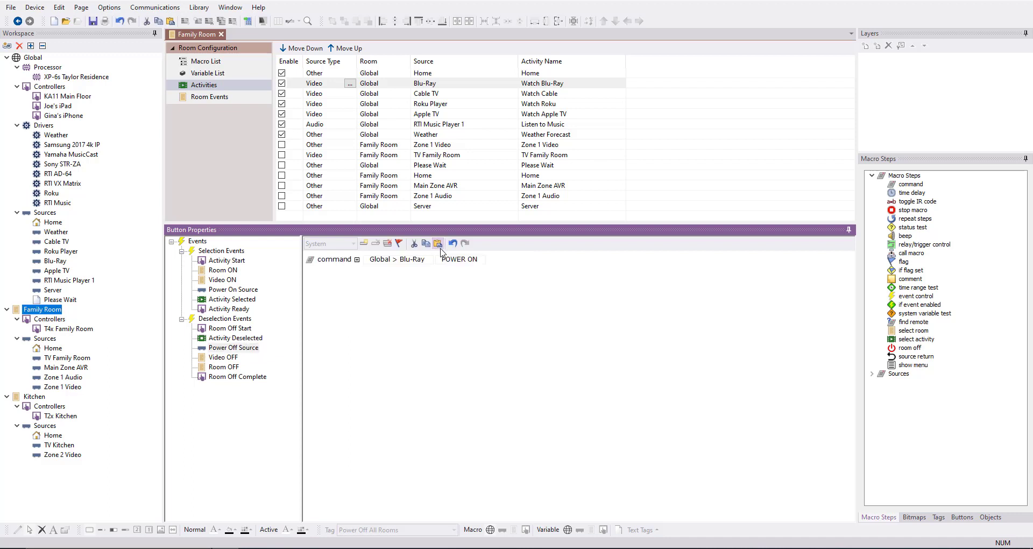
left_click(476, 263)
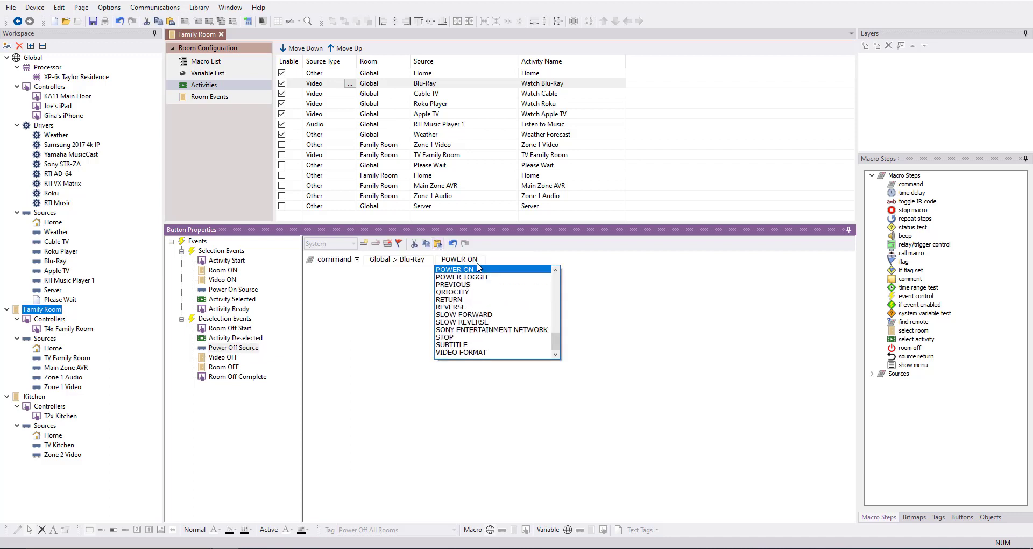
scroll(473, 287, "up", 1)
left_click(472, 286)
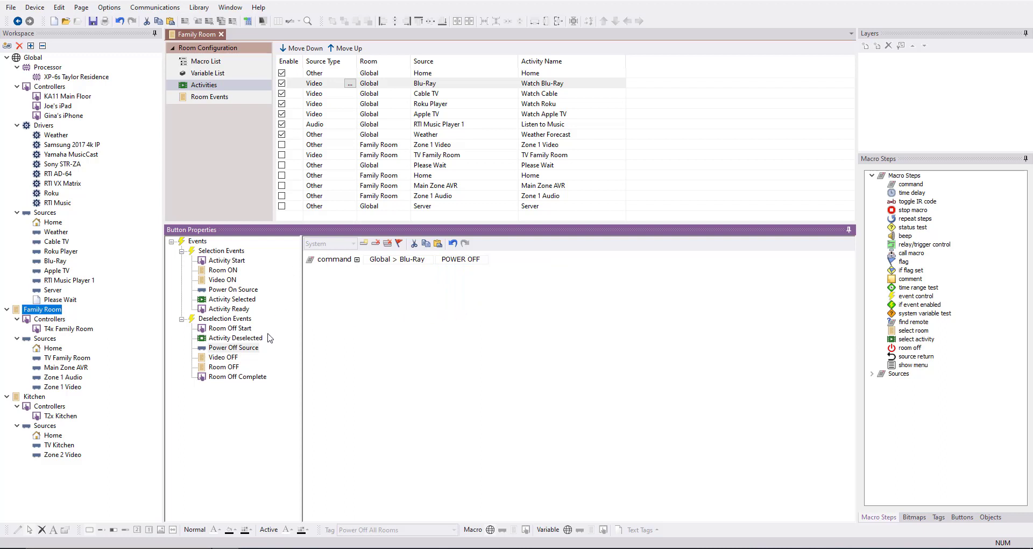
Copy the Samsung 2017 4k IP power command for Family TV from Video ON into Video OFF and make it turn the TV off
left_click(223, 358)
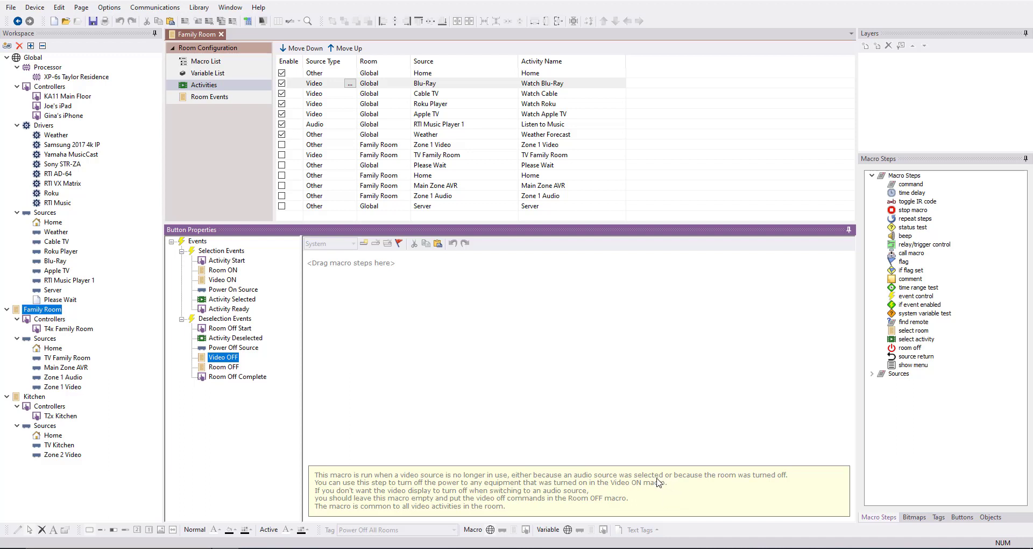
left_click(225, 281)
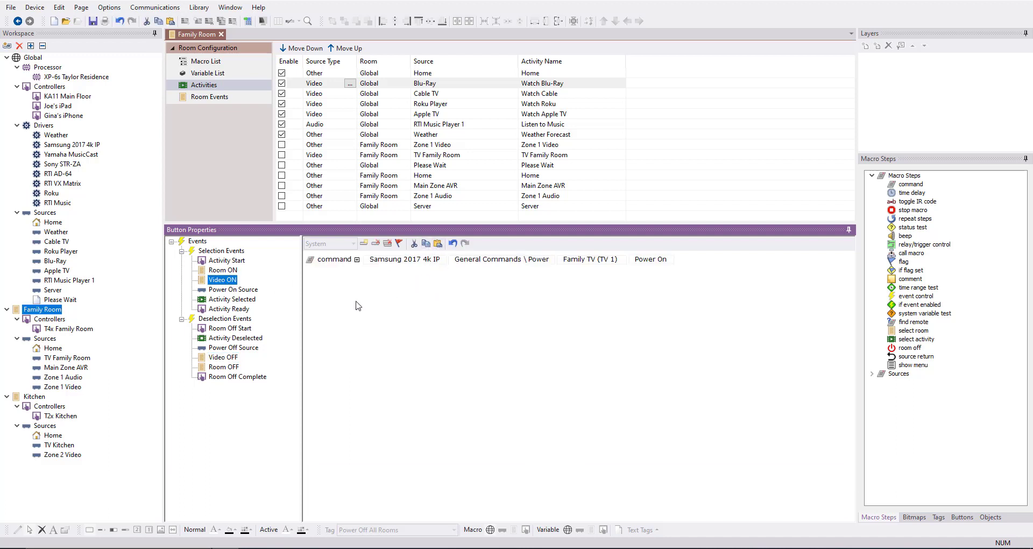
left_click(231, 359)
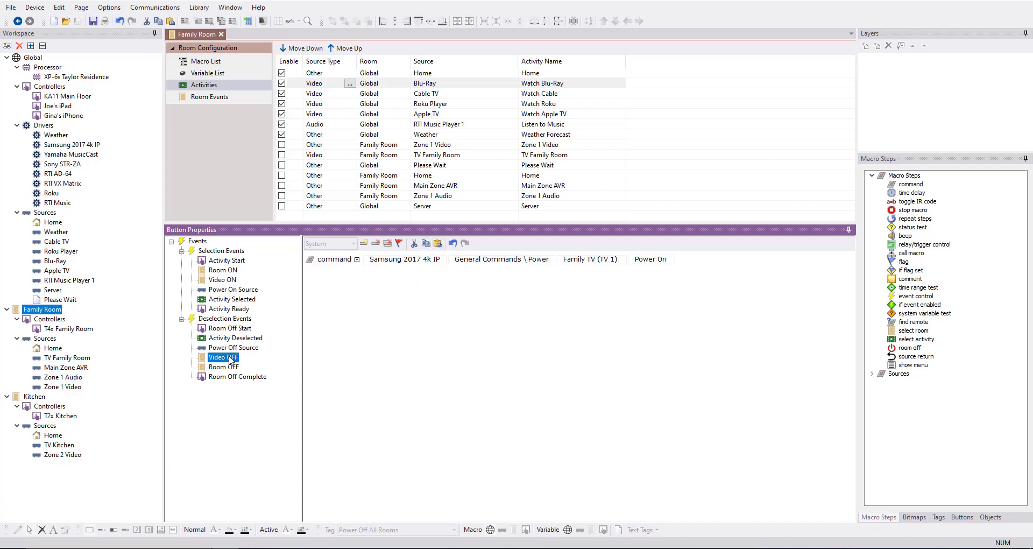
left_click(438, 243)
left_click(662, 259)
left_click(659, 286)
Copy the Yamaha MusicCast Audio \ Power command for Family Room (1) from Room ON into Room OFF and set it to Off
left_click(203, 369)
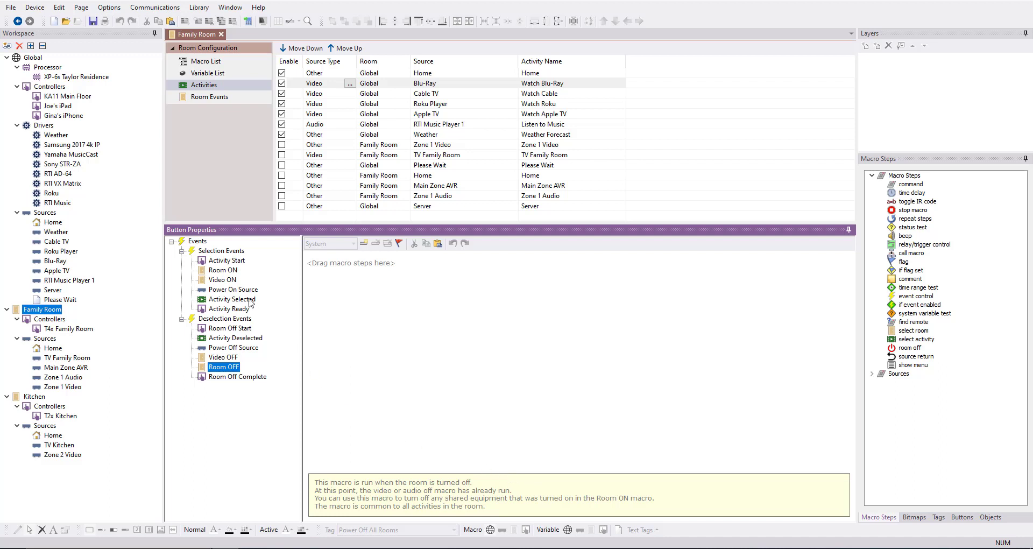
left_click(230, 272)
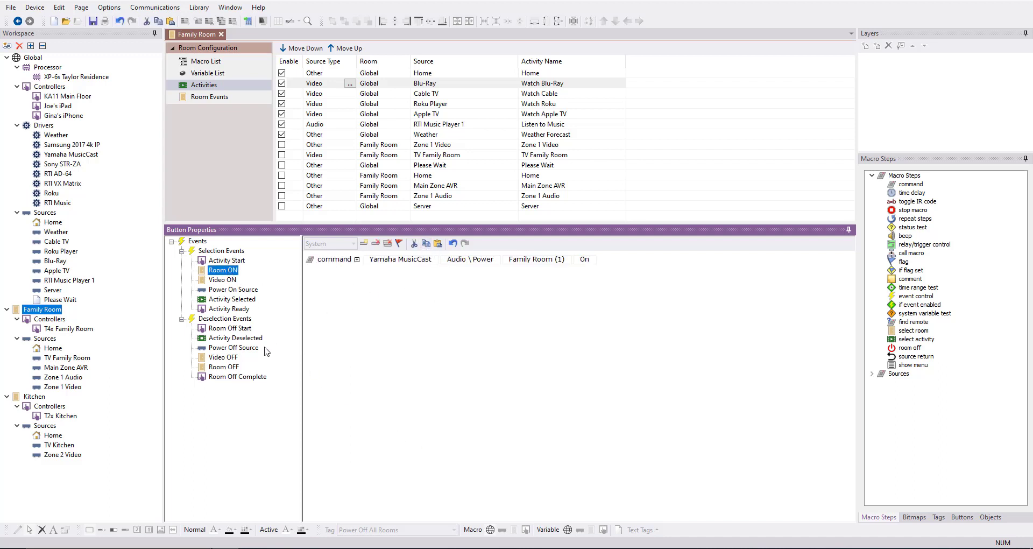
left_click(243, 367)
left_click(437, 243)
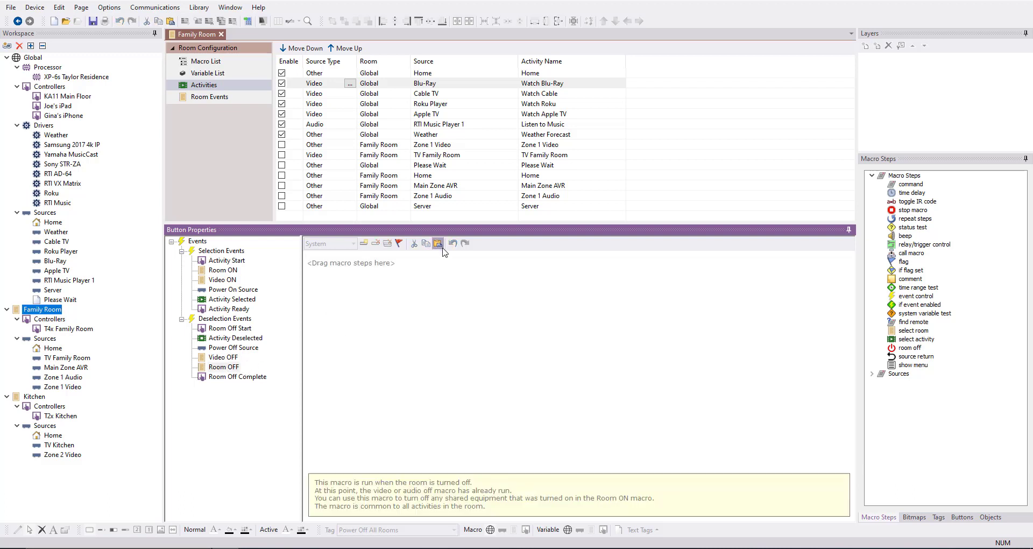
left_click(584, 259)
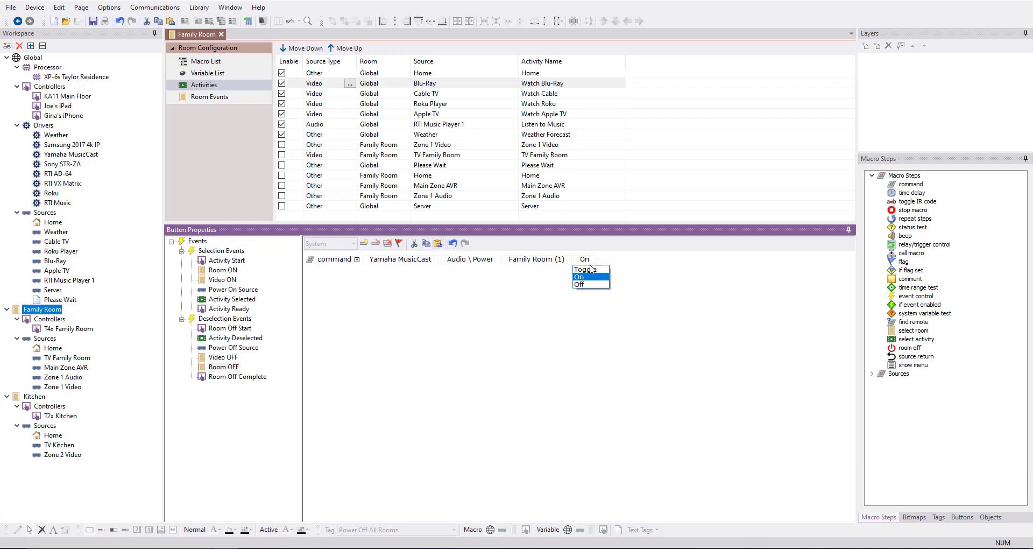
left_click(592, 276)
Examine the Room Off Complete macro and bring up the events of the Watch Cable activity
left_click(245, 376)
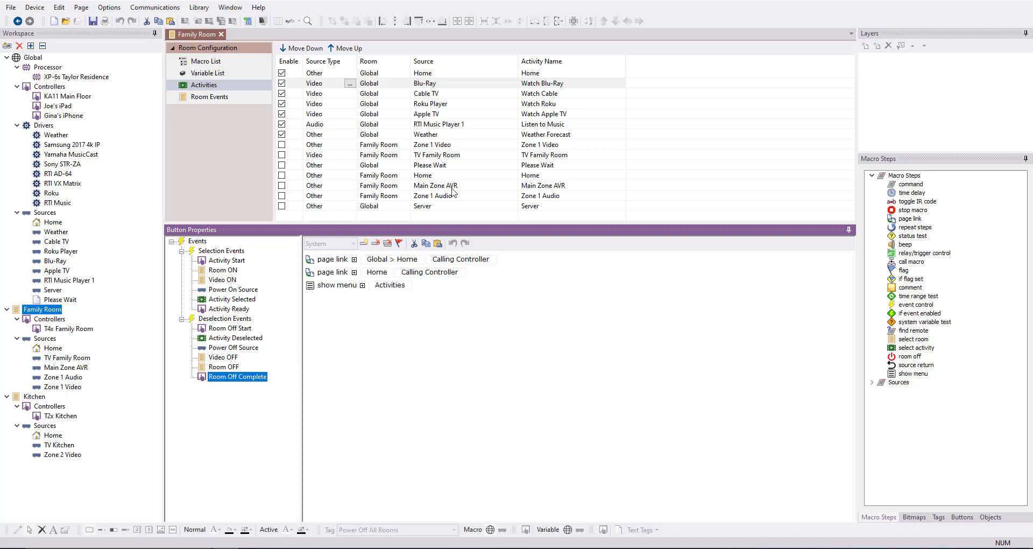
left_click(434, 96)
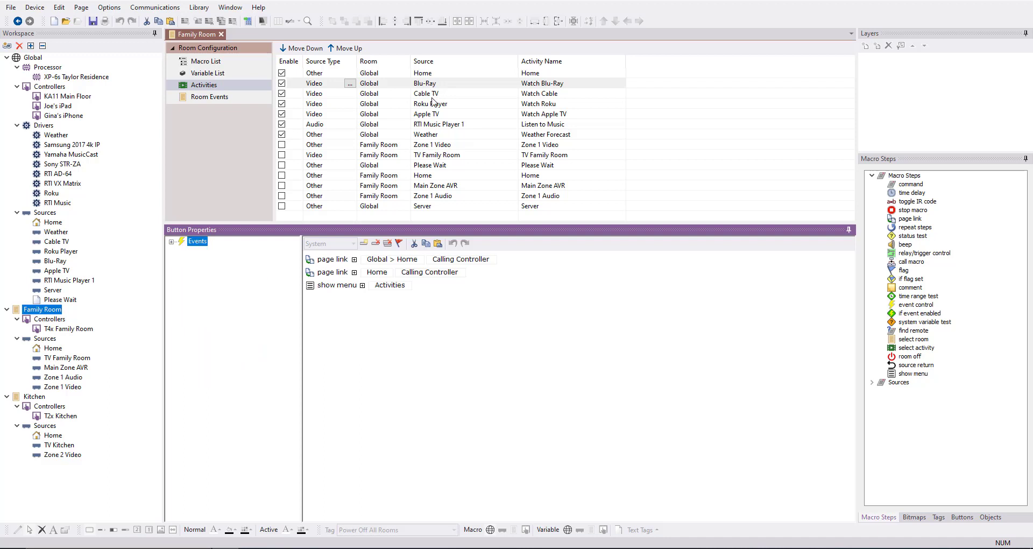
left_click(433, 96)
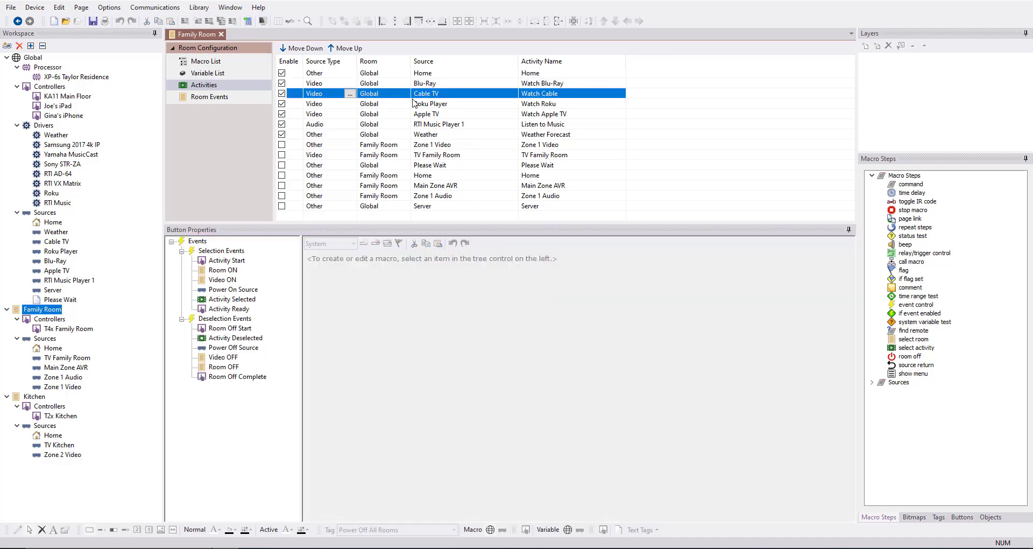
Check Watch Cable's Activity Start, Room ON and Video ON macros, and add a single command step to its Power On Source macro
left_click(233, 261)
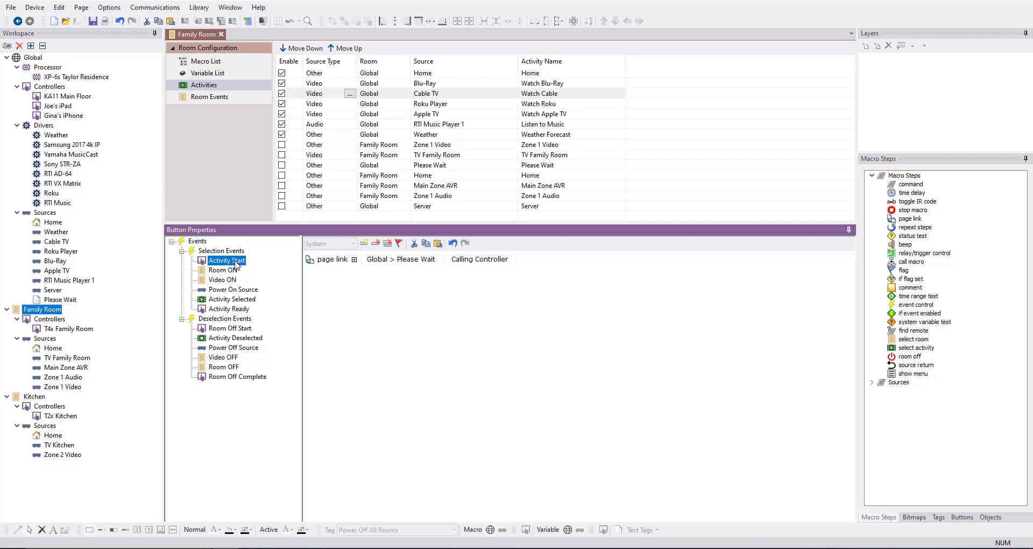
left_click(223, 270)
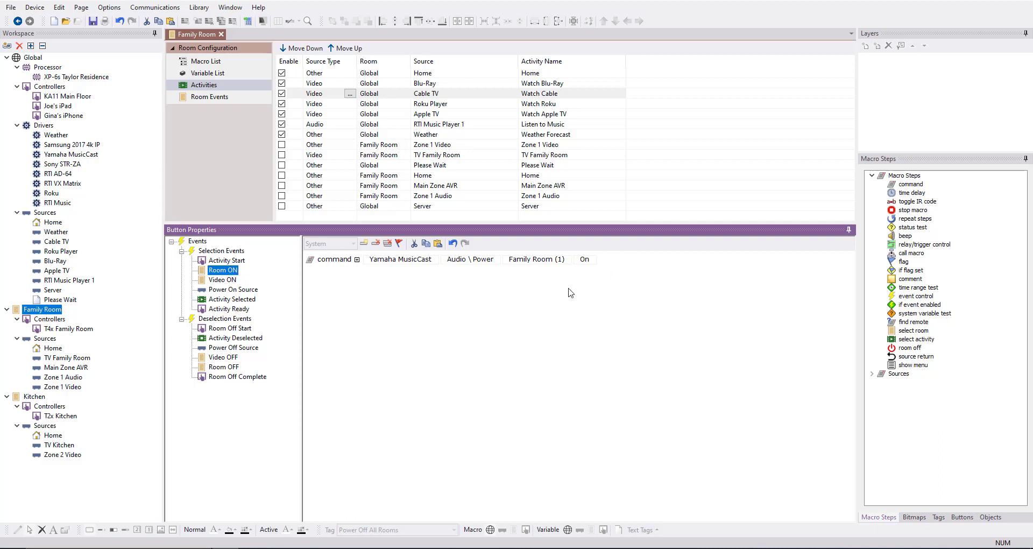
left_click(235, 282)
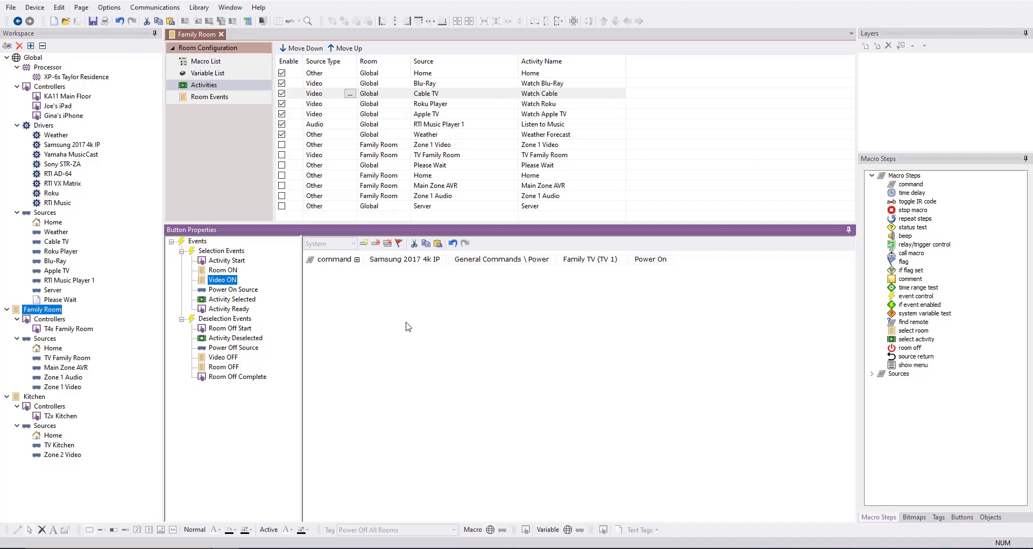
left_click(226, 290)
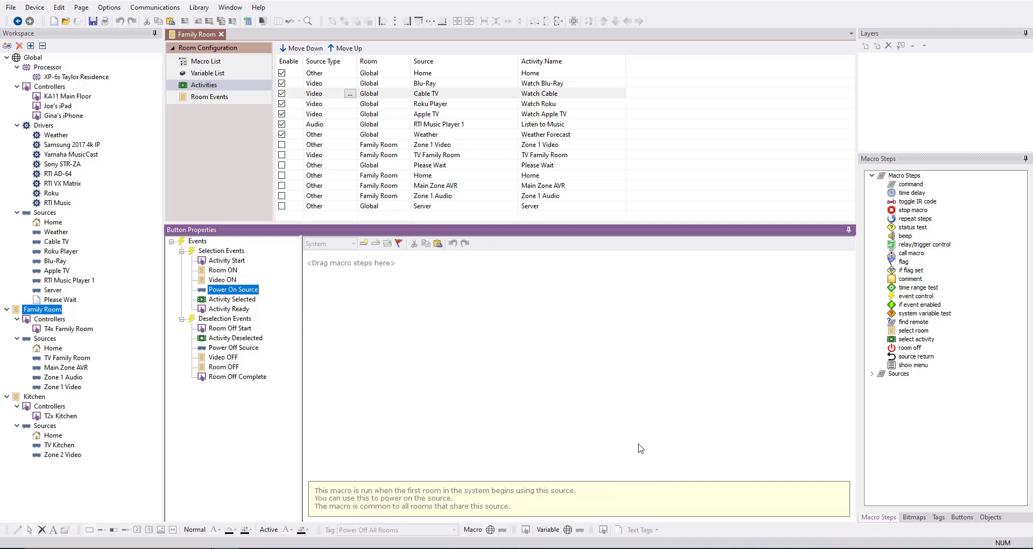
double_click(908, 184)
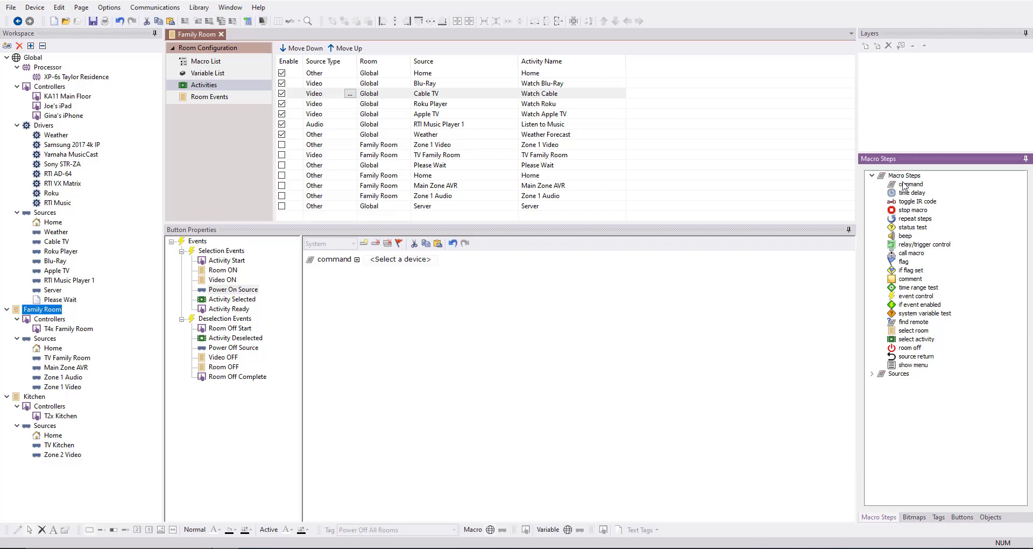
left_click_drag(904, 185, 344, 272)
left_click(385, 272)
left_click(332, 272)
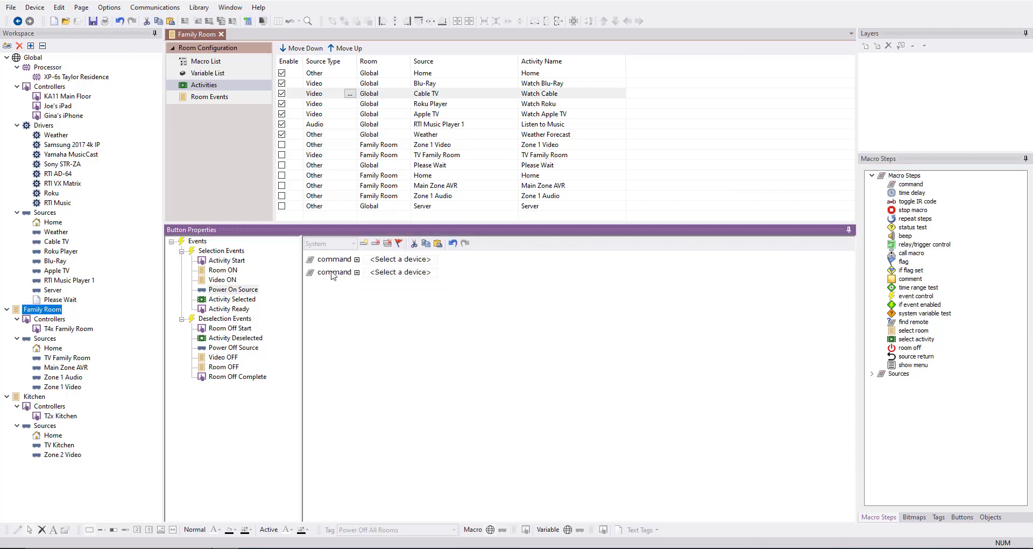
right_click(332, 272)
left_click(354, 280)
Set the Power On Source command to the Global > Cable TV device with the POWER TOGGLE function
left_click(406, 261)
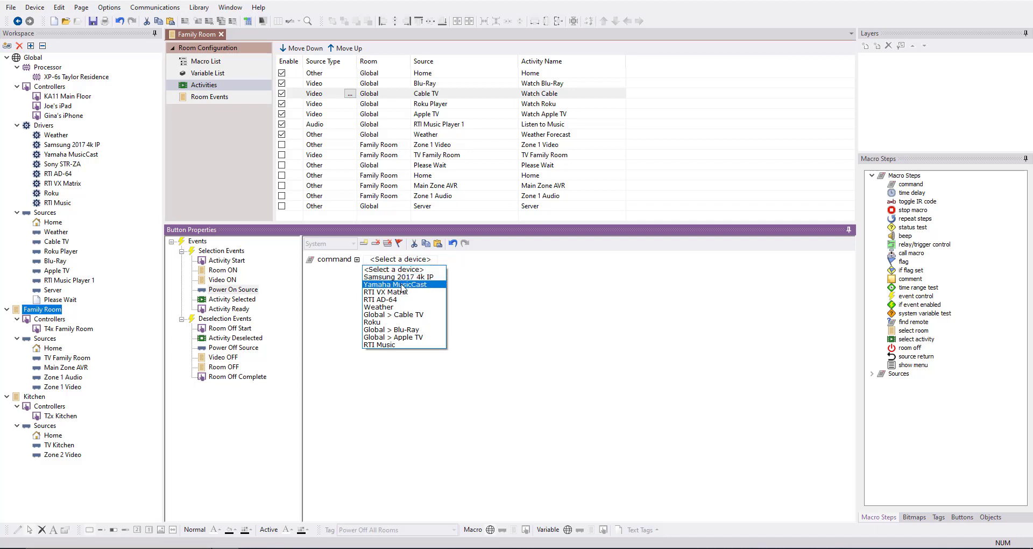
left_click(409, 315)
left_click(487, 263)
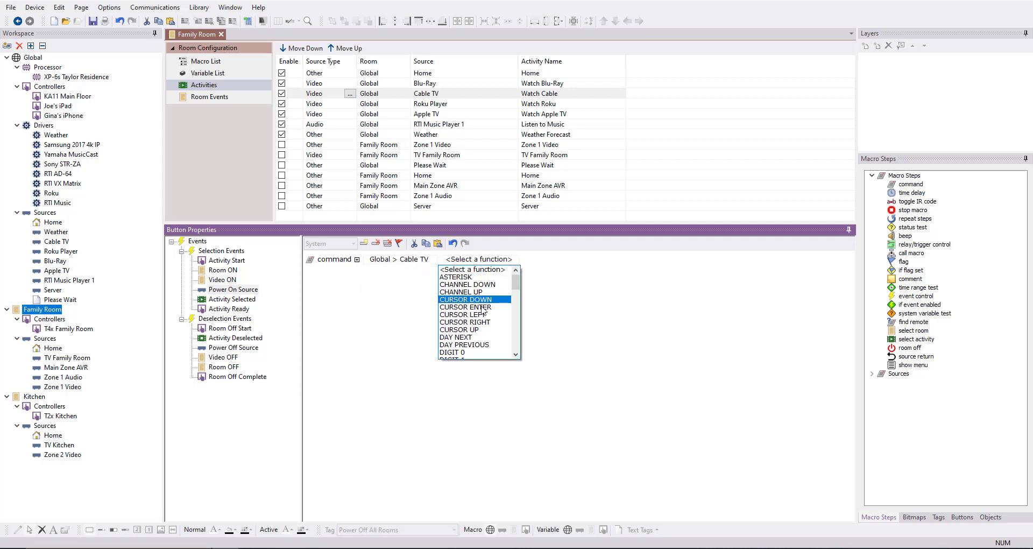
scroll(473, 322, "down", 10)
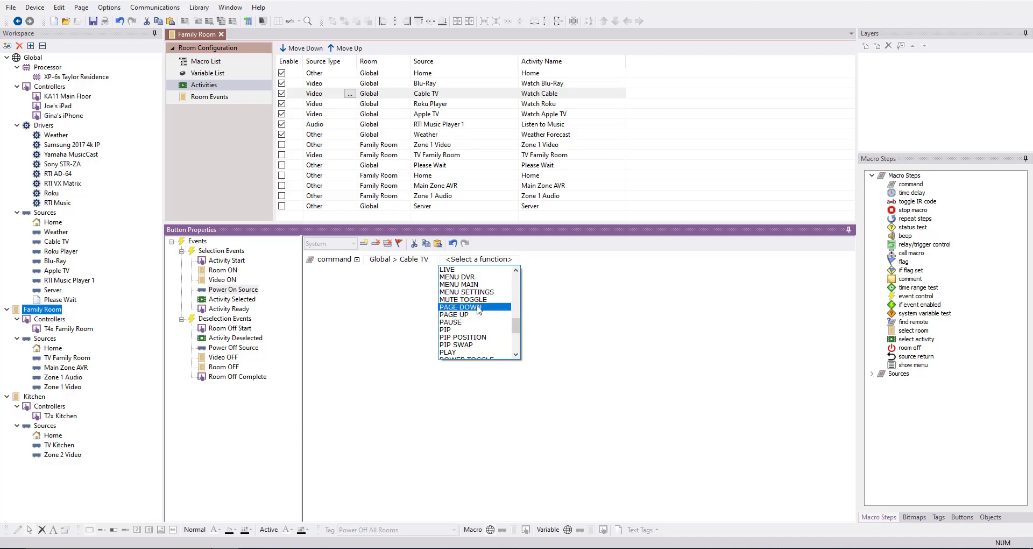
scroll(476, 338, "down", 1)
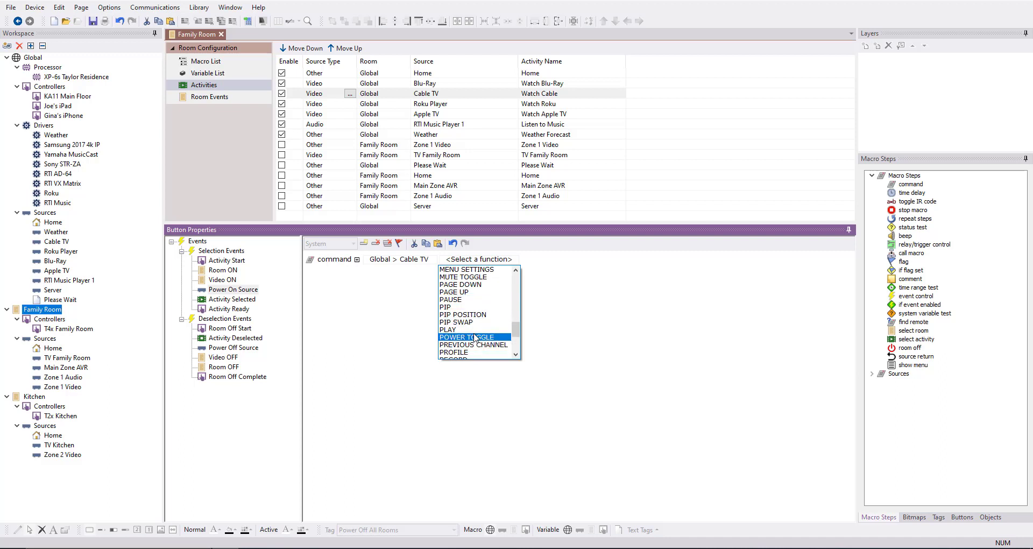
left_click(490, 337)
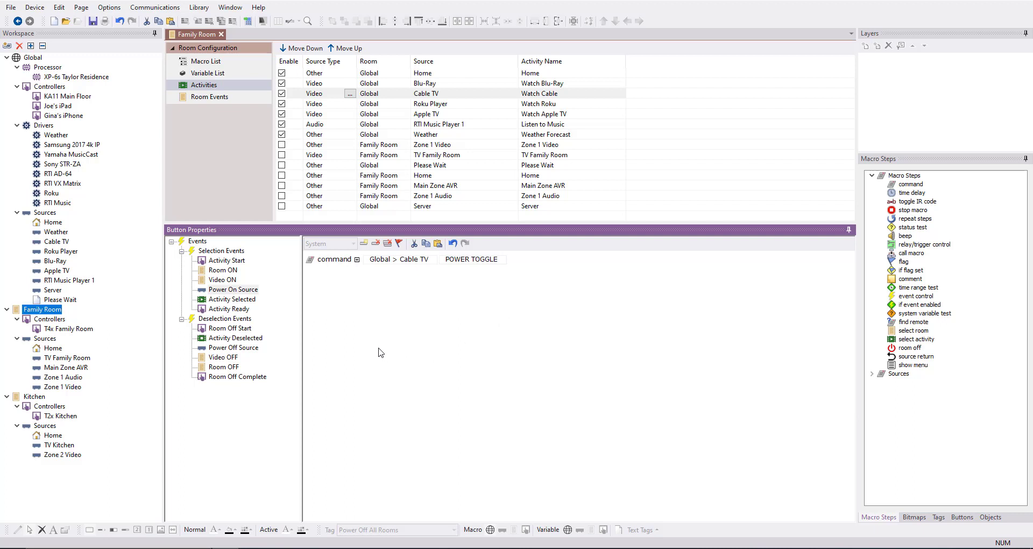
Copy Watch Blu-Ray's Activity Selected commands into Watch Cable's Activity Selected macro and switch the RTI VX Matrix input to Cable TV
left_click(244, 302)
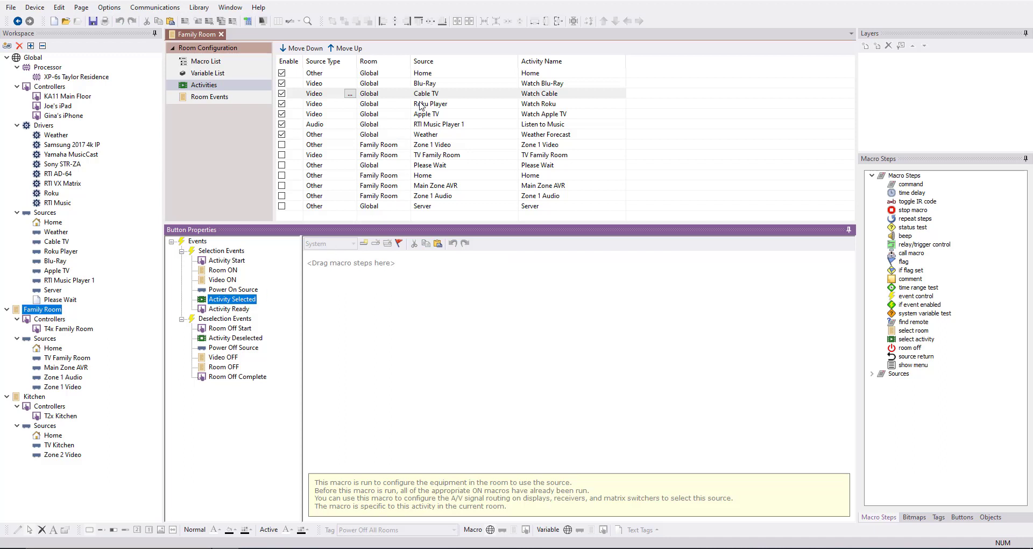
left_click(433, 83)
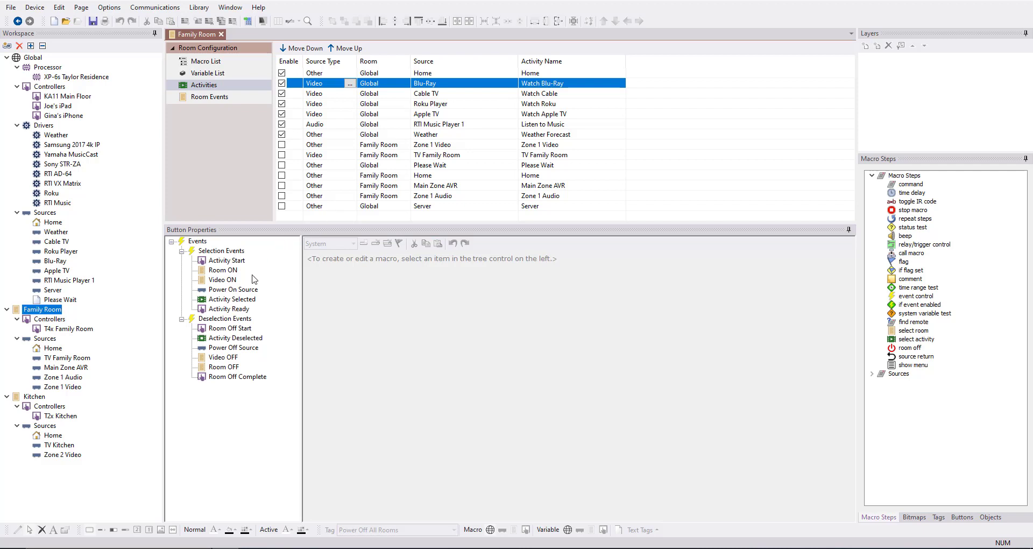
left_click(241, 301)
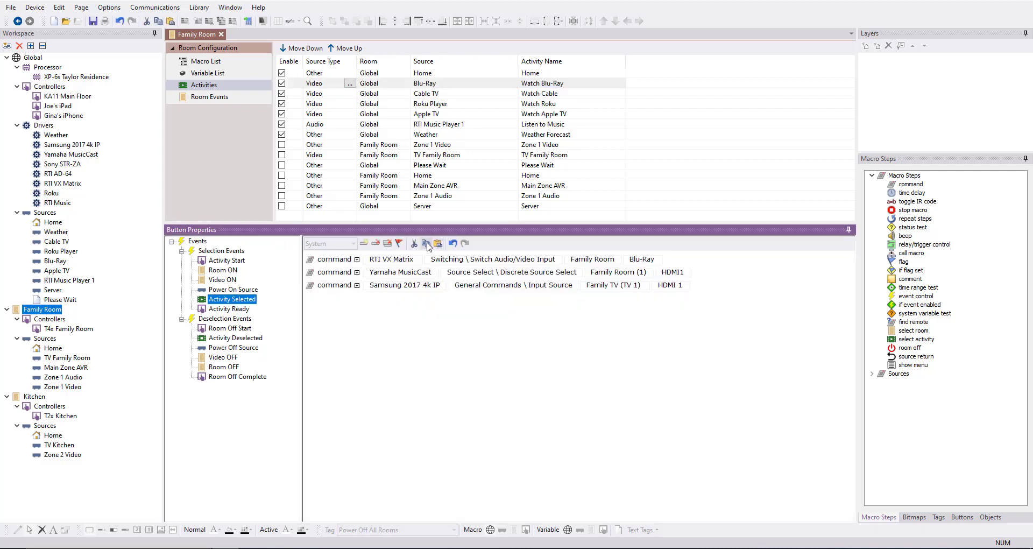
left_click(440, 93)
left_click(245, 300)
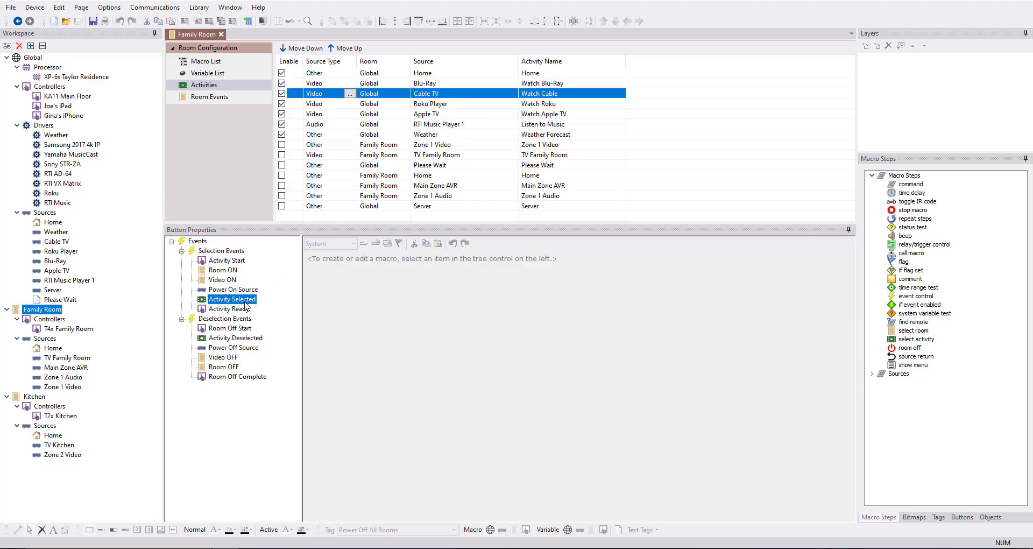
left_click(437, 243)
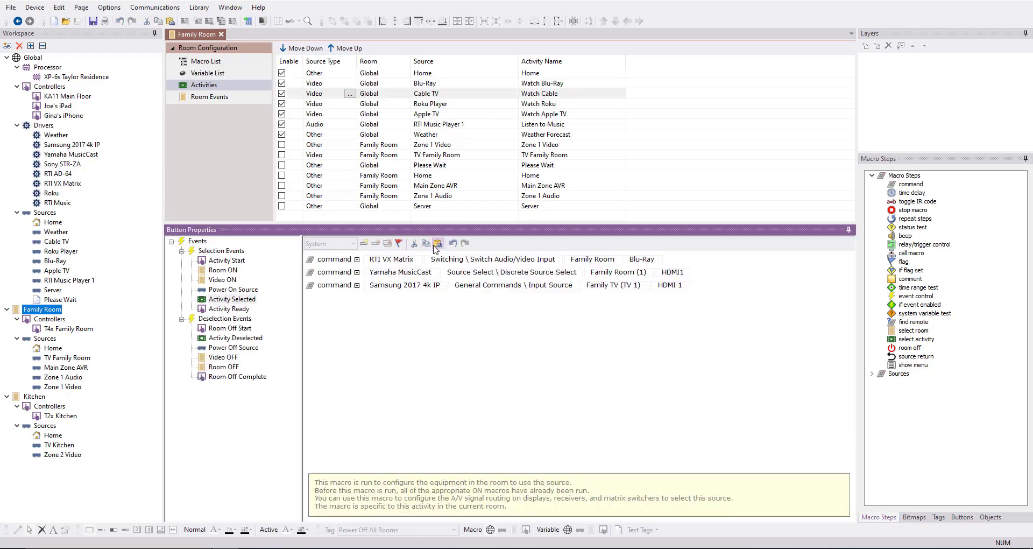
left_click(652, 260)
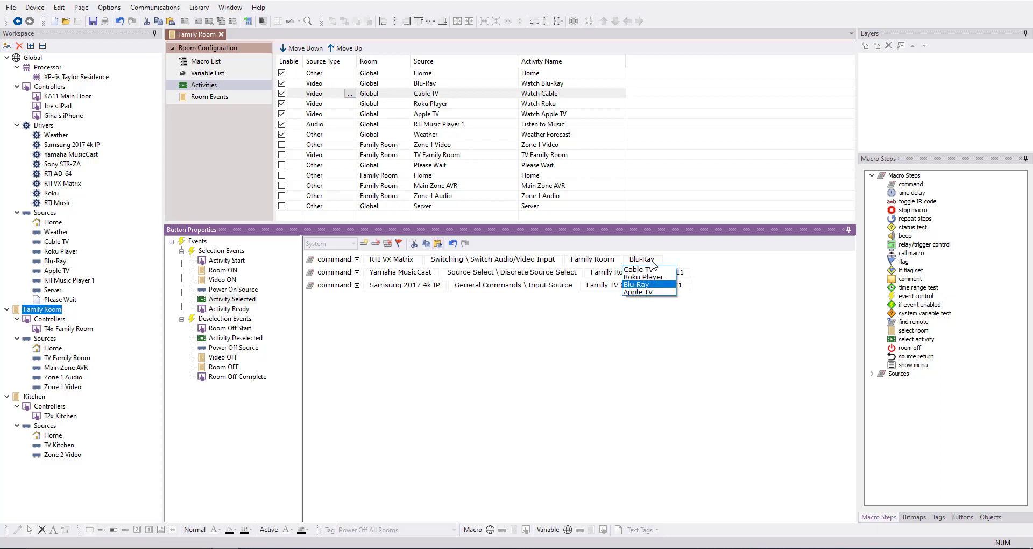
left_click(646, 270)
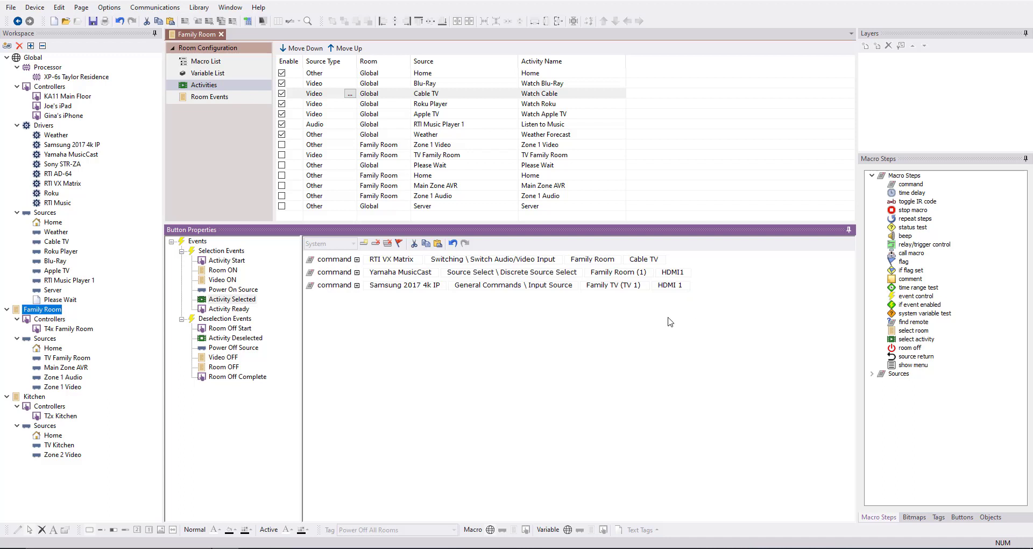
Check Activity Ready, Room Off Start and Activity Deselected, and copy the Cable TV POWER TOGGLE command from Power On Source into Power Off Source
left_click(247, 311)
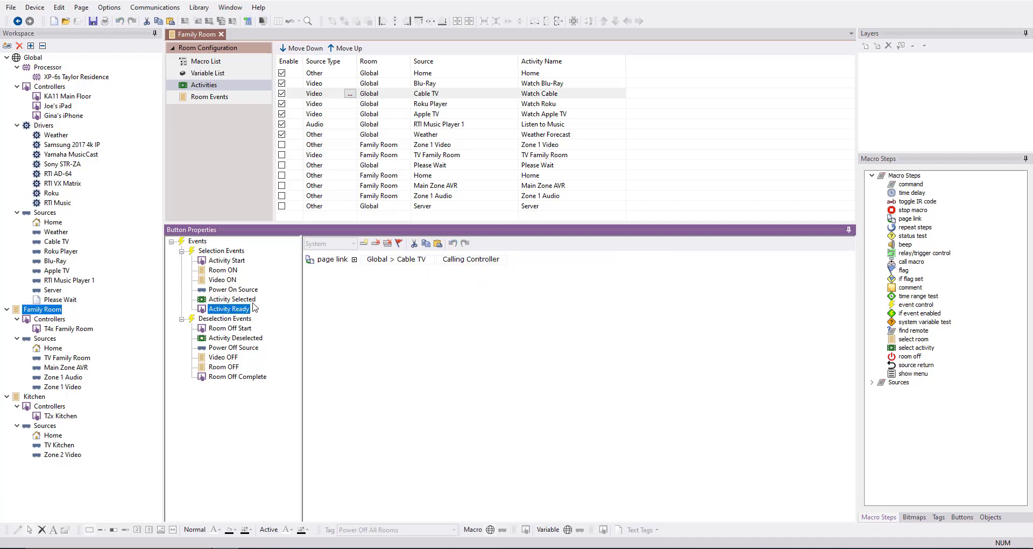
left_click(235, 332)
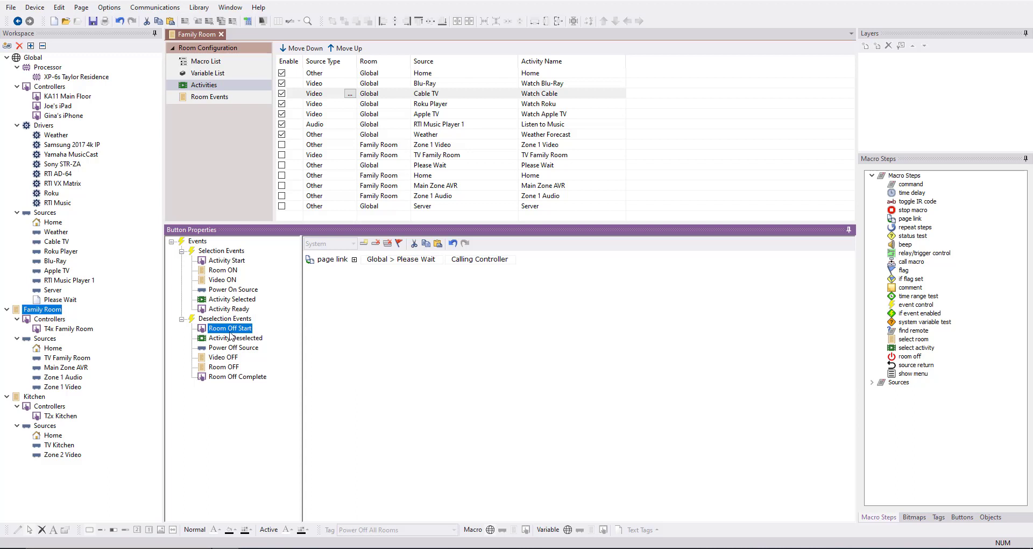
left_click(257, 339)
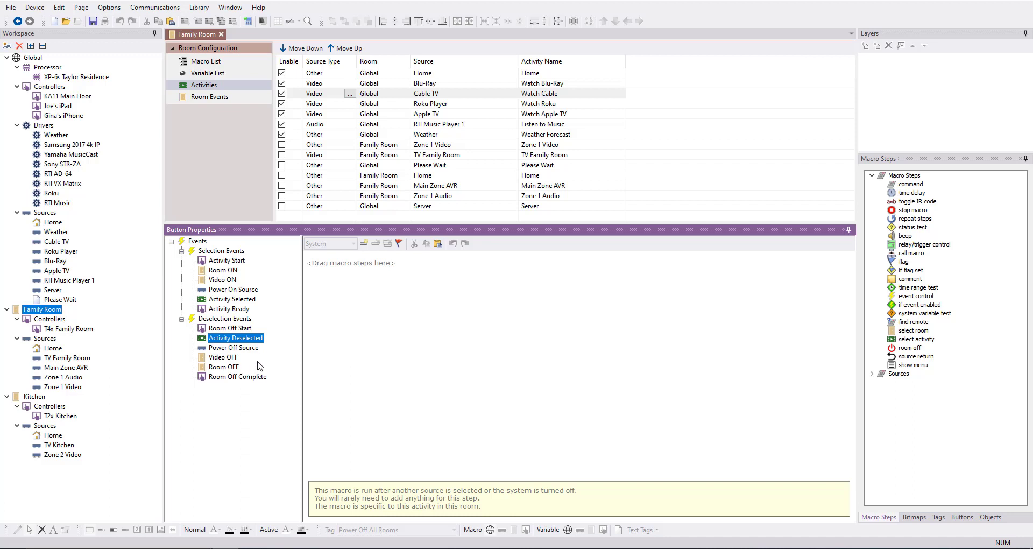
left_click(251, 350)
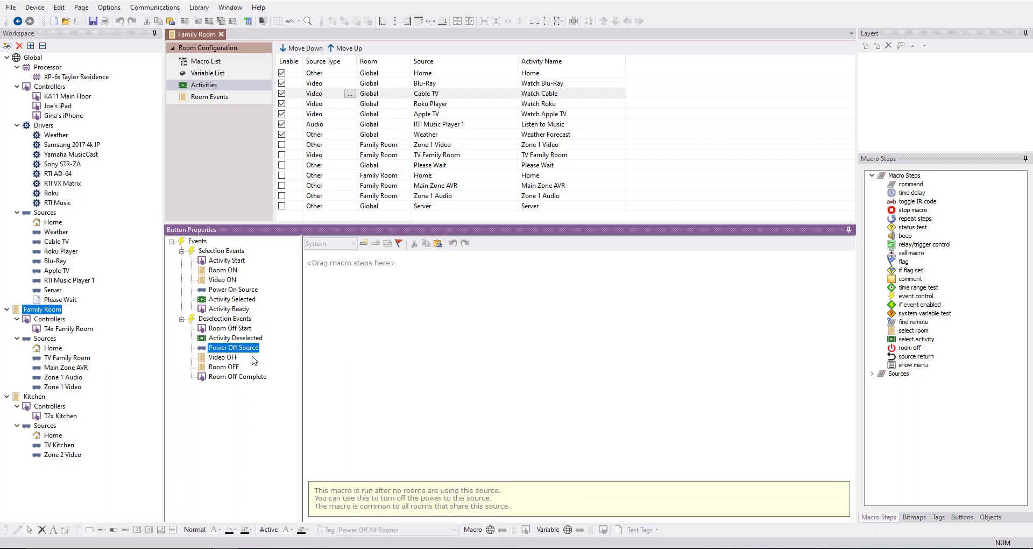
left_click(233, 290)
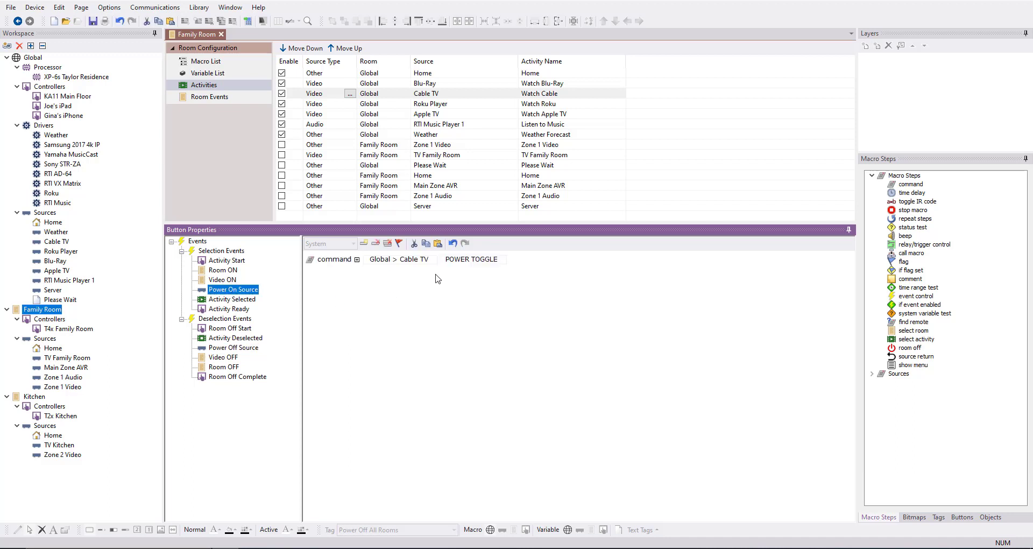
left_click(251, 349)
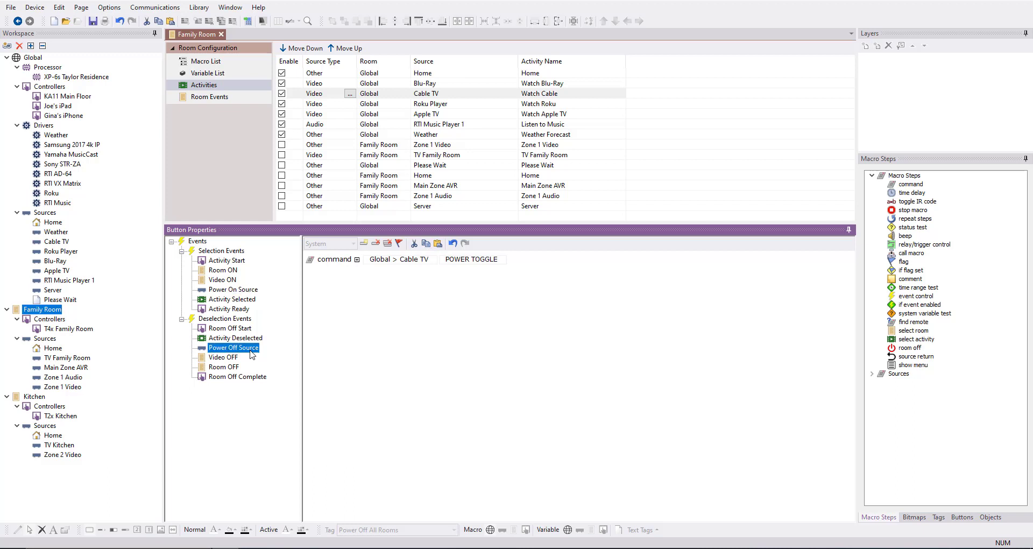
left_click(437, 243)
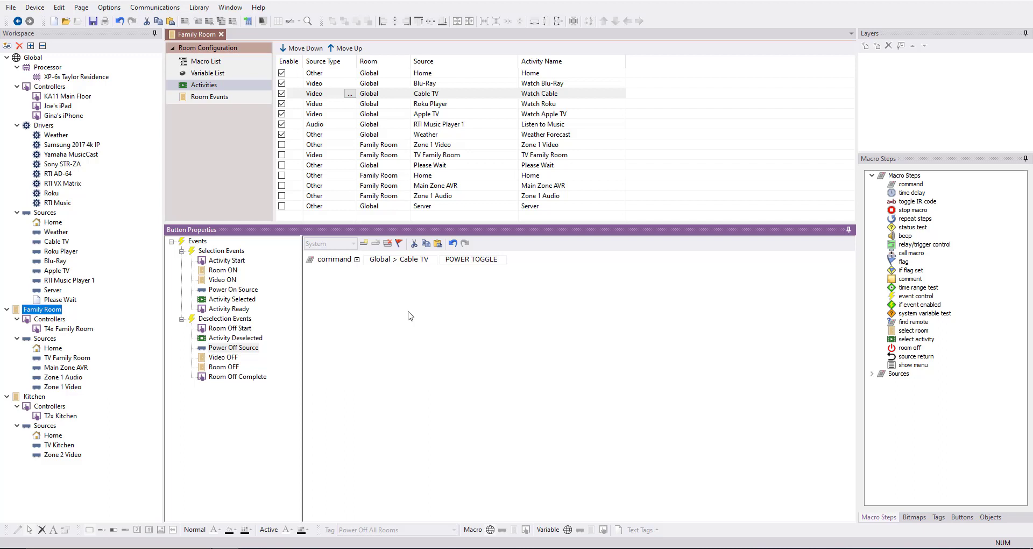
Review Watch Cable's Power Off Source, Video OFF, Room OFF and Room Off Complete macros
left_click(213, 350)
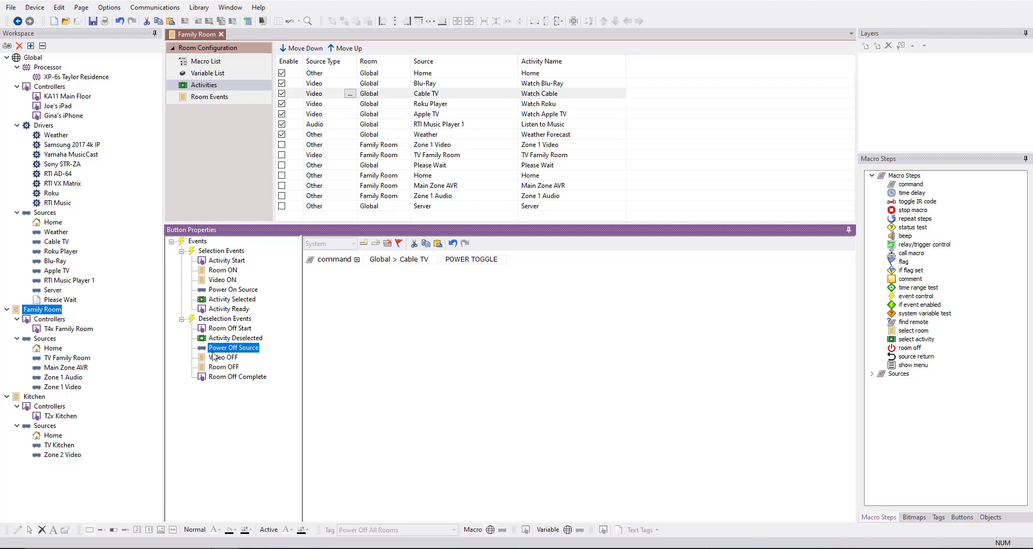
left_click(214, 357)
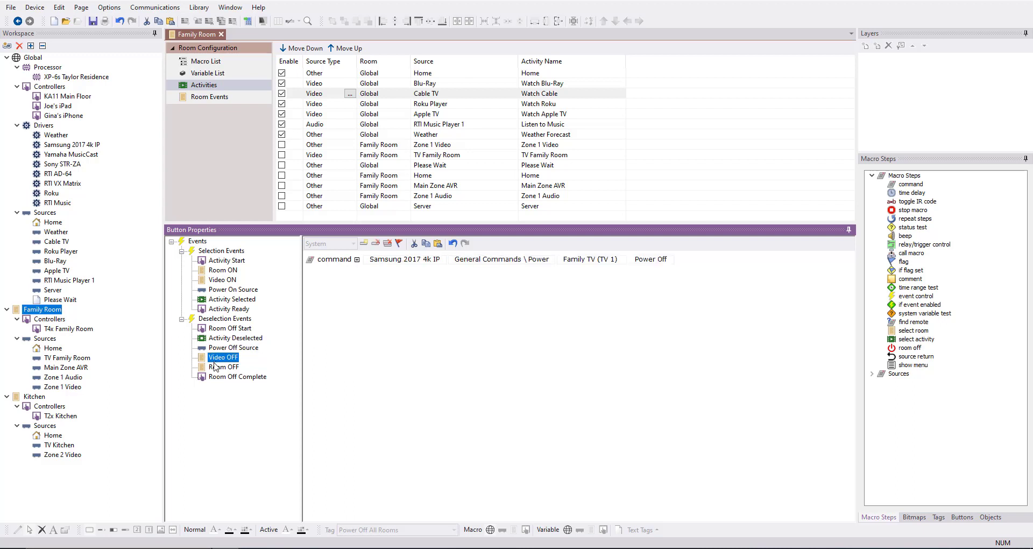
left_click(215, 367)
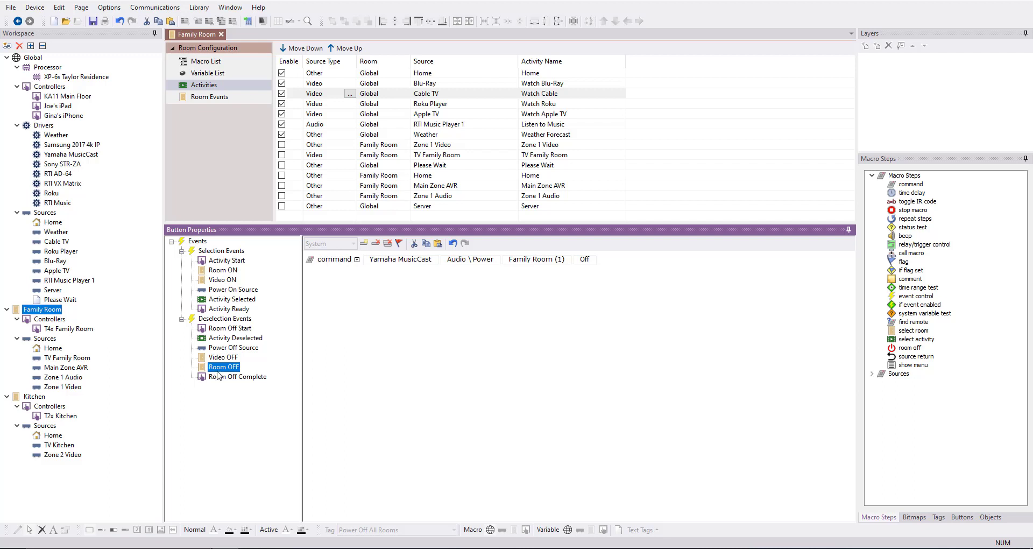
left_click(216, 378)
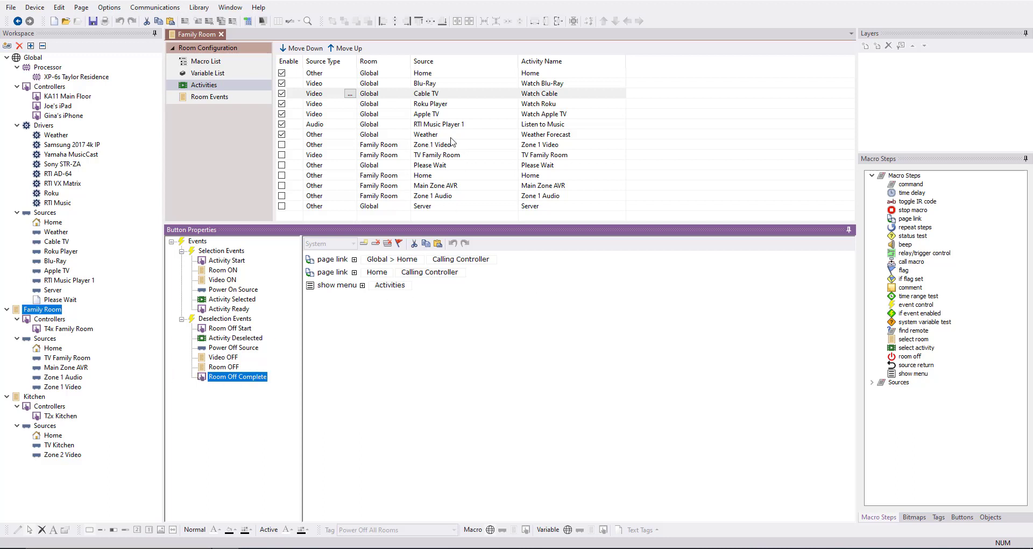
Bring up the events of the Listen to Music activity and examine its Activity Start and Room ON macros
left_click(436, 146)
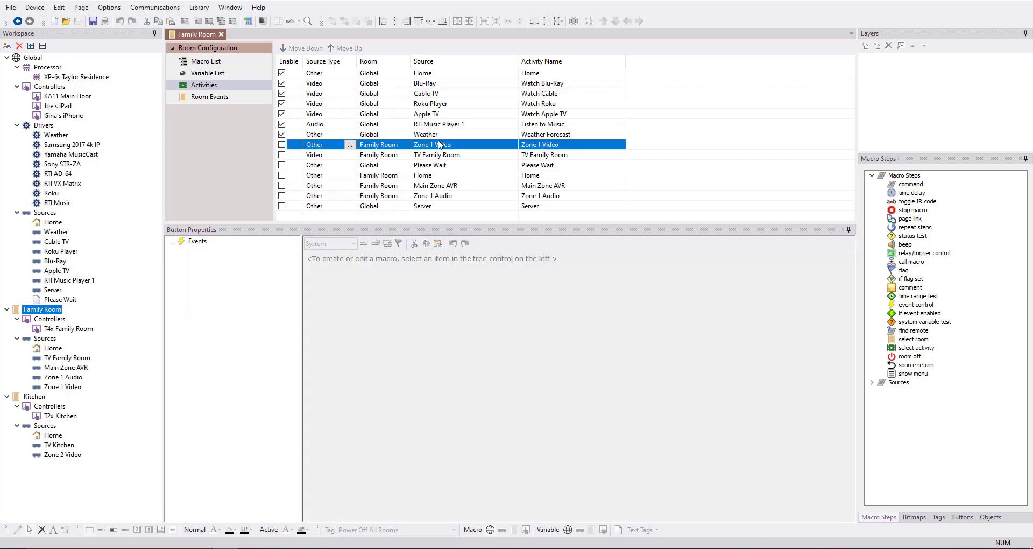
left_click(436, 123)
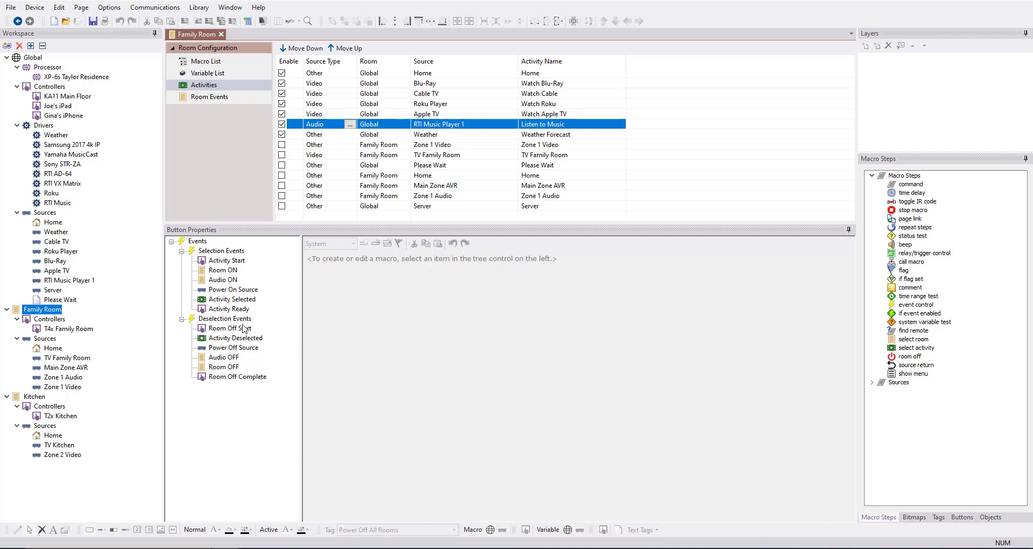
left_click(225, 262)
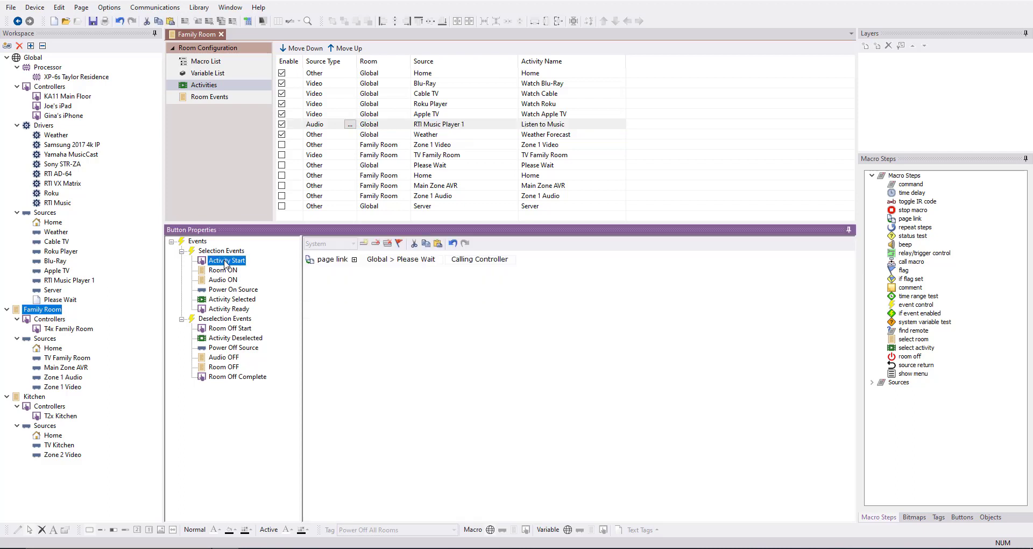
left_click(216, 272)
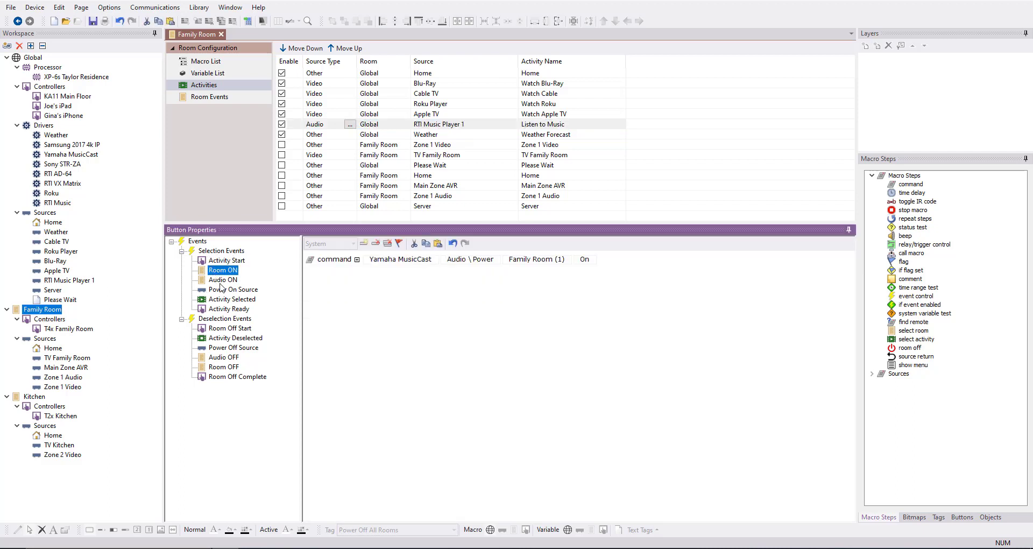
Add an RTI AD-64 zone Power On command for the Family Room to the Audio ON event
left_click(221, 282)
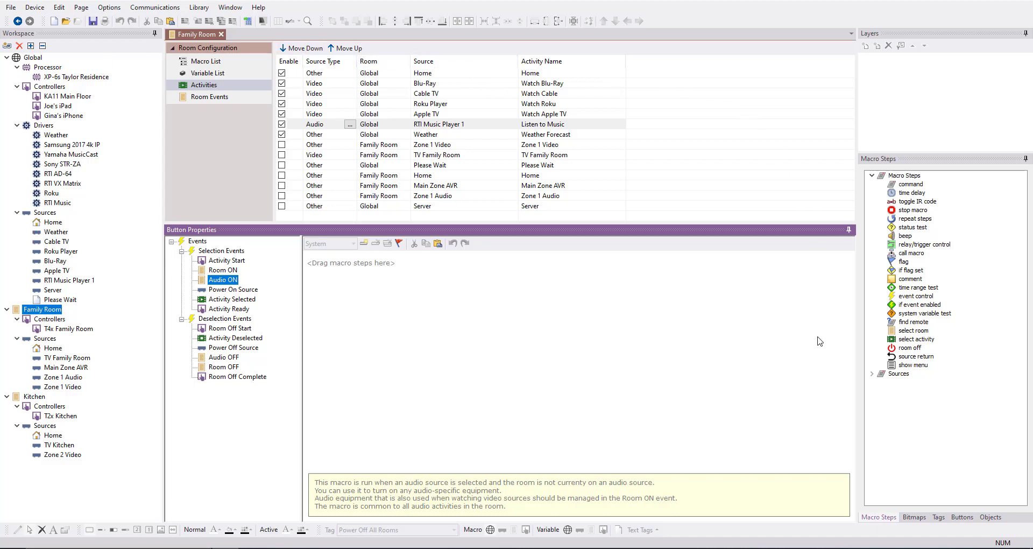
left_click(872, 373)
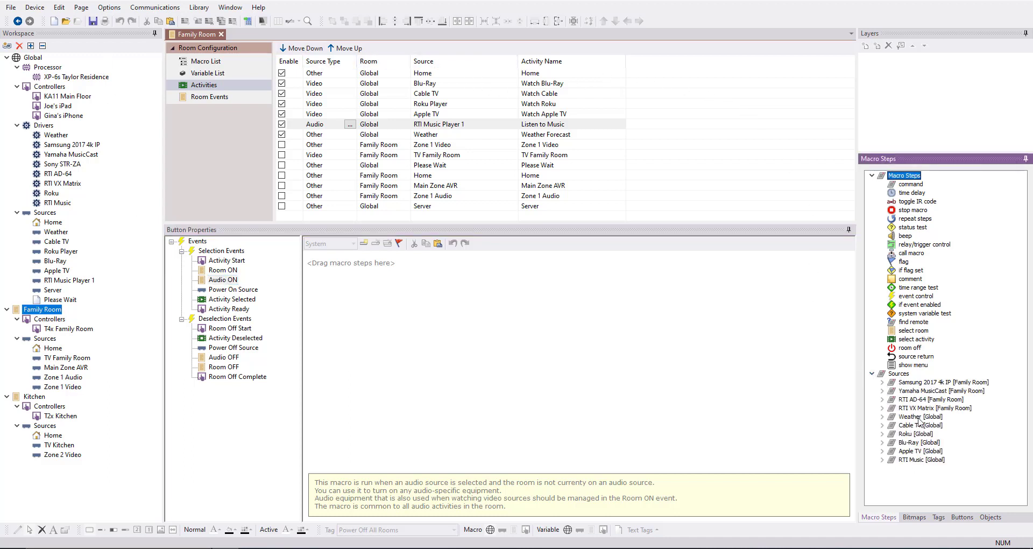
double_click(930, 401)
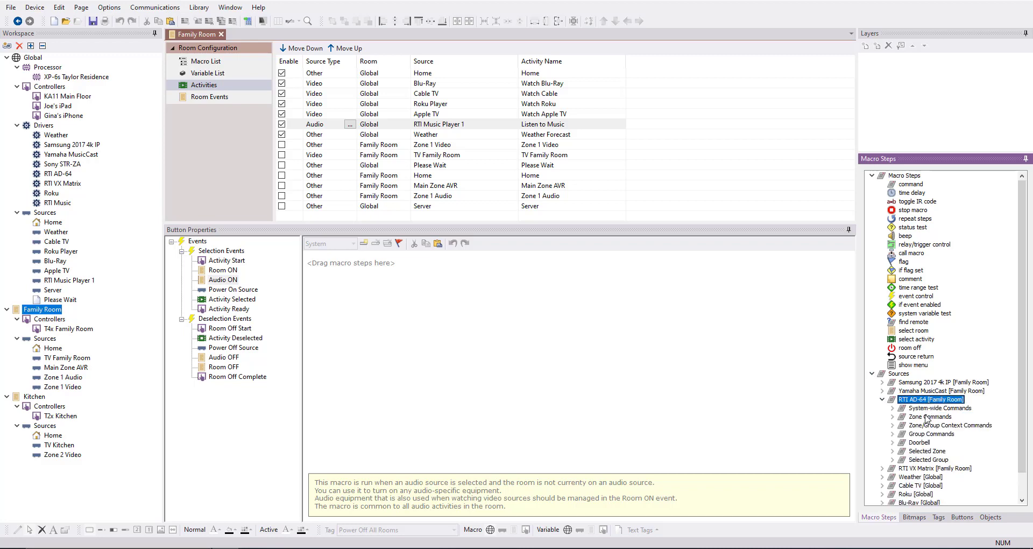
double_click(930, 416)
left_click(928, 417)
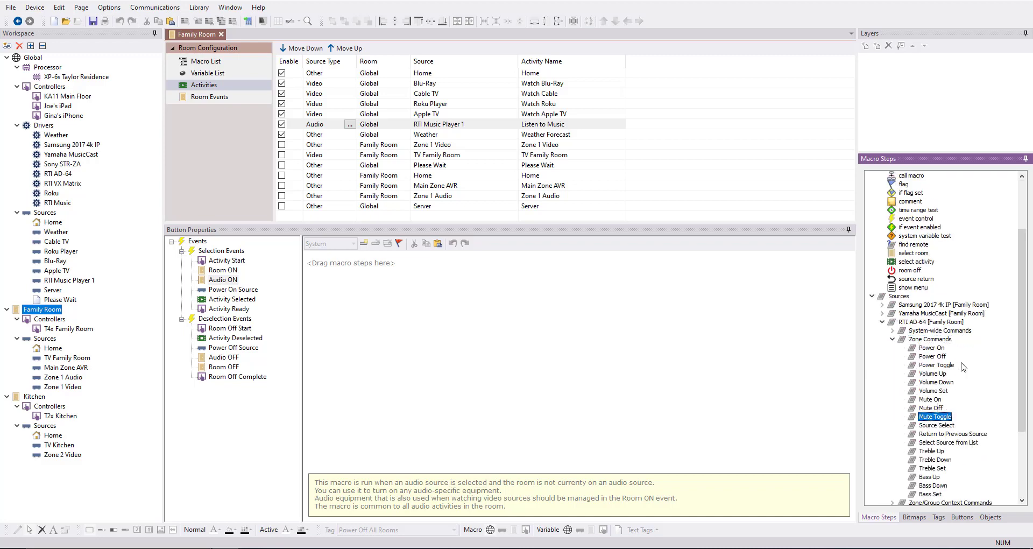
double_click(929, 348)
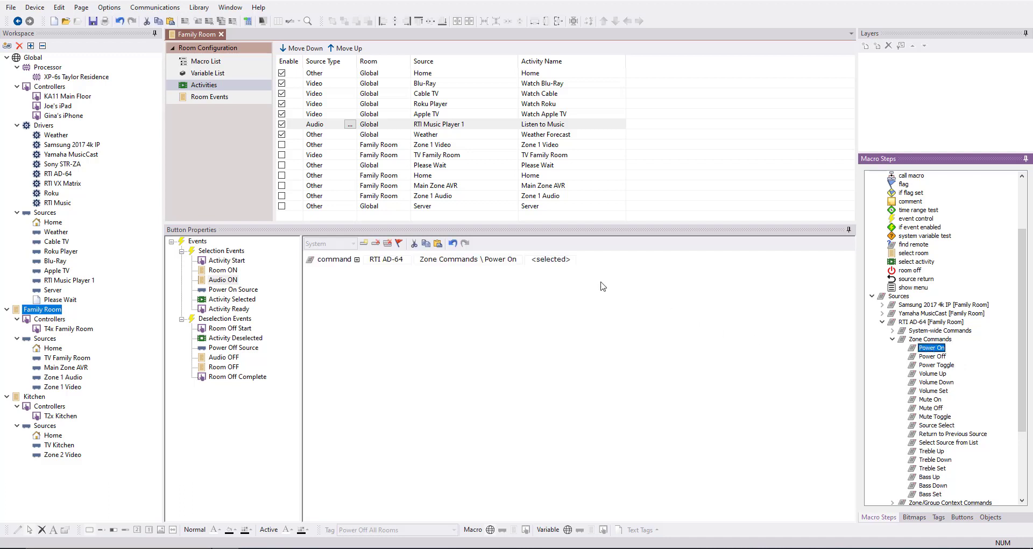
left_click(551, 259)
left_click(563, 281)
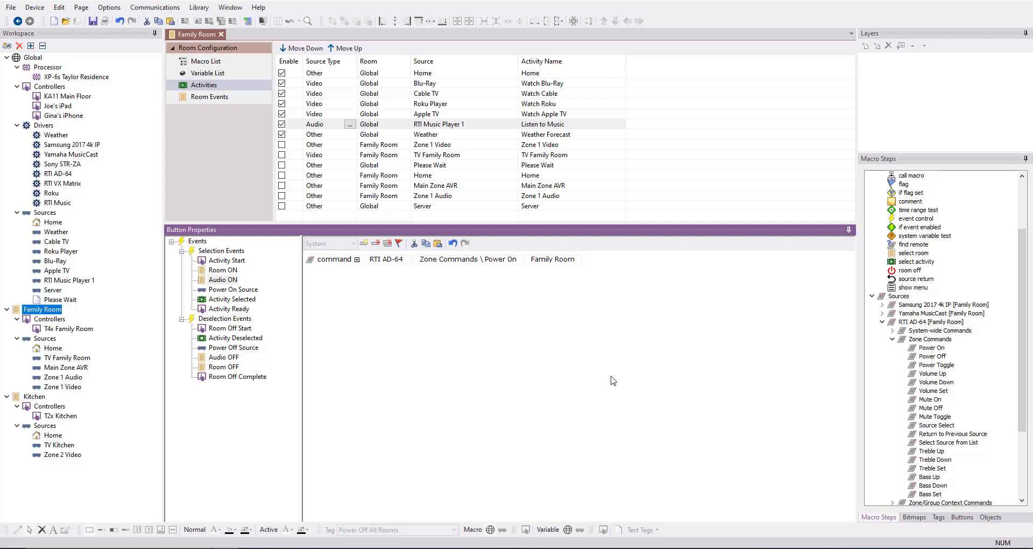
Add a Samsung 2017 4k IP Power command to the Audio ON macro, set to Family TV (TV 1) and Power On
double_click(937, 305)
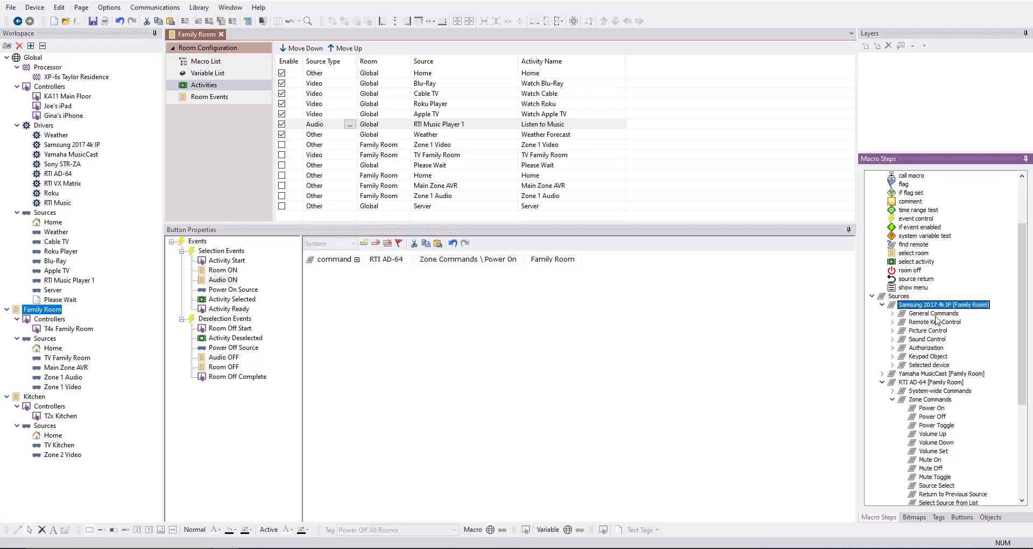
double_click(933, 315)
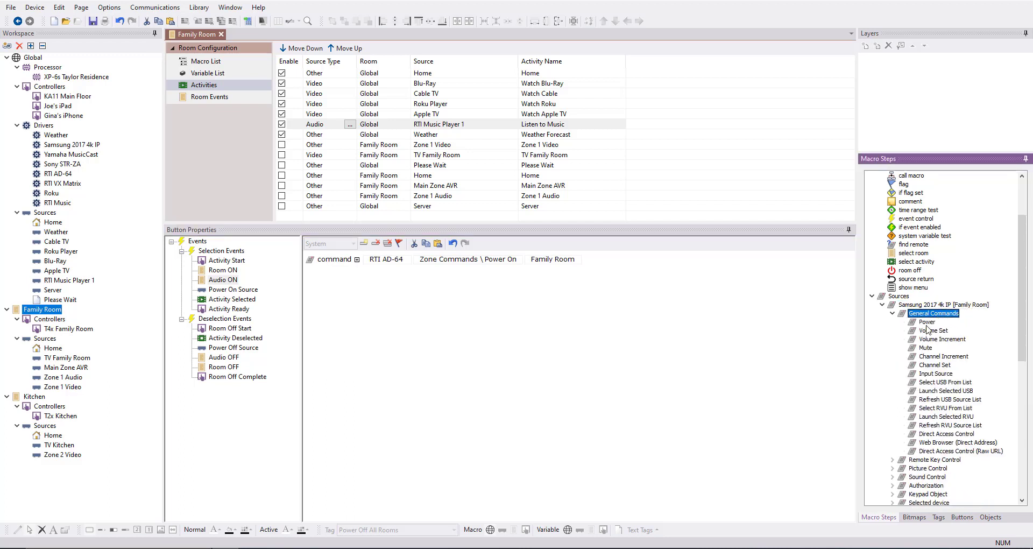
left_click(928, 322)
double_click(927, 322)
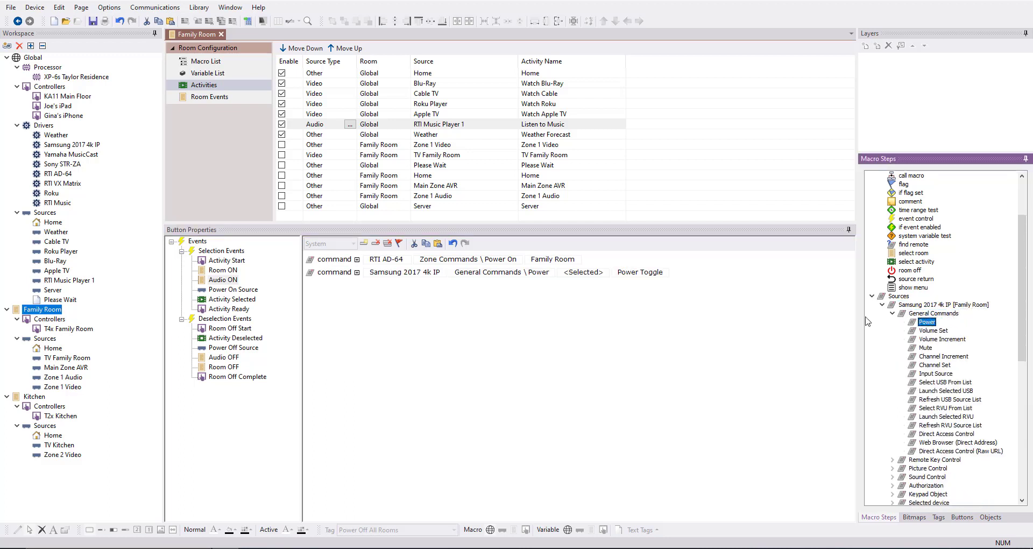
left_click(583, 272)
left_click(583, 290)
left_click(652, 273)
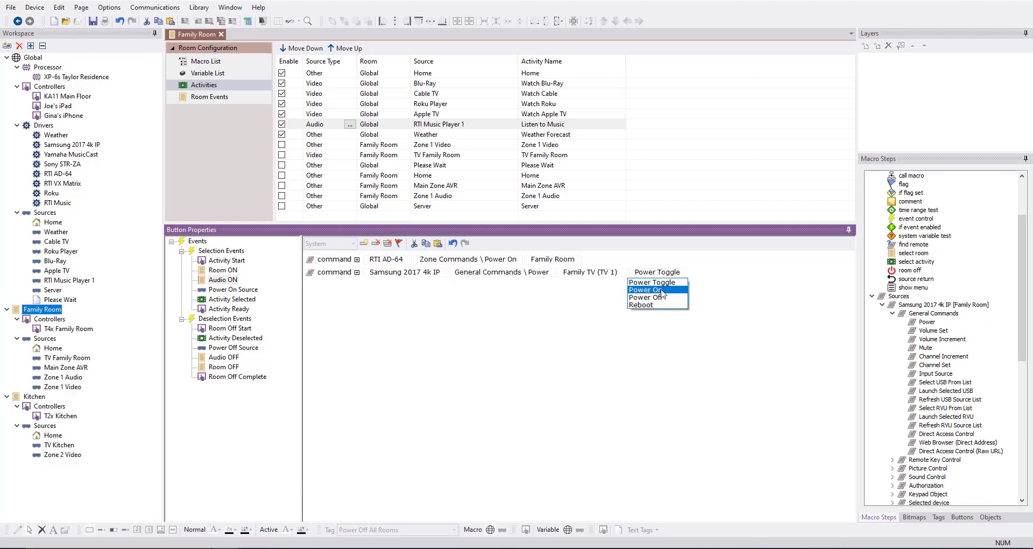
left_click(655, 292)
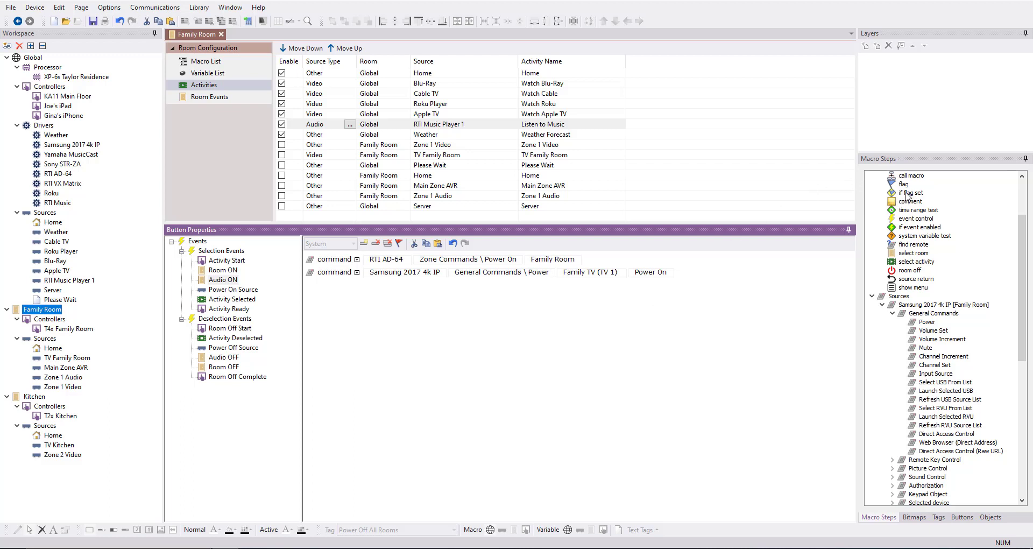
Insert a 0.3 time delay between the RTI AD-64 and Samsung power commands in the Audio ON macro
scroll(929, 208, "up", 3)
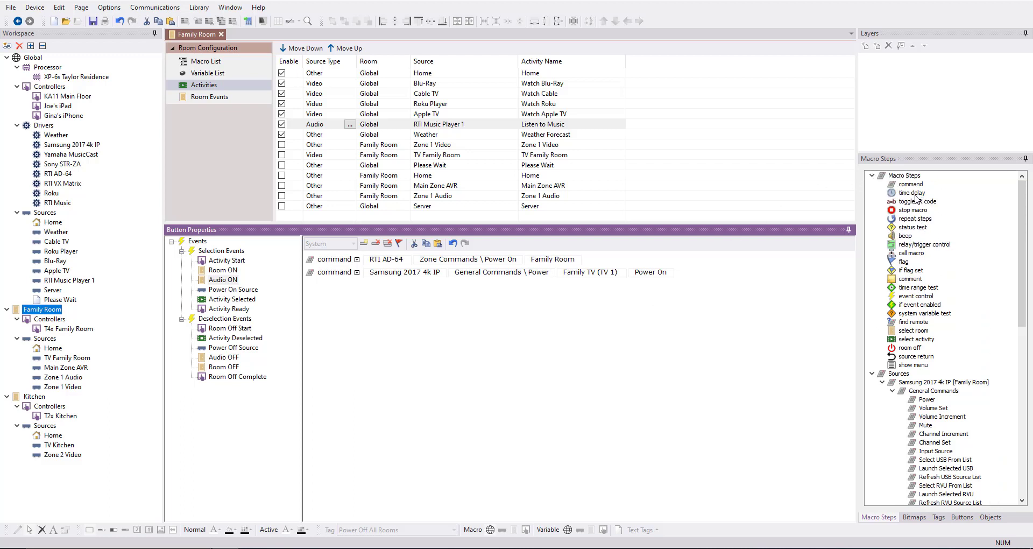
left_click(914, 194)
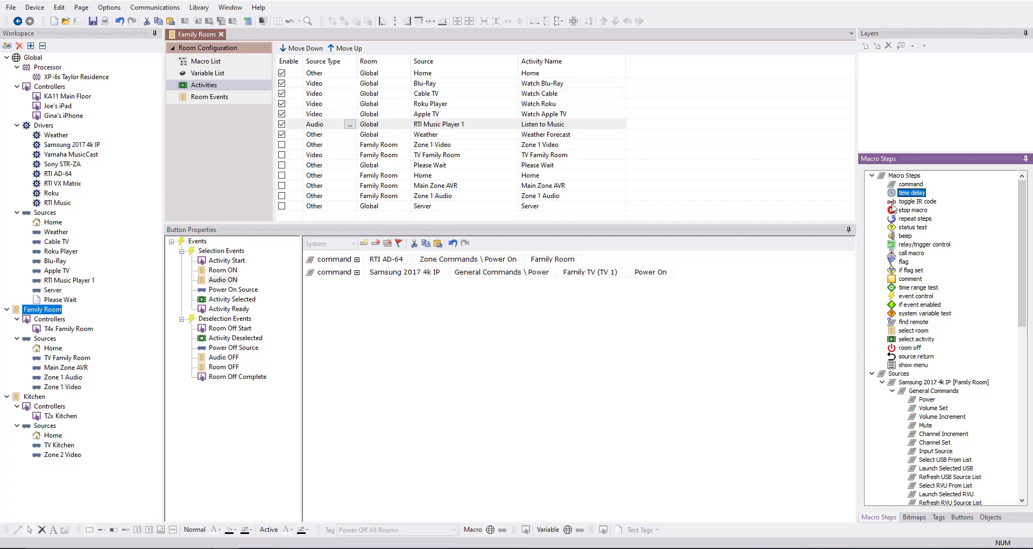
left_click_drag(912, 193, 482, 277)
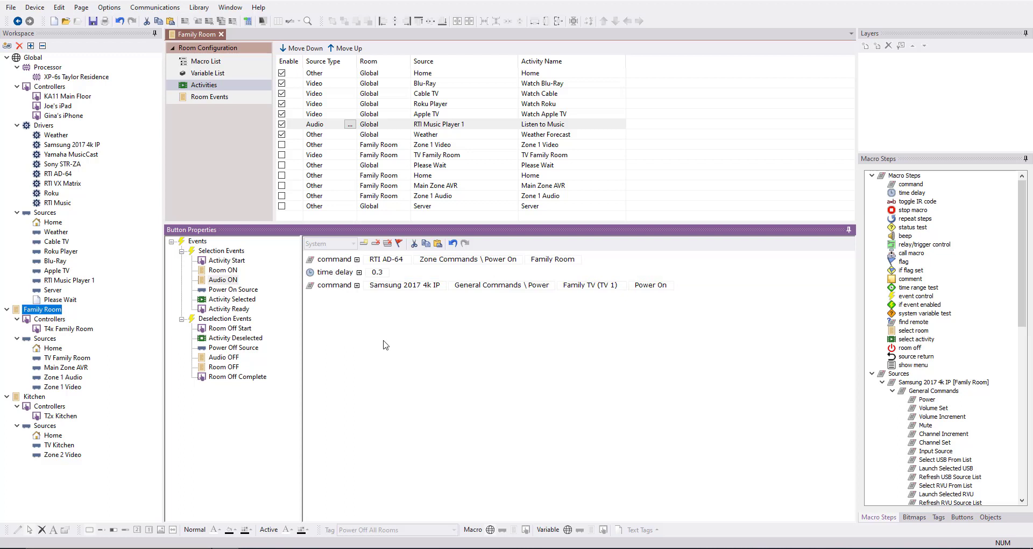
Add a command step for the Yamaha MusicCast device to the Activity Selected event
left_click(241, 290)
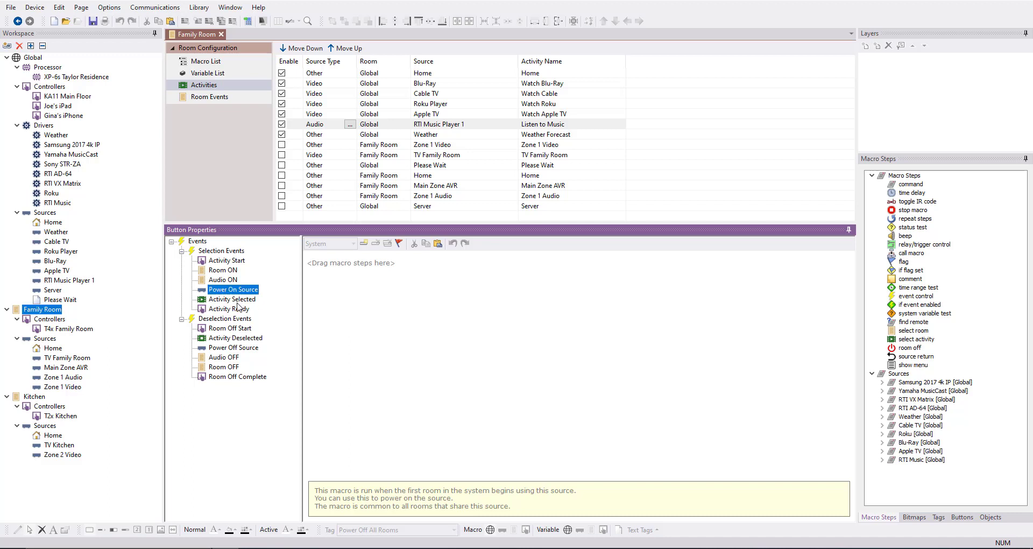
left_click(237, 303)
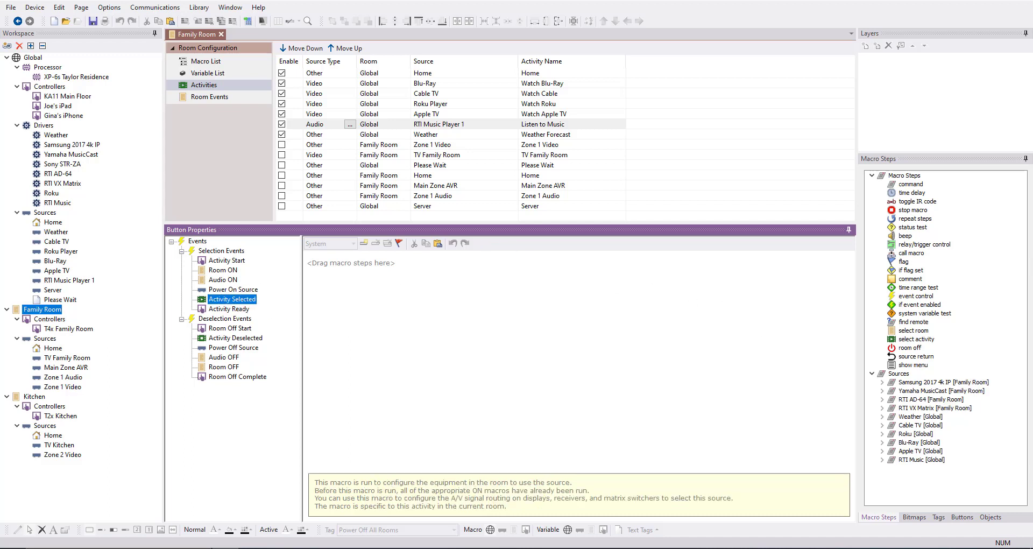
double_click(942, 391)
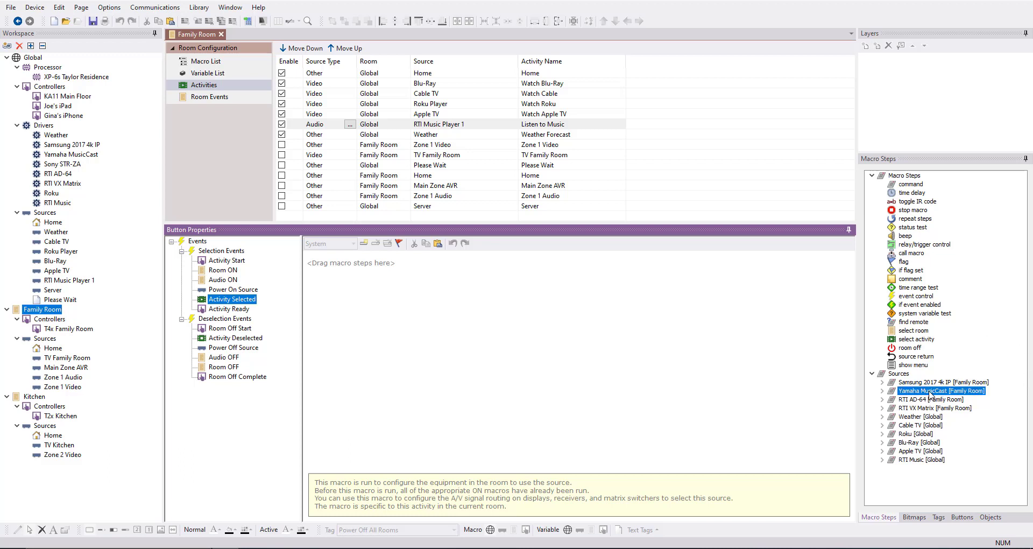
double_click(920, 184)
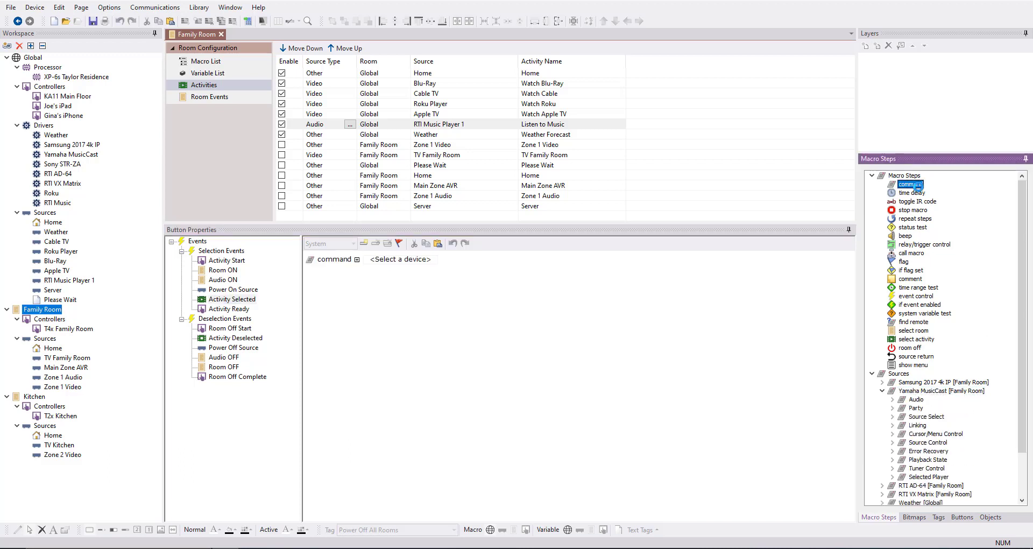
left_click(384, 260)
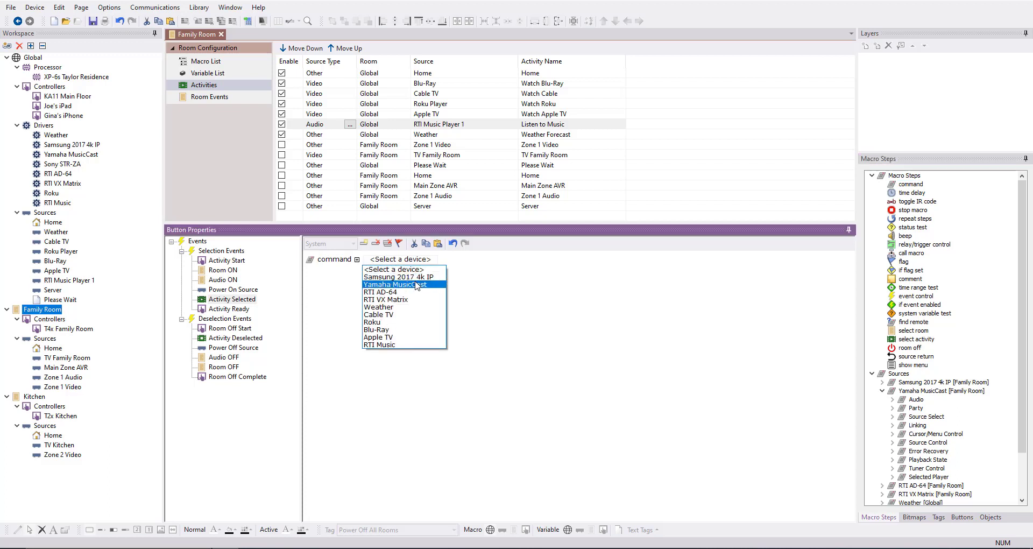
left_click(420, 284)
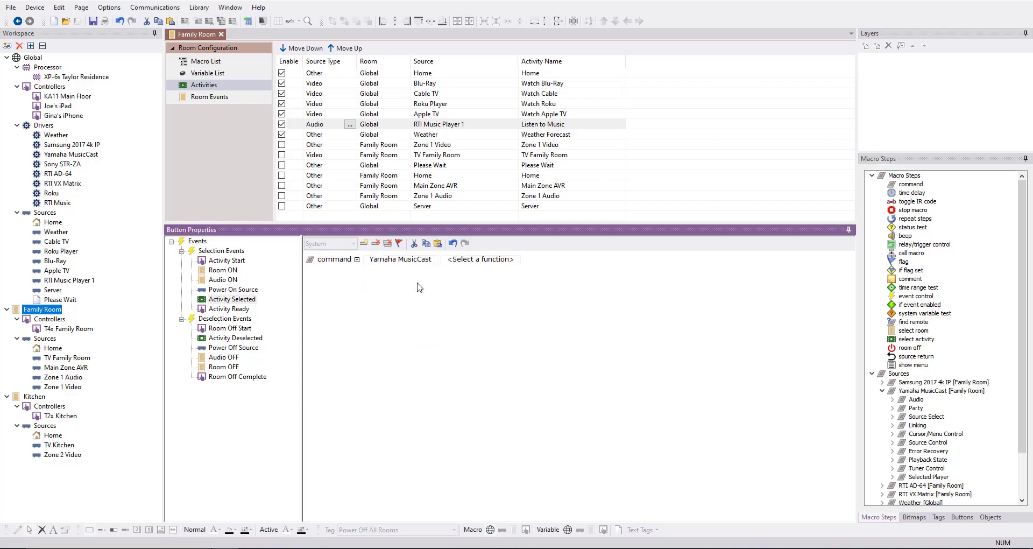
Set the Yamaha MusicCast command's function to Source Select \ Discrete Source Select with Audio1 as the input
left_click(481, 261)
scroll(514, 312, "down", 2)
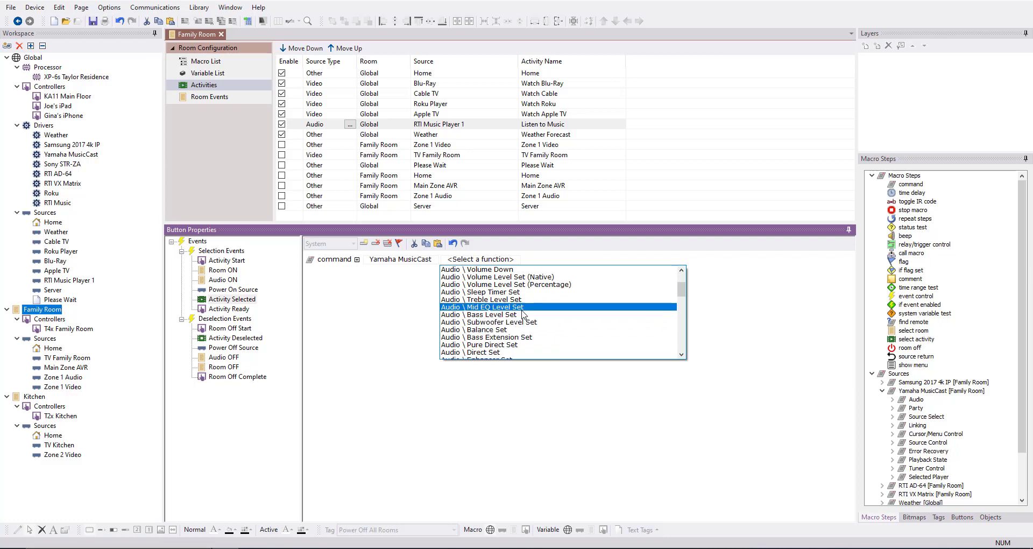
scroll(521, 326, "down", 2)
scroll(521, 325, "down", 1)
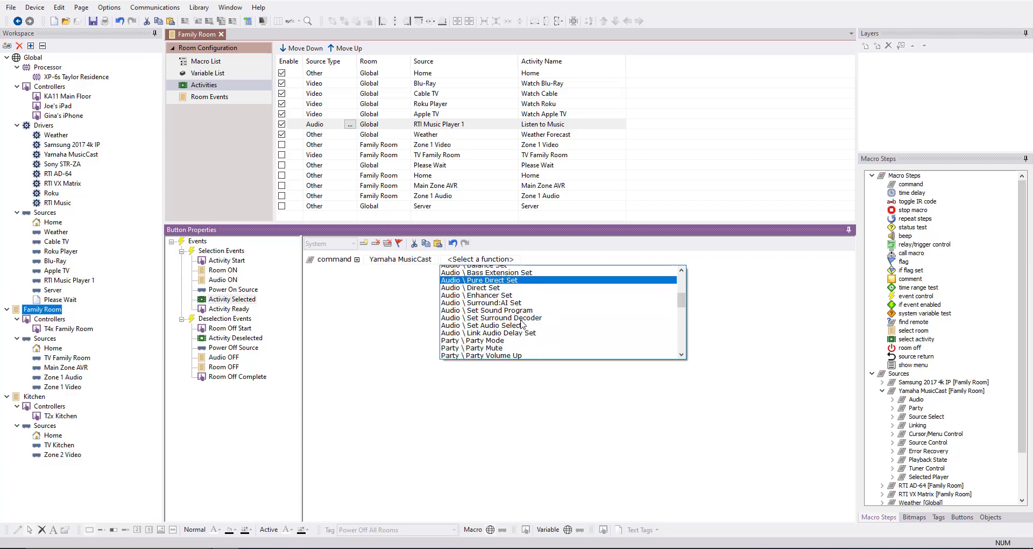
scroll(514, 345, "down", 1)
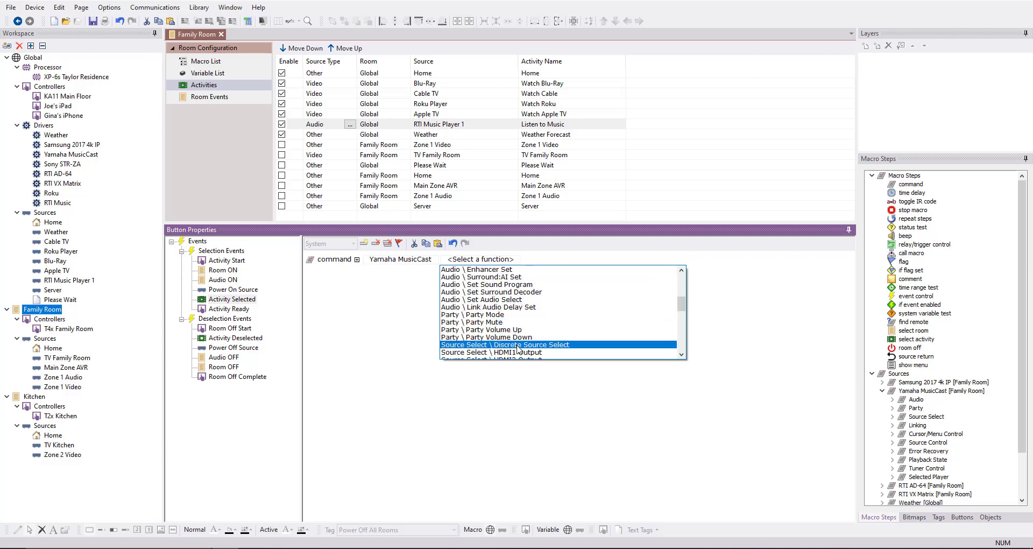
left_click(514, 345)
left_click(687, 258)
scroll(673, 345, "down", 2)
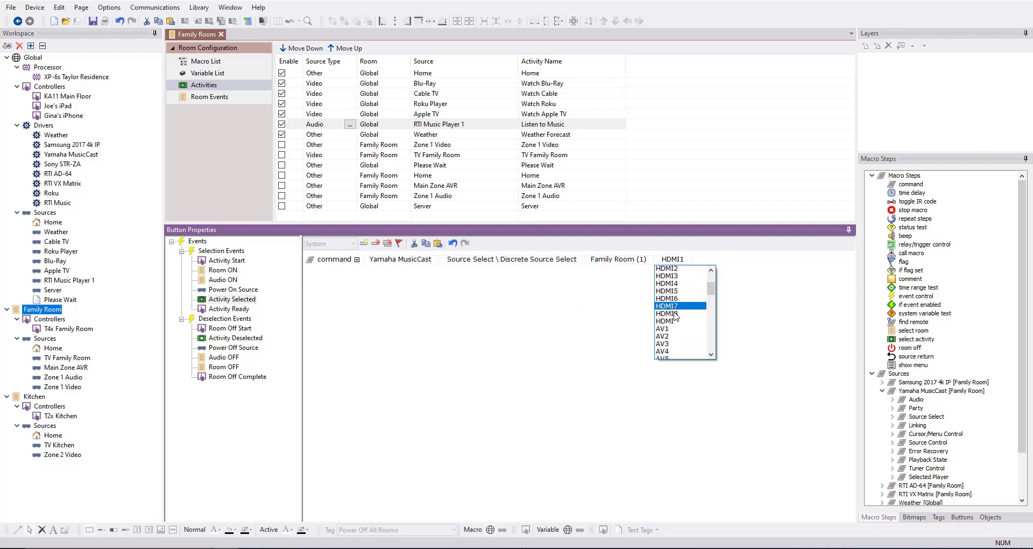
scroll(674, 349, "down", 1)
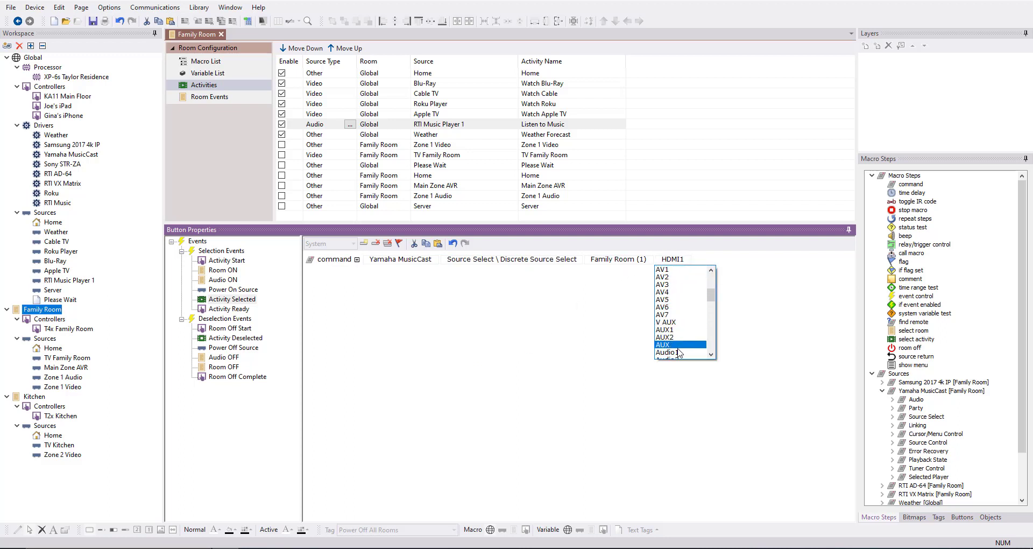
left_click(674, 351)
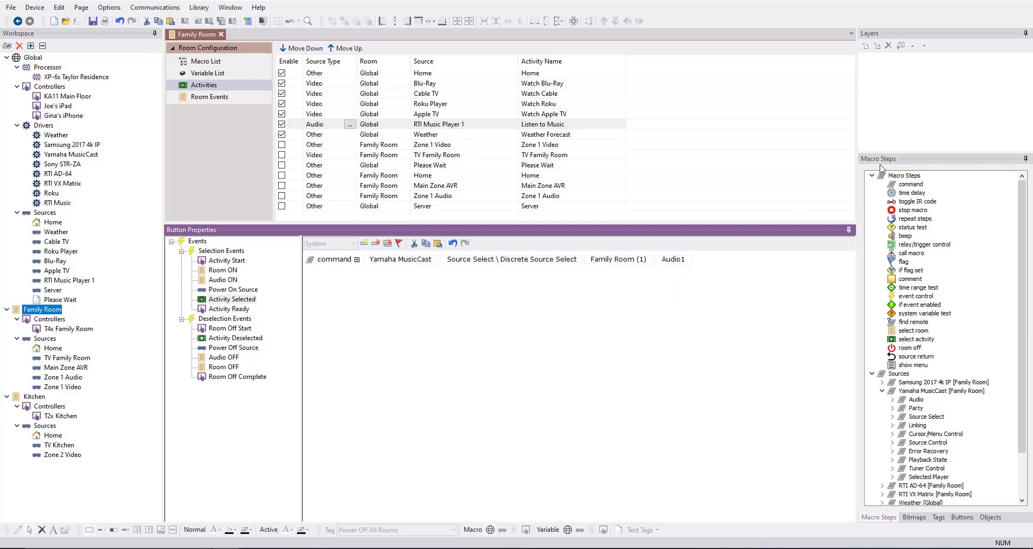
Add an RTI AD-64 zone Source Select command below it, for the Family Room with RTI Music Player 1 as source
left_click(911, 185)
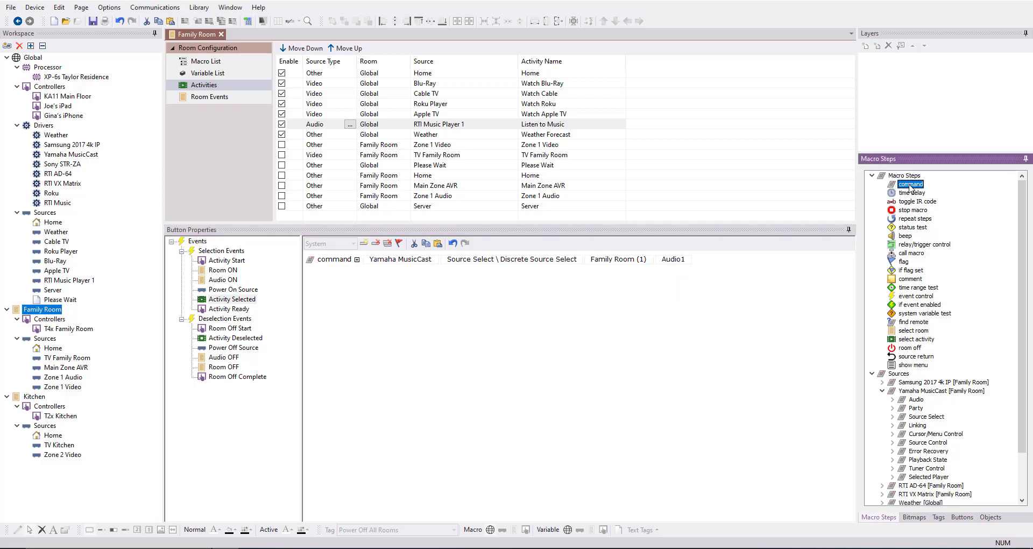
left_click_drag(911, 185, 334, 272)
left_click(398, 275)
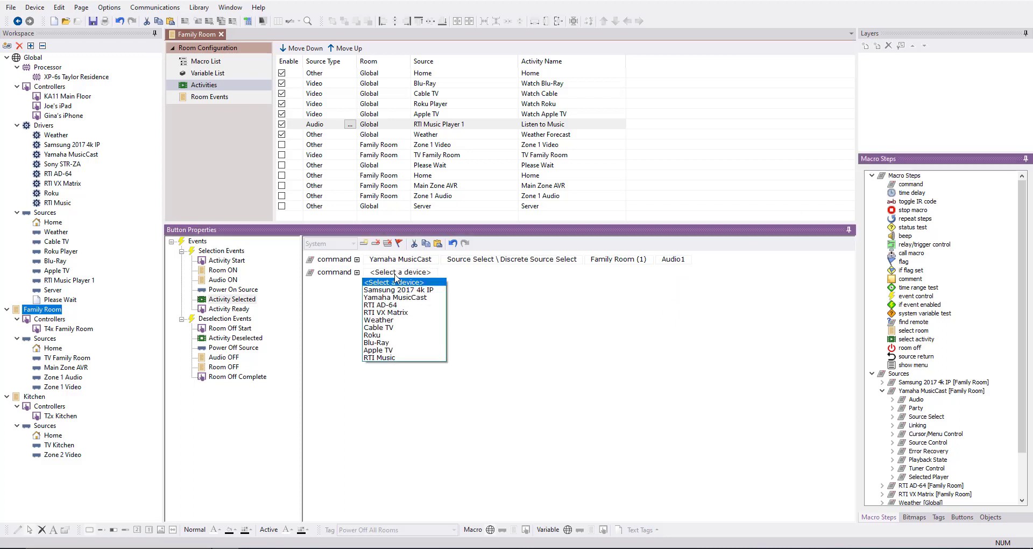
left_click(399, 304)
left_click(465, 273)
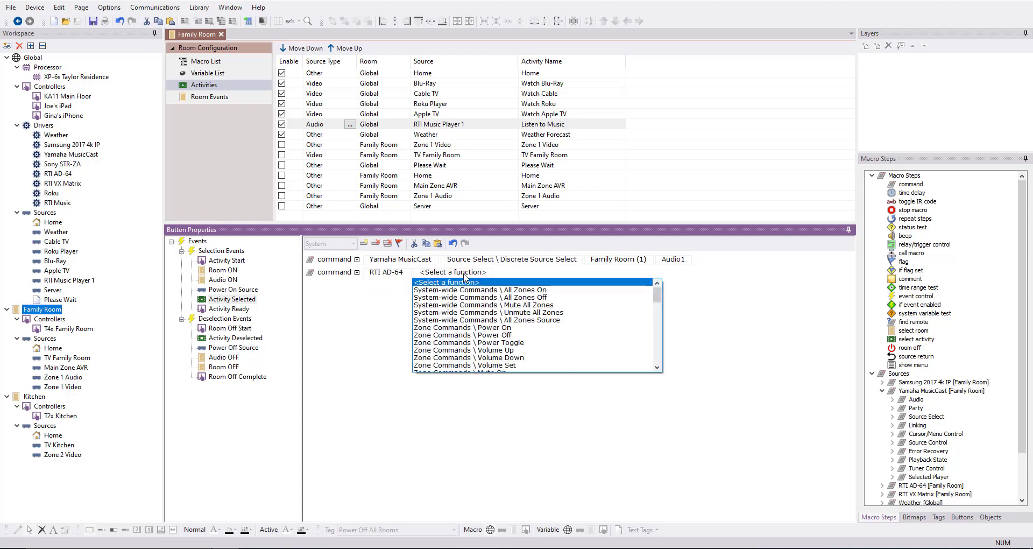
left_click(533, 327)
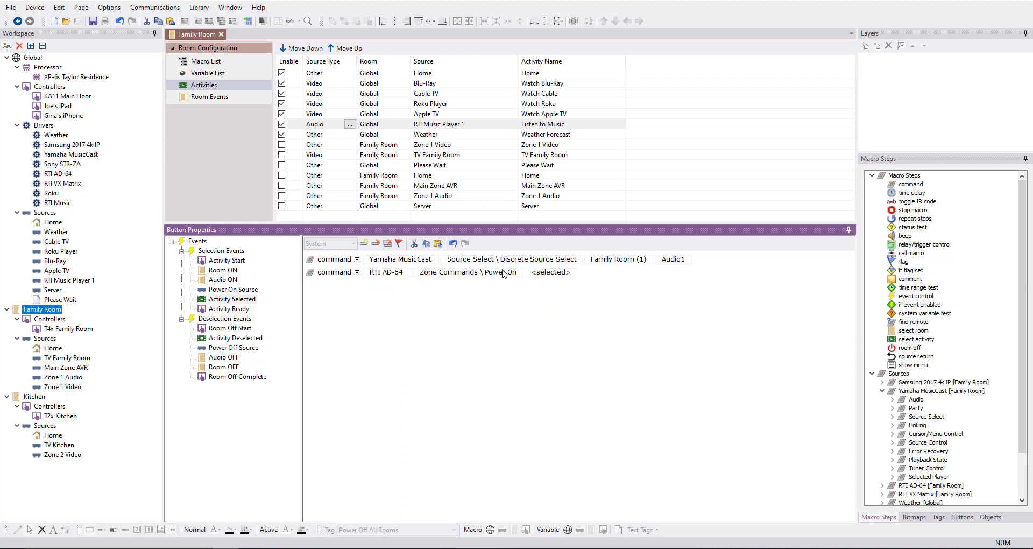
left_click(463, 273)
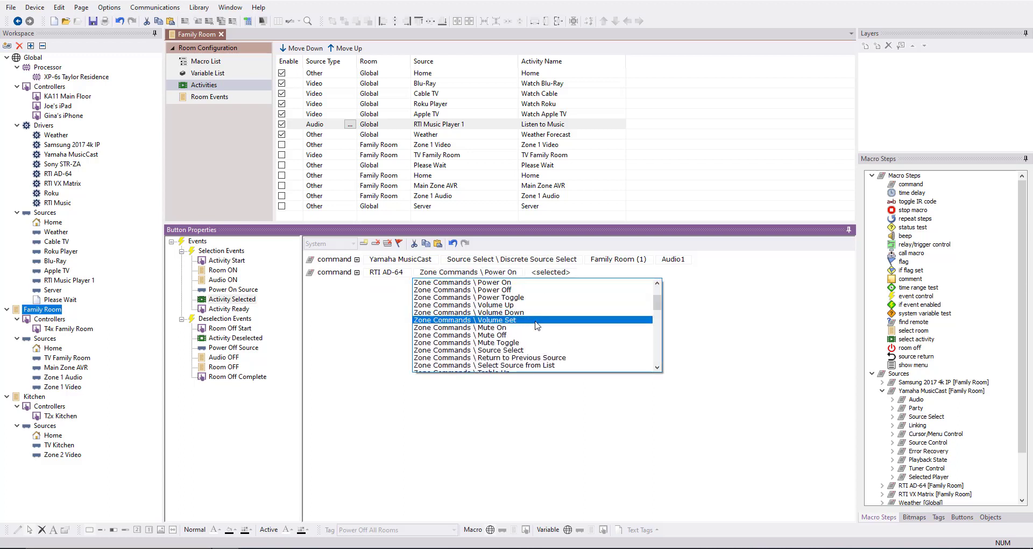
left_click(524, 349)
left_click(579, 274)
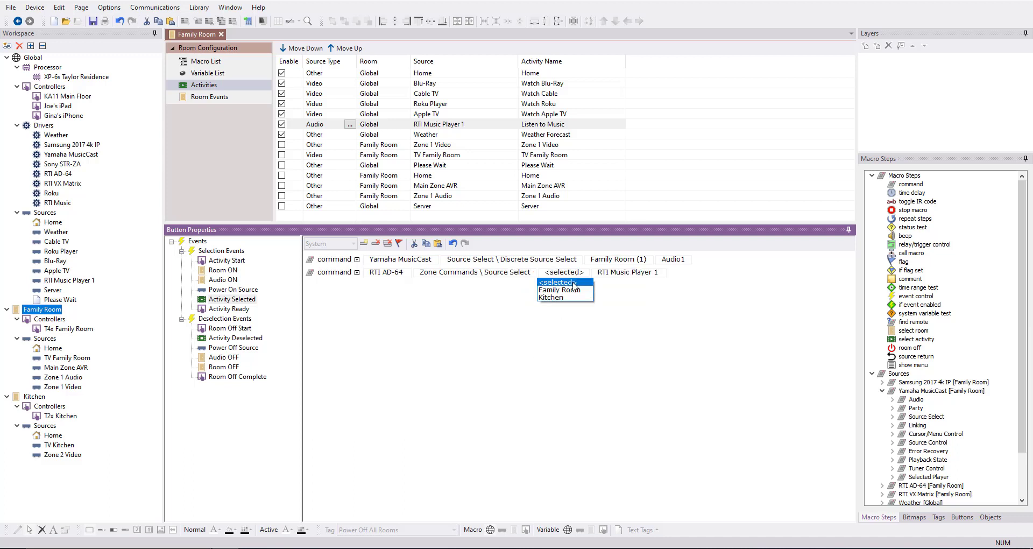
left_click(585, 290)
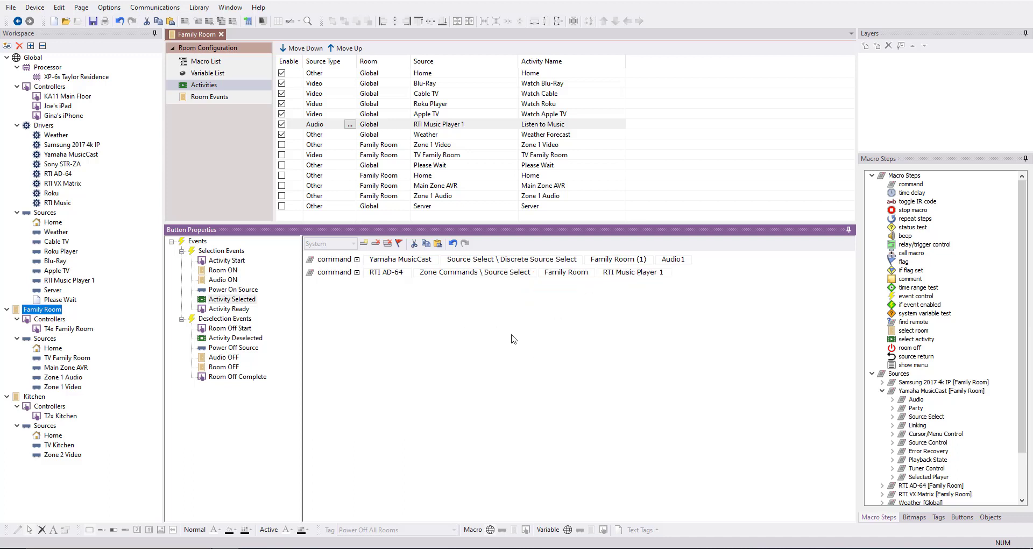
Insert a 0.3 time delay between the two Activity Selected commands, then open the Room Off Start event
left_click_drag(913, 194, 344, 277)
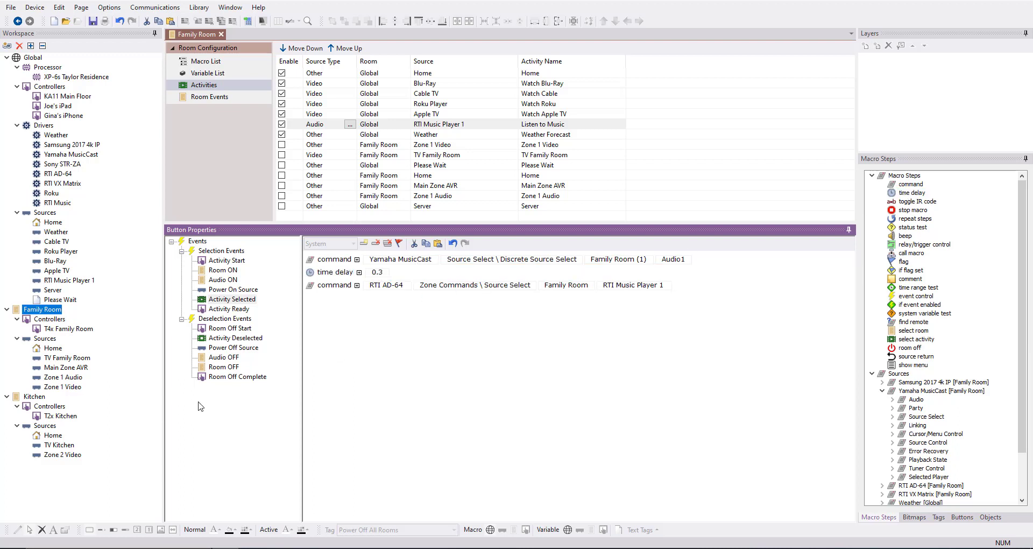
left_click(229, 310)
left_click(229, 327)
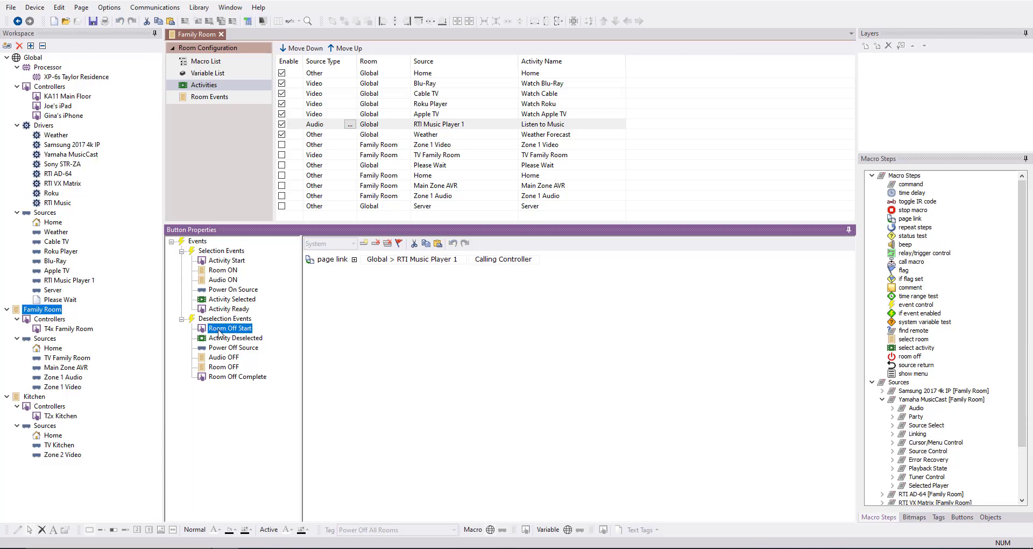
Add a command step for the RTI Music device to the Power Off Source deselection event
left_click(233, 339)
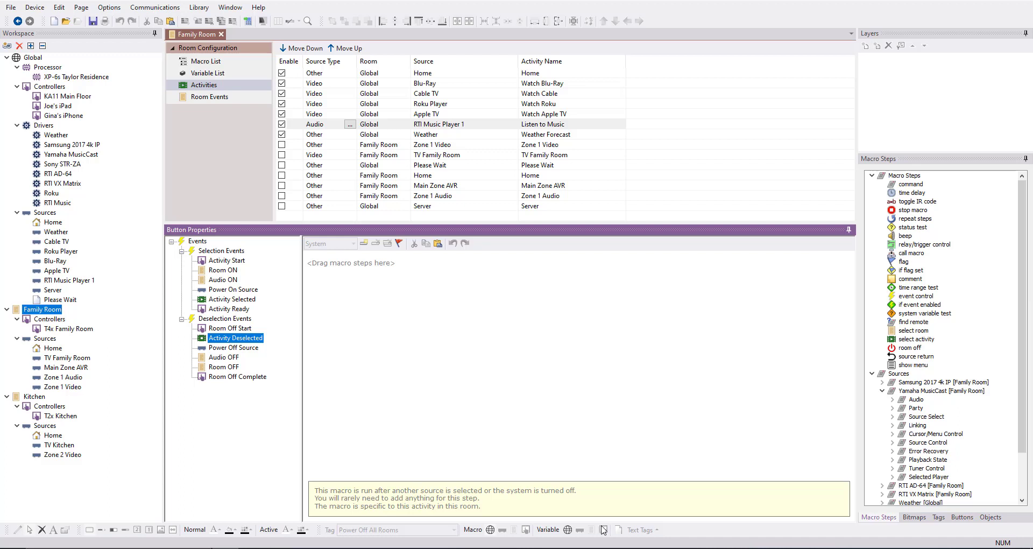
left_click(253, 348)
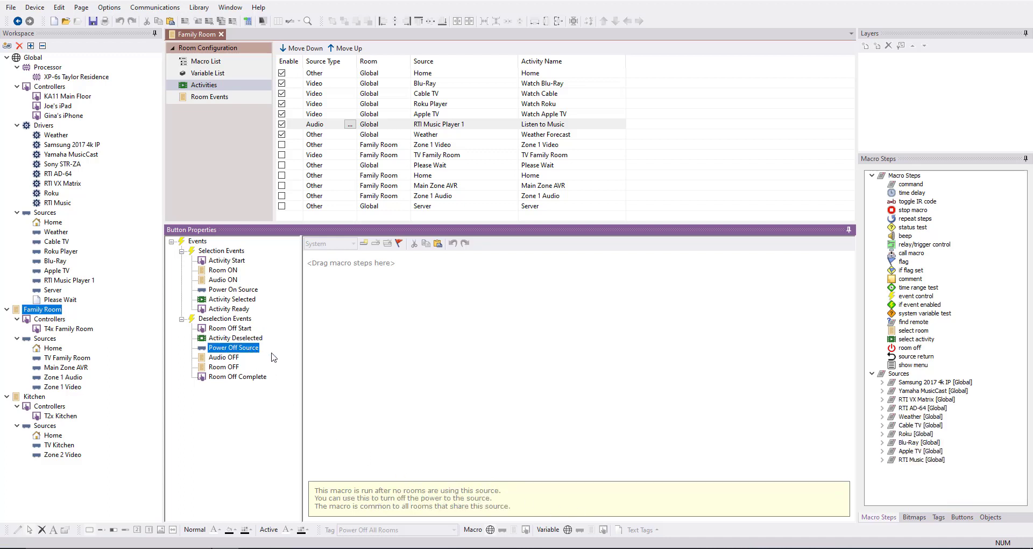
left_click(909, 185)
left_click_drag(909, 185, 345, 261)
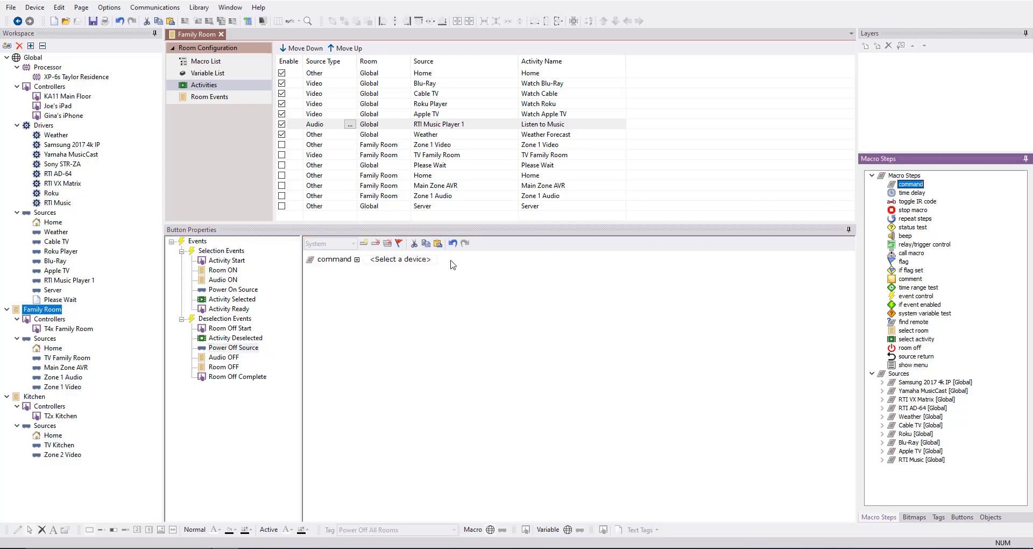
left_click(400, 260)
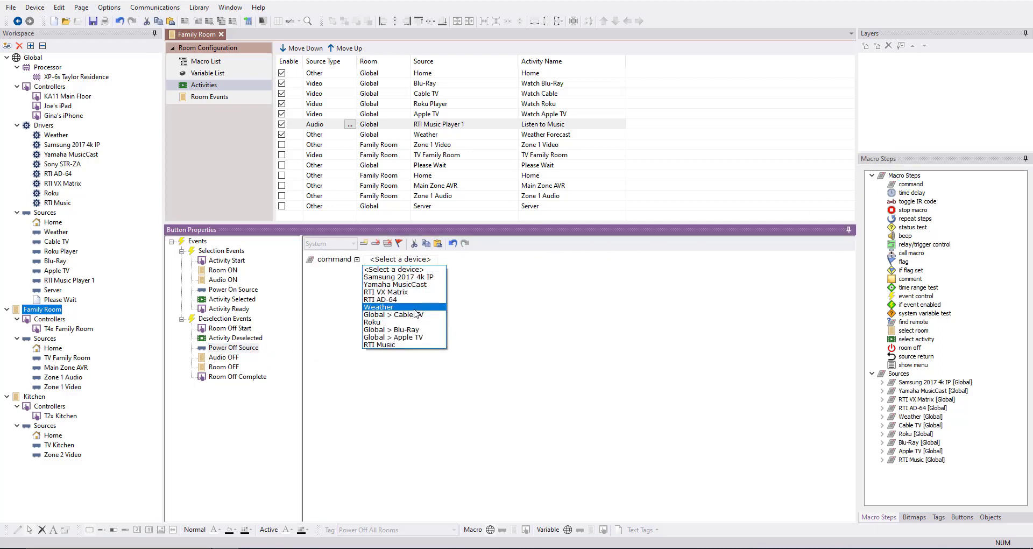
left_click(411, 344)
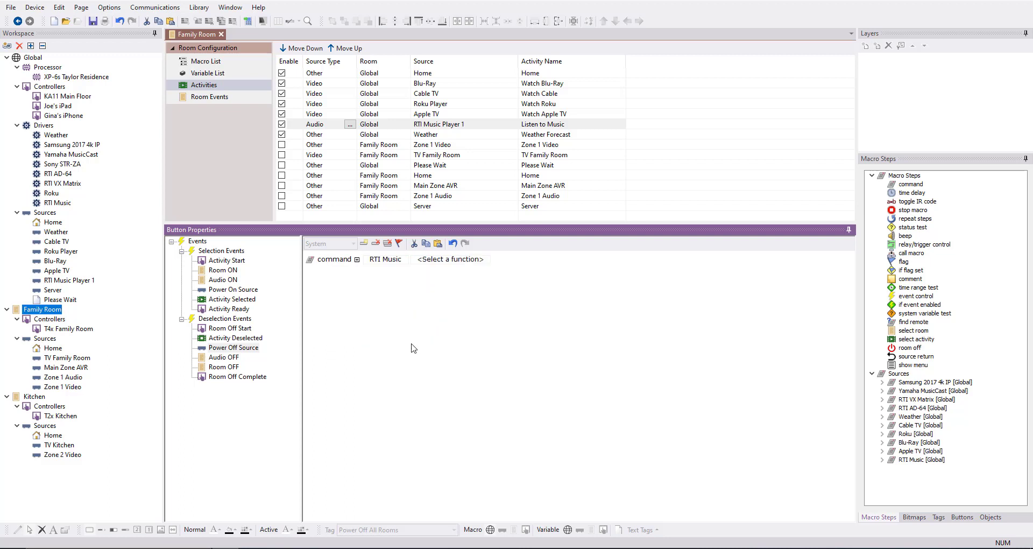
Set the RTI Music command's function to Transport \ Pause for Player_1 and choose its pause mode
left_click(461, 260)
scroll(469, 329, "down", 6)
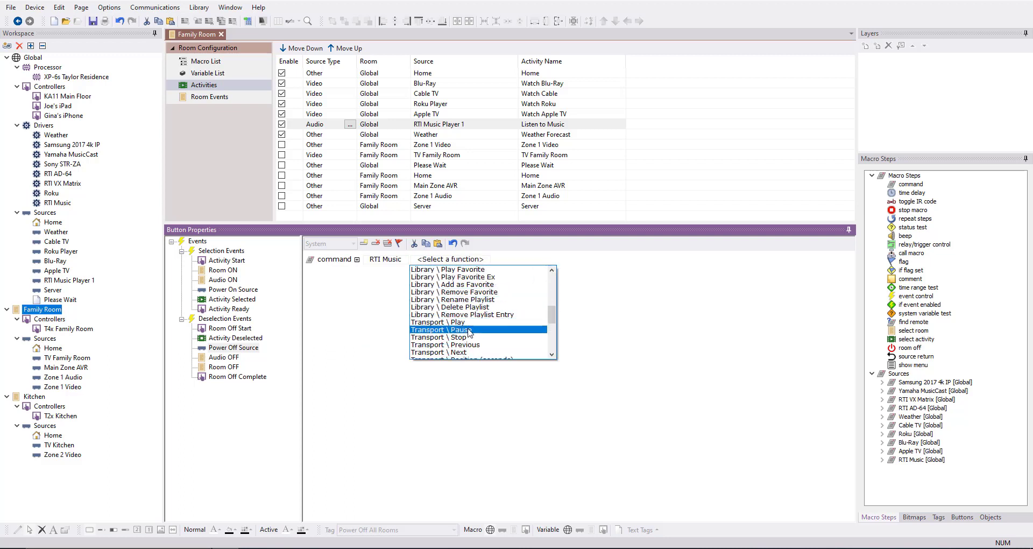
left_click(469, 329)
left_click(527, 259)
left_click(515, 277)
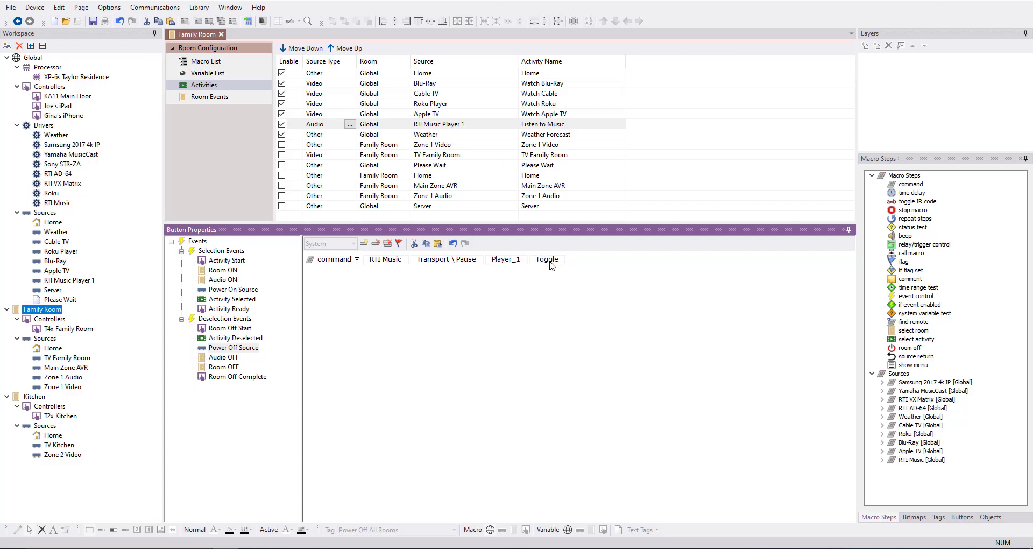
left_click(550, 266)
left_click(555, 276)
Compare the Audio OFF event with the macro steps in the Audio ON event
left_click(232, 358)
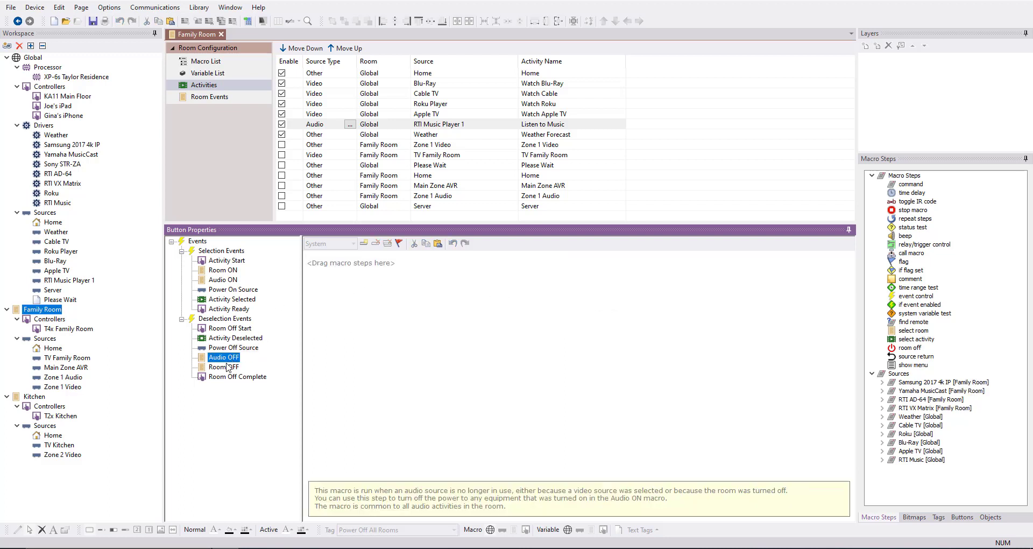
left_click(228, 280)
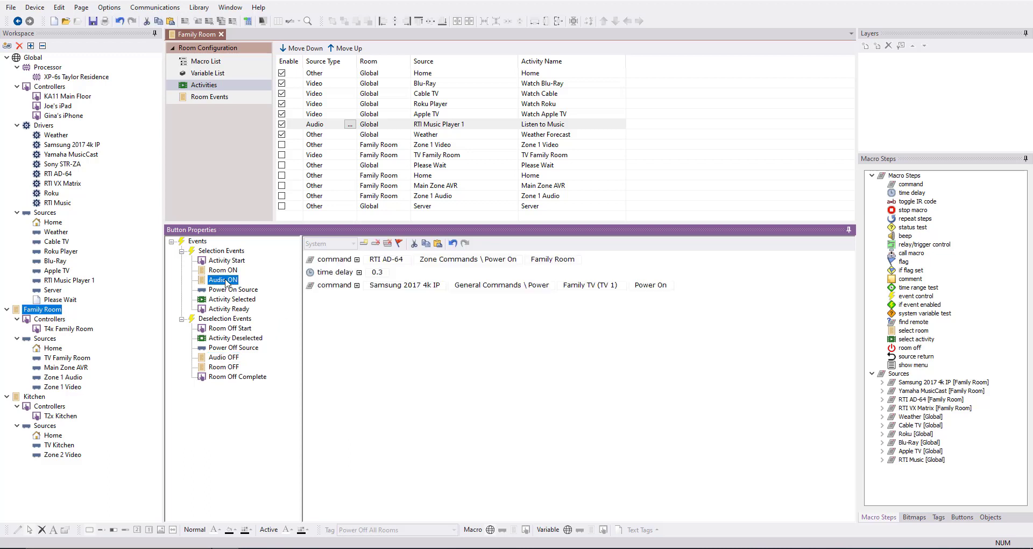
left_click(220, 358)
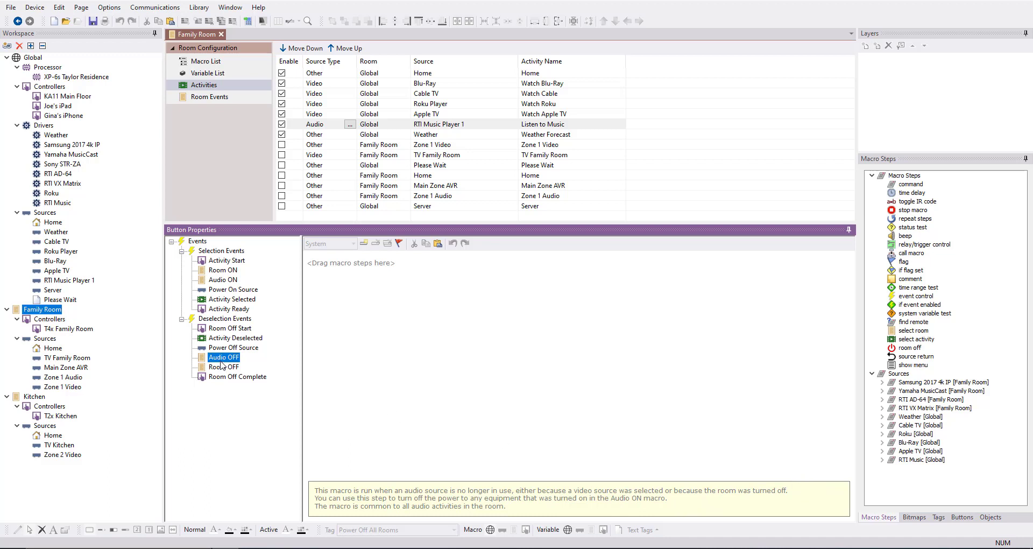
left_click(219, 280)
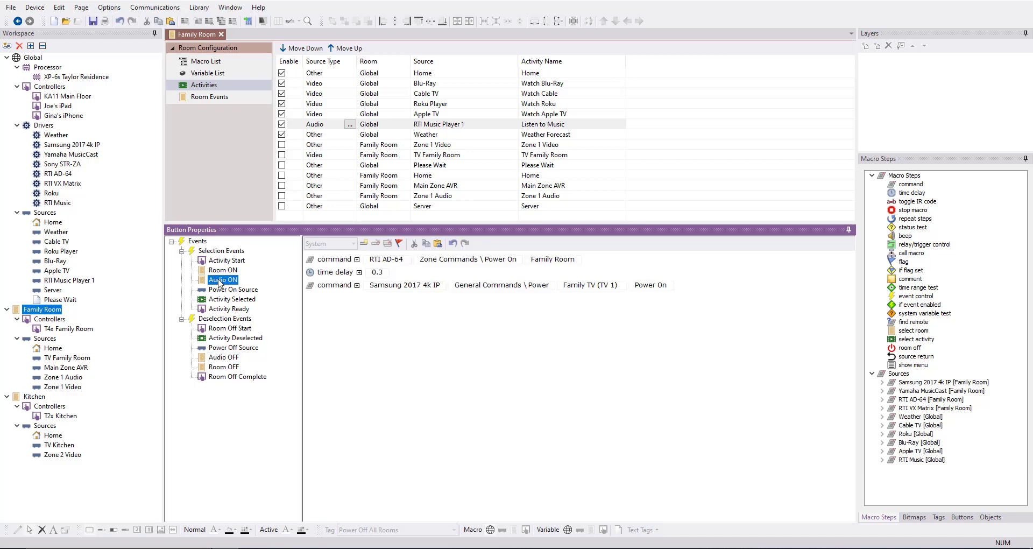
left_click(425, 243)
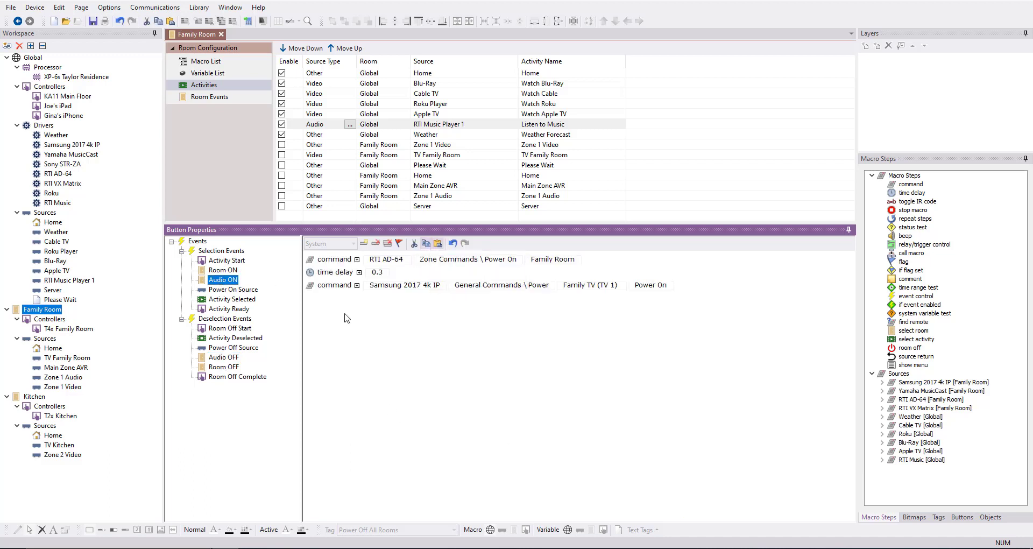
left_click(225, 358)
left_click(437, 243)
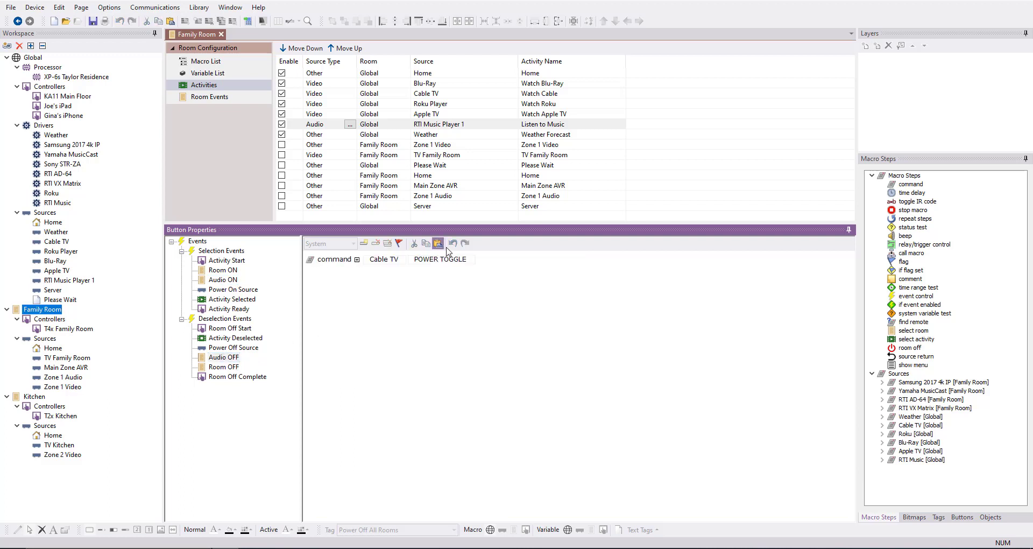
left_click(315, 260)
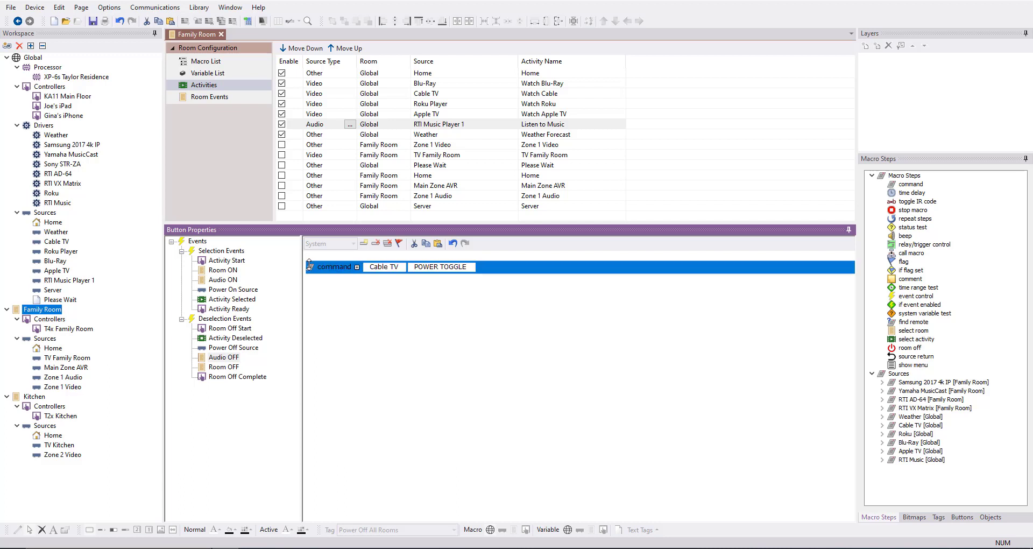
left_click(311, 266)
key("Delete")
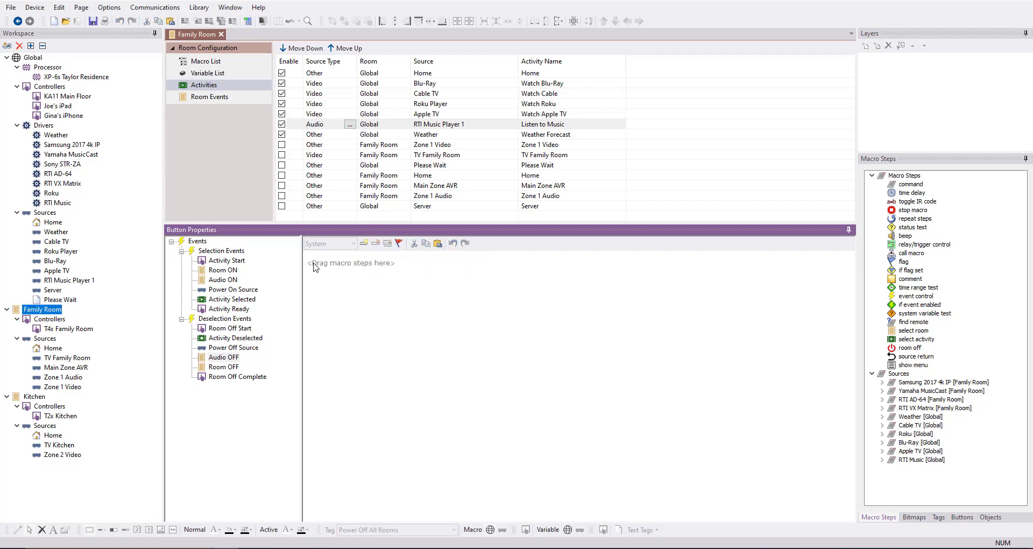
Copy the Audio ON macro steps into the Audio OFF event
left_click(229, 280)
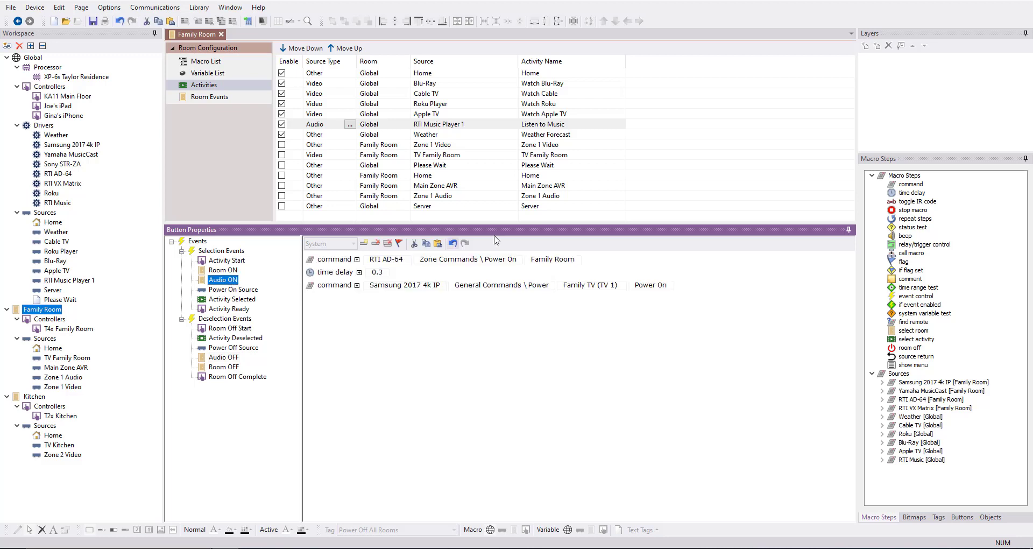
left_click(242, 357)
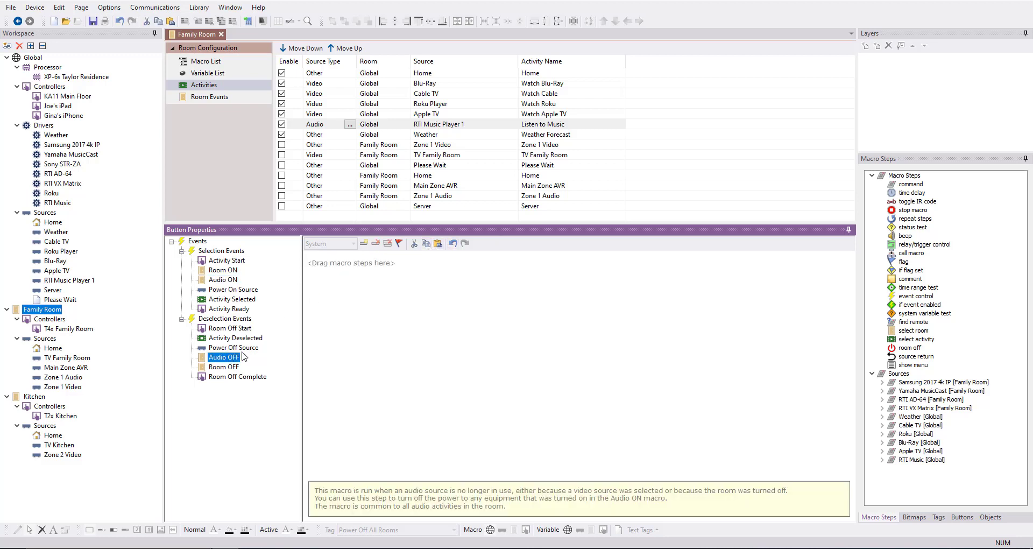
left_click(438, 244)
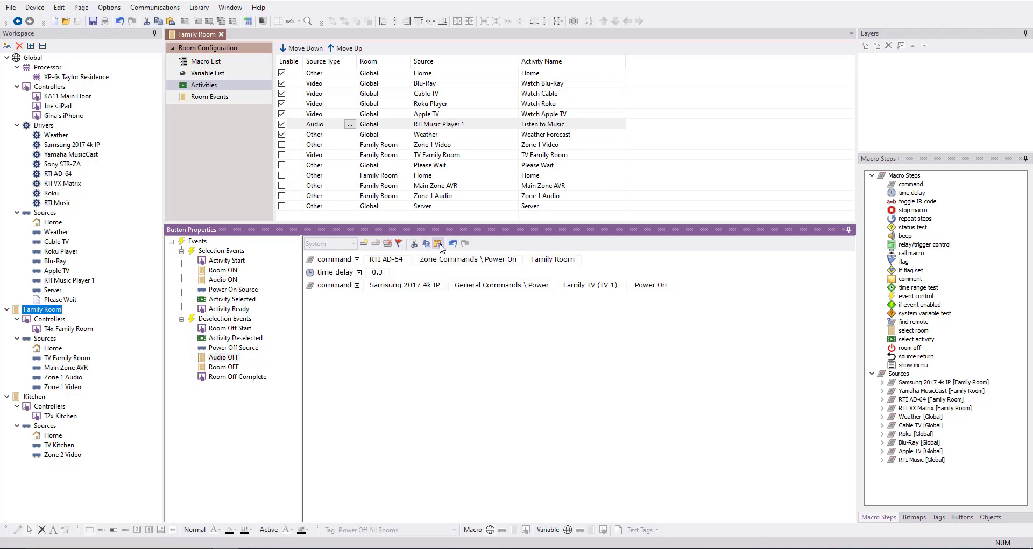
Delete the time delay and the Samsung 2017 4k IP power command from the Audio OFF event
key("Delete")
left_click(309, 275)
left_click(309, 275)
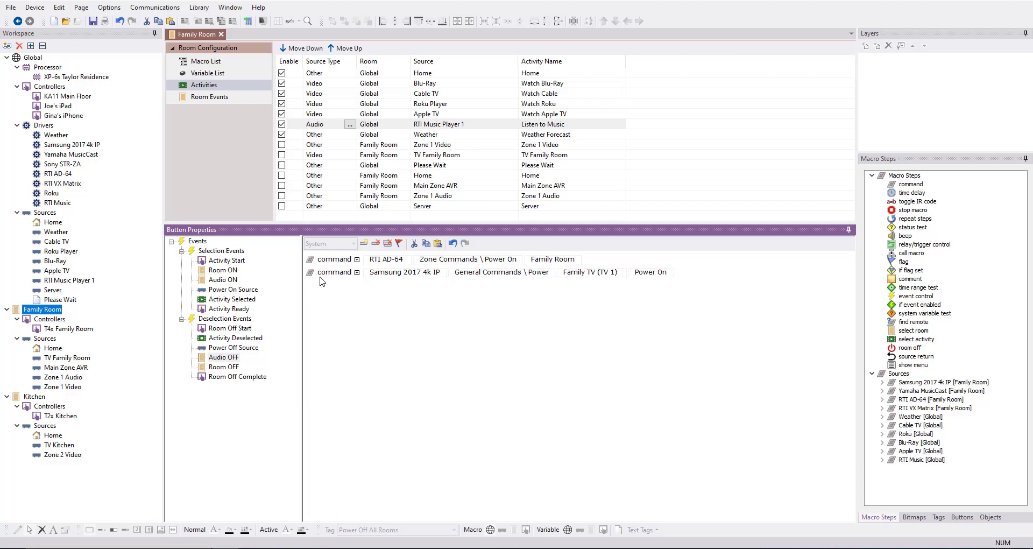
right_click(333, 275)
left_click(360, 282)
Change the Audio OFF event's RTI AD-64 command to Zone Commands \ Power Off for the Family Room
left_click(507, 263)
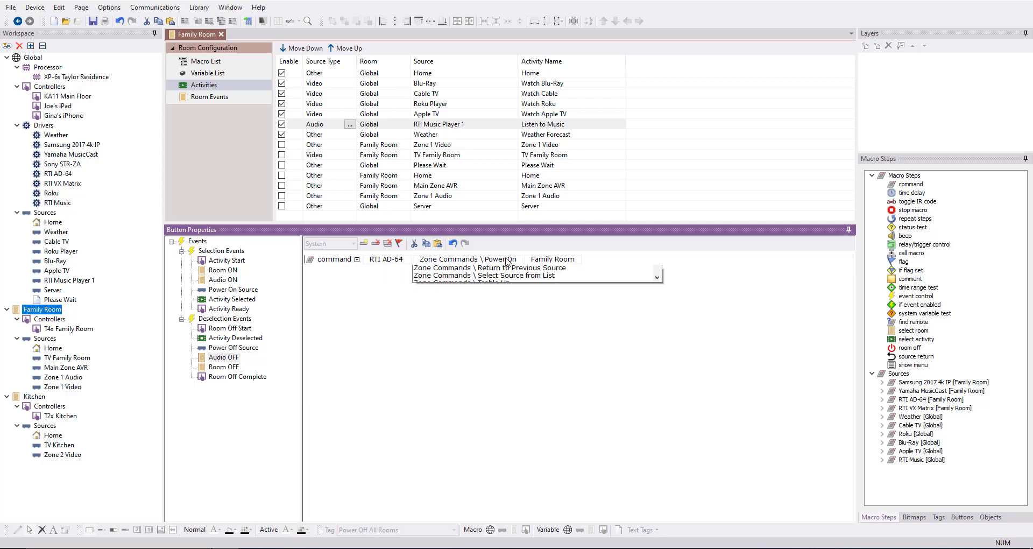
left_click(516, 277)
left_click(566, 262)
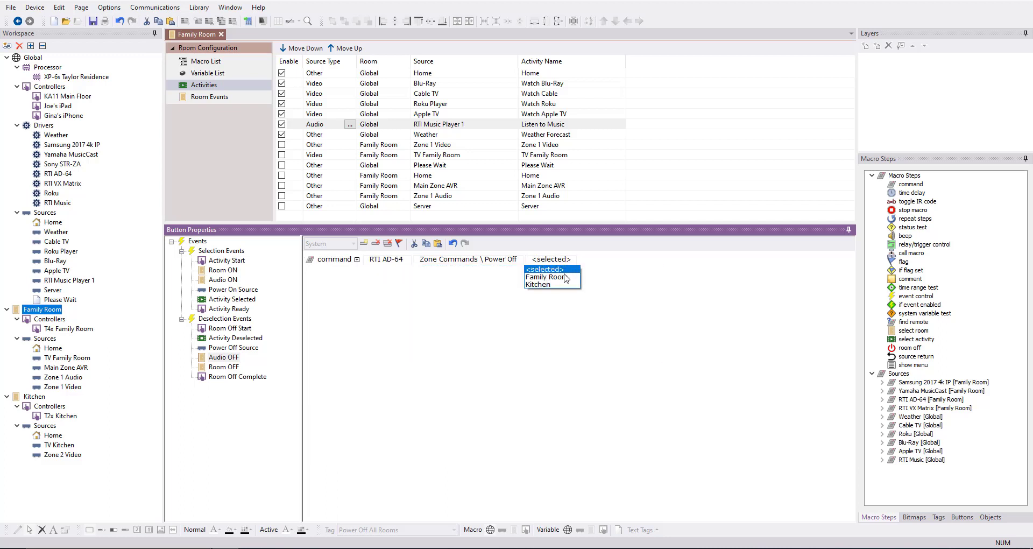
left_click(563, 280)
Review the Room OFF and Room Off Complete events, the Home activity's selection and deselection events, and the Weather Forecast activity
left_click(225, 367)
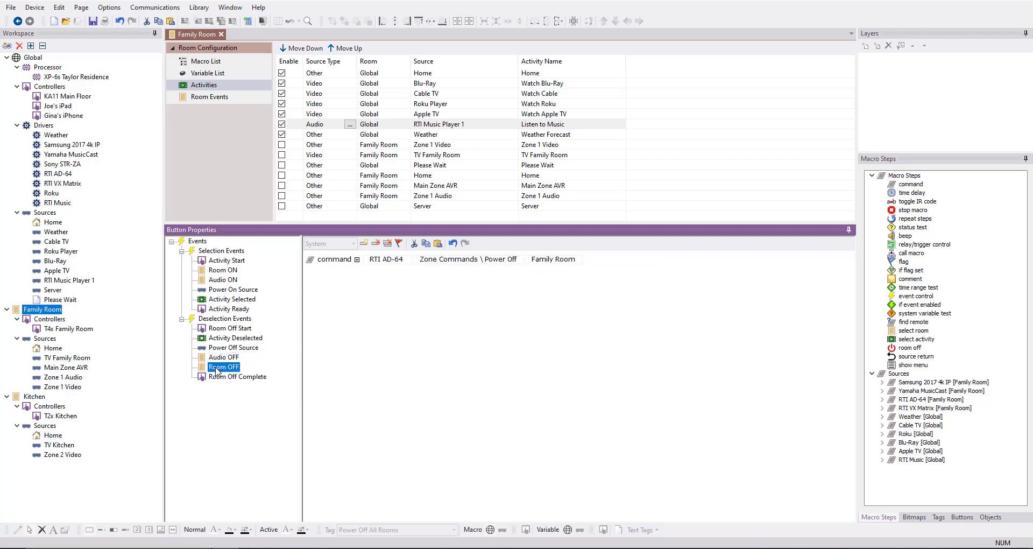
left_click(219, 377)
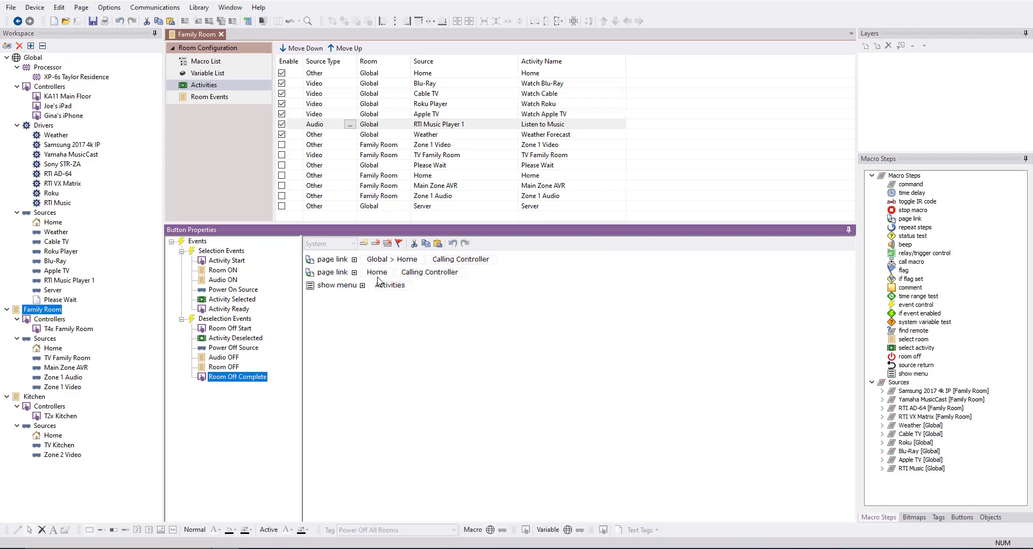
left_click(329, 75)
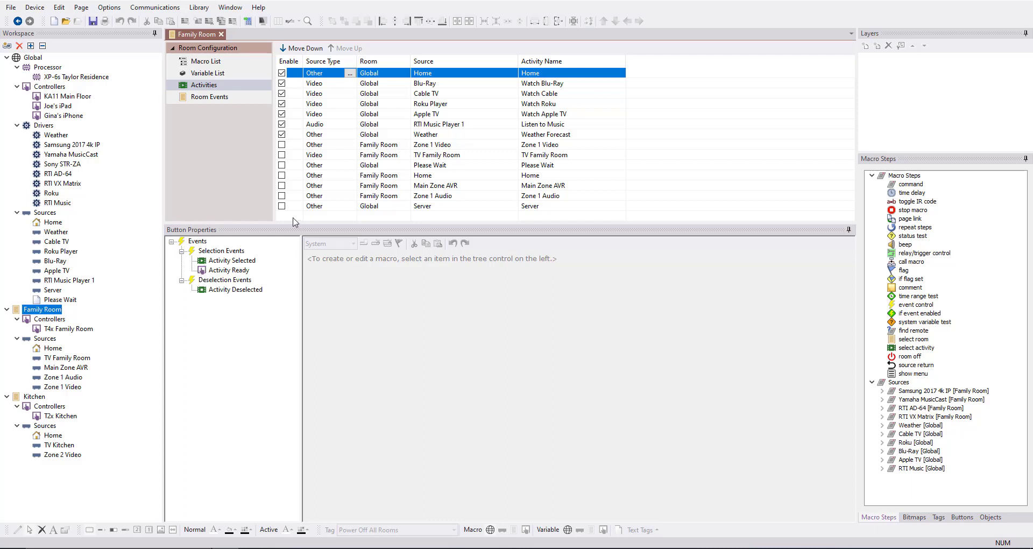
left_click(231, 261)
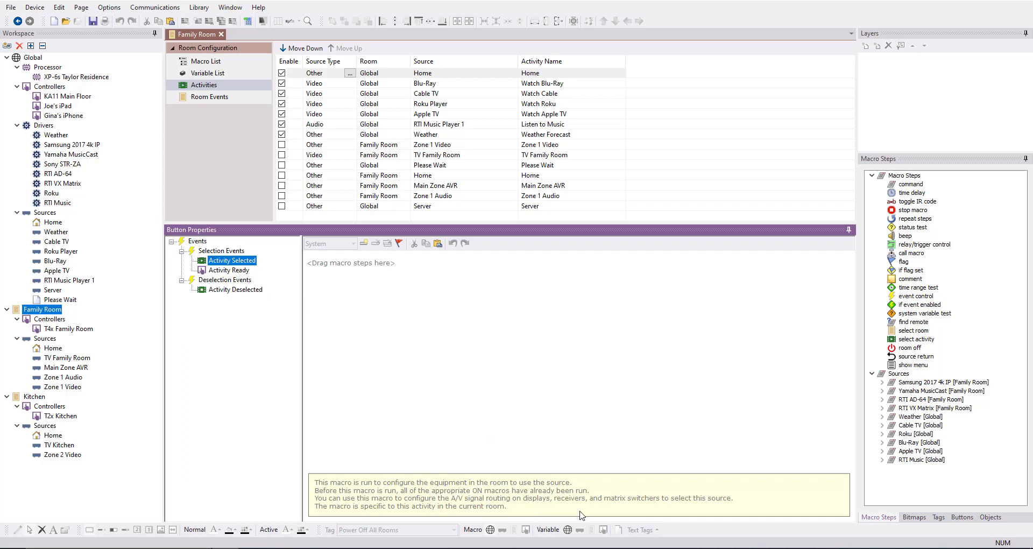
left_click(243, 271)
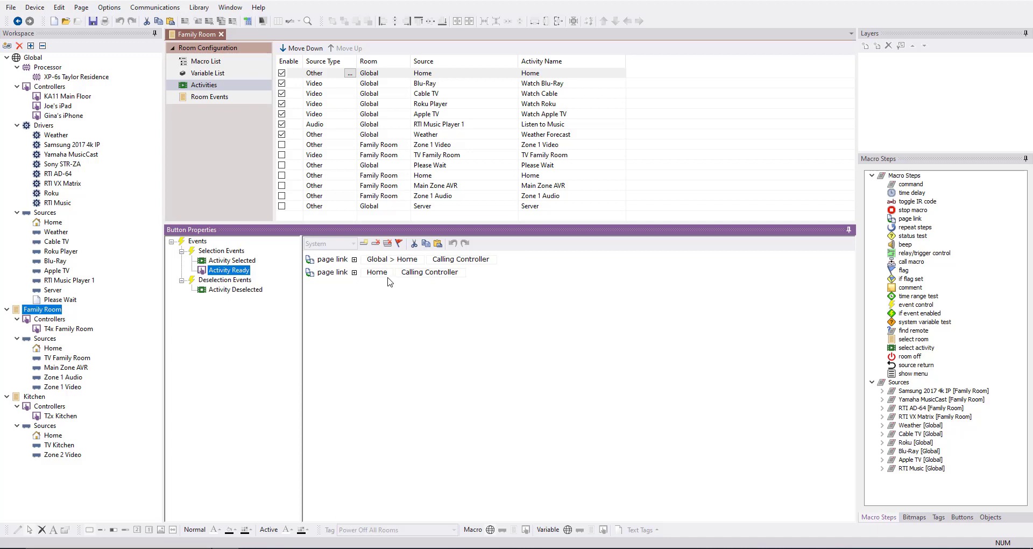
left_click(242, 290)
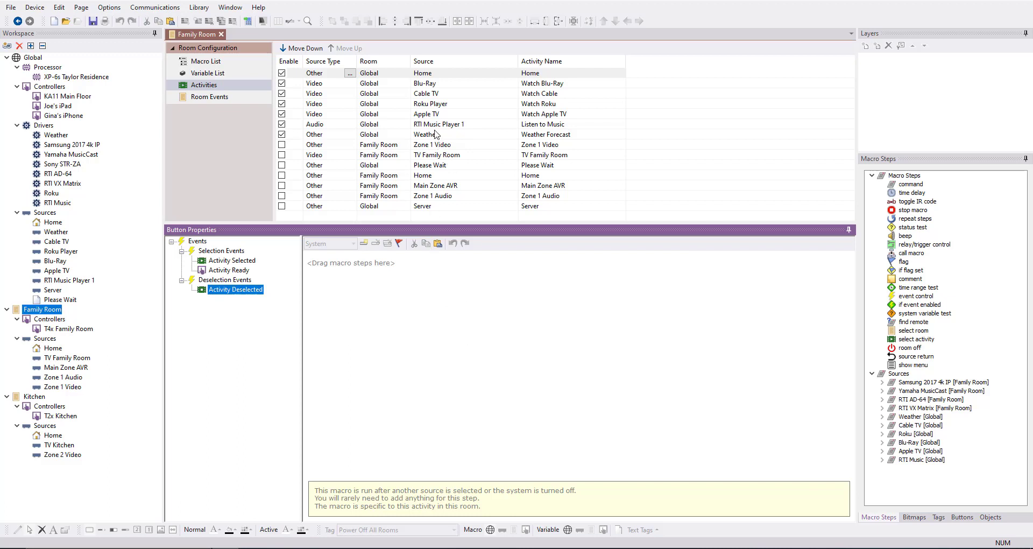
left_click(432, 135)
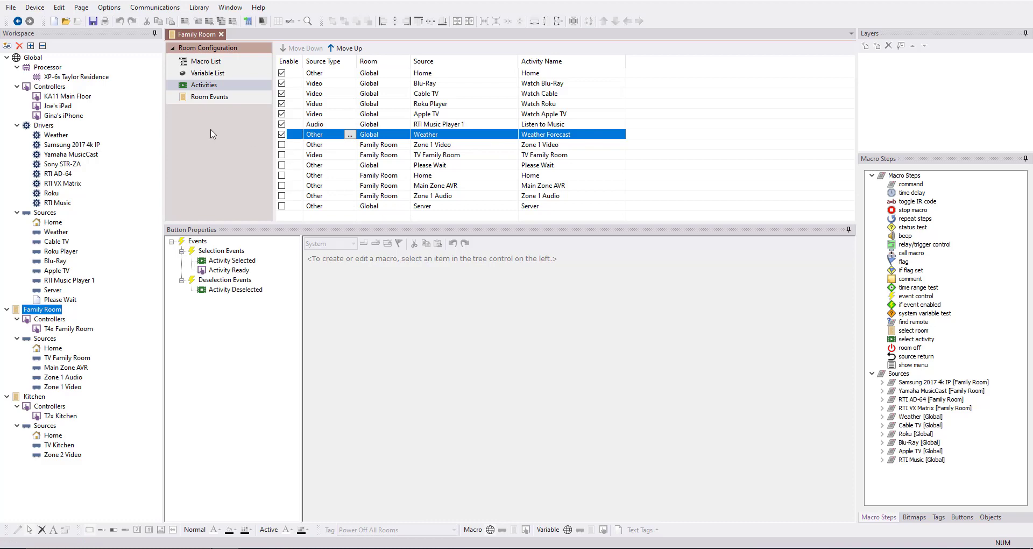
Disable the Kitchen in the global iPad controller's Room List and enable it again
double_click(56, 106)
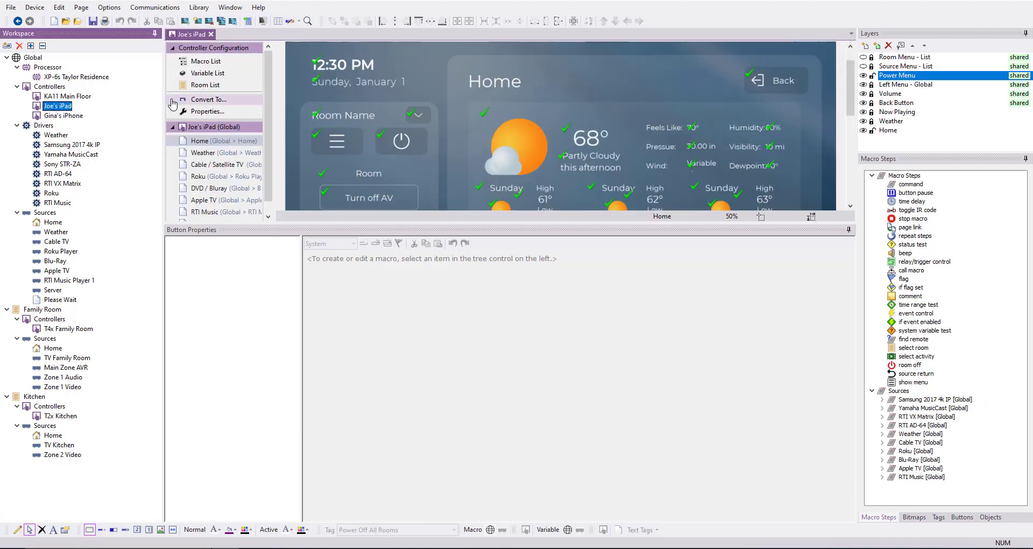
left_click(202, 86)
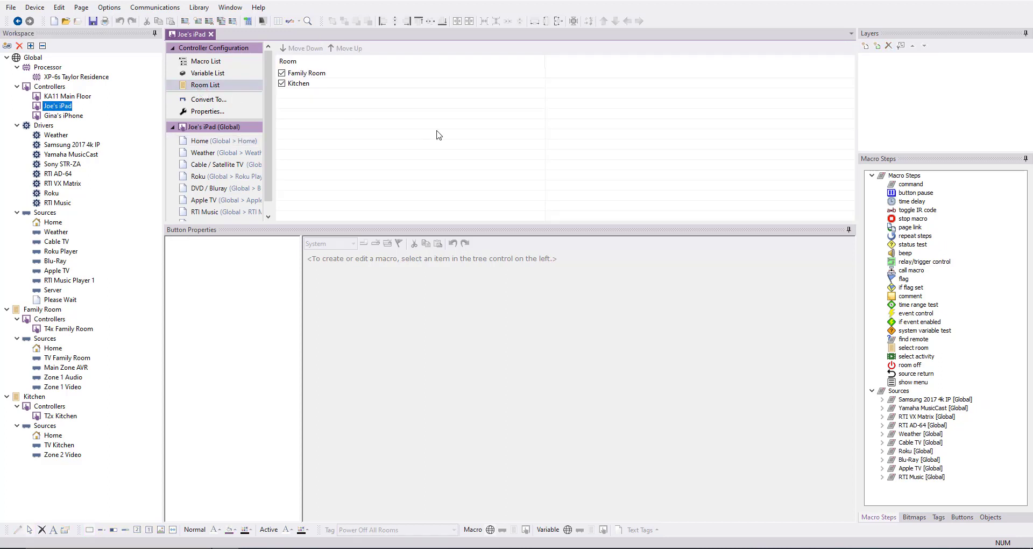
left_click(280, 84)
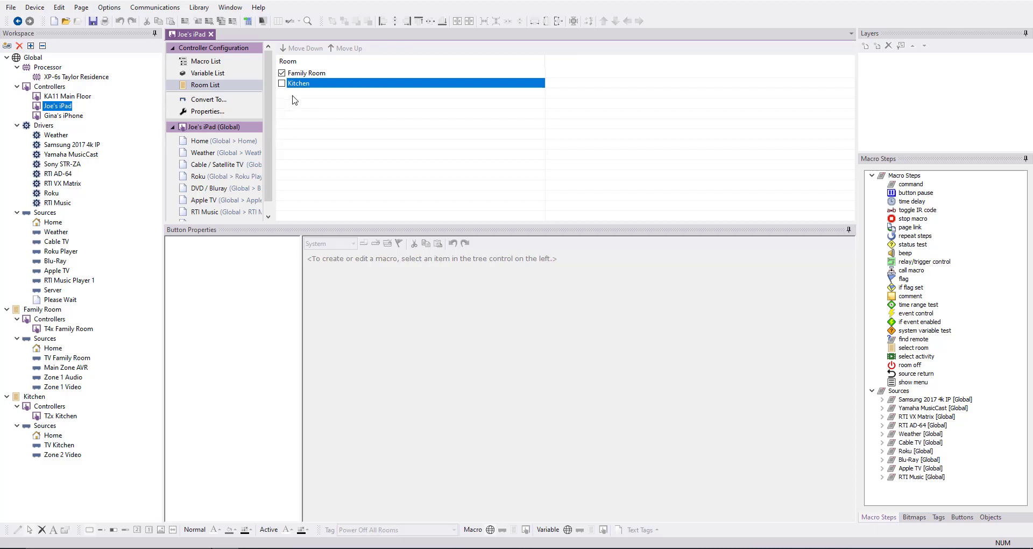
left_click(282, 84)
Browse the drivers available for adding to the workspace and view the details of the Anthem MRX x10 Series driver
left_click(7, 48)
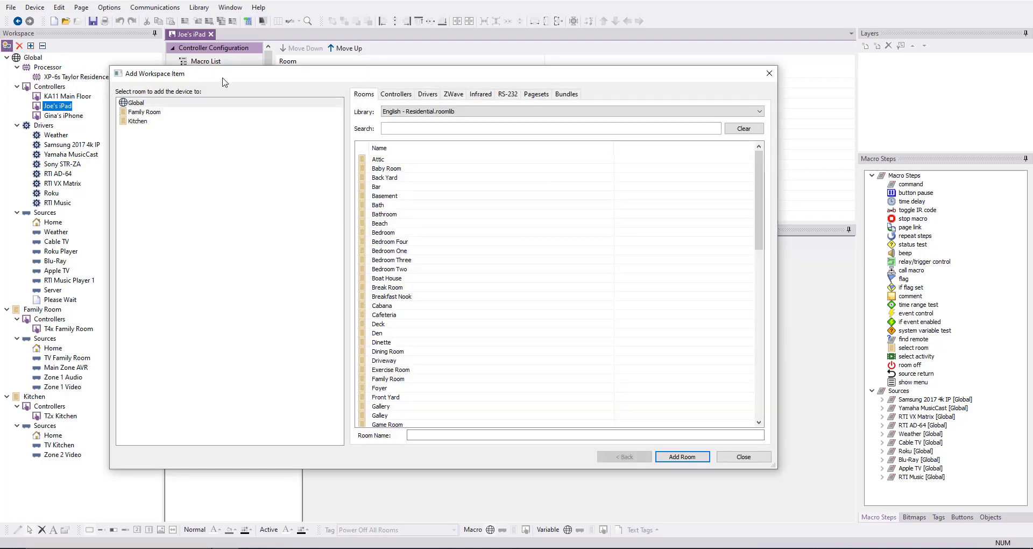
left_click(428, 95)
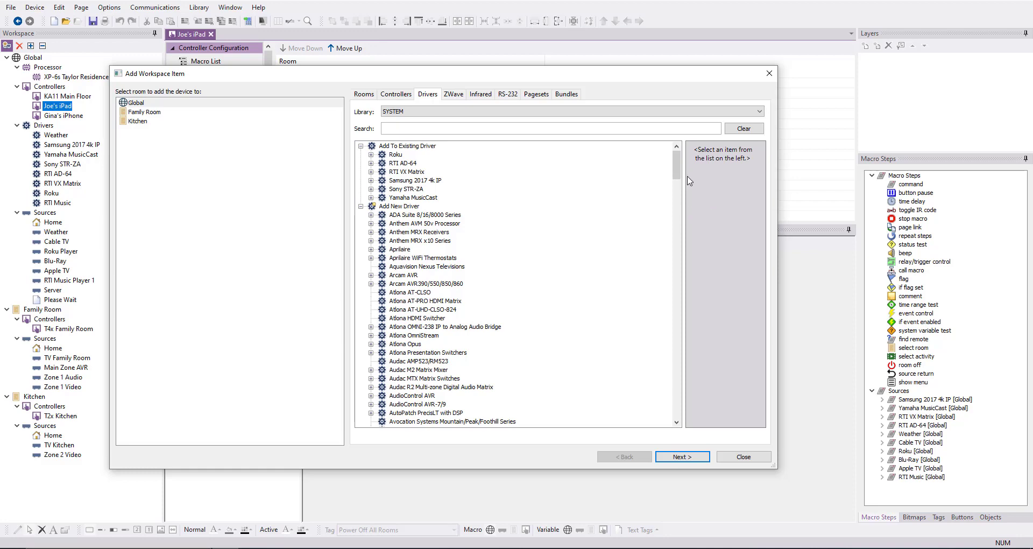
left_click_drag(678, 172, 662, 153)
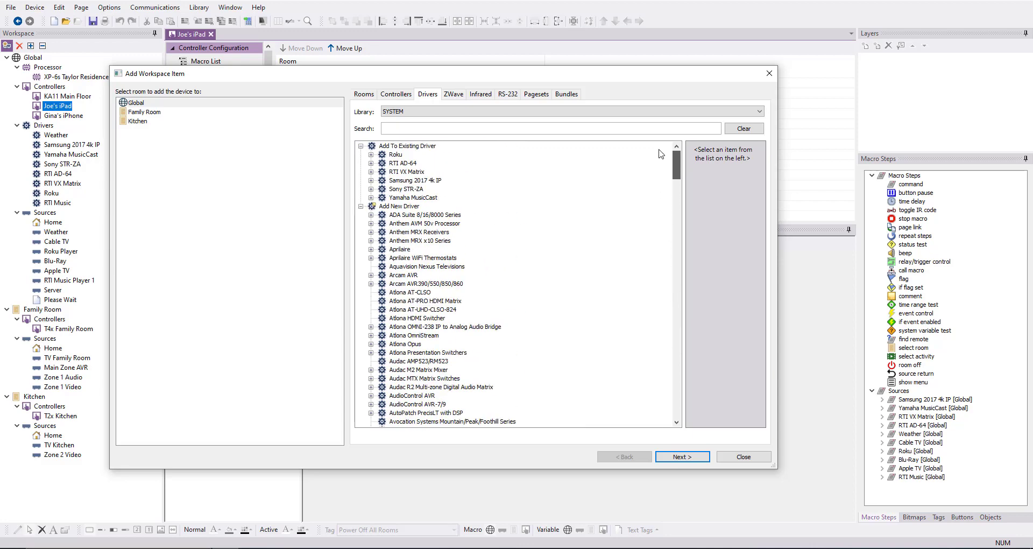
left_click(436, 242)
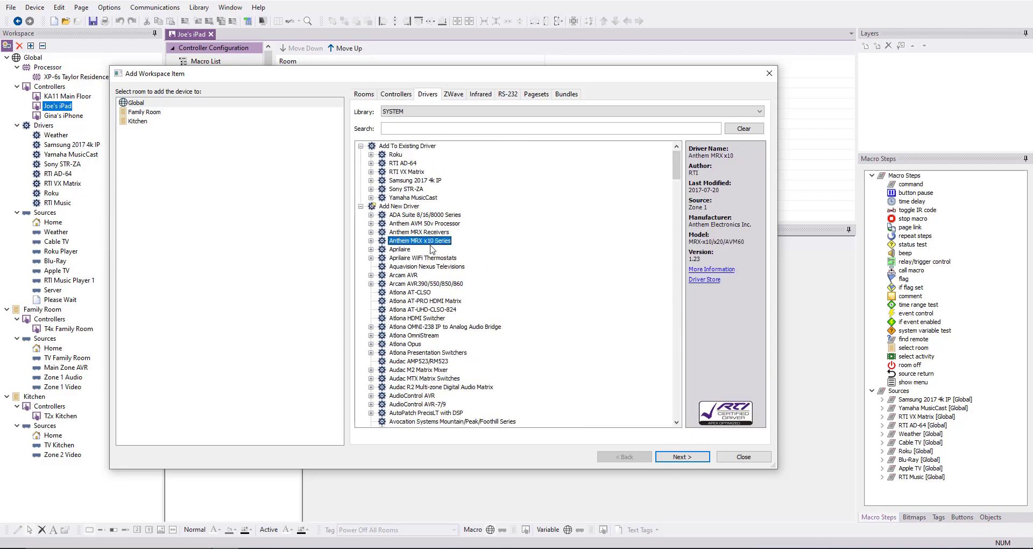
Review the Anthem MRX x10 driver's information, its Driver Store page and the store's DSP category
left_click(709, 270)
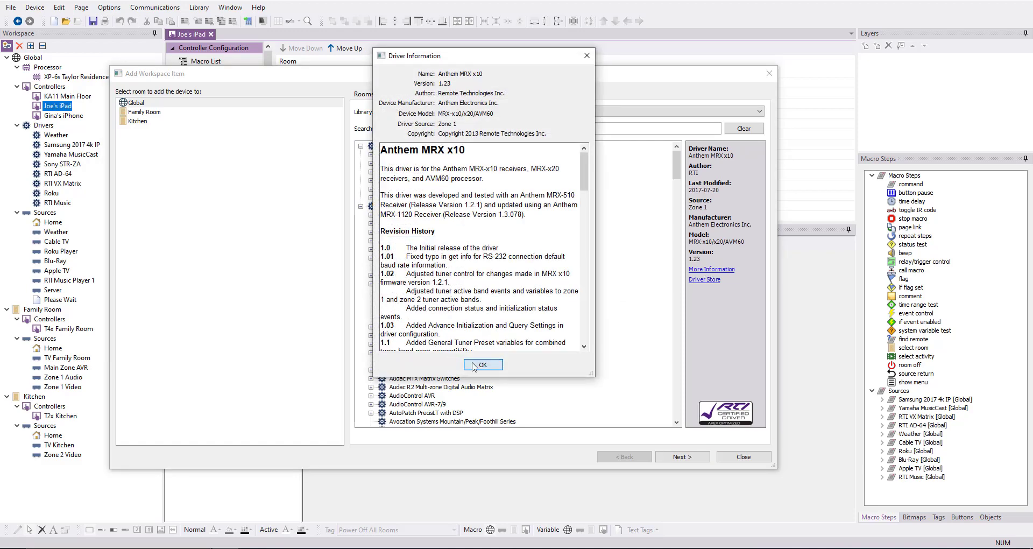
left_click(468, 364)
left_click(700, 285)
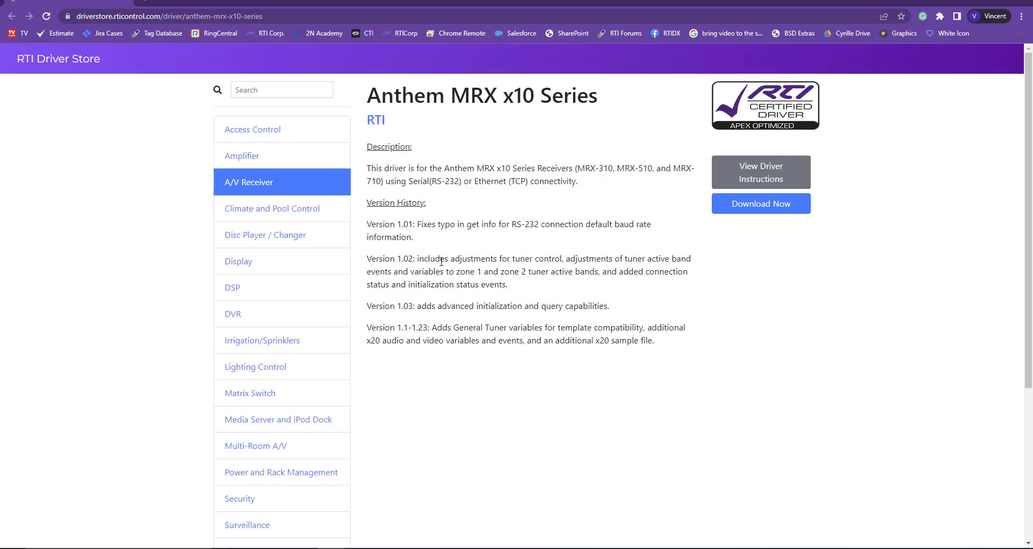
left_click(280, 211)
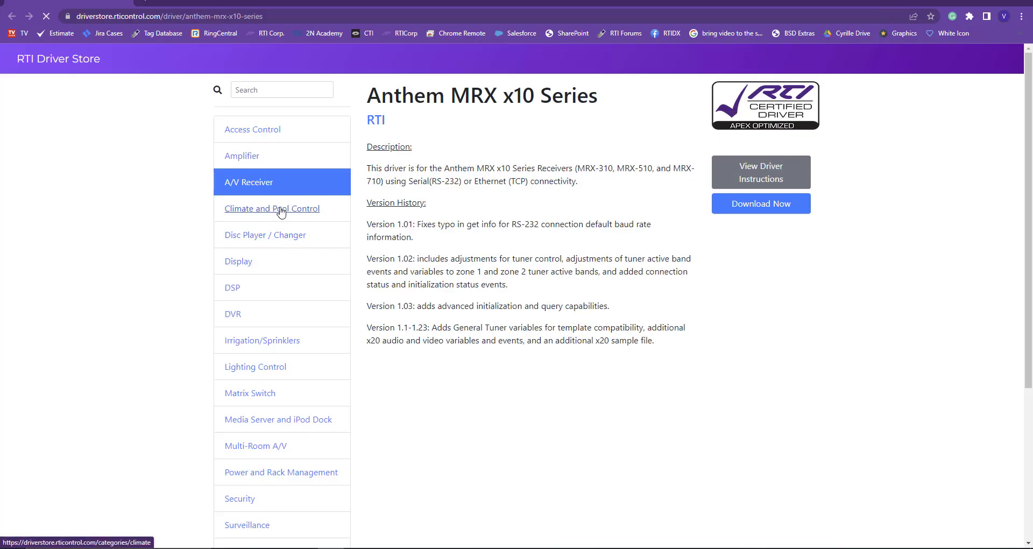
left_click(224, 290)
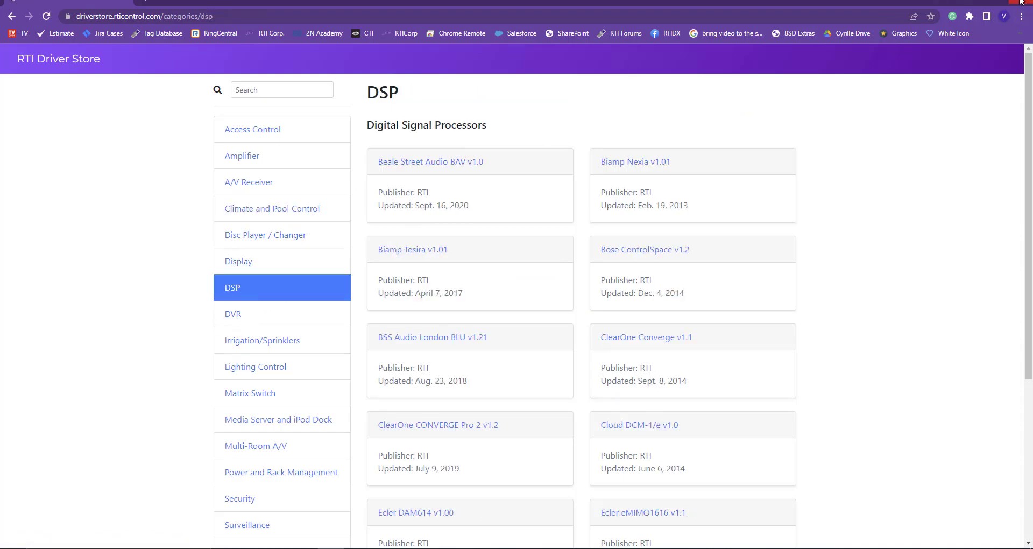
left_click(1021, 2)
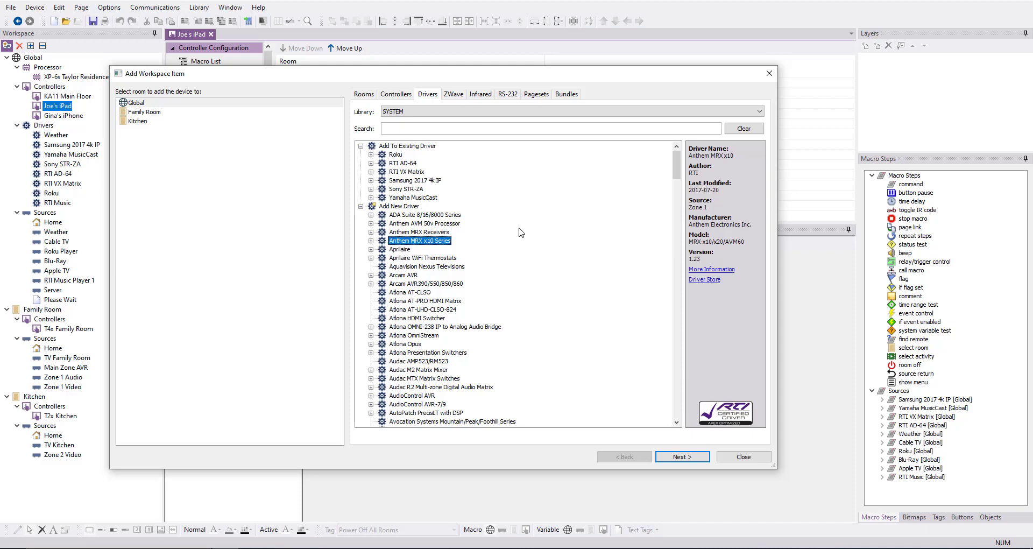
Browse the drivers in the USER library and close the workspace item dialog
left_click(405, 113)
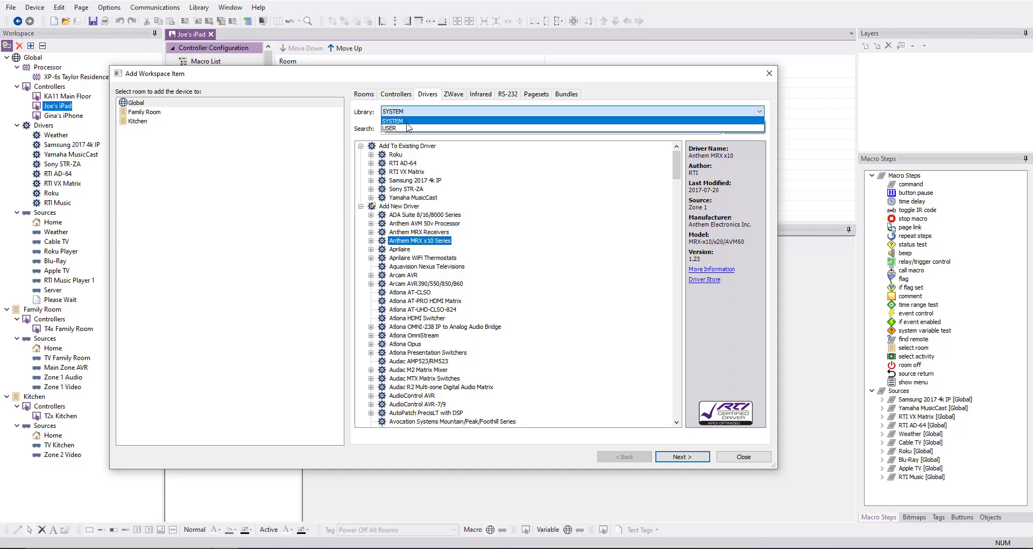
left_click(408, 128)
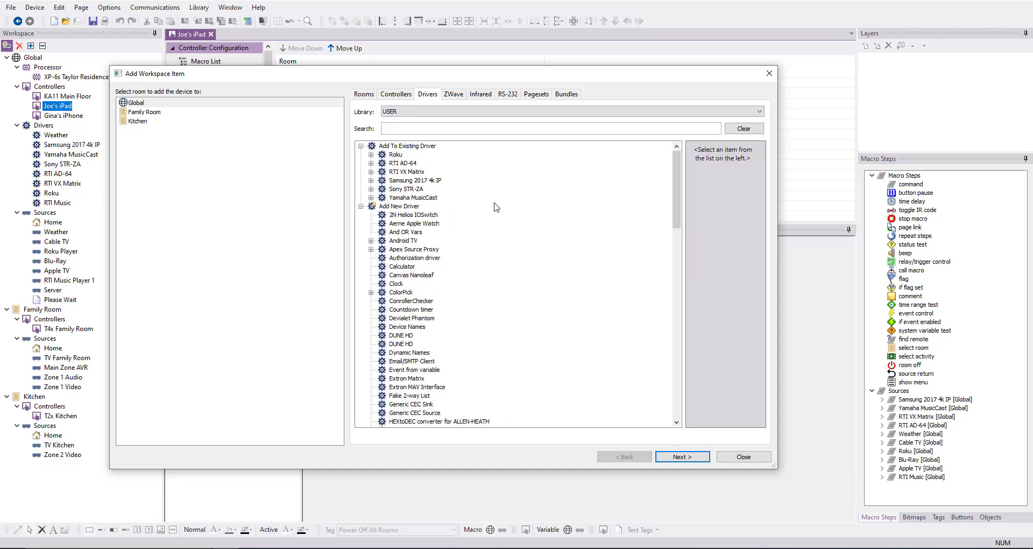
scroll(496, 207, "down", 5)
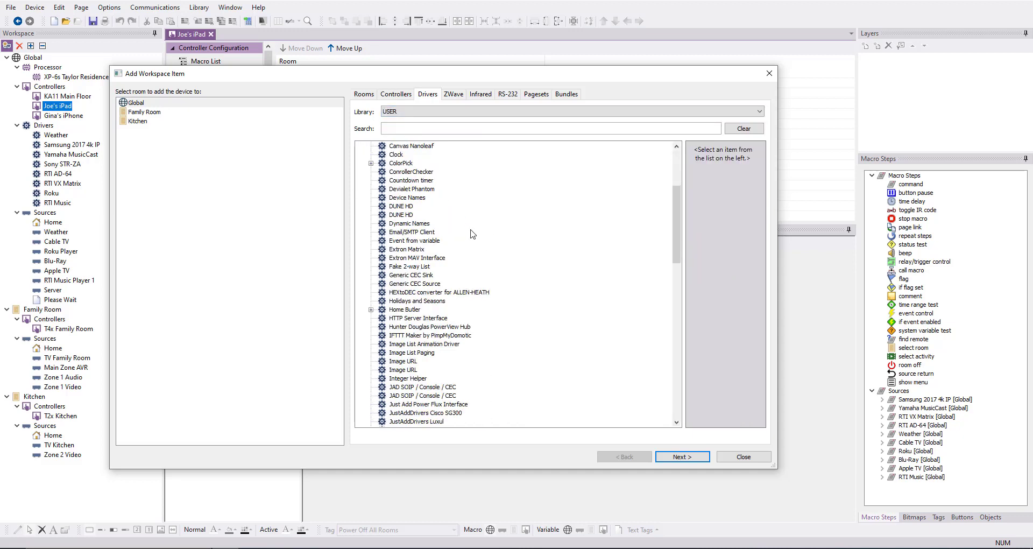
scroll(472, 234, "down", 3)
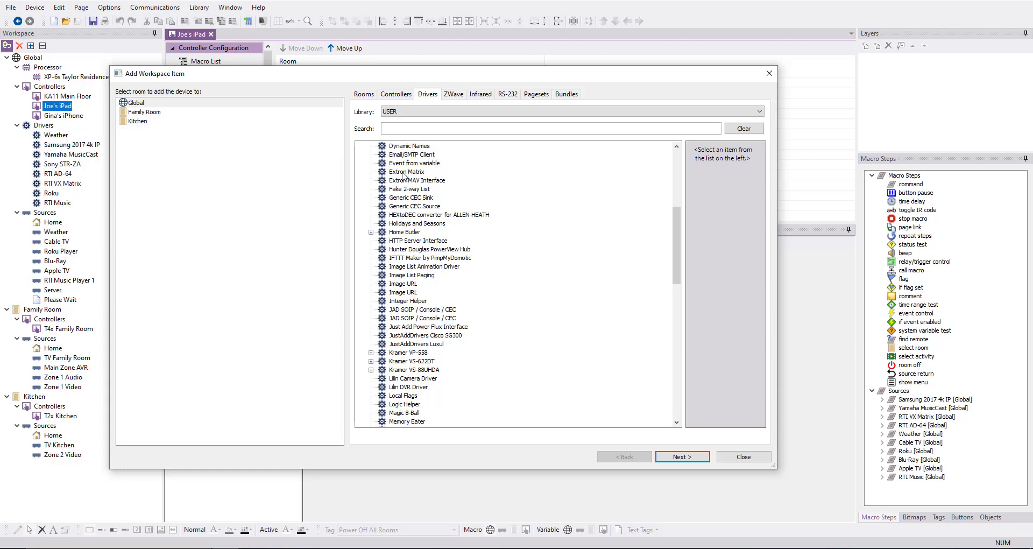
scroll(469, 205, "down", 15)
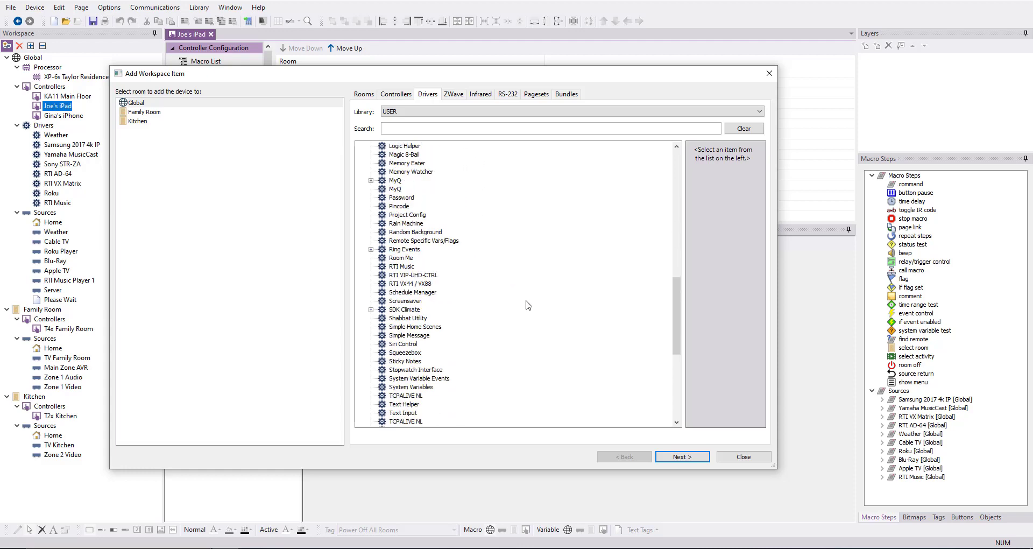
scroll(487, 300, "down", 5)
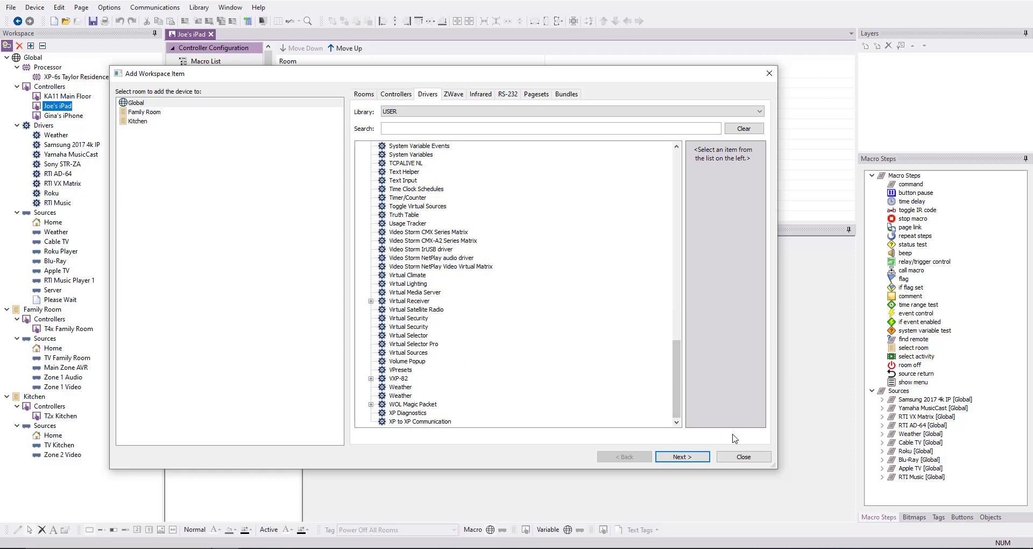
left_click(743, 457)
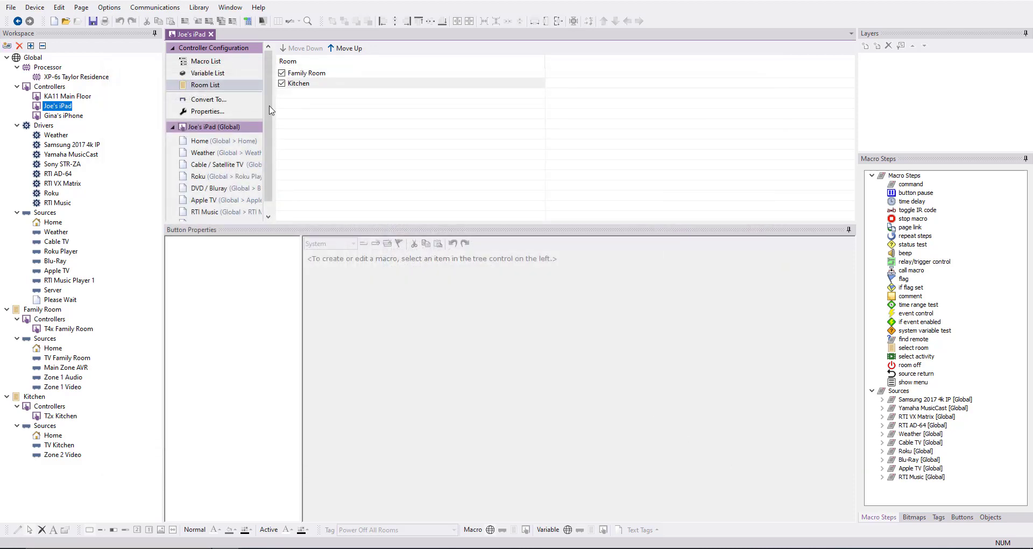
Move the Weather driver below Samsung 2017 4k IP in the workspace's driver list
left_click(47, 164)
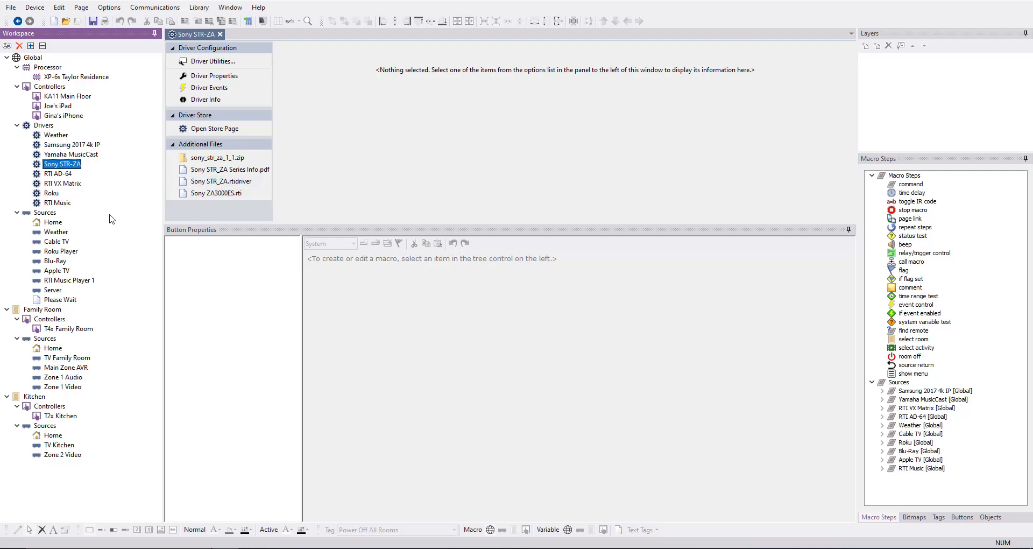
left_click(63, 138)
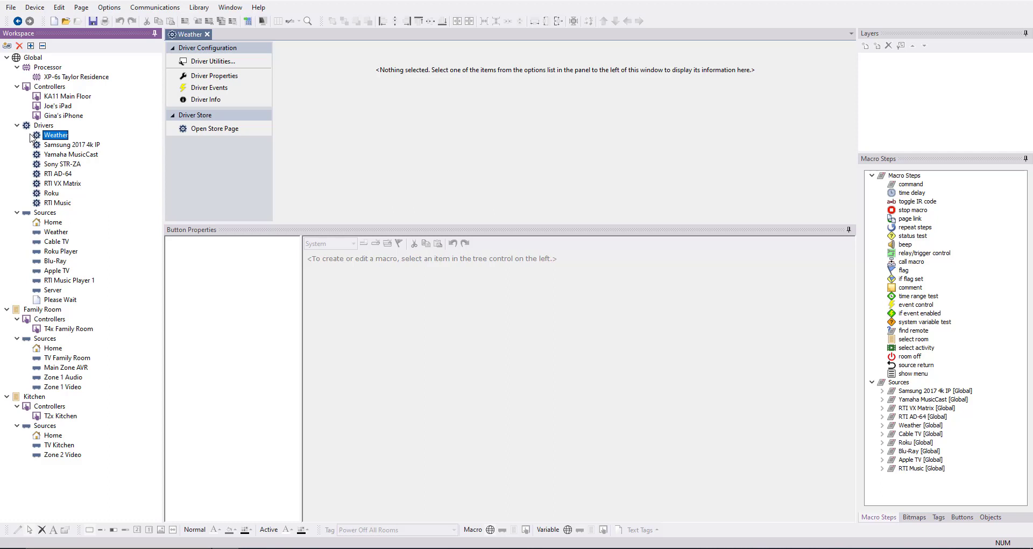
left_click_drag(38, 141, 52, 148)
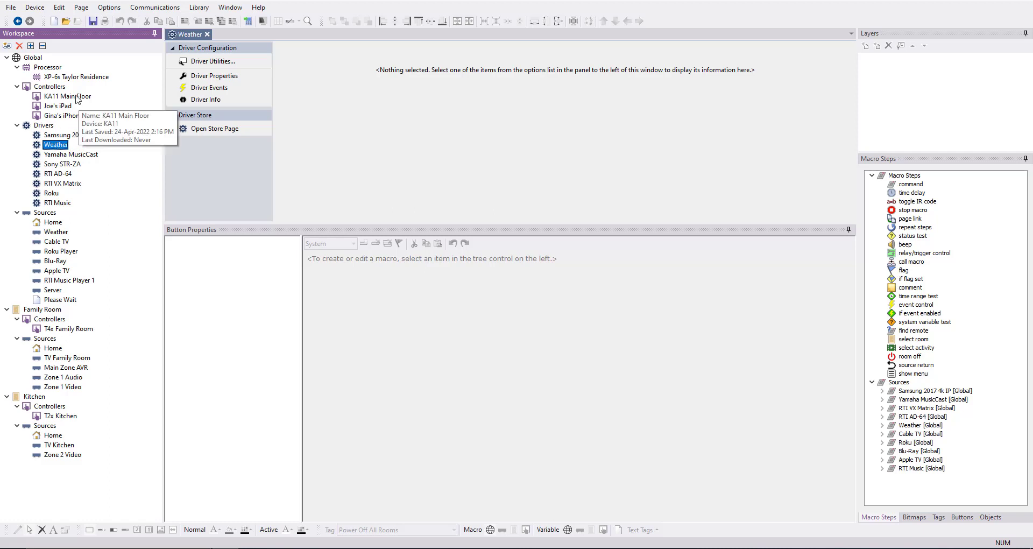
Start adding a workspace item and search its drivers for "lutron caseta"
left_click(6, 46)
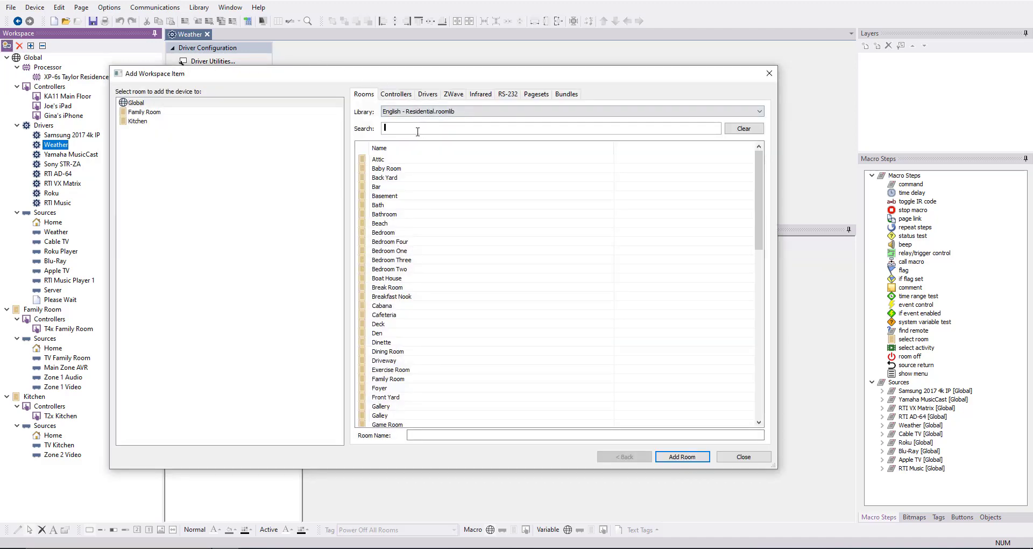
left_click(441, 131)
type("l")
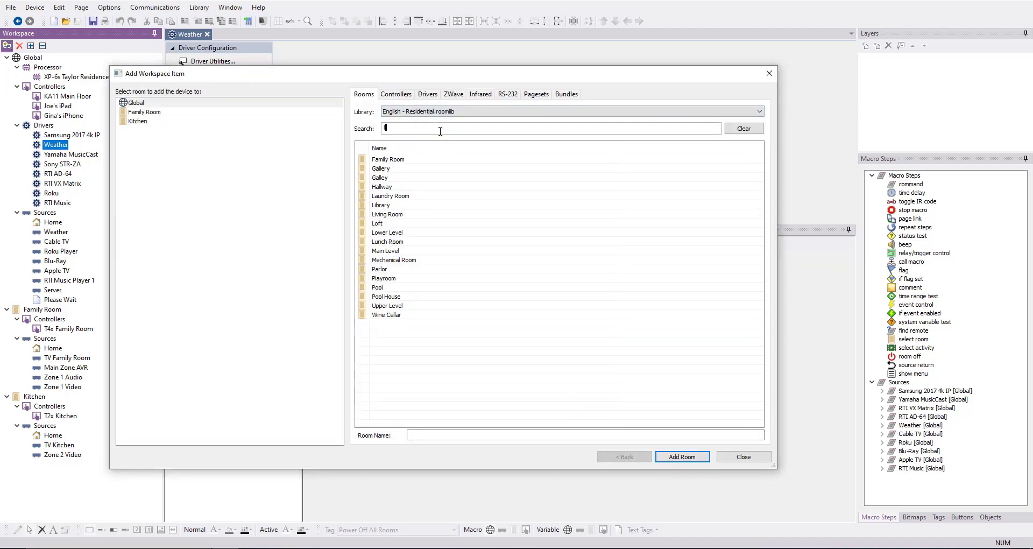
type("utron ca")
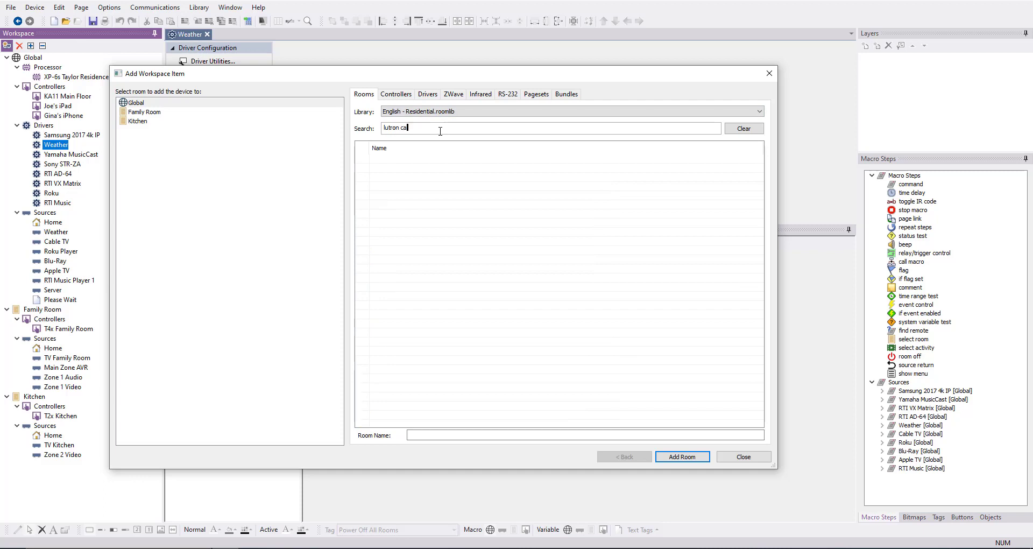
type("seta")
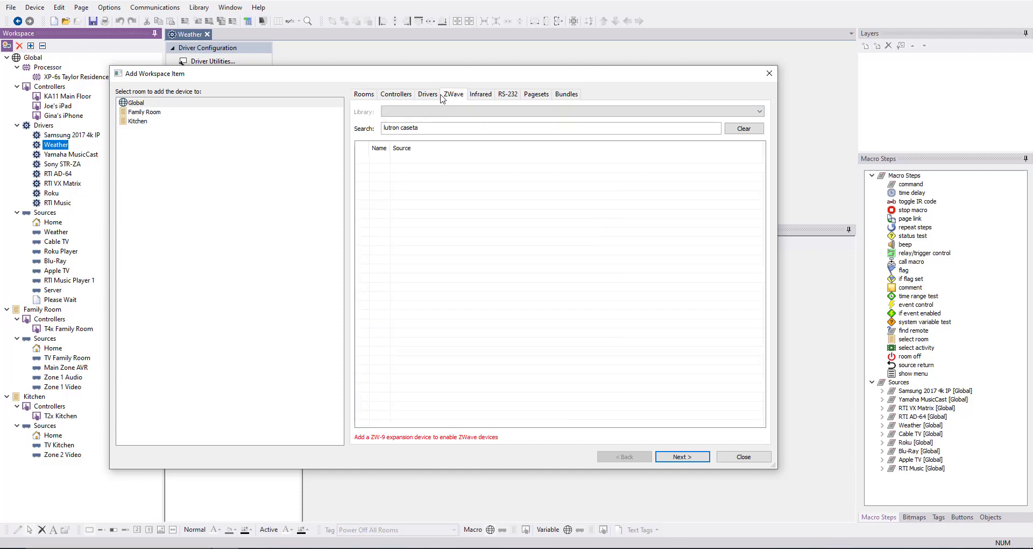
left_click(428, 94)
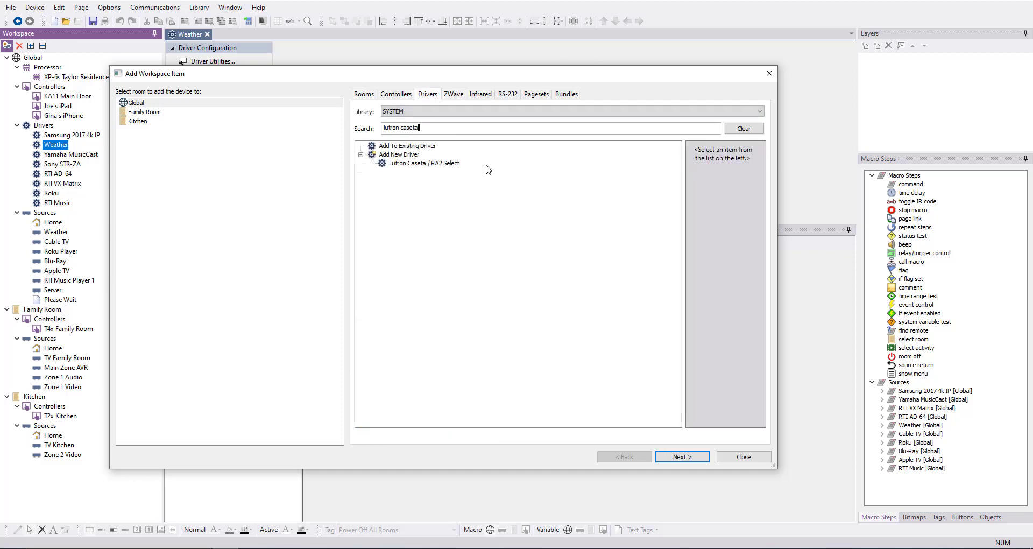
Add the Lutron Caseta / RA2 Select driver to Global as a Lighting type device with pages on all controllers
left_click(424, 171)
left_click(450, 165)
left_click(139, 103)
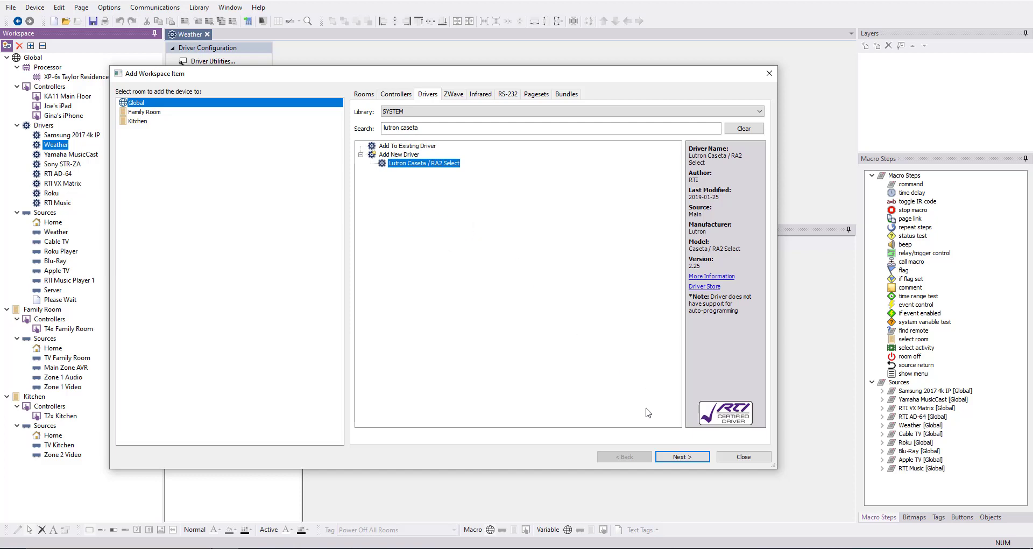
left_click(680, 456)
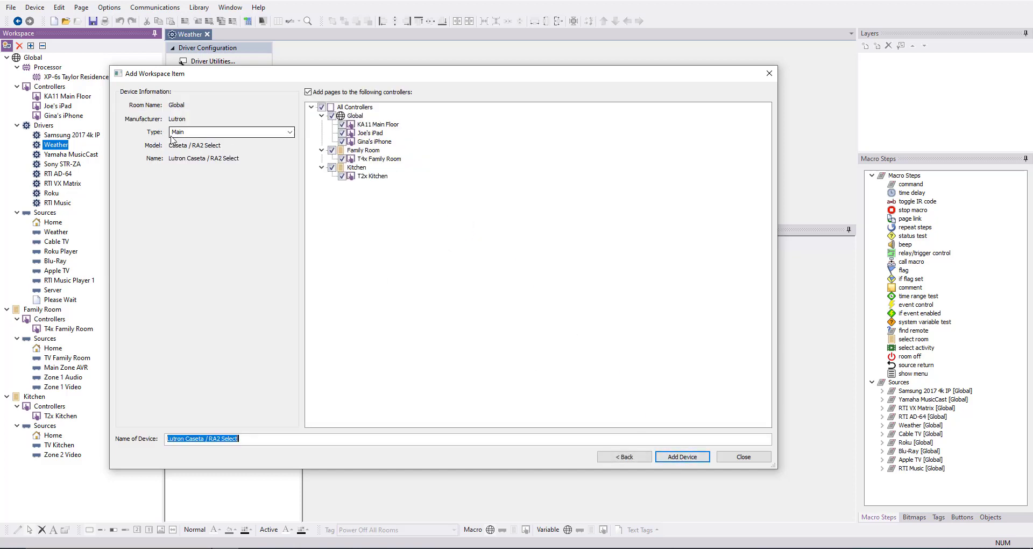
left_click(290, 132)
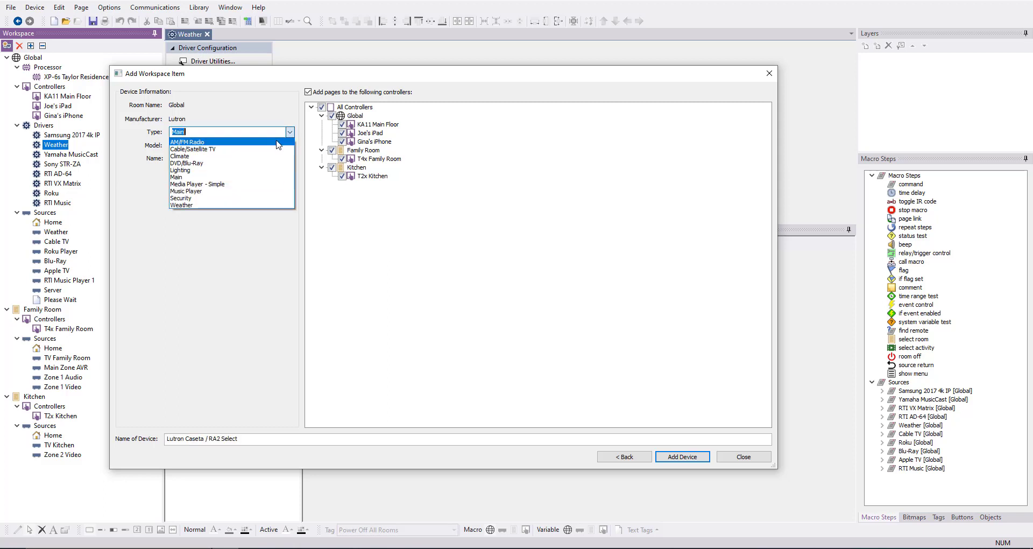
left_click(243, 170)
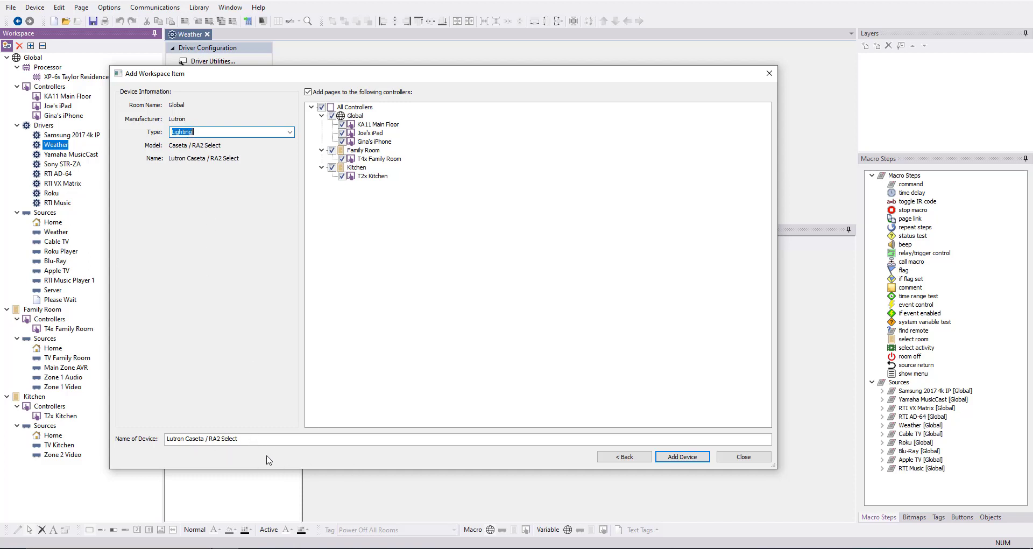
left_click(673, 457)
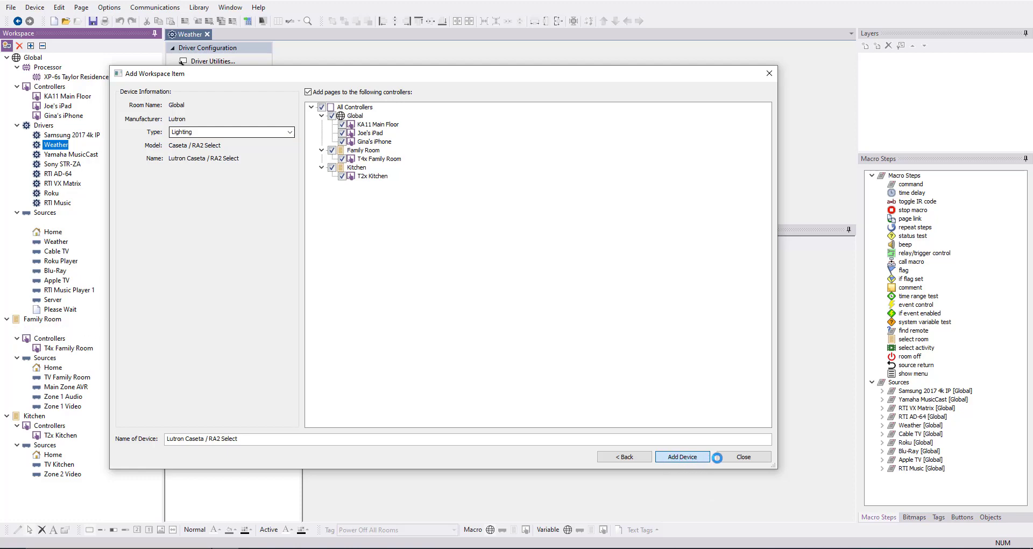
left_click(728, 458)
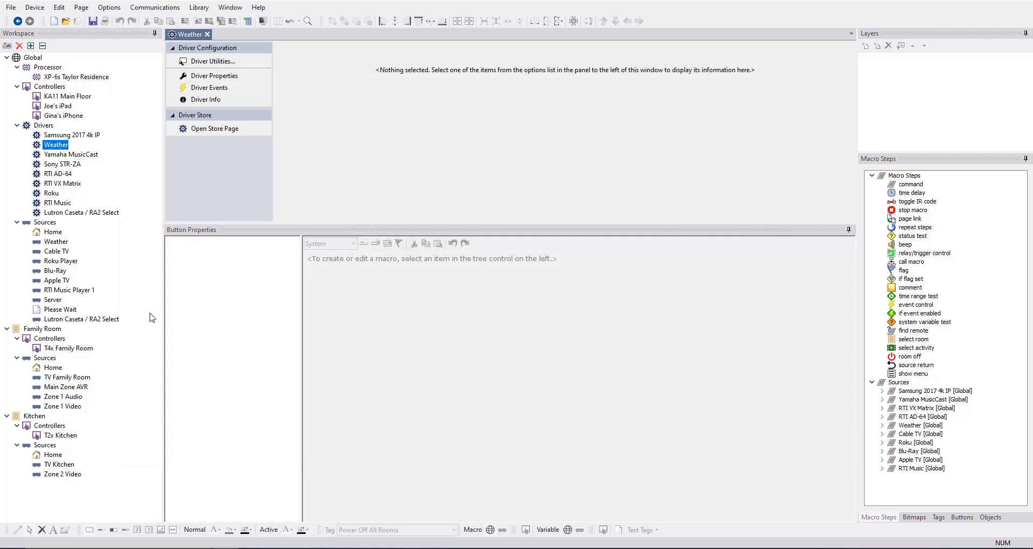
Review the Lutron Caseta / RA2 Select source's lighting pages for the KA11, the iPad, the iPhone and the T4x Family Room
left_click(75, 318)
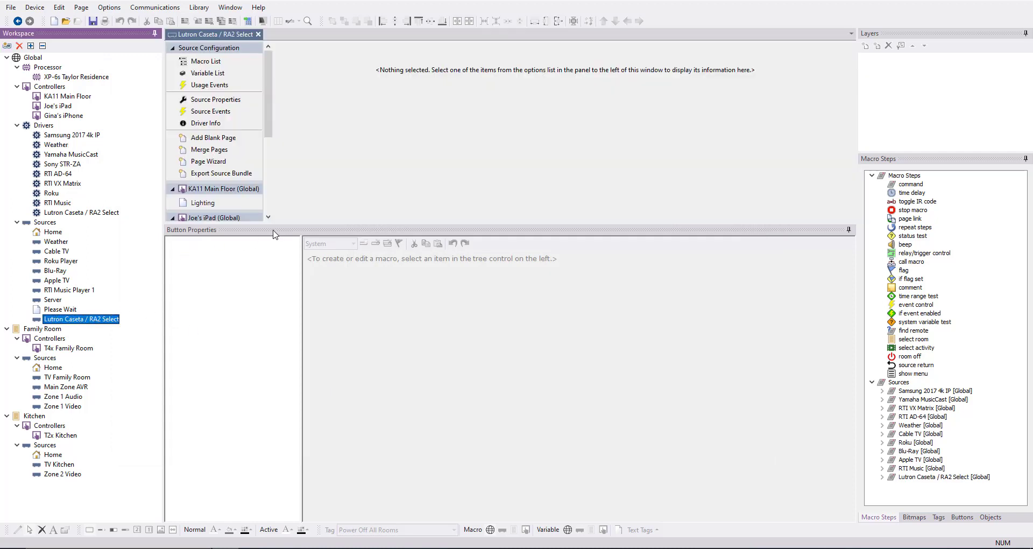
left_click_drag(274, 228, 274, 439)
left_click(213, 203)
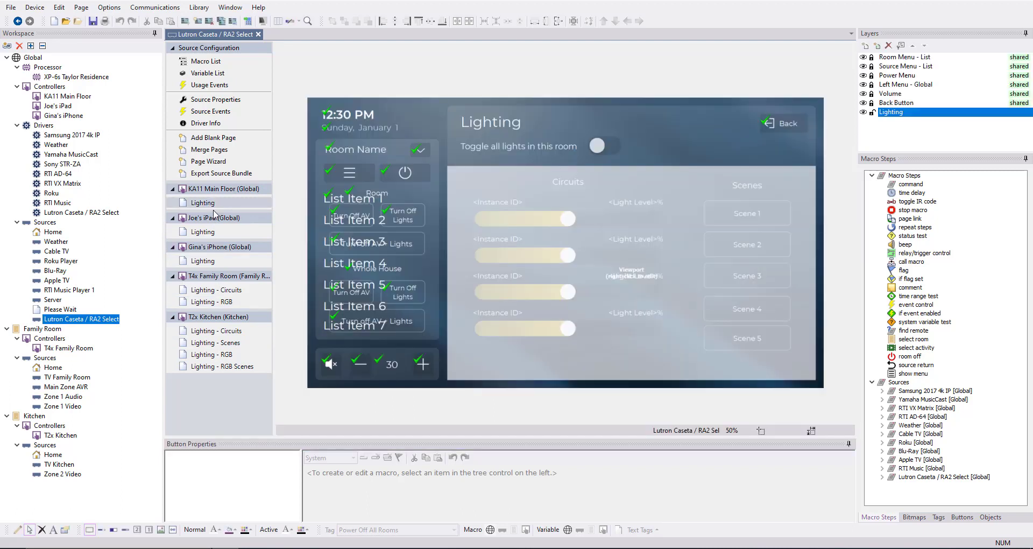
left_click(210, 233)
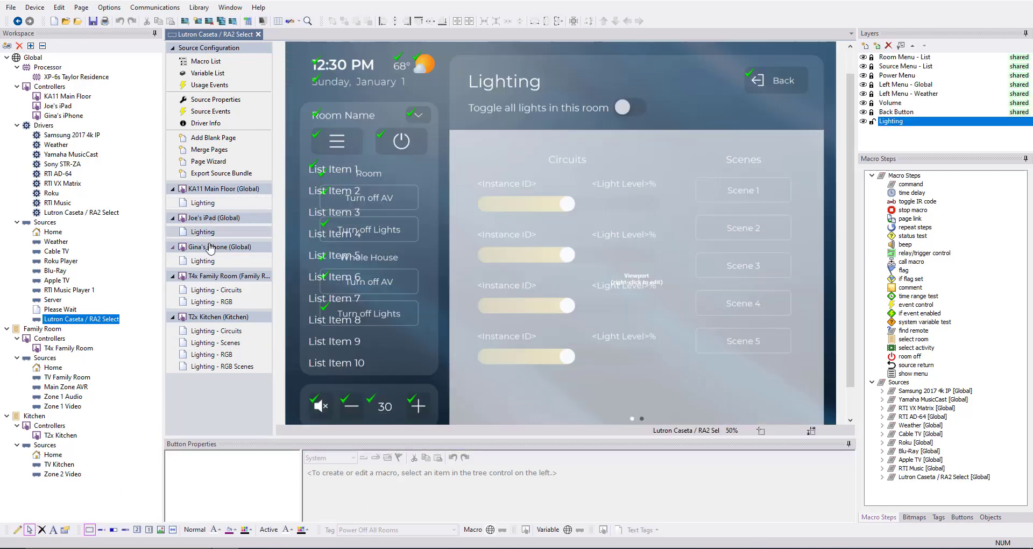
left_click(204, 261)
left_click(210, 292)
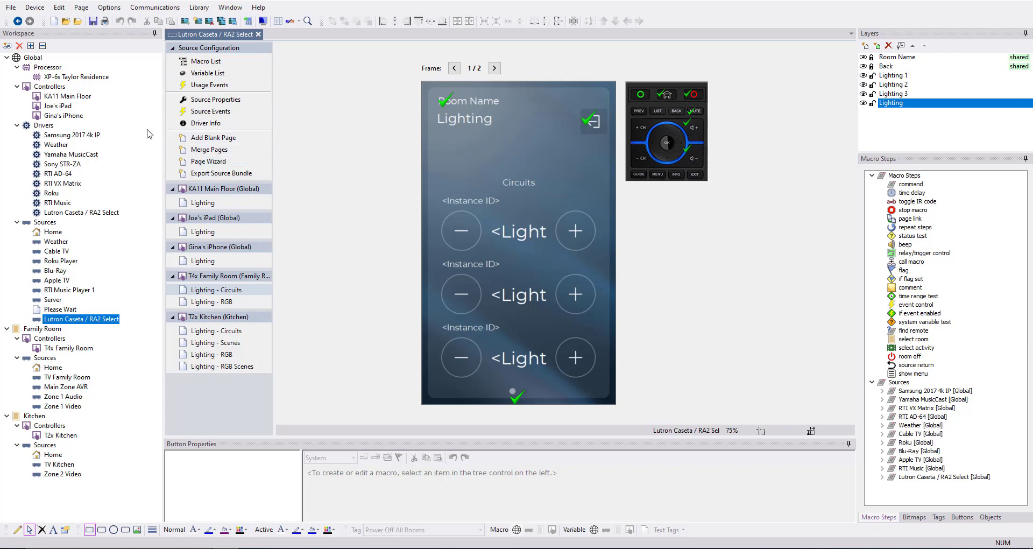
Set the city in the System Properties location settings to Orlando, Florida
left_click(8, 7)
left_click(54, 92)
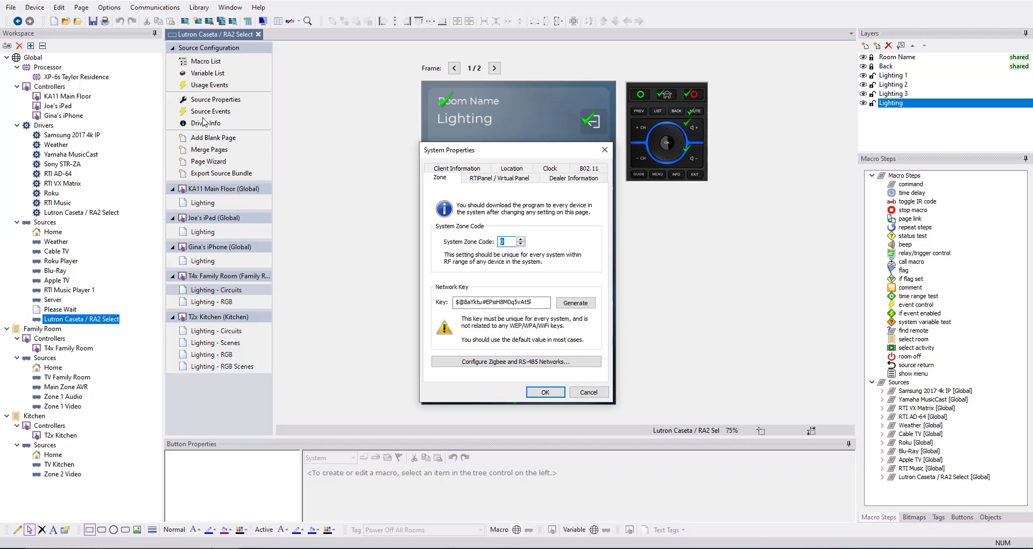
left_click(516, 171)
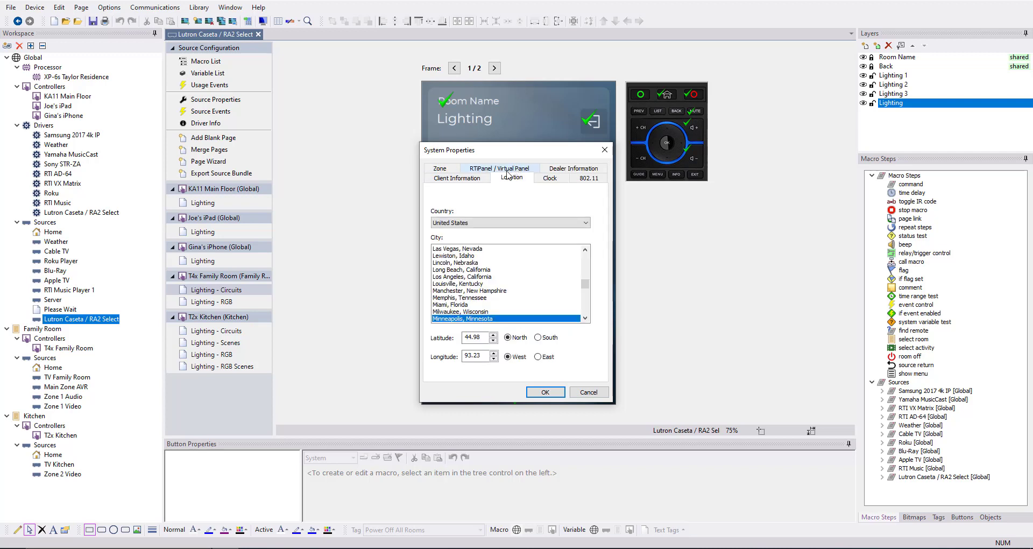
scroll(525, 285, "down", 2)
scroll(497, 280, "down", 2)
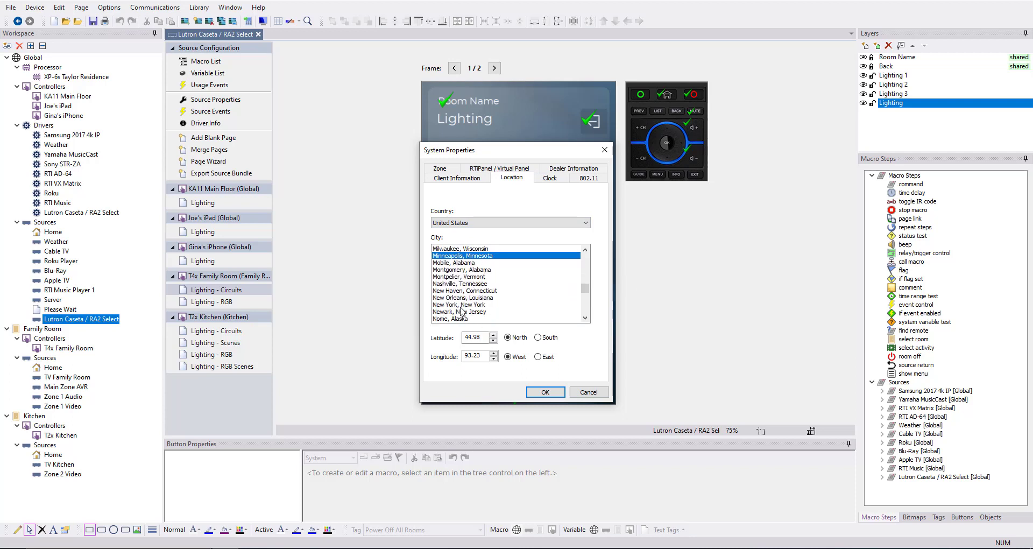
scroll(464, 302, "down", 1)
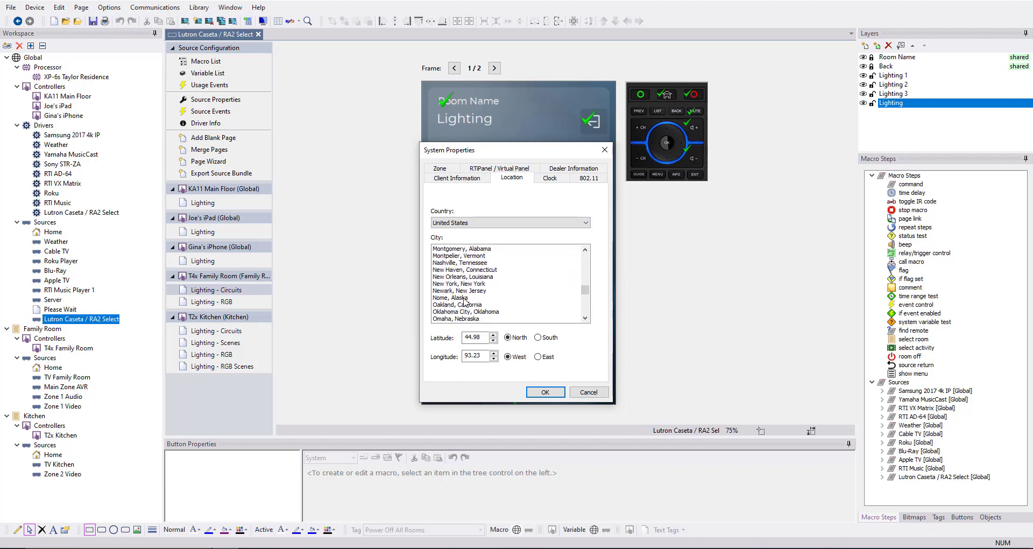
scroll(457, 304, "down", 1)
left_click(454, 304)
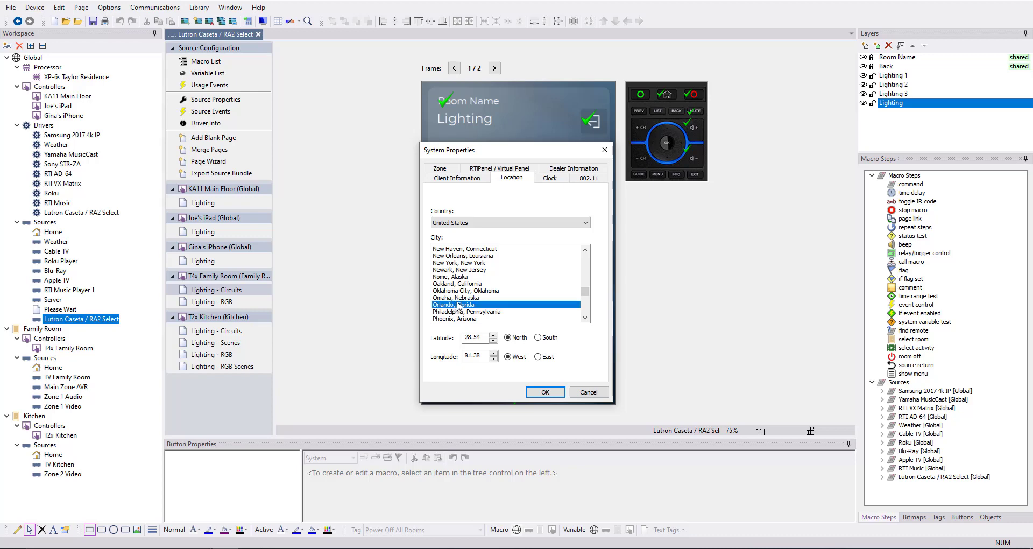
Set the system clock's time zone to (GMT-05:00) Eastern Time (US & Canada)
left_click(551, 178)
left_click(496, 298)
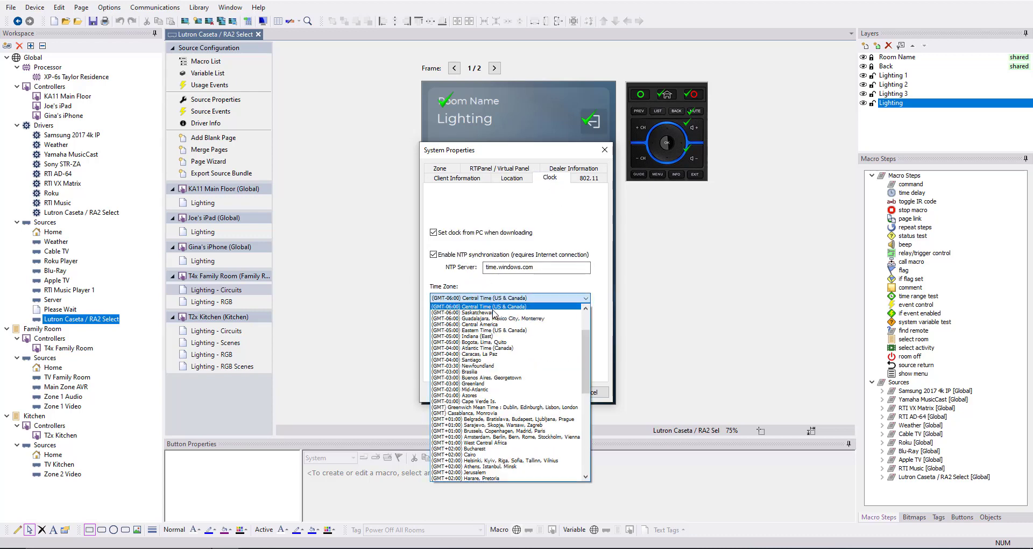
left_click(494, 331)
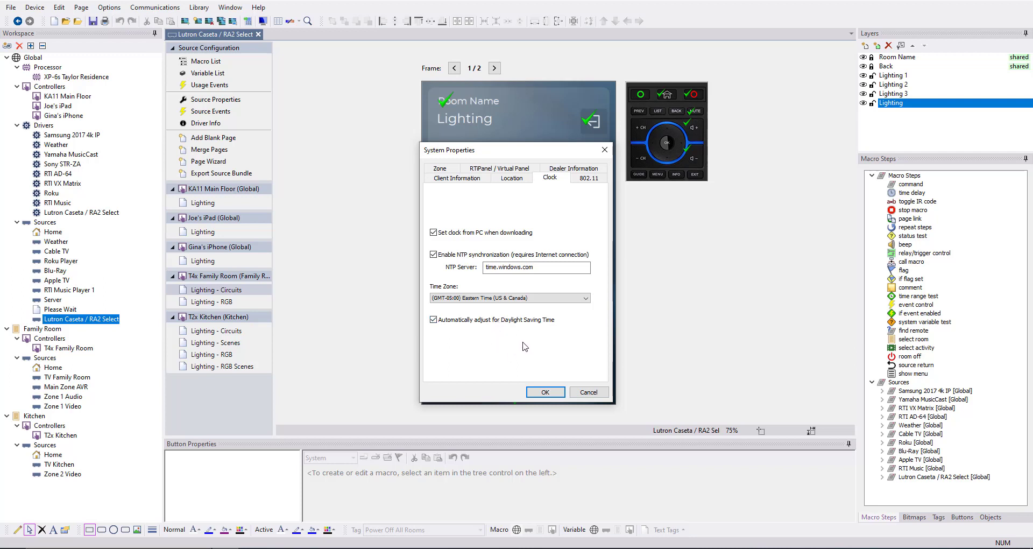
Add the wireless network "My Network" with WPA2-PSK authentication, AES encryption and the network key, and apply the system properties
left_click(586, 181)
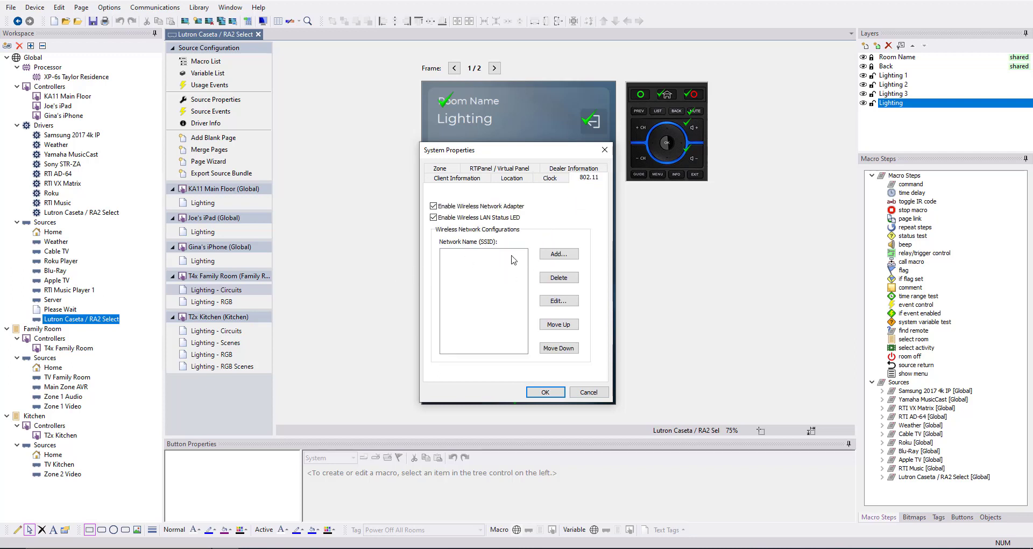
left_click(544, 254)
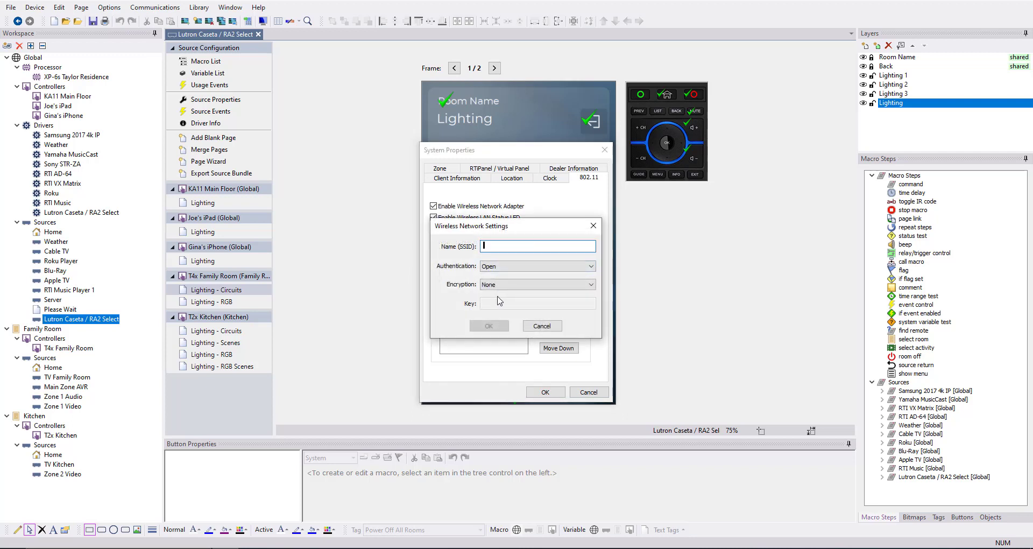
type("My Network")
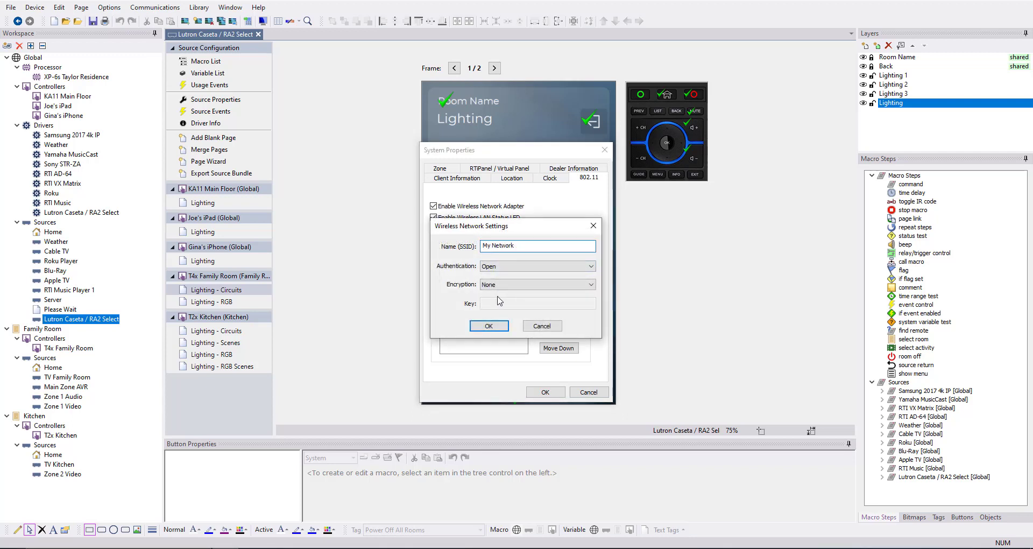
left_click(538, 265)
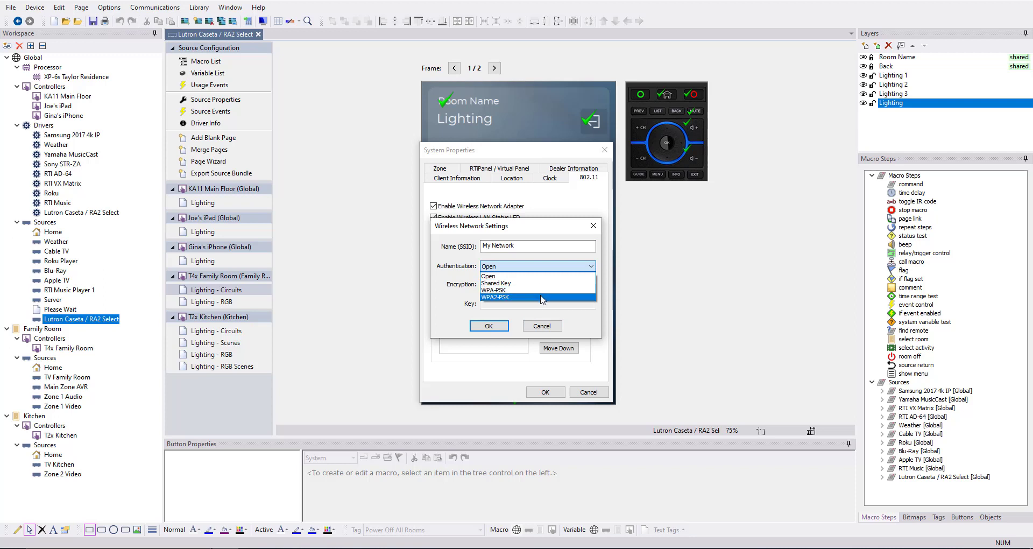
left_click(530, 294)
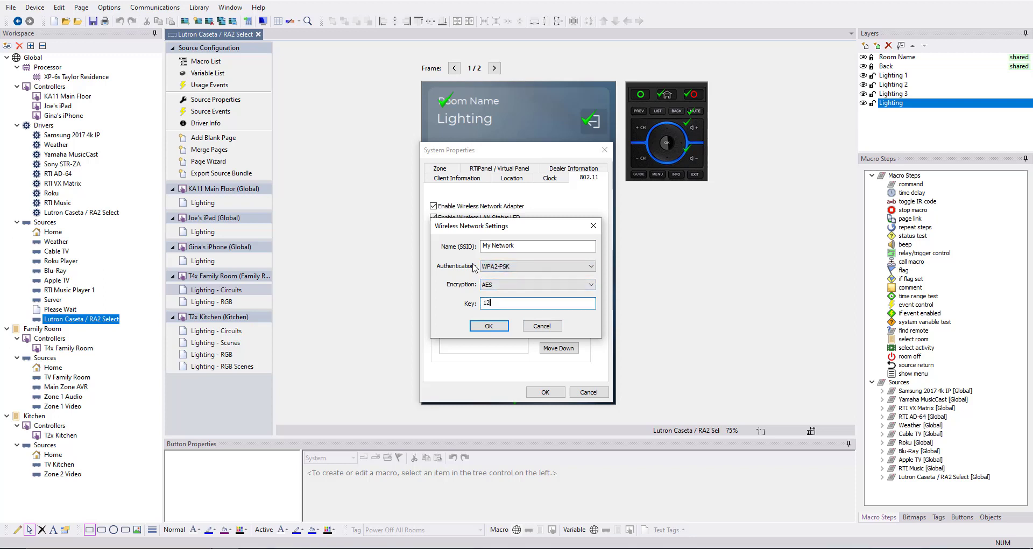
key("Return")
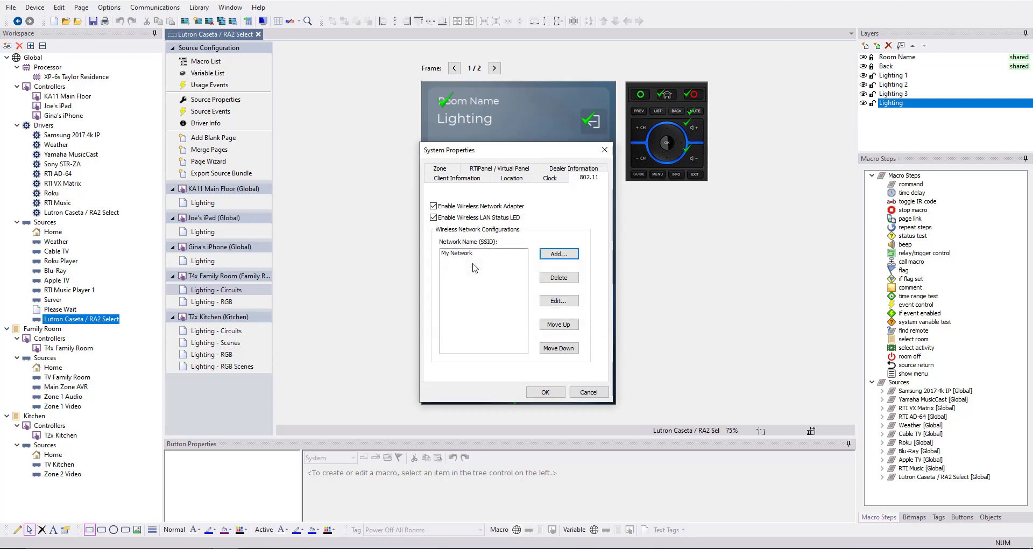
left_click(561, 397)
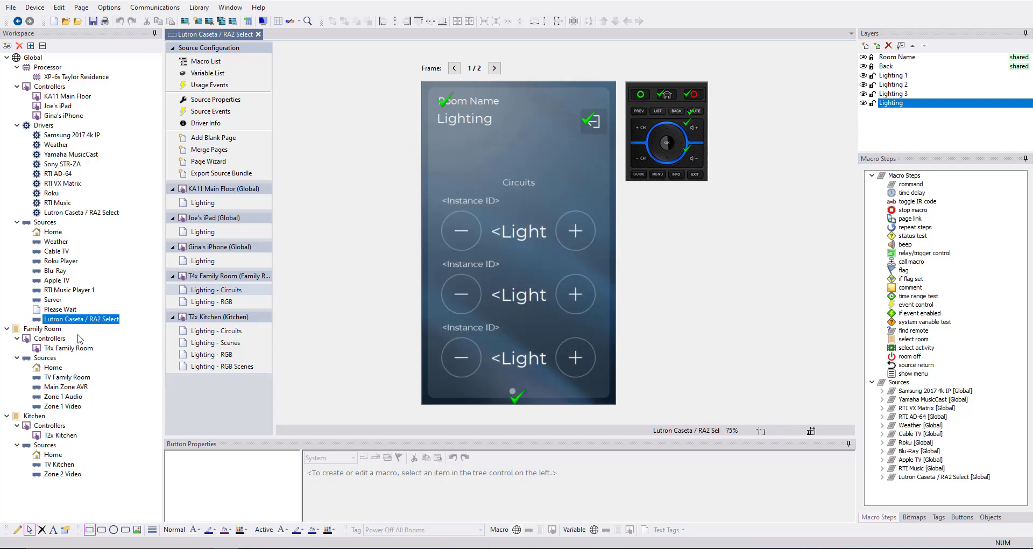
Check the clock and 802.11 settings in the T4x Family Room controller's device properties
left_click(64, 349)
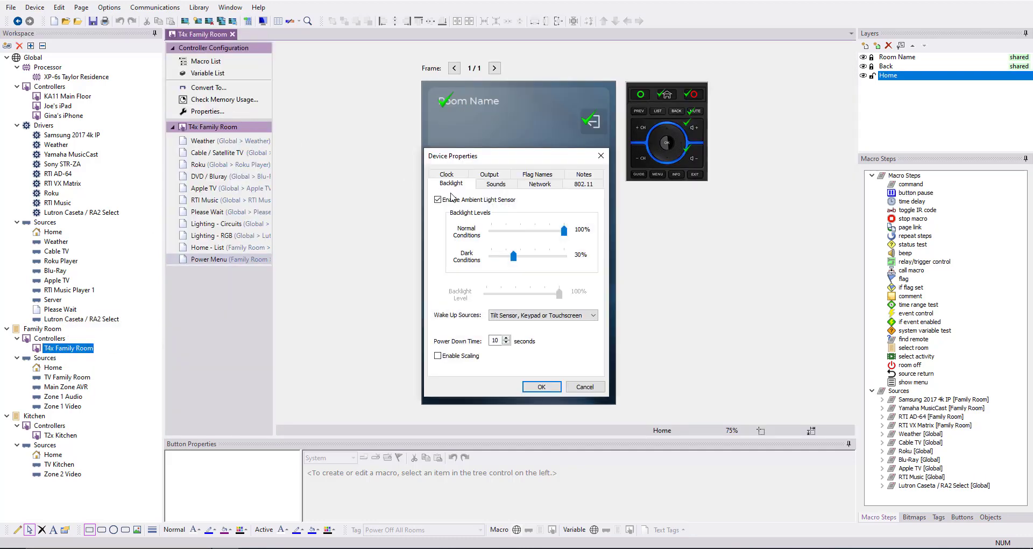
left_click(450, 175)
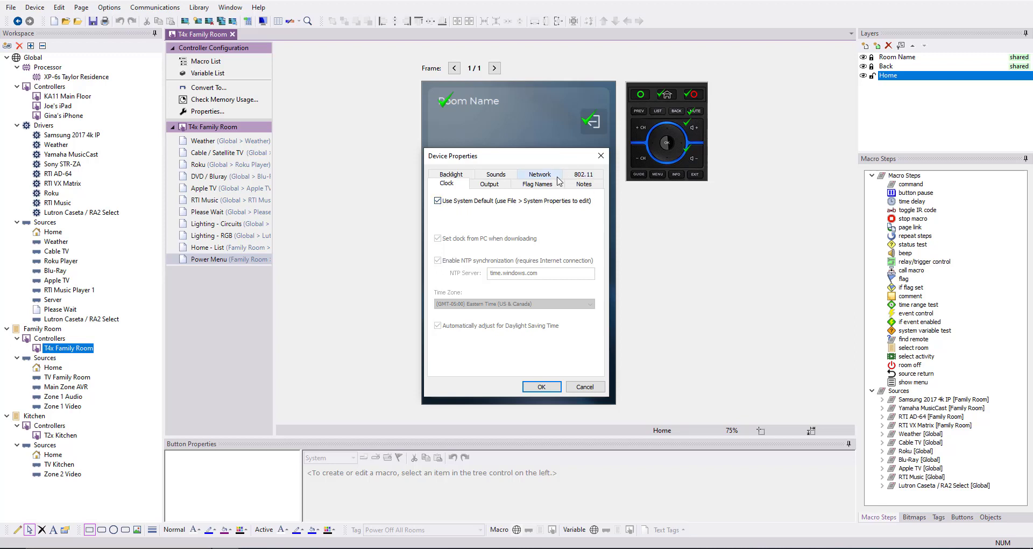
left_click(583, 176)
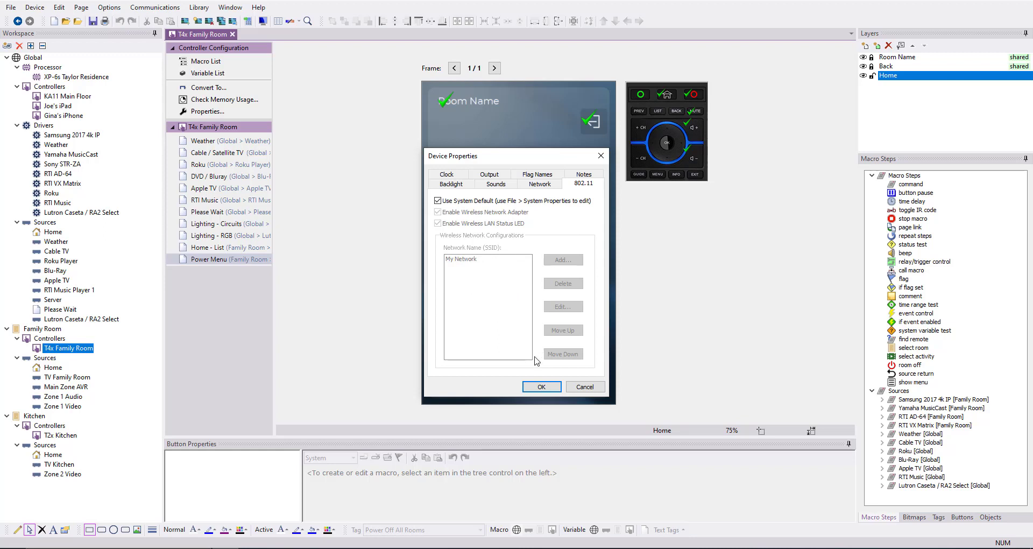
left_click(541, 387)
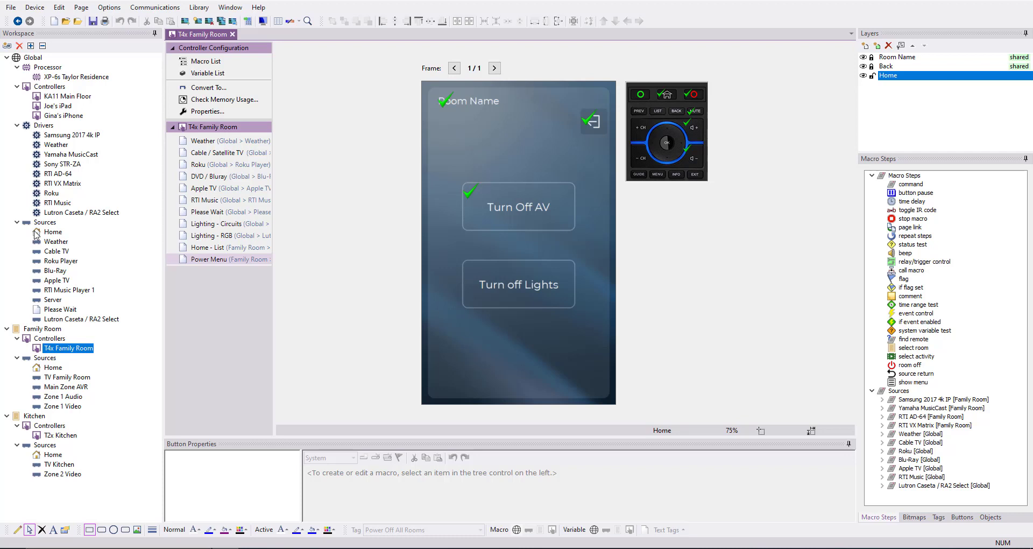
Review the KA11 Main Floor controller's pages, including Home, Weather, Cable / Satellite TV, Roku, DVD / Bluray, Apple TV and Please Wait
double_click(59, 98)
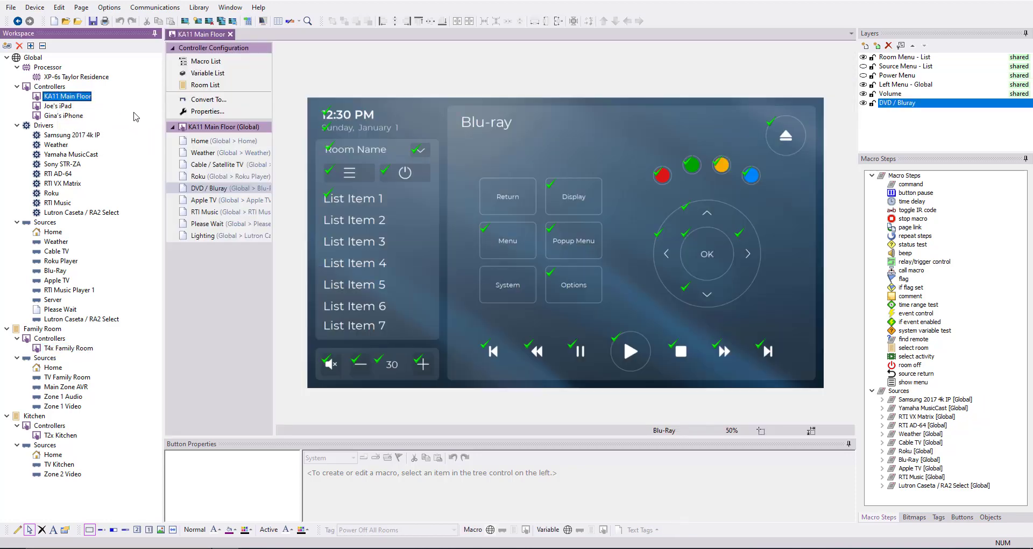
left_click(200, 141)
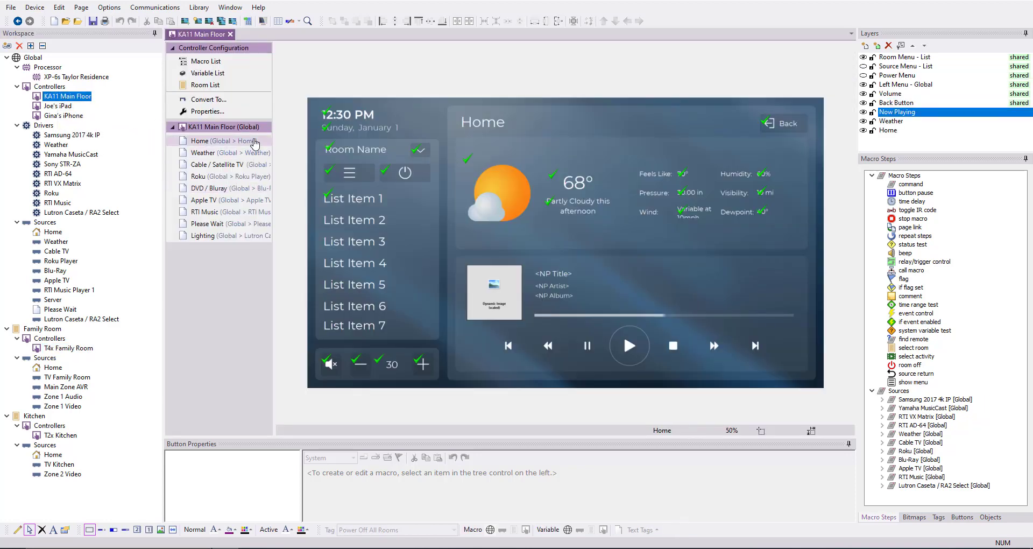
left_click(247, 154)
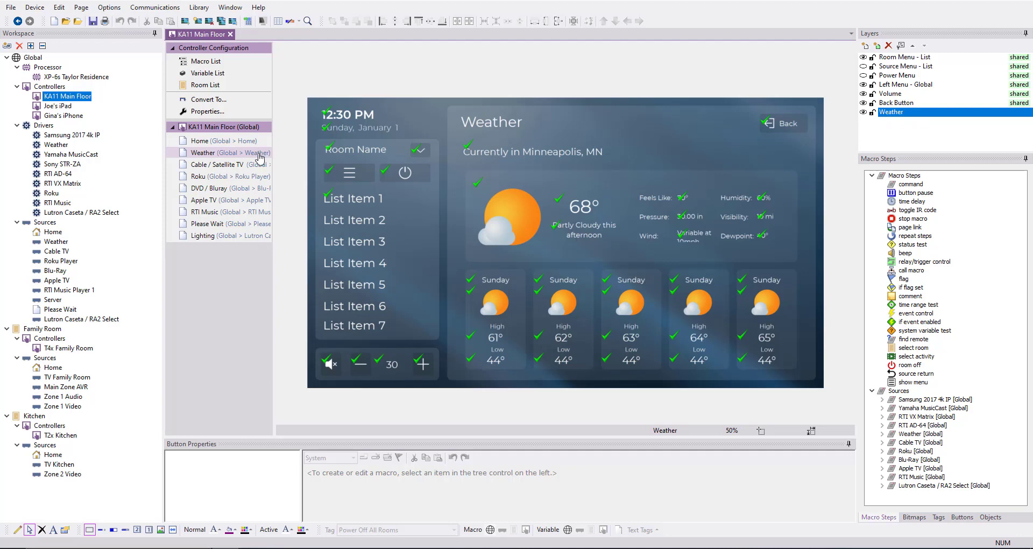
left_click(252, 167)
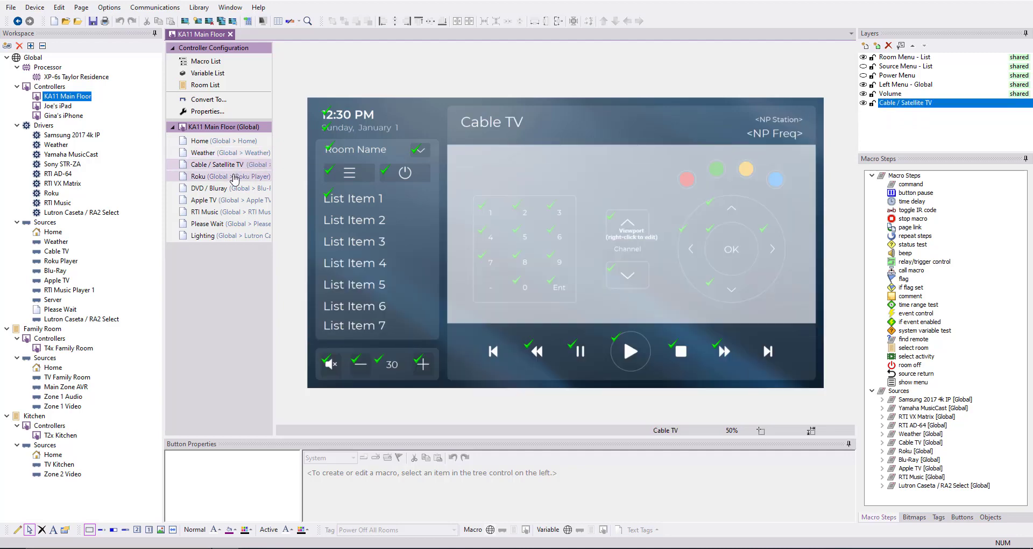
left_click(235, 178)
left_click(222, 190)
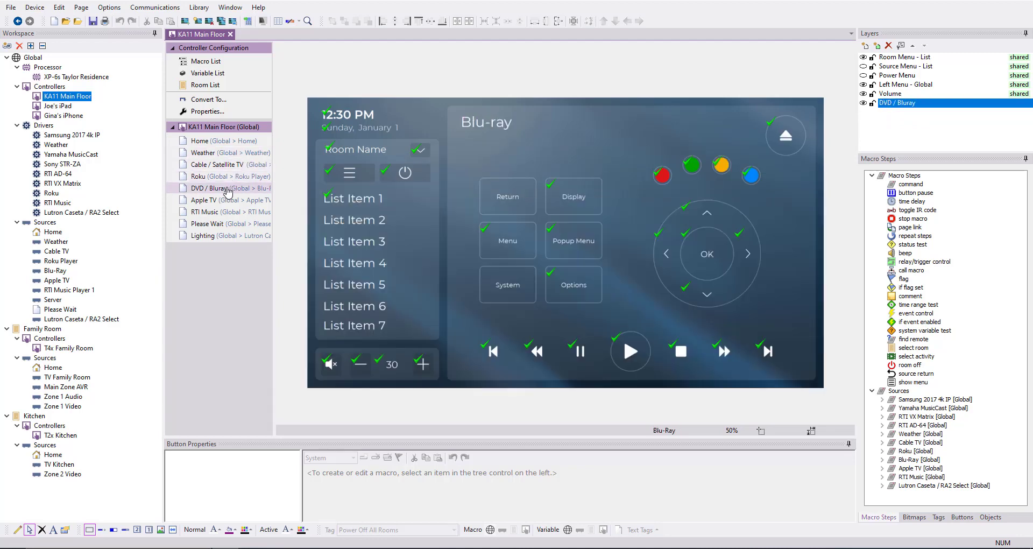
left_click(226, 200)
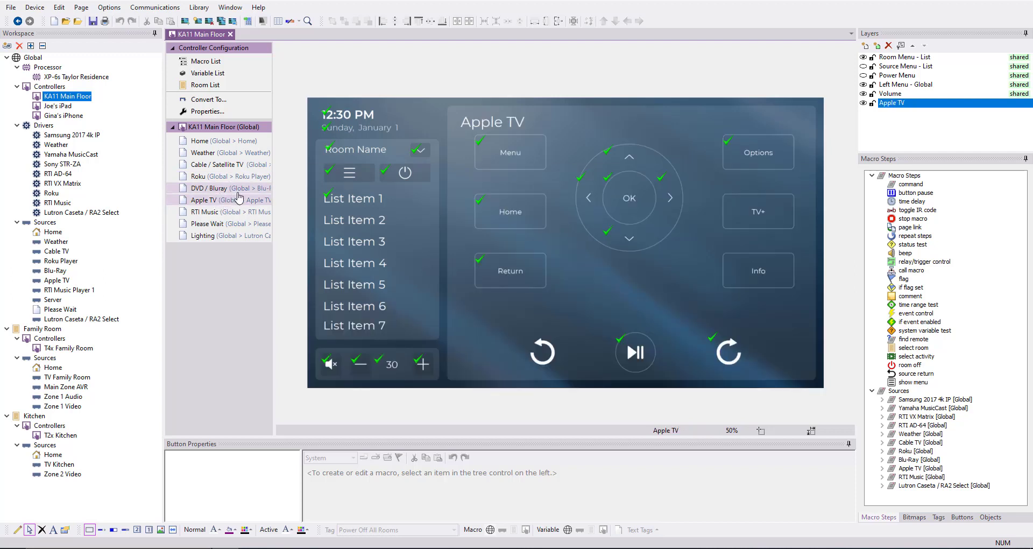
left_click(247, 223)
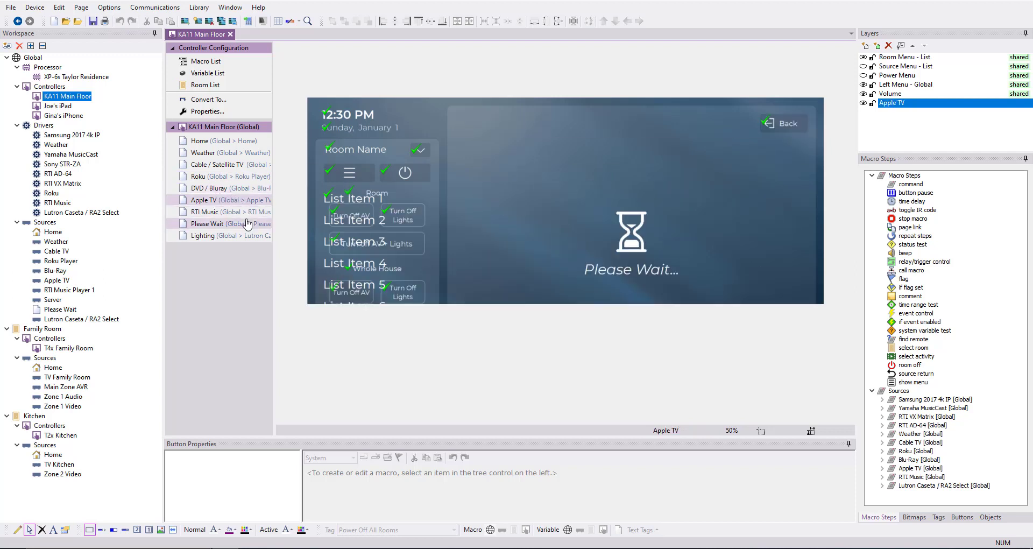
Examine the landscape and portrait background settings in the KA11 Main Floor Home page's properties
left_click(242, 141)
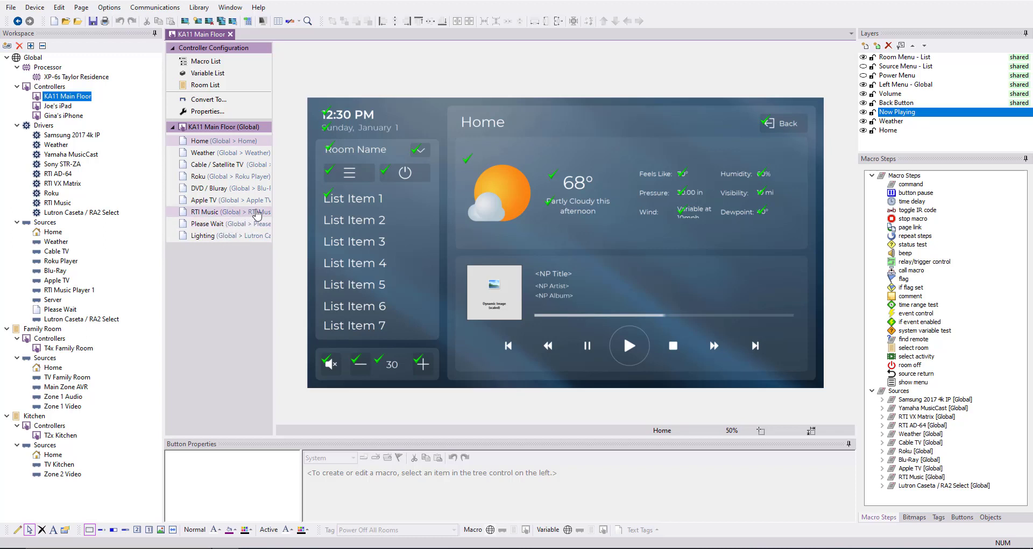
right_click(425, 120)
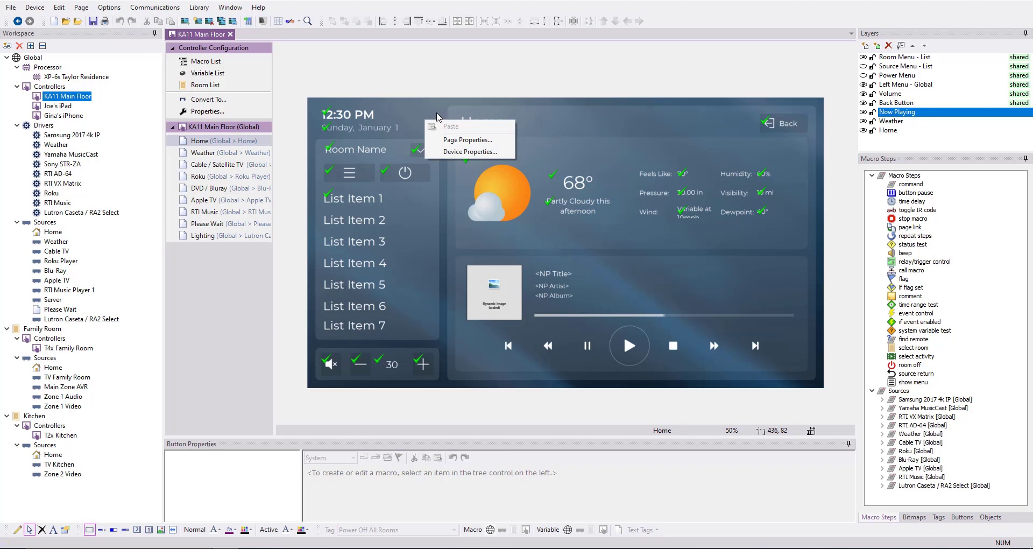
left_click(452, 143)
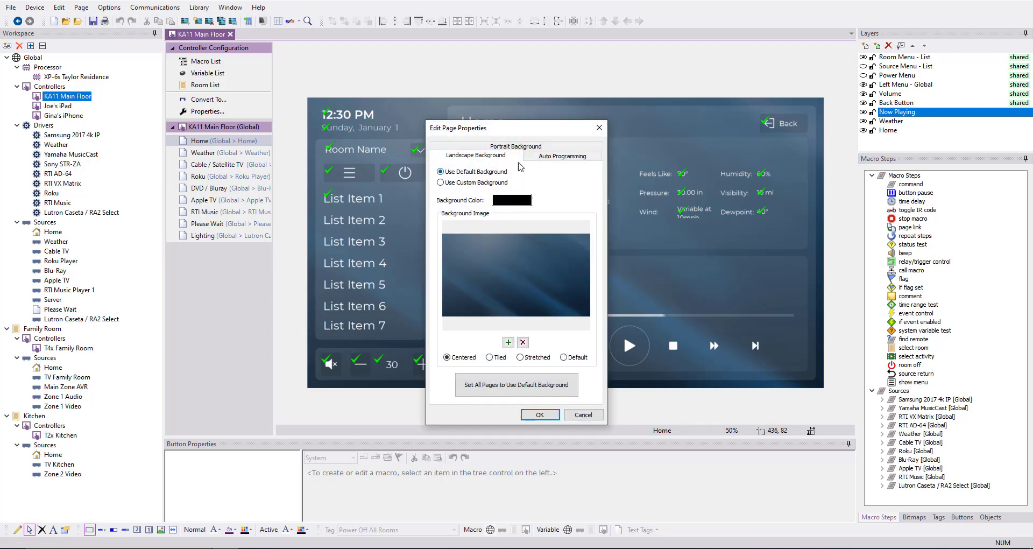
left_click(514, 147)
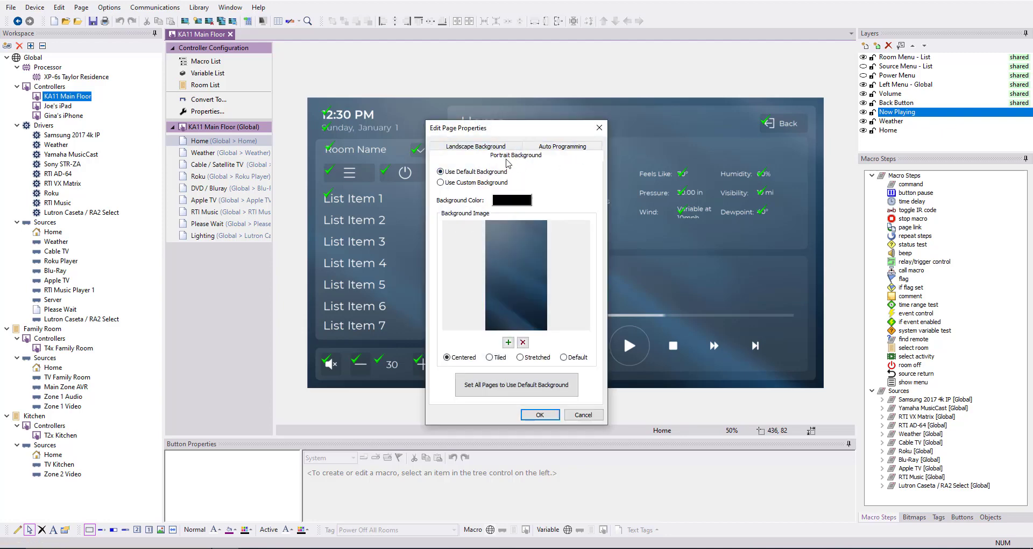
left_click(492, 148)
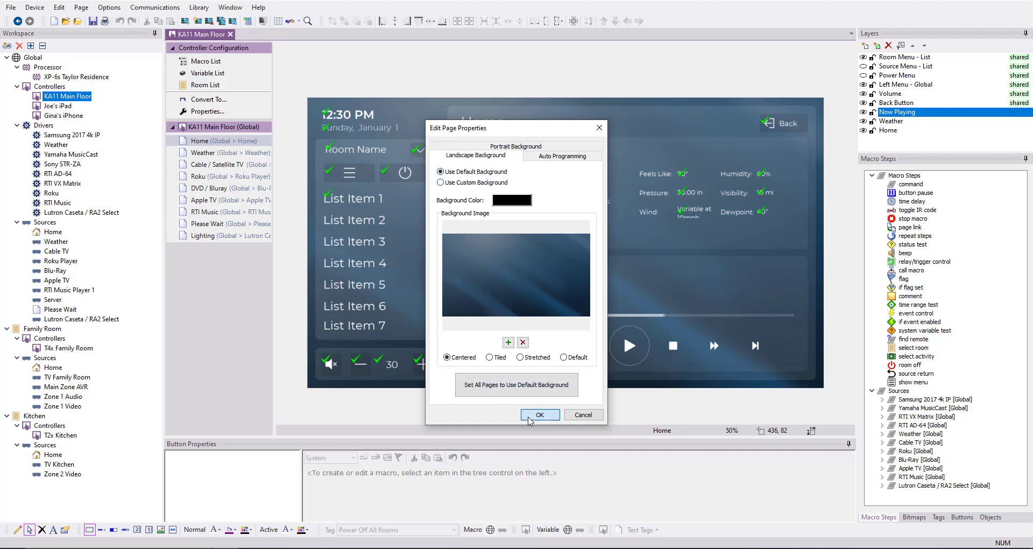
left_click(529, 416)
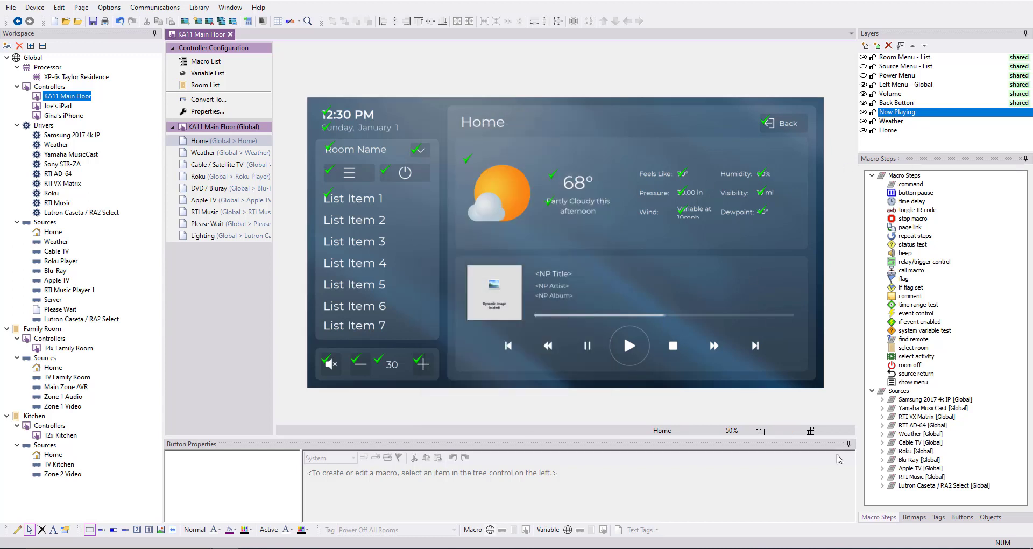
Show the Coral - Backgrounds bitmap library without the "room" search term and look through its images
left_click(915, 517)
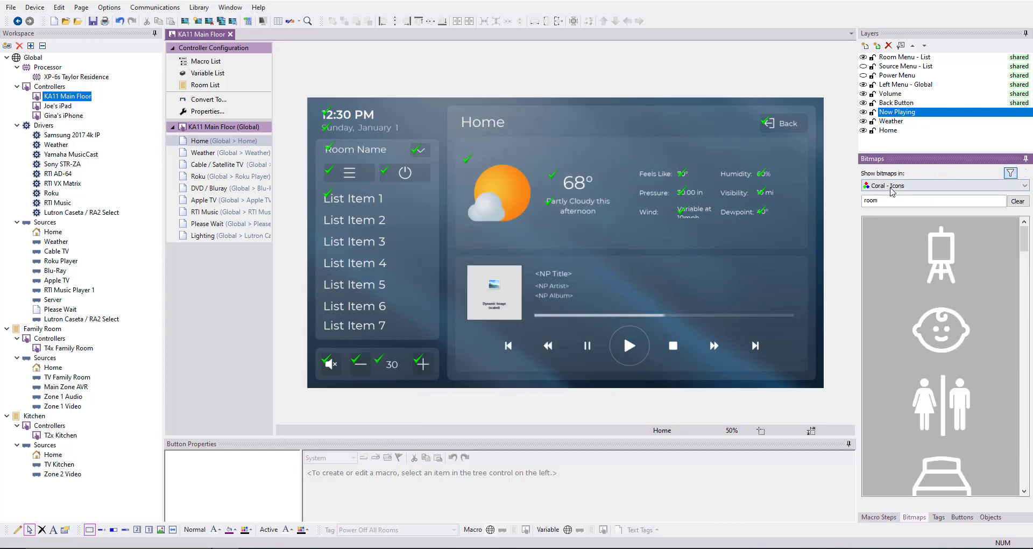
left_click(892, 186)
left_click(892, 222)
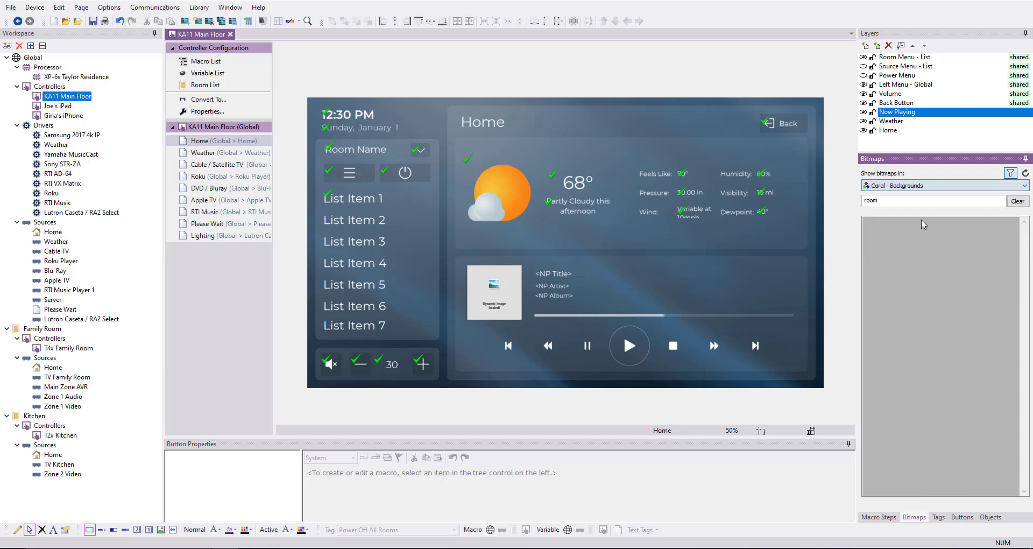
left_click_drag(908, 199, 856, 199)
key("BackSpace")
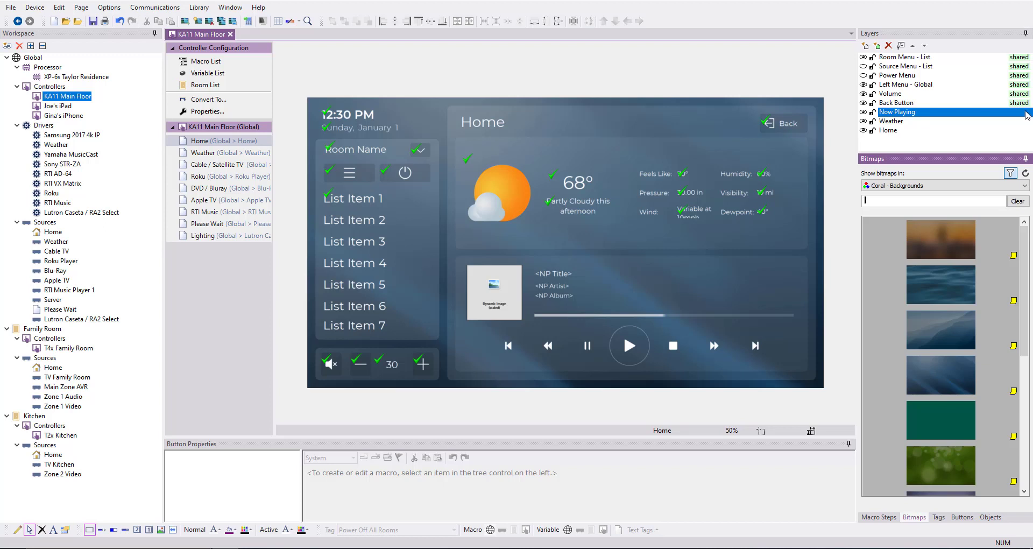
scroll(974, 309, "down", 5)
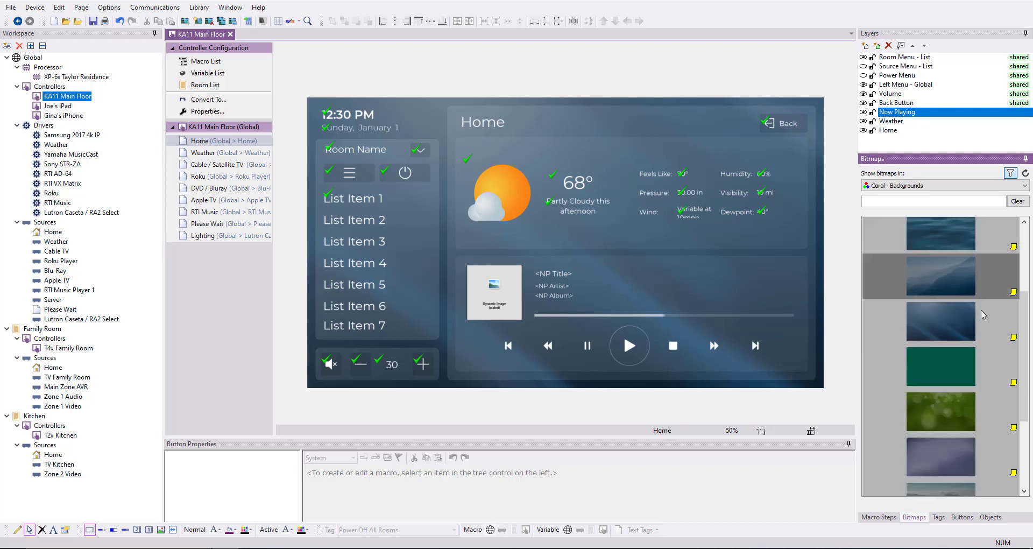
scroll(974, 309, "down", 2)
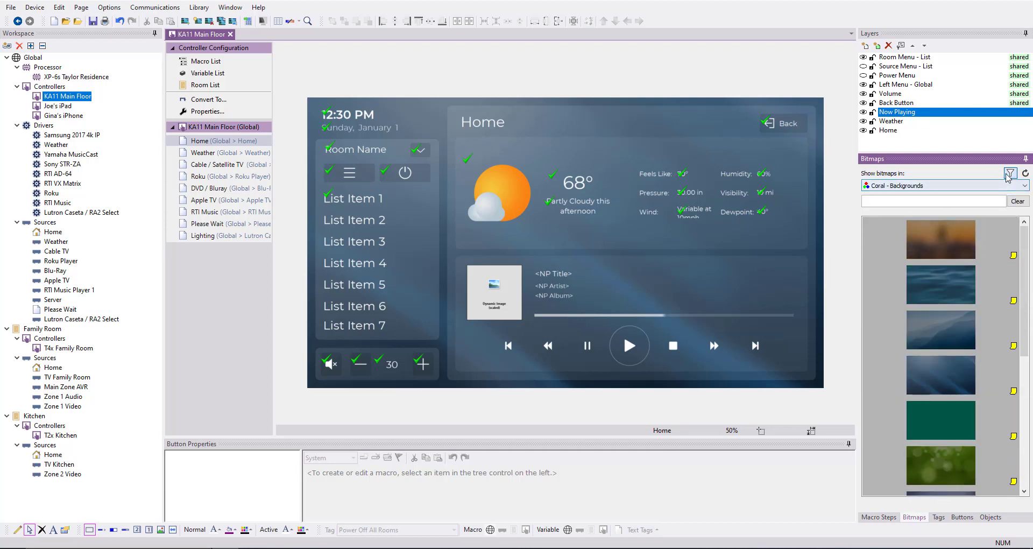
Turn off the bitmap filter and browse the Coral background images in all their sizes and orientations
left_click(1009, 172)
scroll(963, 286, "down", 3)
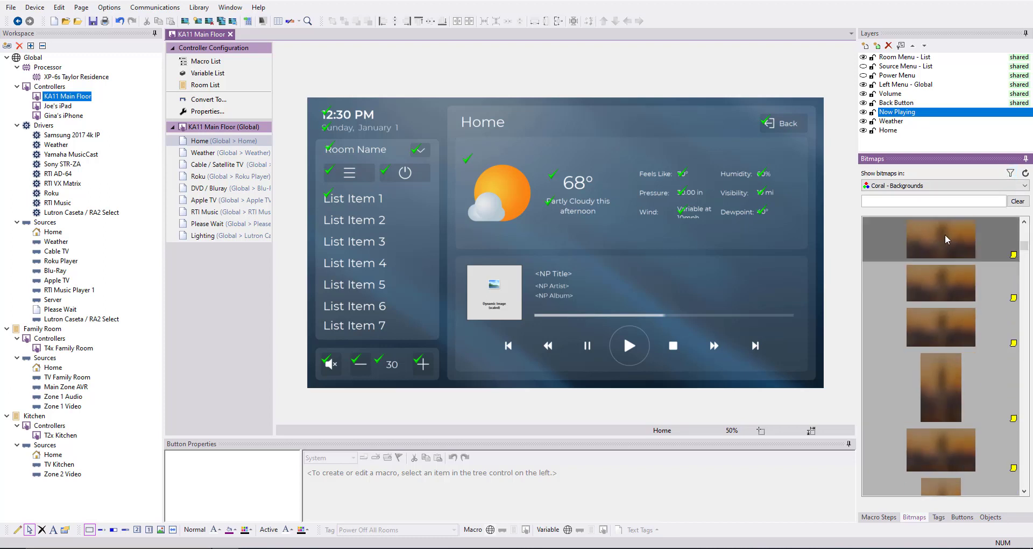
scroll(963, 286, "down", 5)
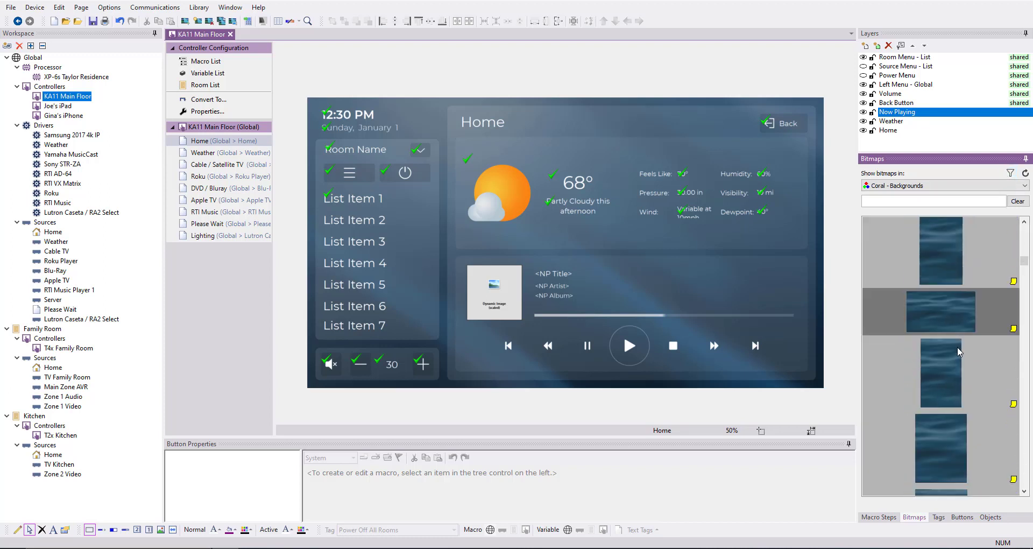
scroll(948, 351, "down", 5)
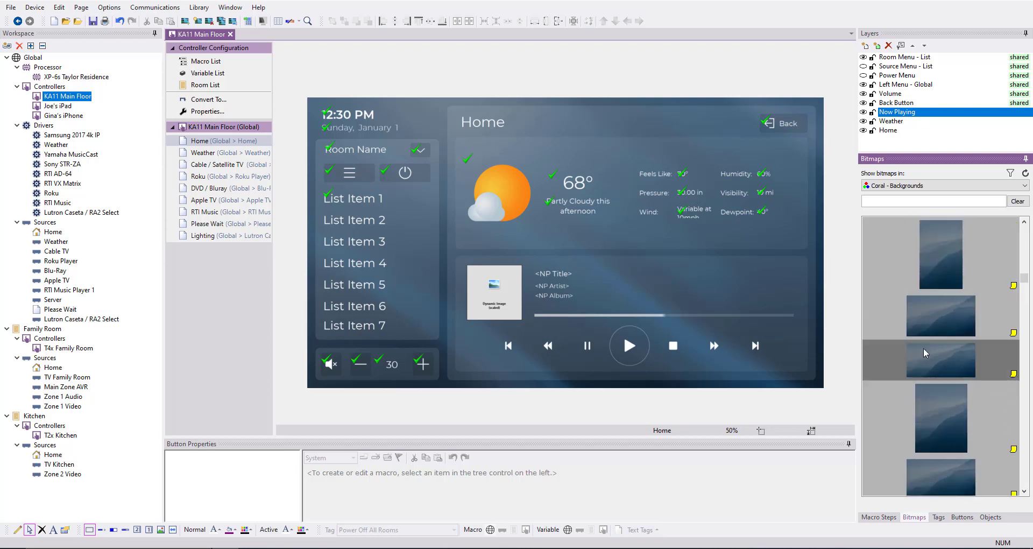
scroll(934, 354, "down", 3)
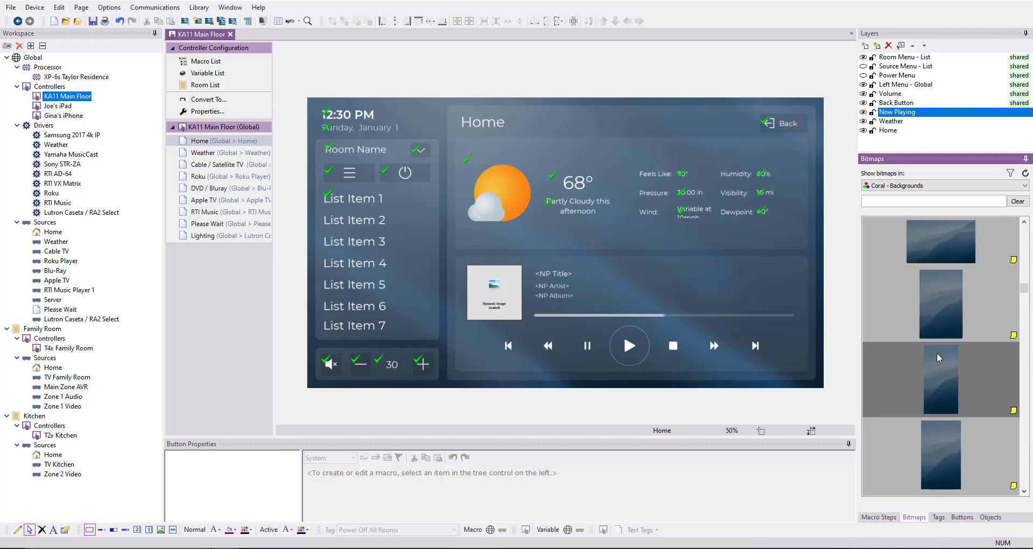
Turn the bitmap filter back on and compare the offered backgrounds with the Home page in portrait and landscape orientation
scroll(940, 354, "up", 3)
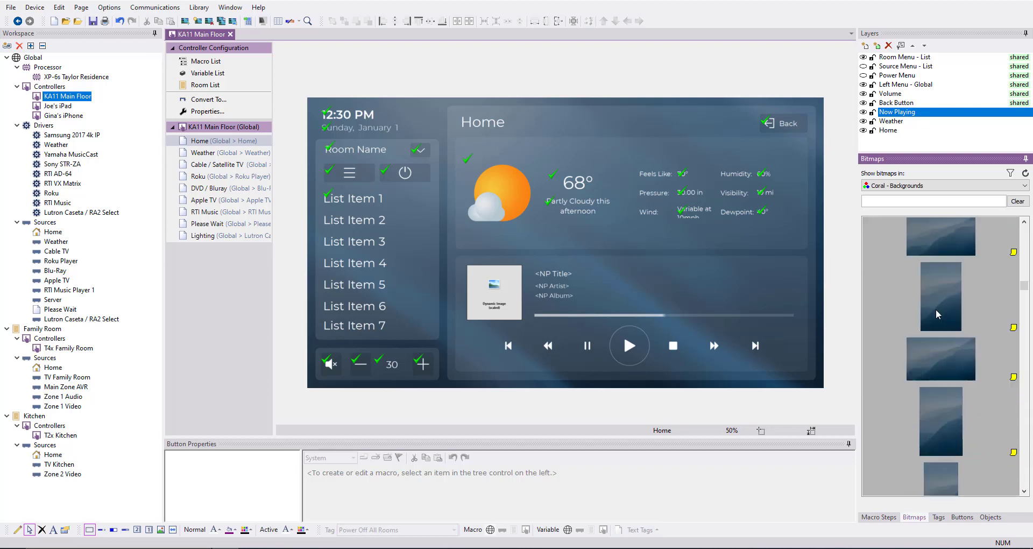
left_click(1010, 174)
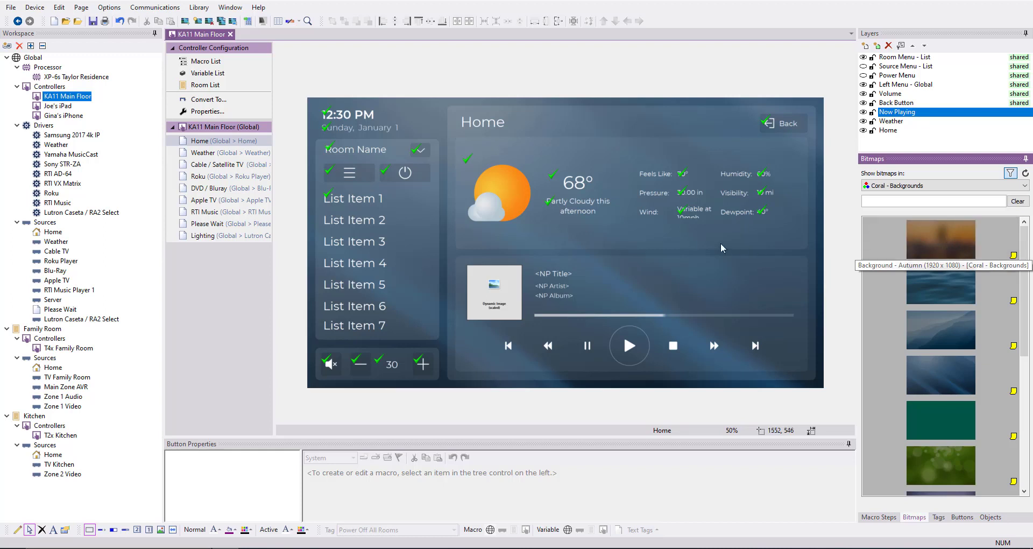
left_click(688, 242)
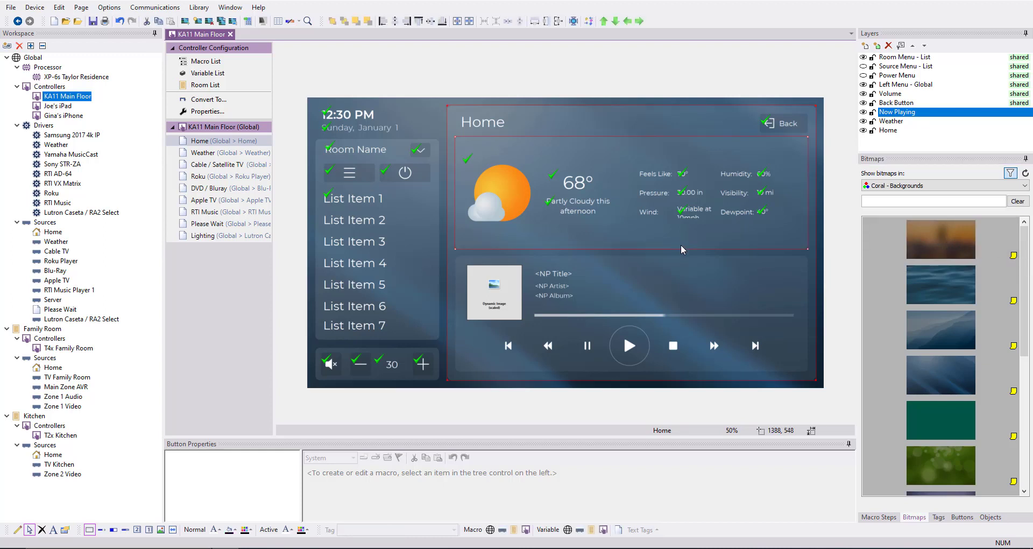
key("ctrl+r")
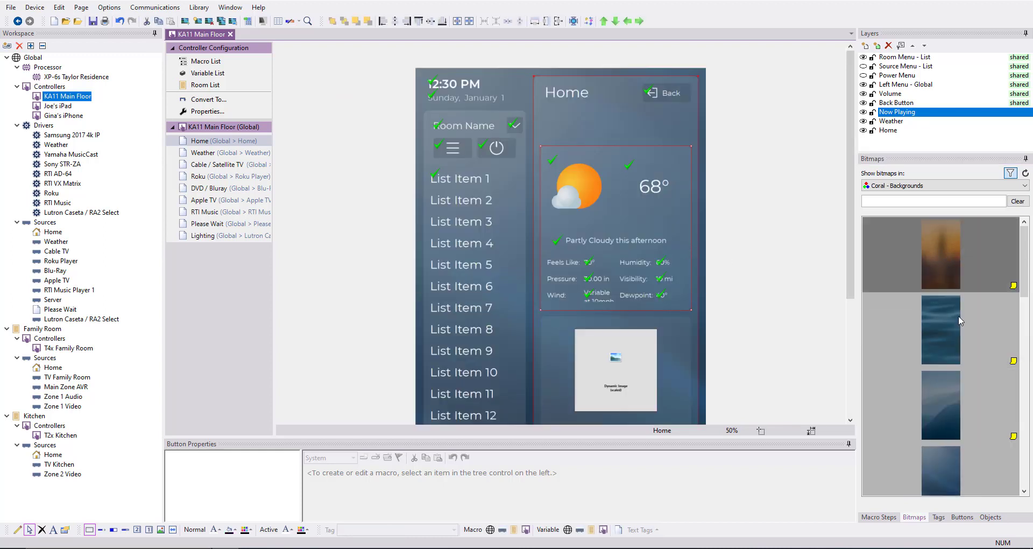
key("ctrl+r")
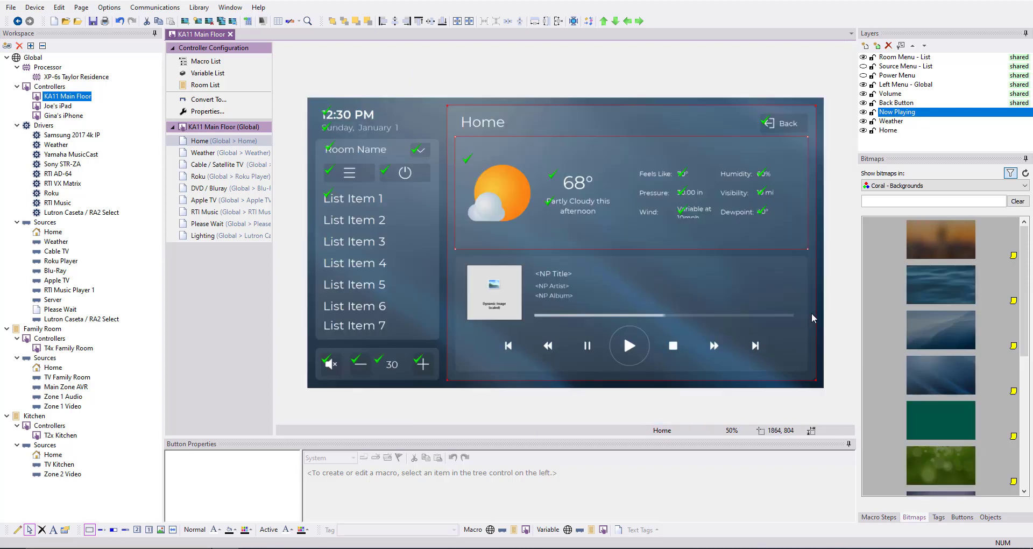
Apply the purple and blue smoky background from the Coral - Backgrounds library to the landscape Home page
scroll(983, 300, "down", 3)
scroll(984, 300, "down", 3)
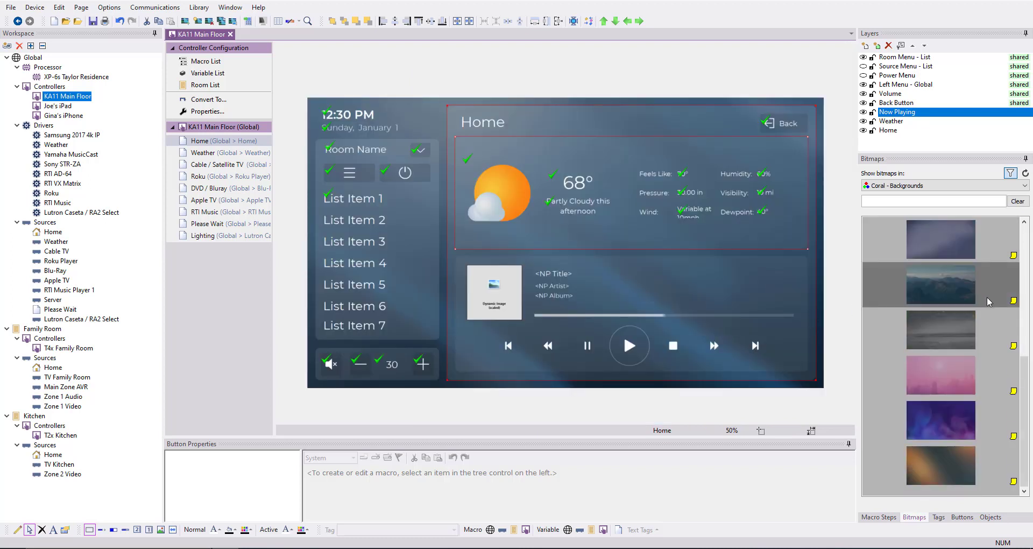
left_click_drag(951, 426, 734, 349)
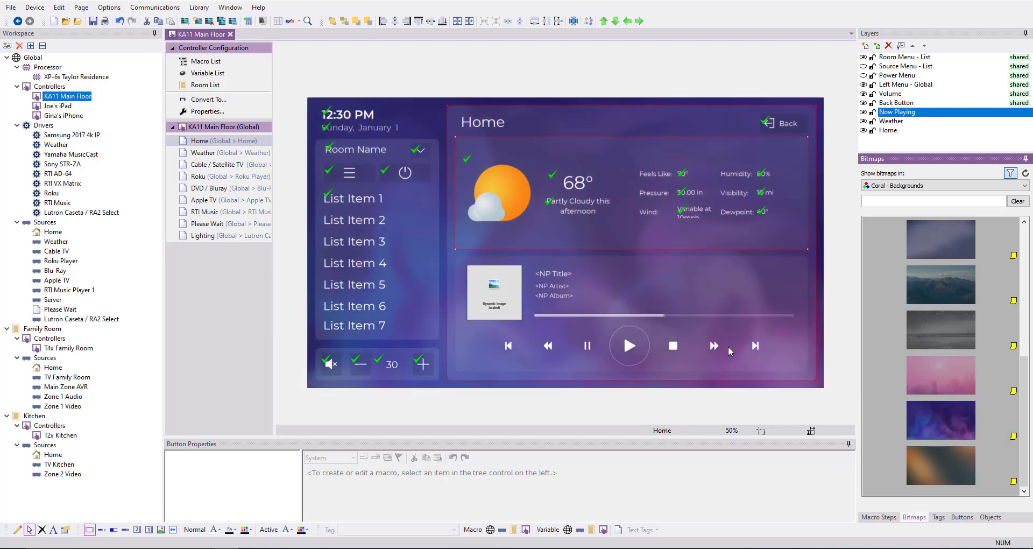
Check the new background on the Weather, Cable / Satellite TV, Roku, RTI Music, Please Wait, Lighting and Home pages
left_click(225, 154)
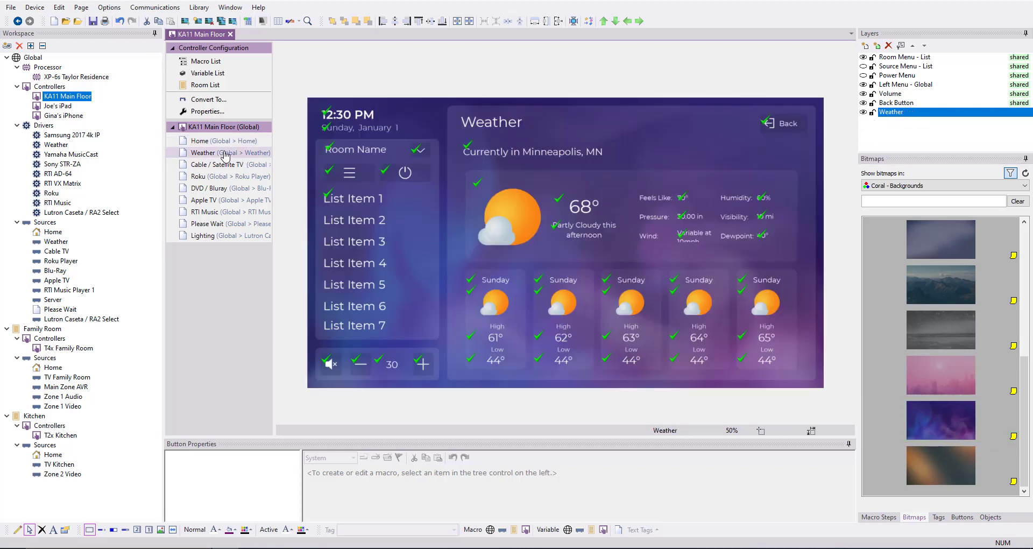
left_click(225, 164)
left_click(225, 175)
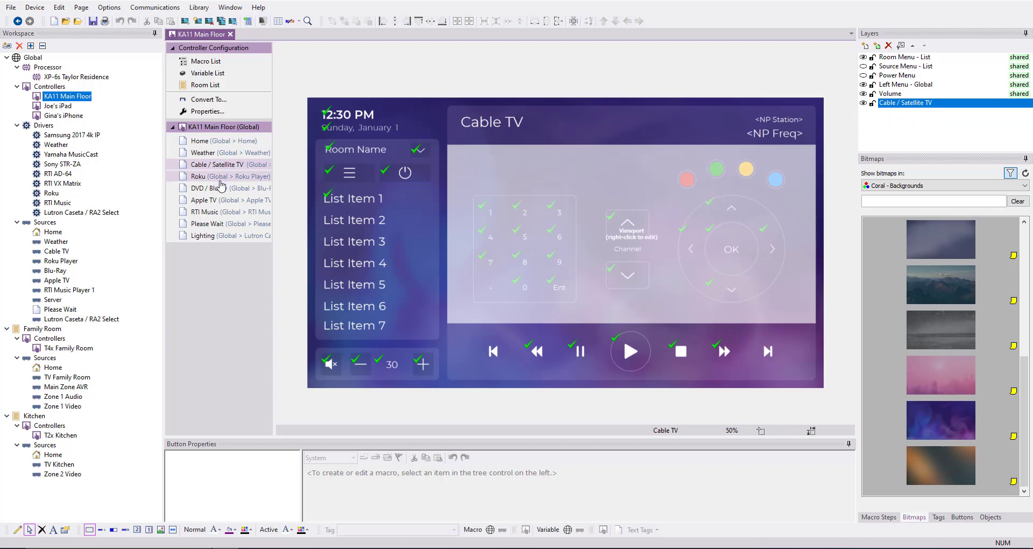
left_click(219, 212)
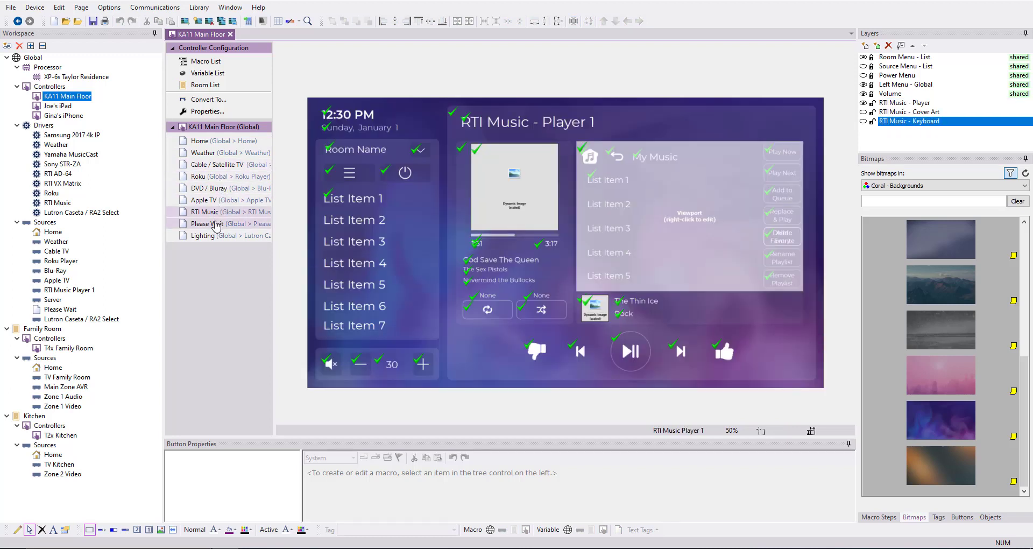
left_click(216, 222)
left_click(215, 236)
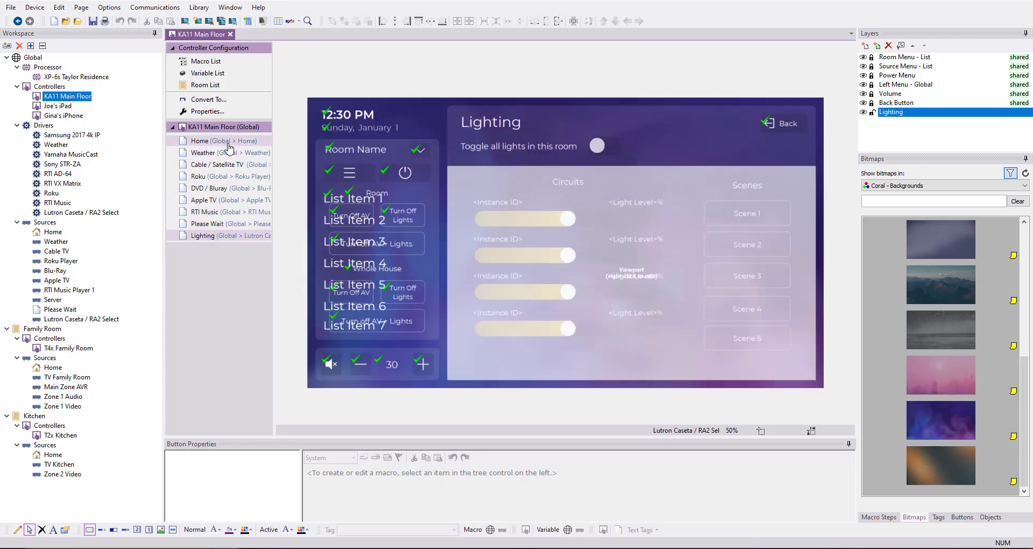
left_click(227, 141)
Set the Please Wait page's landscape background to Use Custom Background in its page properties
left_click(217, 223)
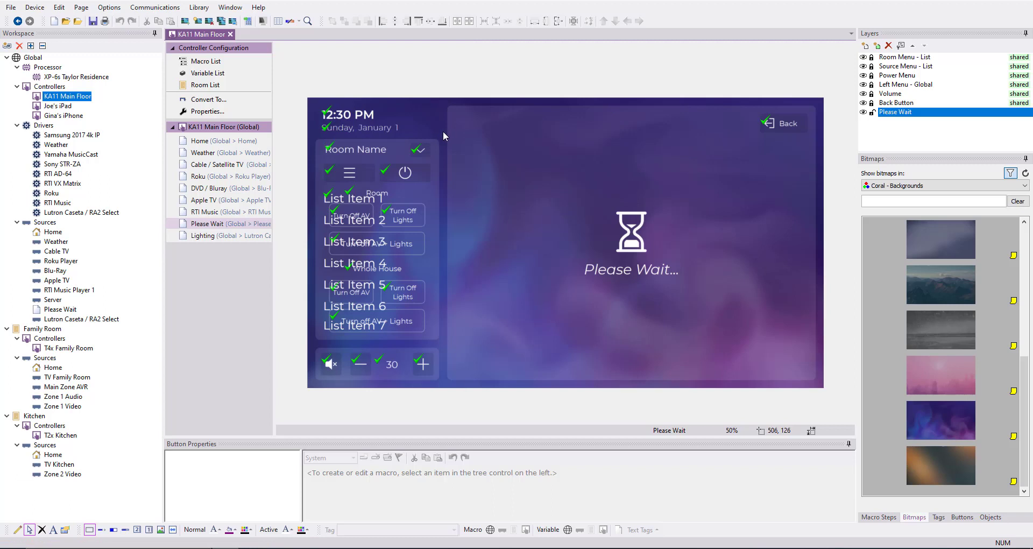
right_click(431, 115)
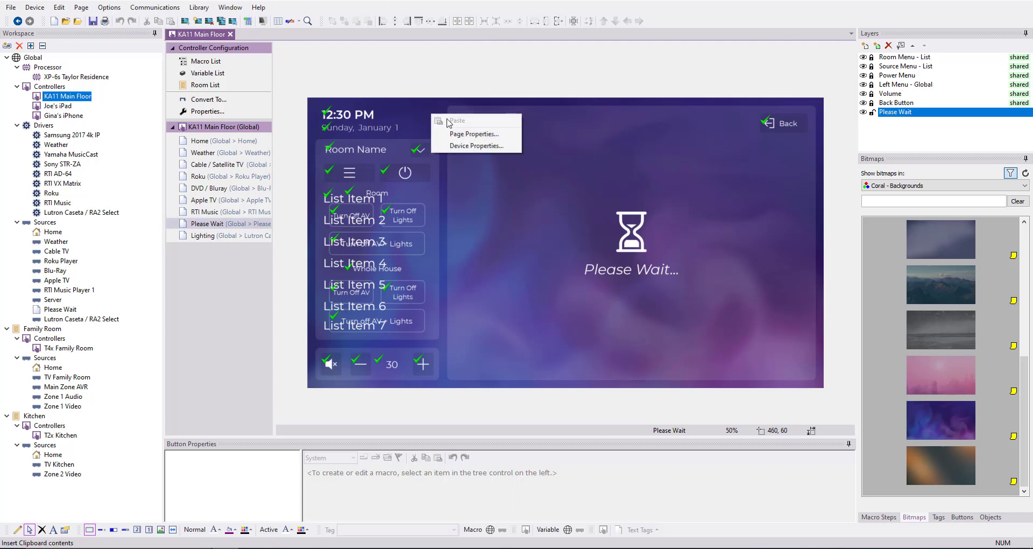
left_click(461, 134)
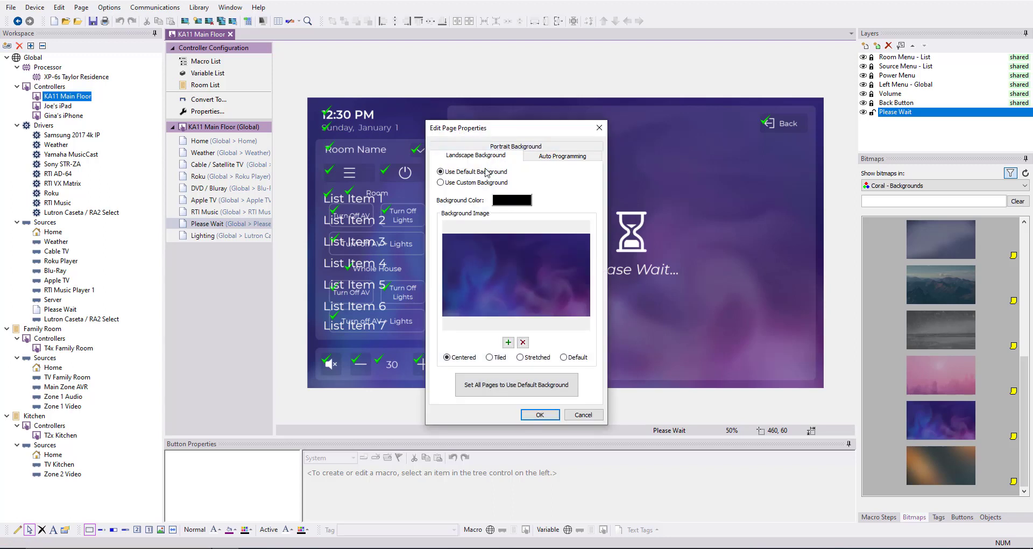
left_click(441, 183)
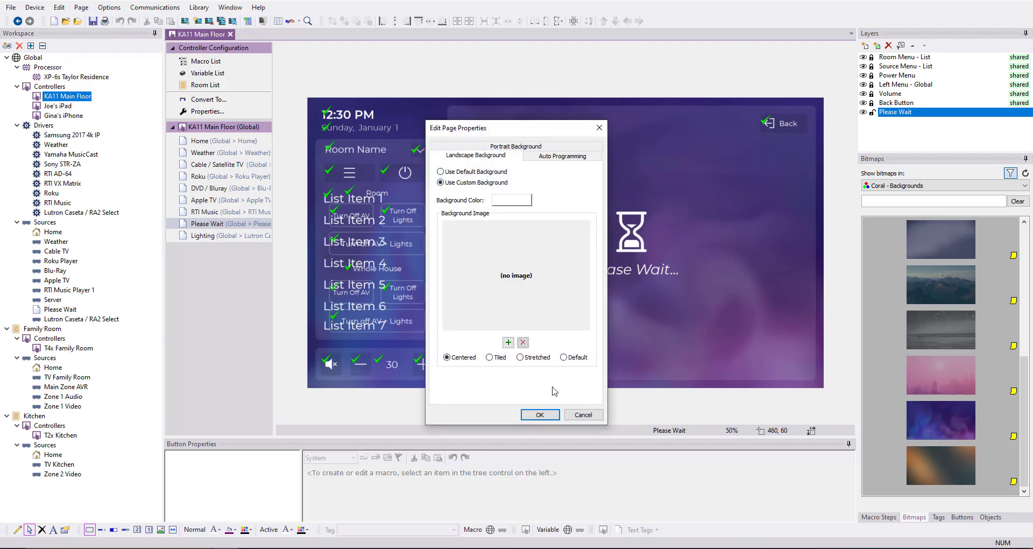
left_click(539, 414)
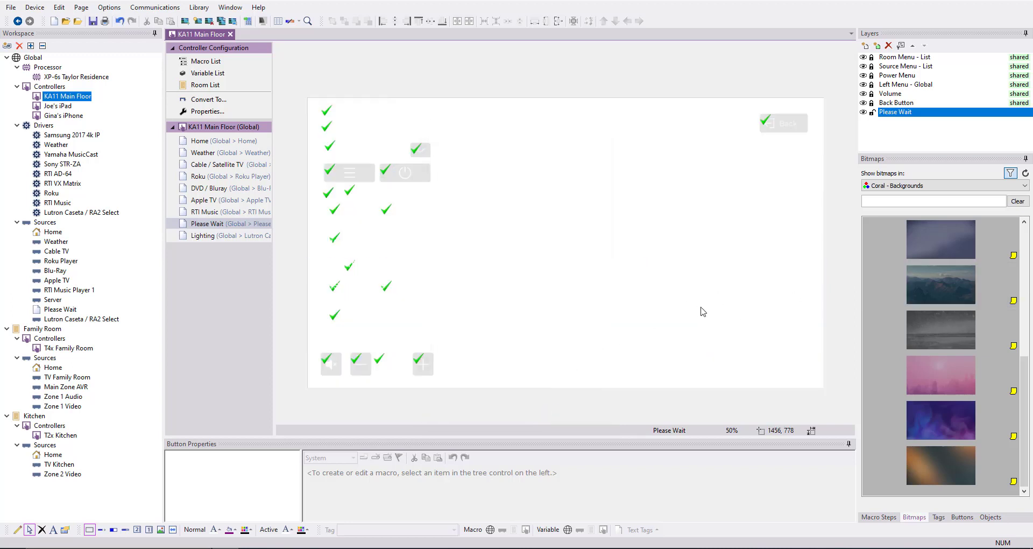
Apply the Background - Deep Sea (1920 x 1080) bitmap to the Please Wait page
scroll(993, 266, "up", 1)
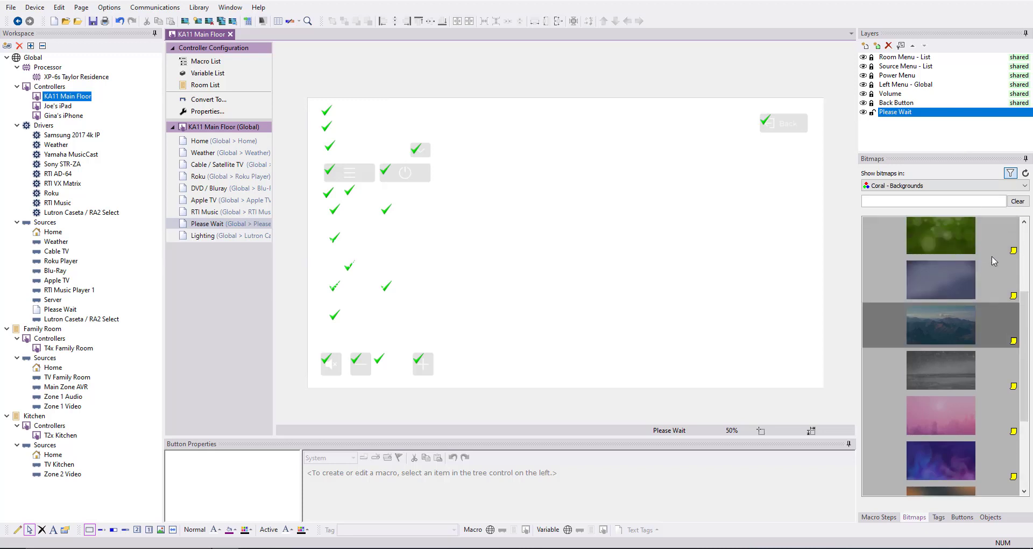
scroll(993, 267, "up", 5)
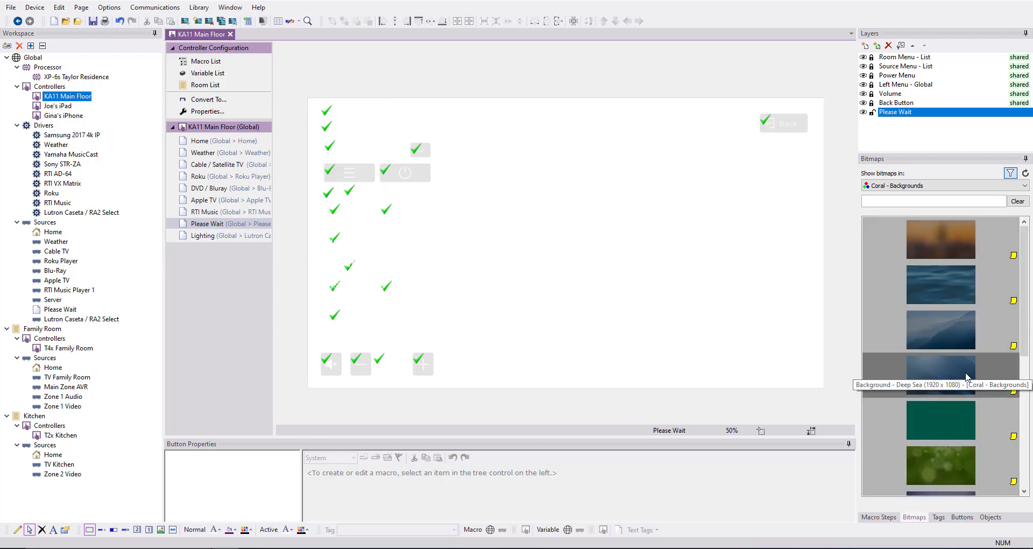
left_click_drag(966, 374, 670, 316)
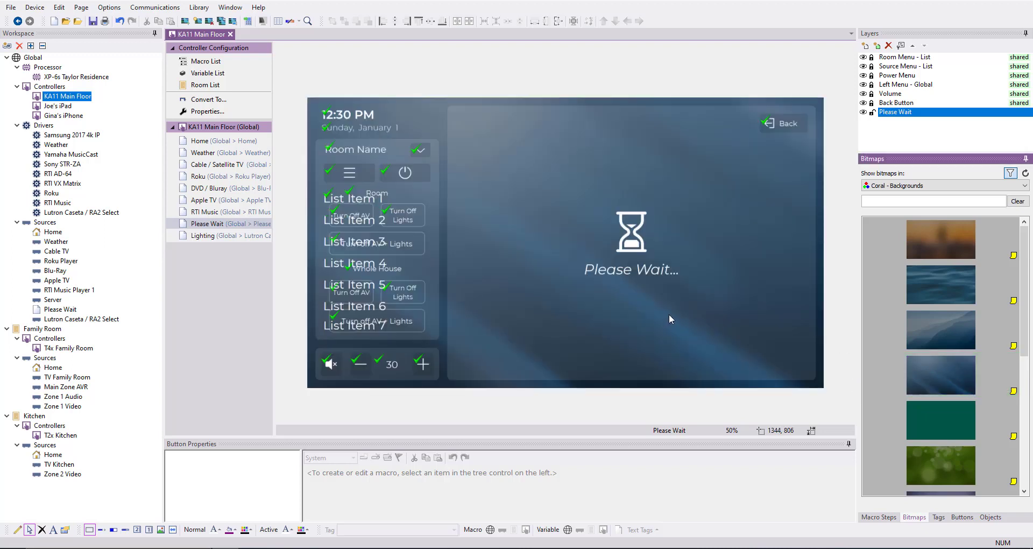
Compare the backgrounds of the RTI Music, Apple TV, DVD / Bluray, Roku and Cable / Satellite TV pages
left_click(226, 211)
left_click(235, 200)
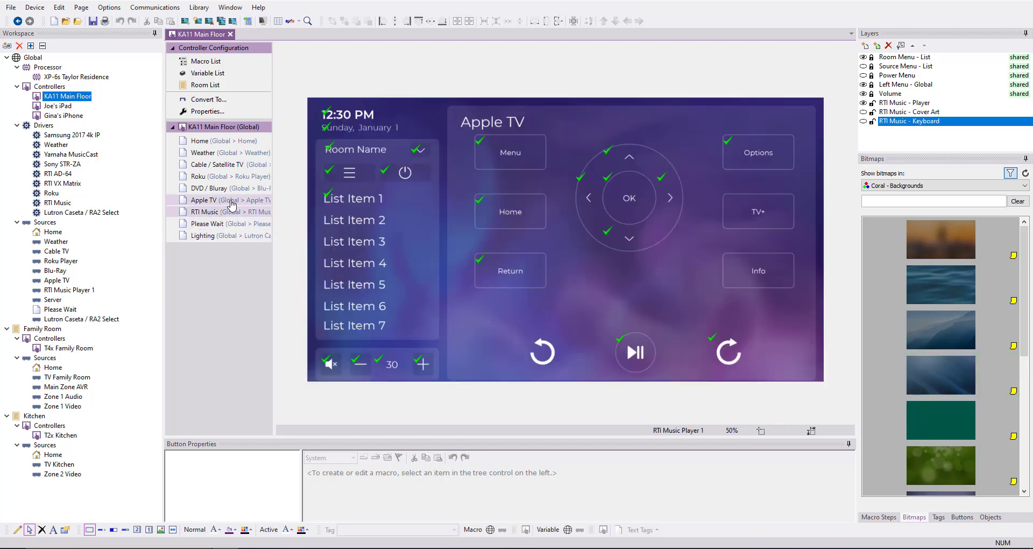
left_click(238, 188)
left_click(240, 176)
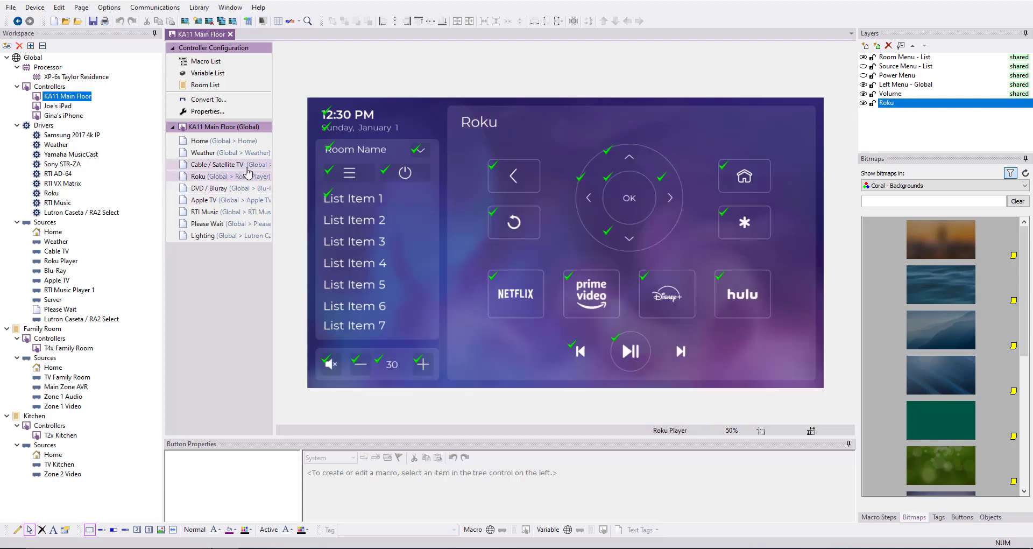
left_click(248, 167)
Set all pages to use the default background through the Home page's properties
left_click(251, 142)
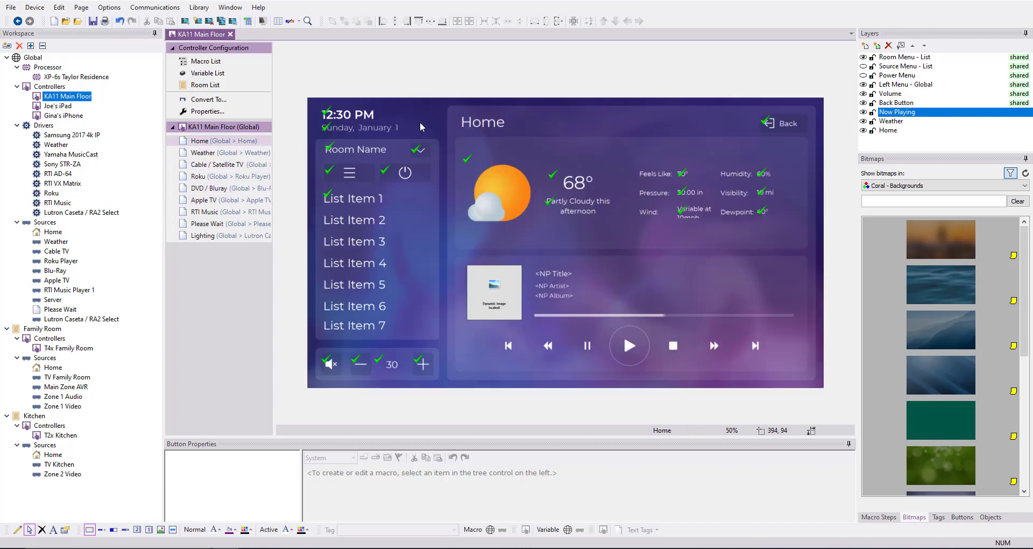
right_click(438, 119)
left_click(460, 132)
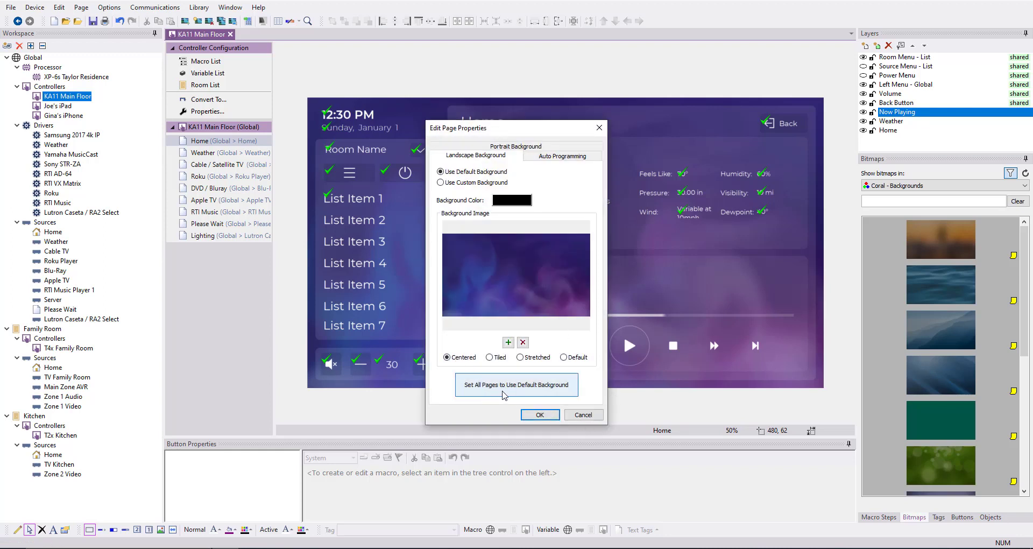
left_click(559, 390)
left_click(539, 415)
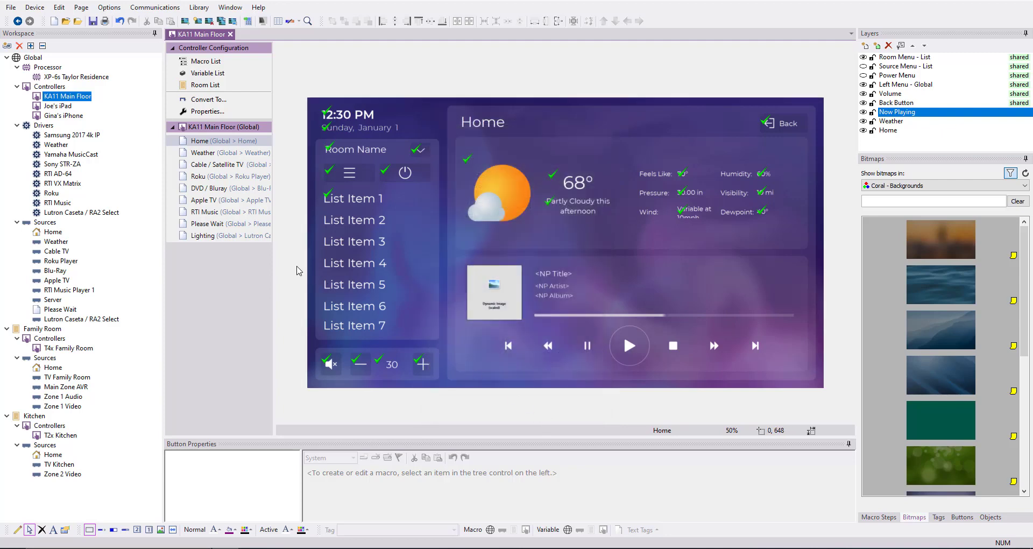
Check the background on the Please Wait, RTI Music and Lighting pages after the reset
left_click(235, 224)
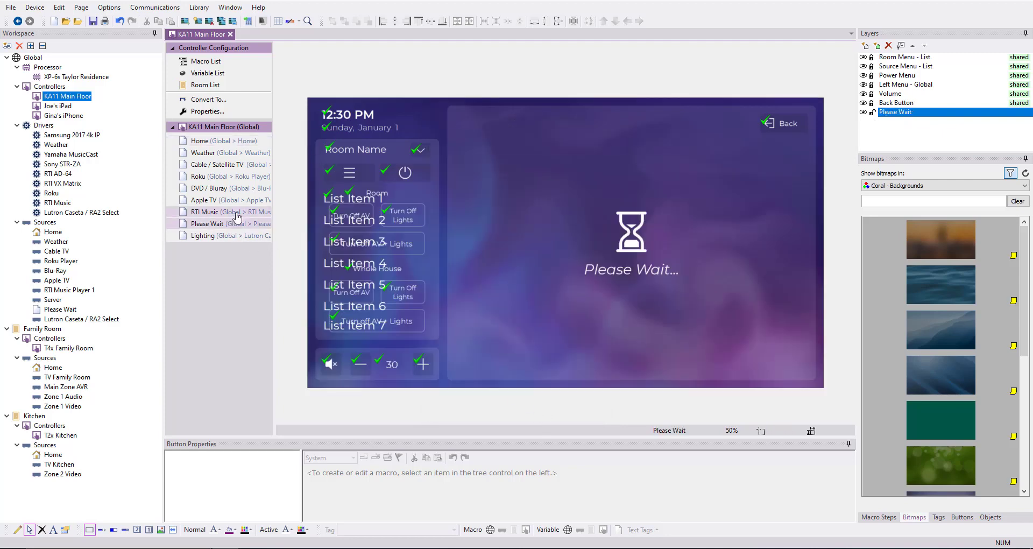
left_click(237, 214)
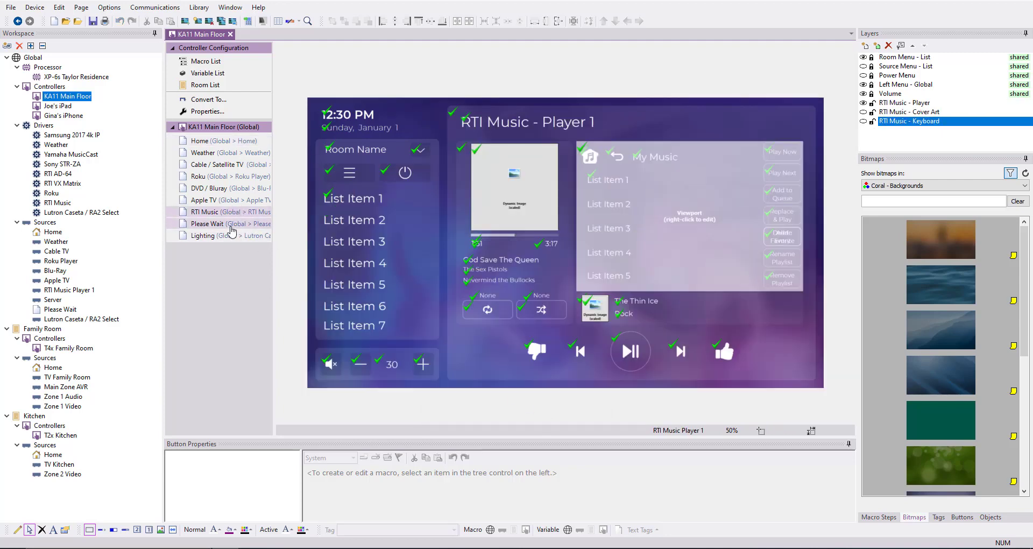
left_click(229, 225)
left_click(228, 239)
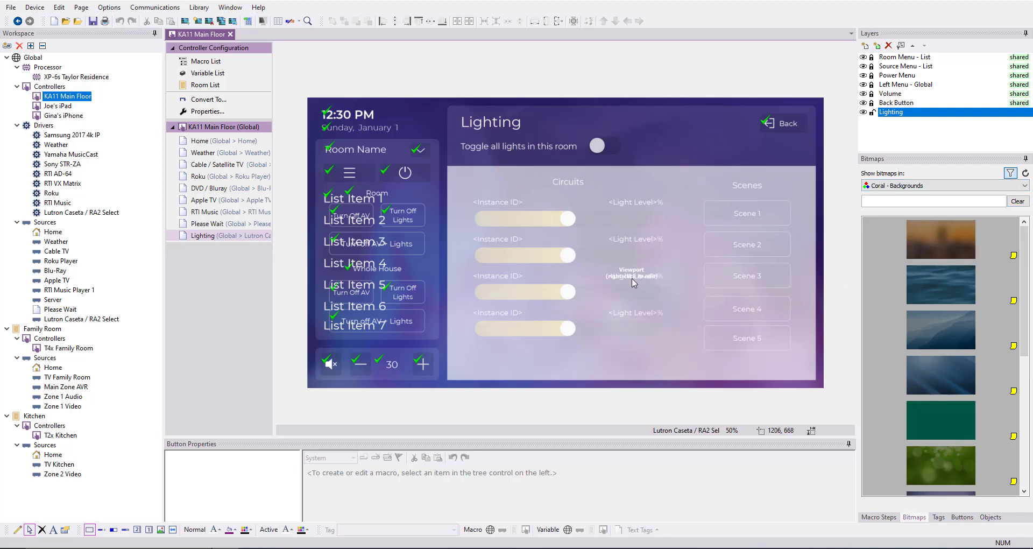
Examine the font and size options for the Lighting page's title text, and leave the text unchanged
left_click(495, 127)
right_click(494, 125)
left_click(533, 144)
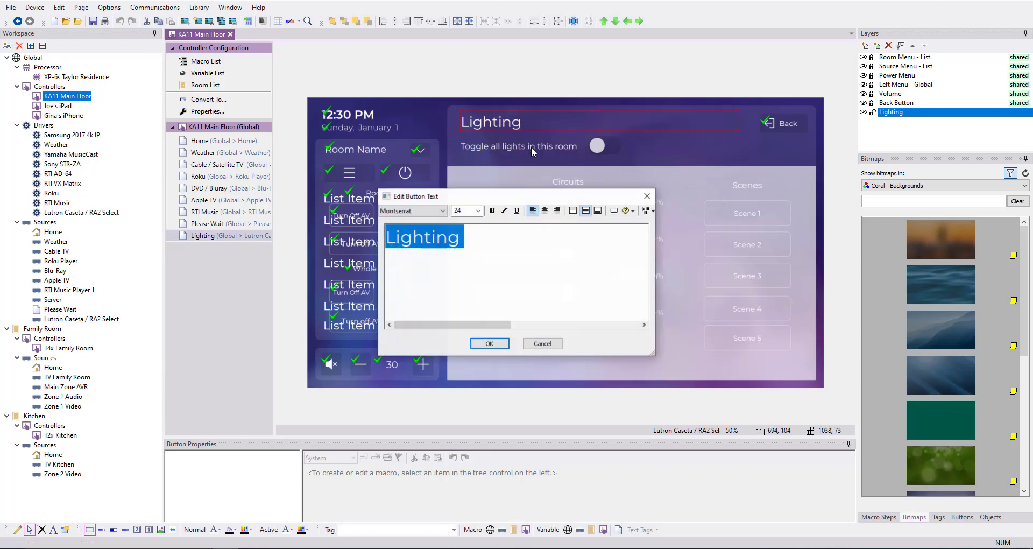
left_click(444, 211)
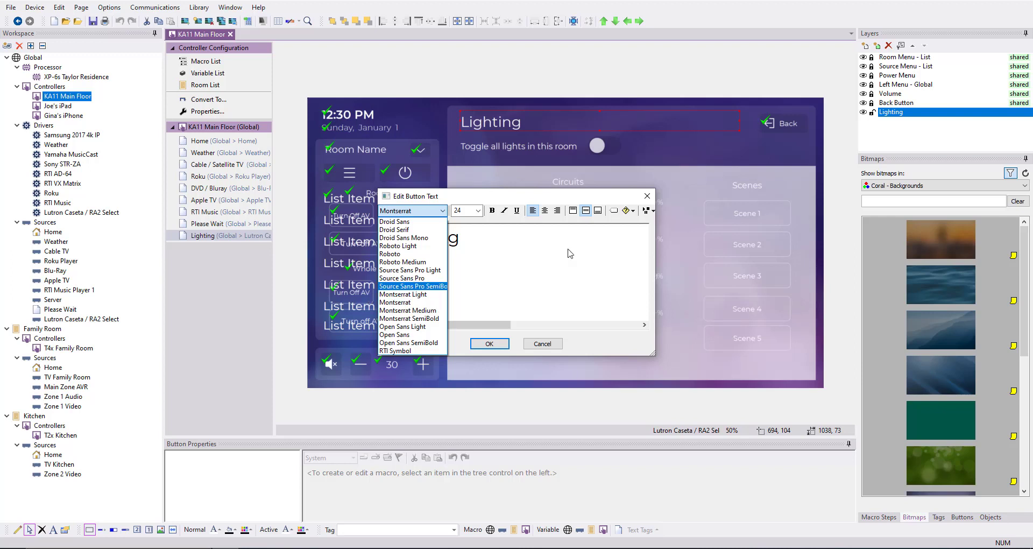
left_click(478, 212)
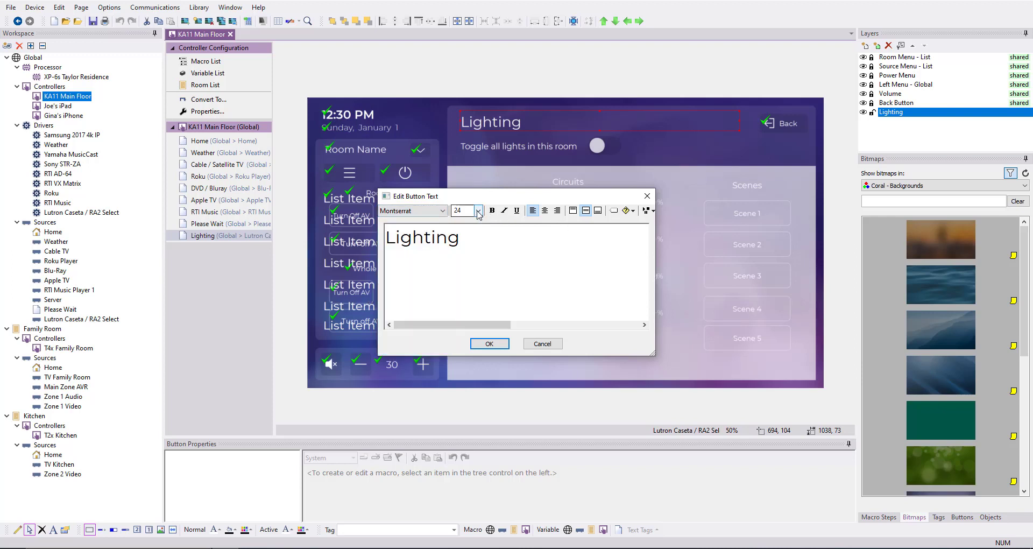
left_click(479, 211)
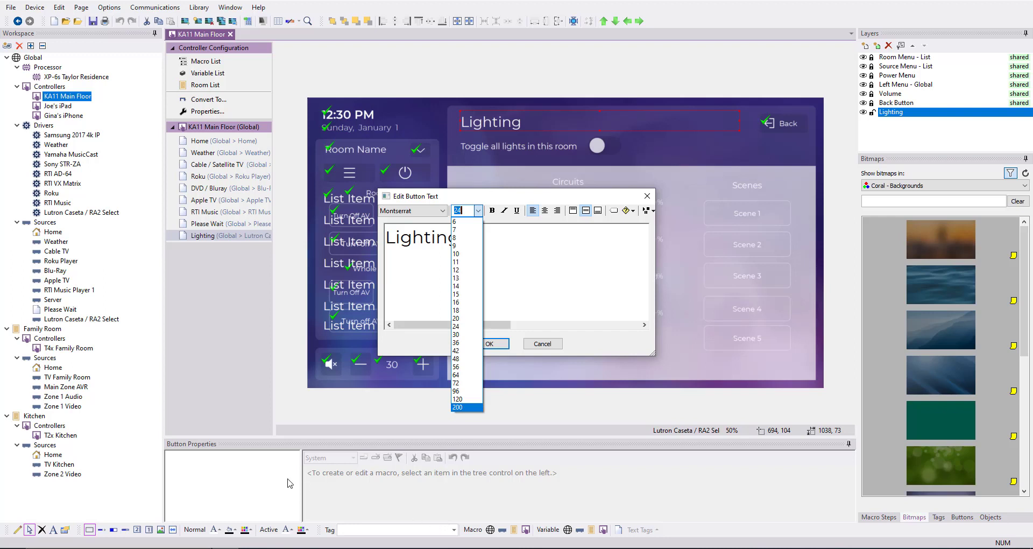
left_click(406, 354)
left_click(544, 345)
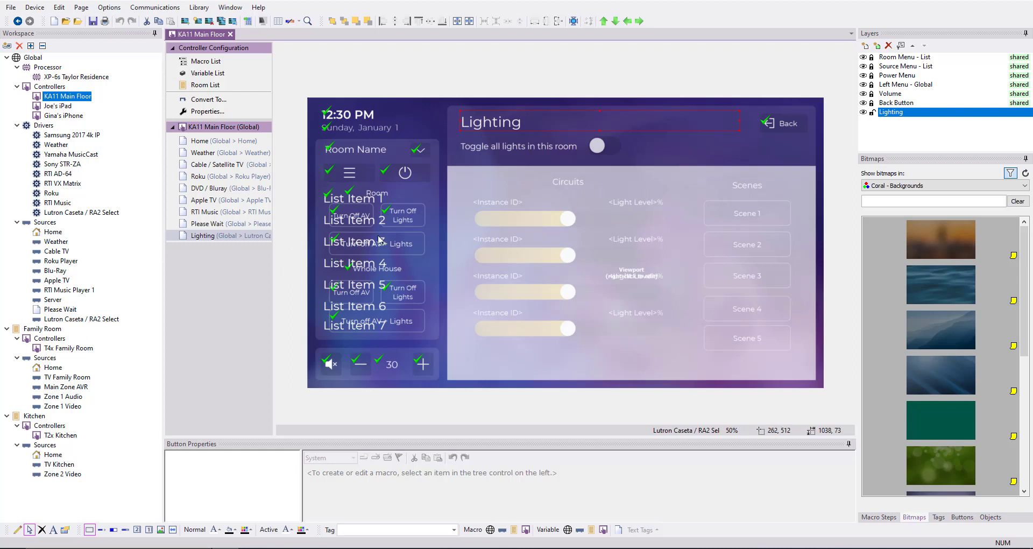
Open the Lighting page's viewport for editing and select the first circuit's light level slider
right_click(587, 239)
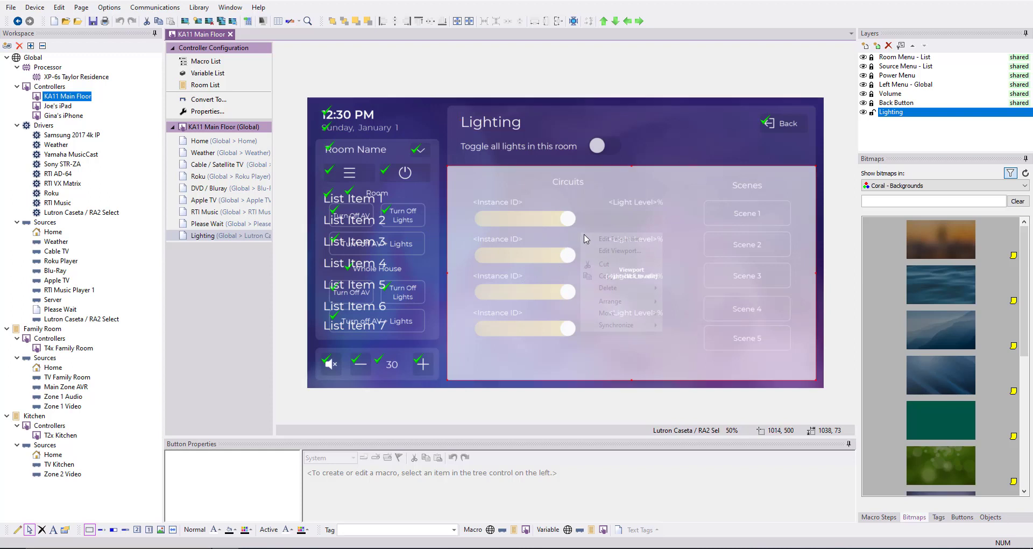
left_click(611, 248)
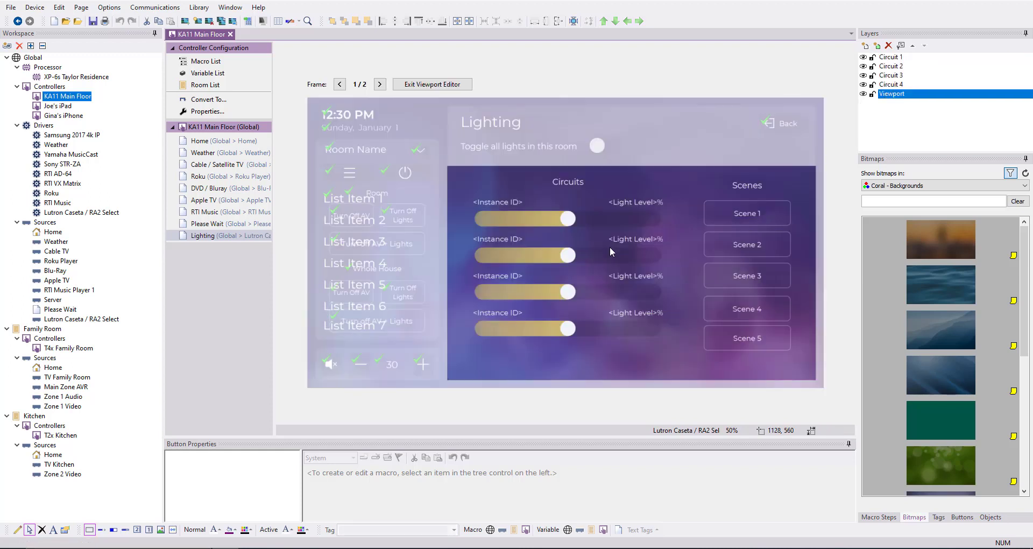
left_click(579, 225)
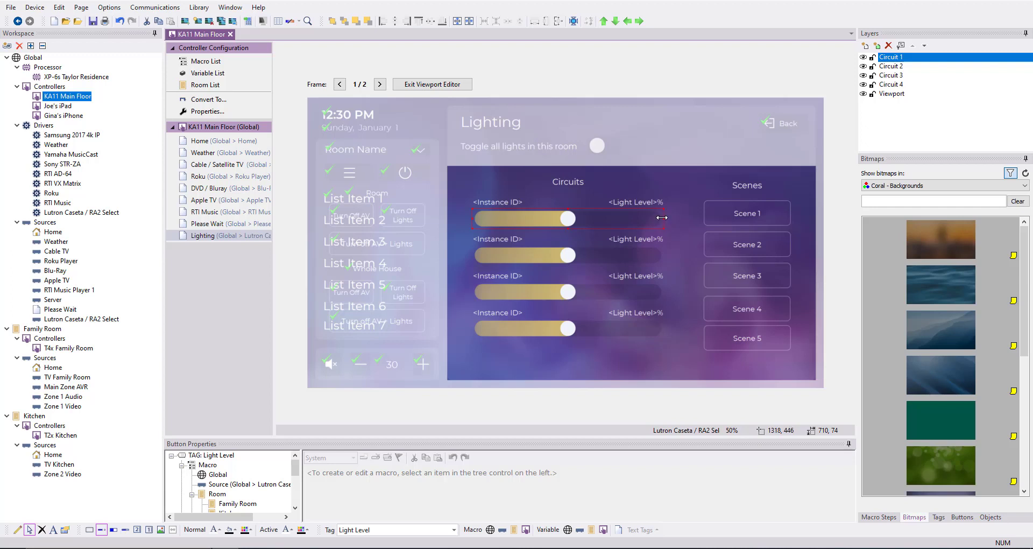
Shift the first circuit's light level slider slightly and adjust its width to about 712
mouse_move(662, 216)
left_mouse_down()
mouse_move(671, 215)
mouse_move(651, 227)
left_mouse_up()
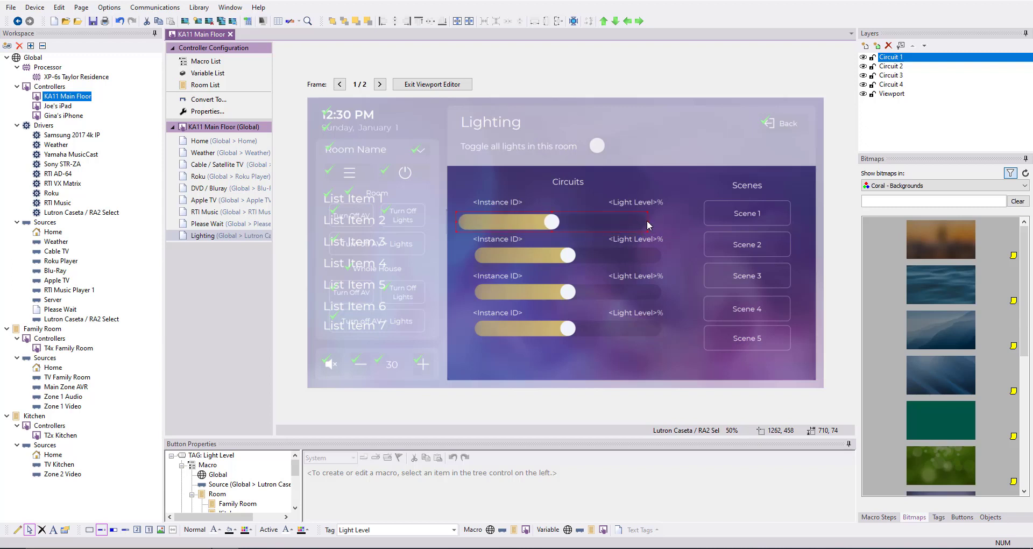
mouse_move(647, 221)
left_mouse_down()
mouse_move(501, 221)
mouse_move(659, 223)
mouse_move(485, 223)
mouse_move(659, 221)
left_mouse_up()
mouse_move(457, 224)
left_mouse_down()
mouse_move(484, 223)
mouse_move(467, 223)
left_mouse_up()
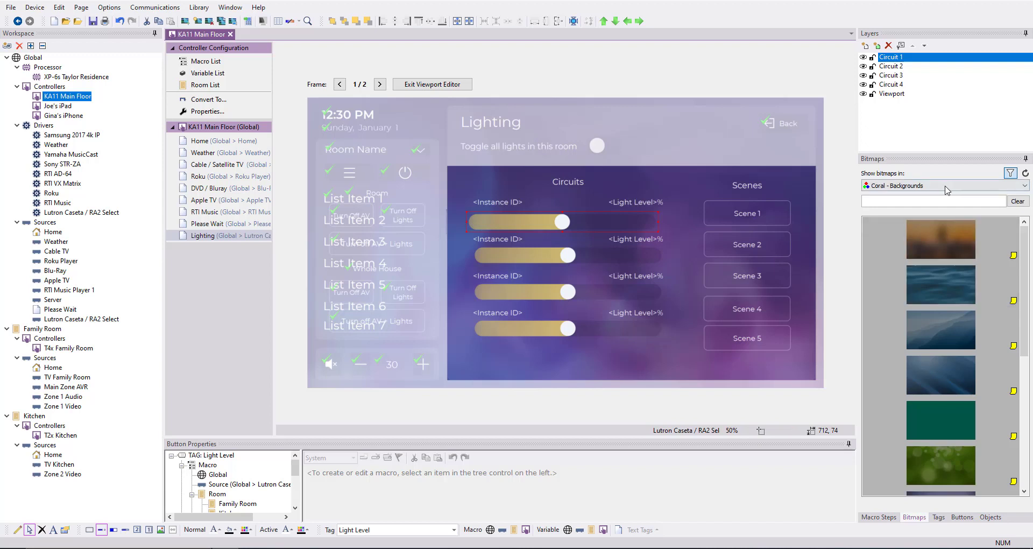
Show the Coral - Elements bitmaps and search them for "slider" to review the available slider colours
left_click(946, 187)
left_click(893, 231)
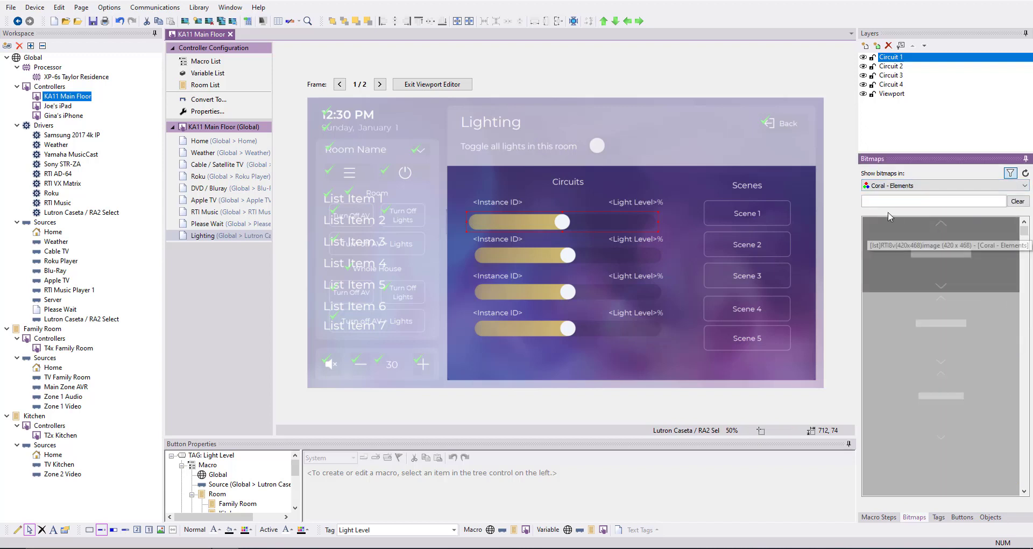
type("slider")
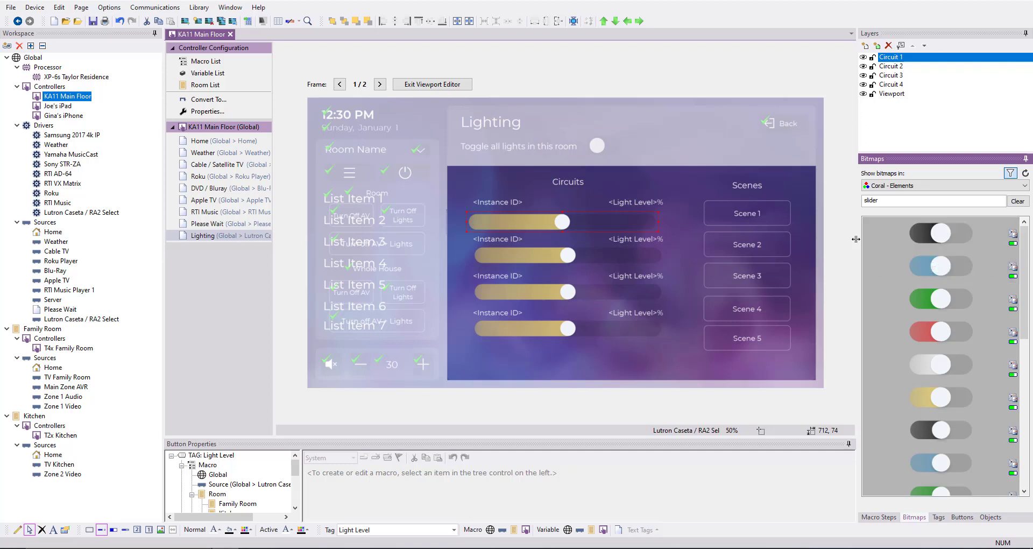
scroll(922, 285, "down", 3)
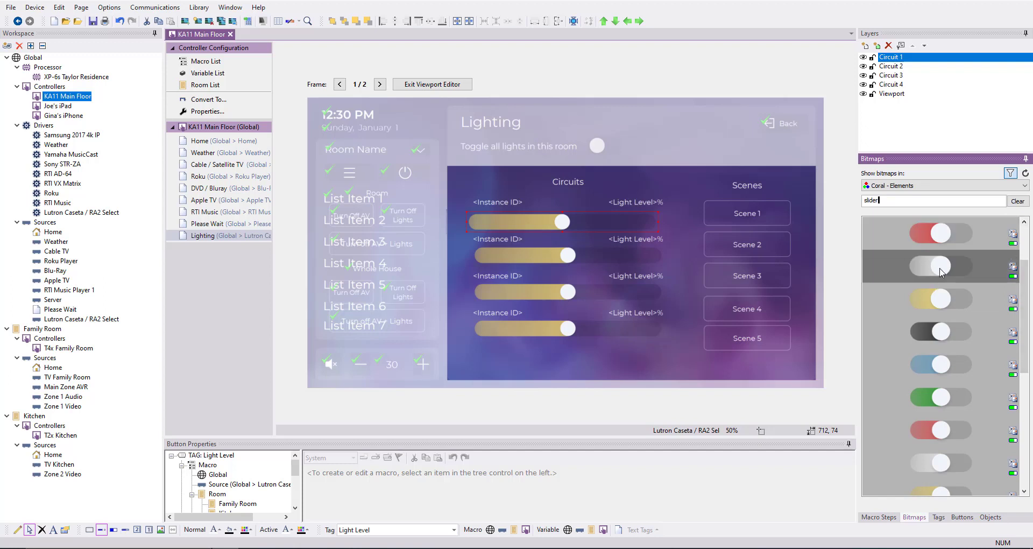
scroll(960, 291, "down", 2)
scroll(961, 293, "up", 5)
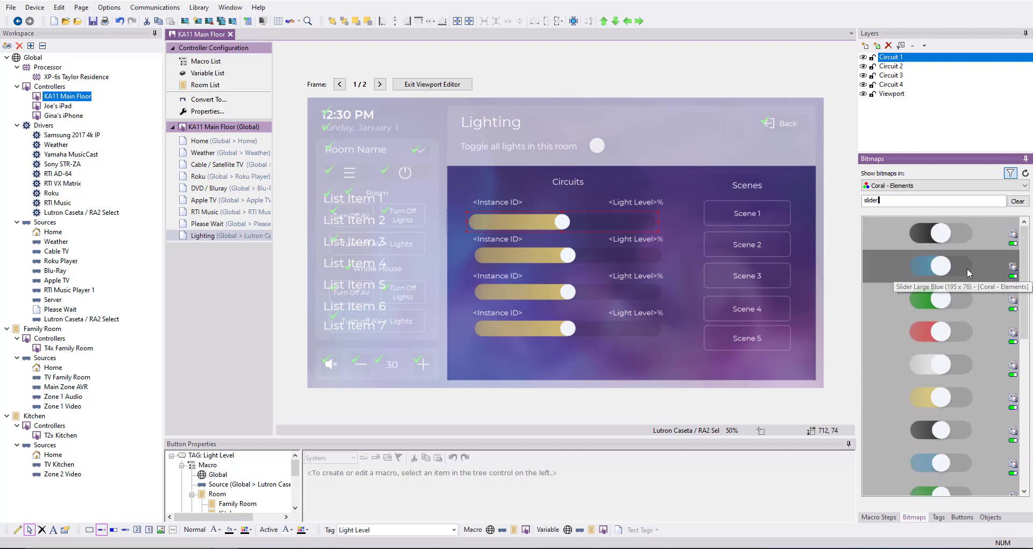
Apply the Slider Large Blue bitmap to the light level sliders of all four circuits
left_click_drag(947, 268, 585, 221)
left_click_drag(937, 266, 561, 257)
left_click_drag(958, 274, 541, 321)
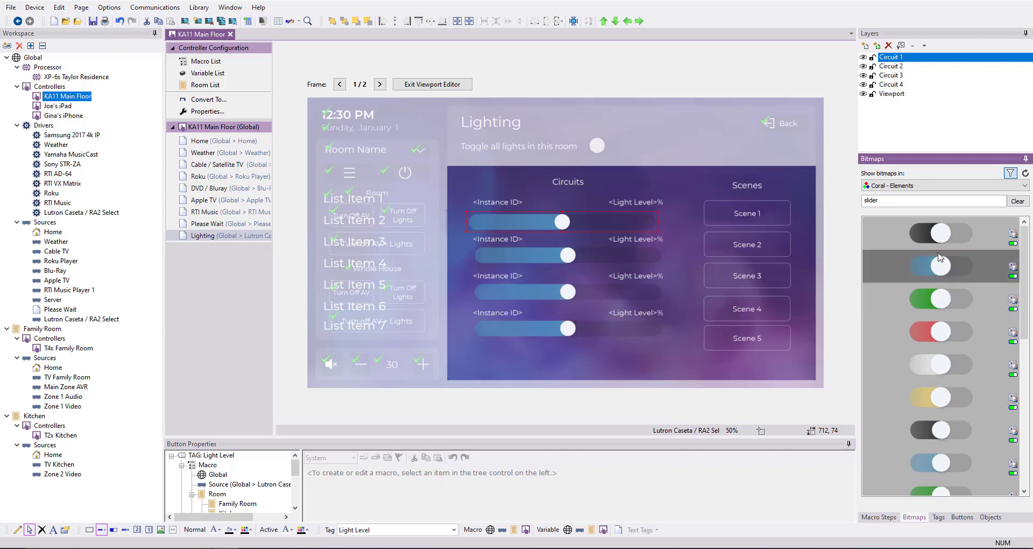
Try a black slider below the fourth circuit, resize it to about 275 by 128, and delete it
left_click_drag(941, 233, 541, 359)
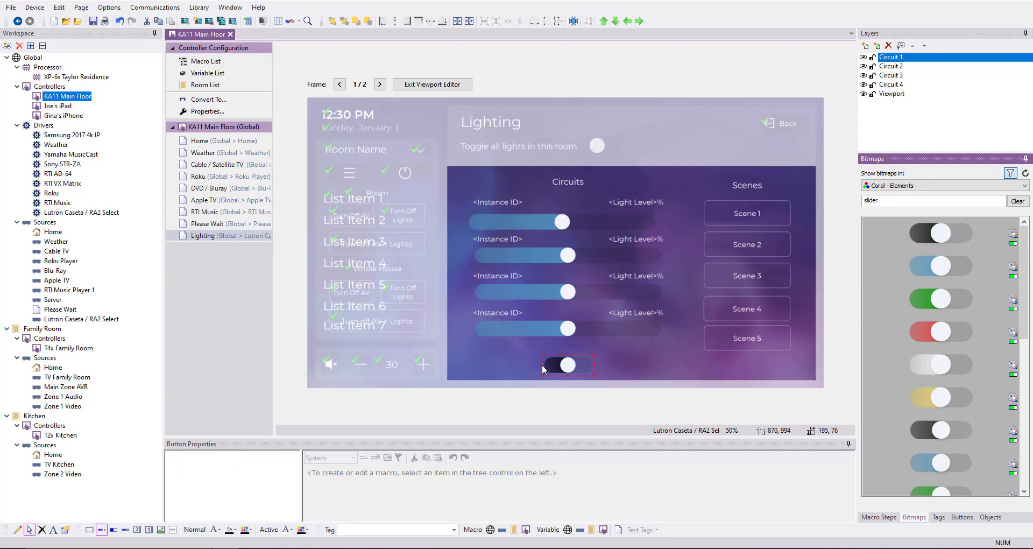
left_click_drag(541, 364, 520, 357)
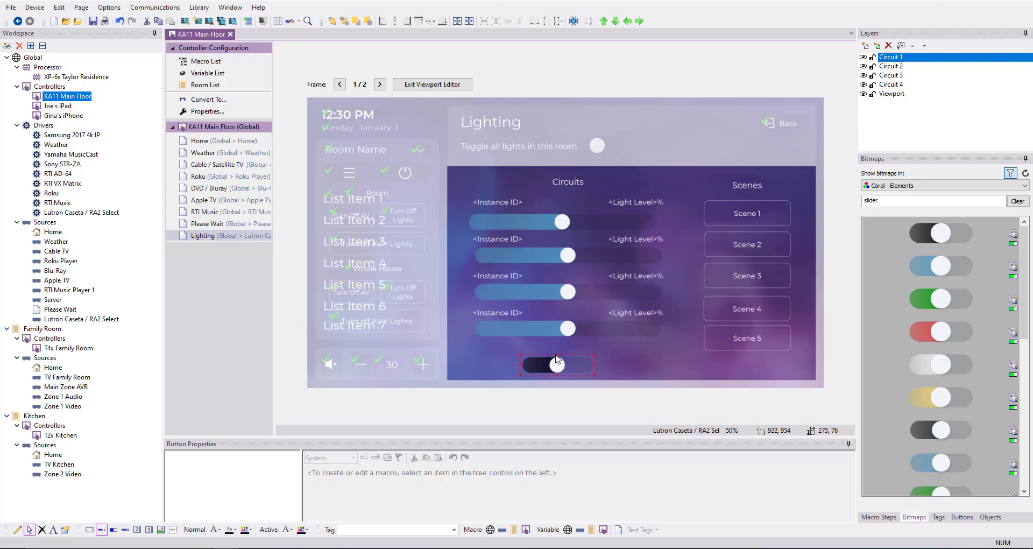
mouse_move(560, 358)
left_mouse_down()
mouse_move(574, 172)
mouse_move(619, 173)
mouse_move(581, 231)
mouse_move(550, 318)
mouse_move(565, 352)
left_mouse_up()
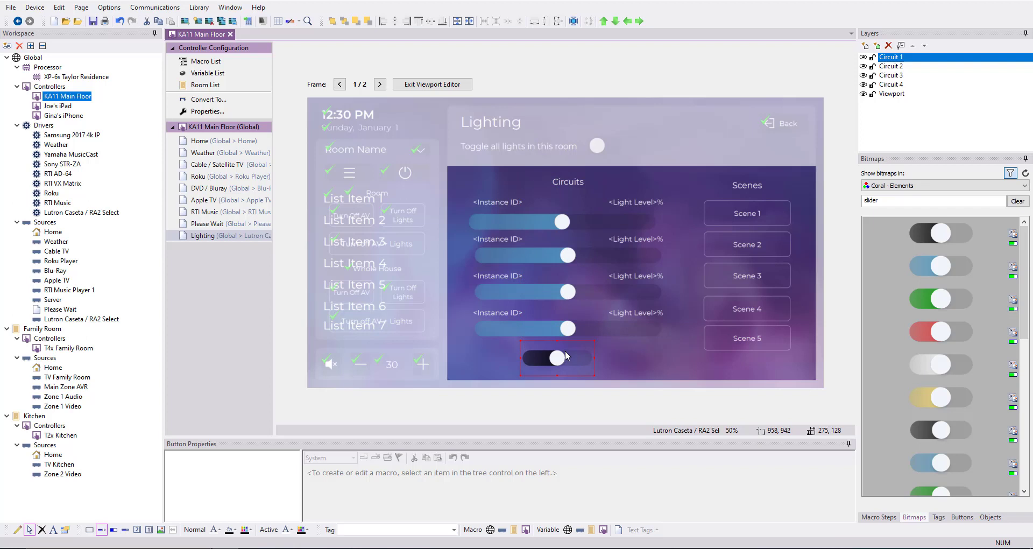
key("Delete")
Search the bitmaps for "gauge", try a dark gauge below the fourth circuit, and delete it
scroll(971, 317, "down", 1)
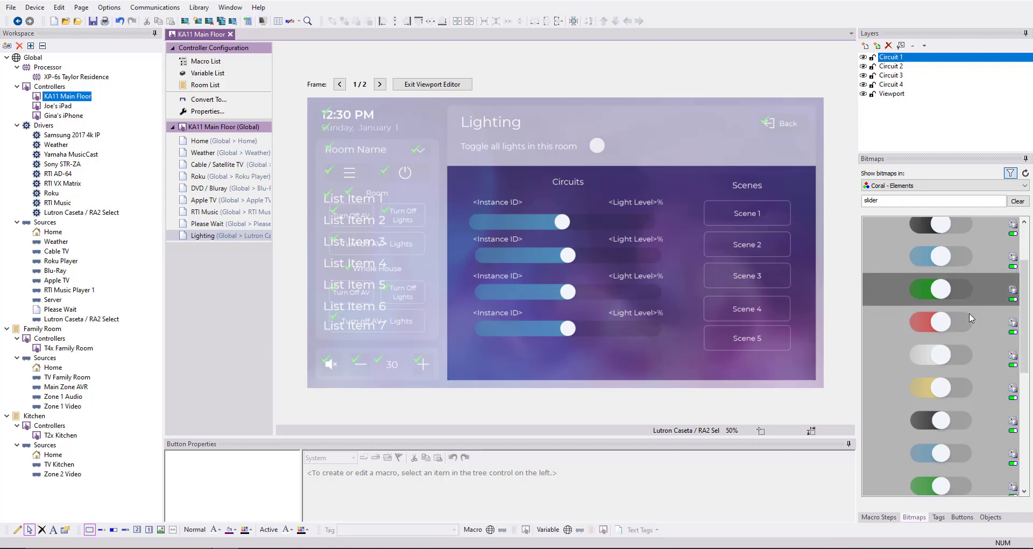
scroll(969, 310, "down", 5)
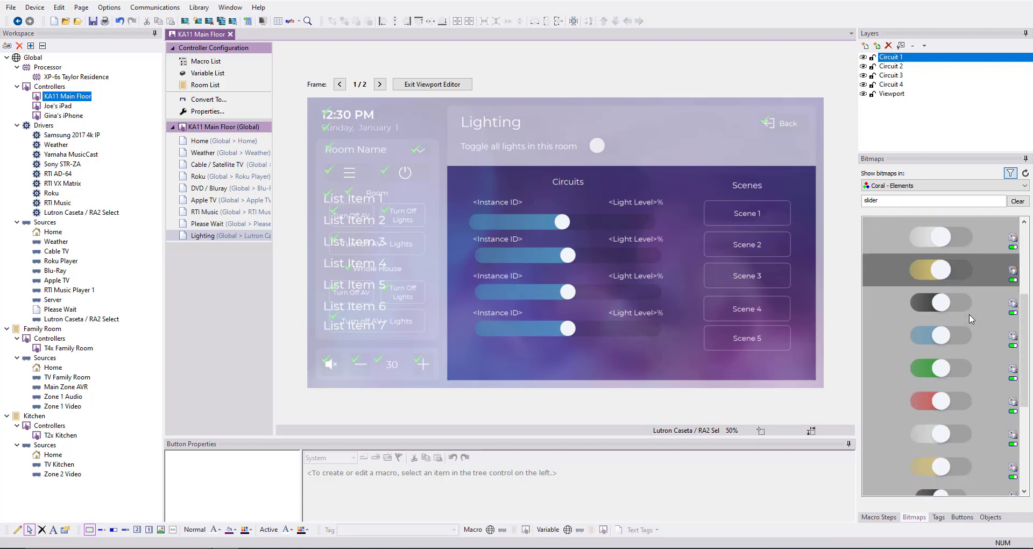
double_click(892, 199)
type("gauge")
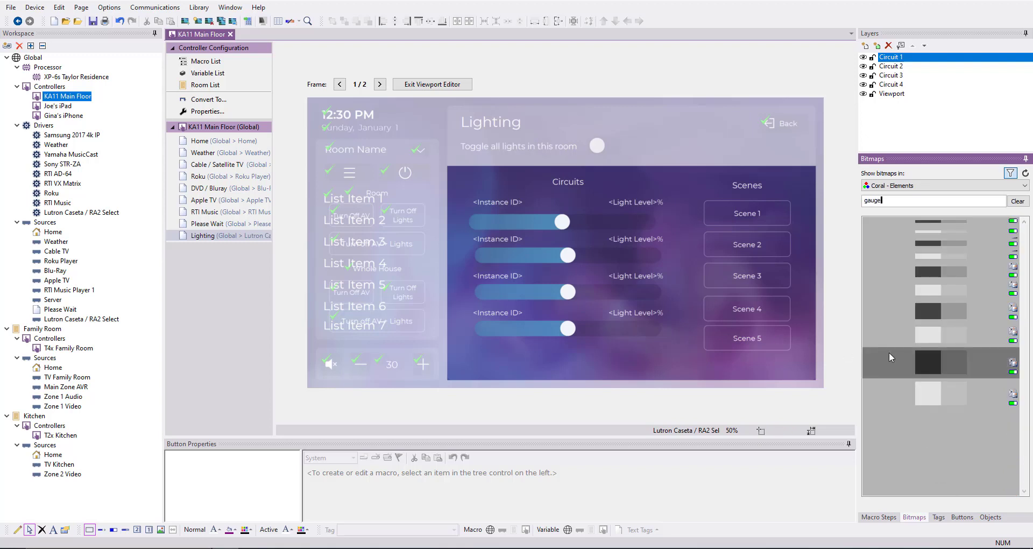
left_click_drag(889, 352, 560, 365)
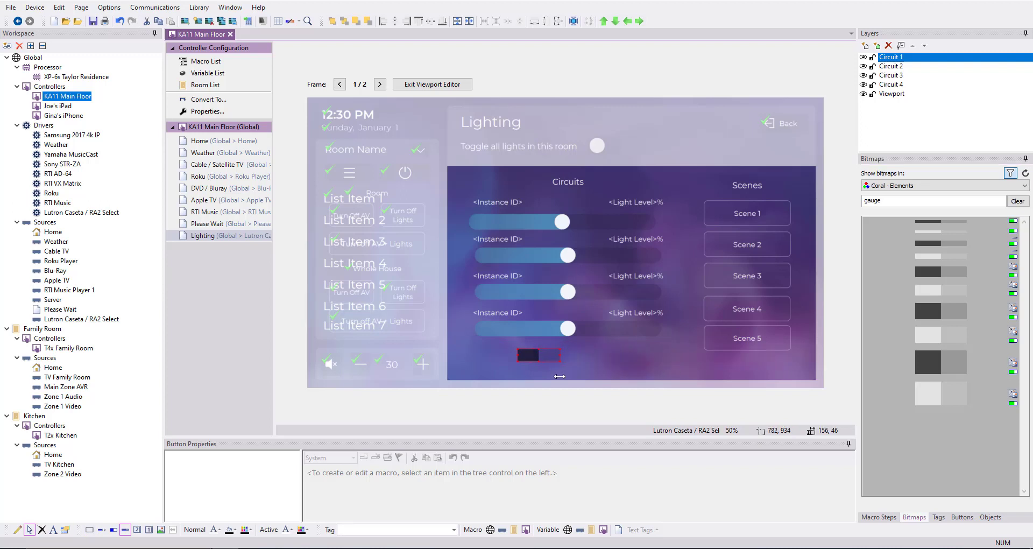
key("Delete")
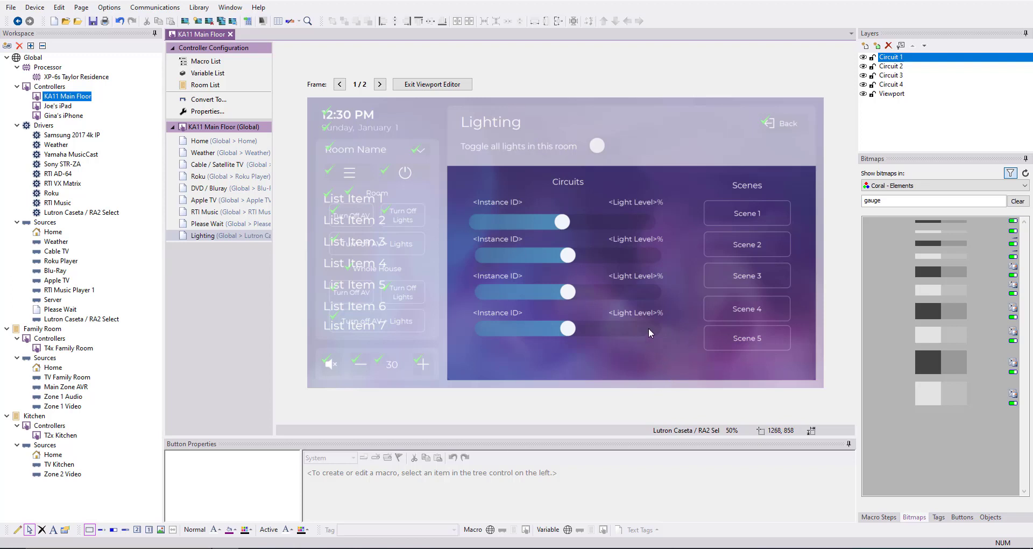
Exit the viewport editing, examine the variables available for the Lighting title's text, and leave the text unchanged
left_click(576, 101)
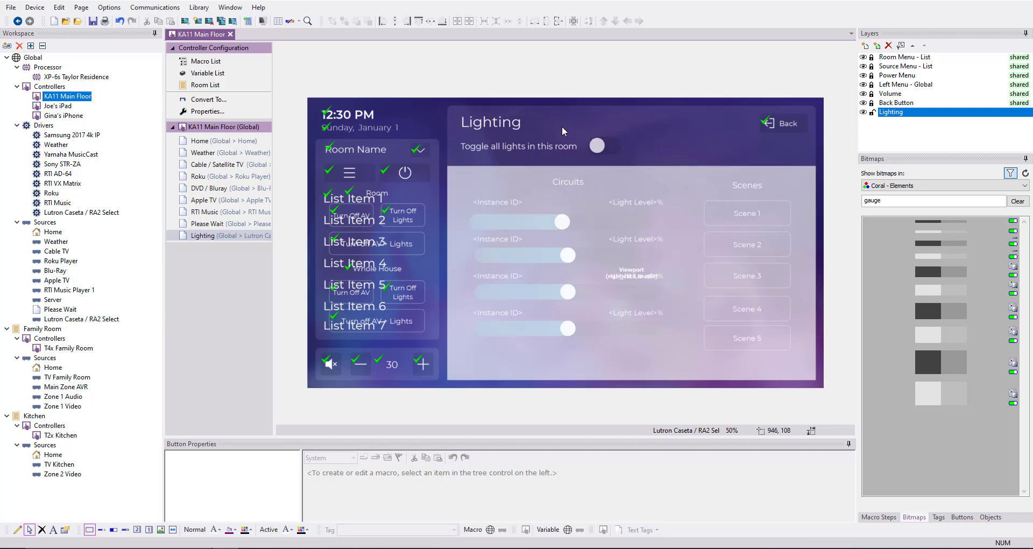
left_click(505, 123)
right_click(506, 123)
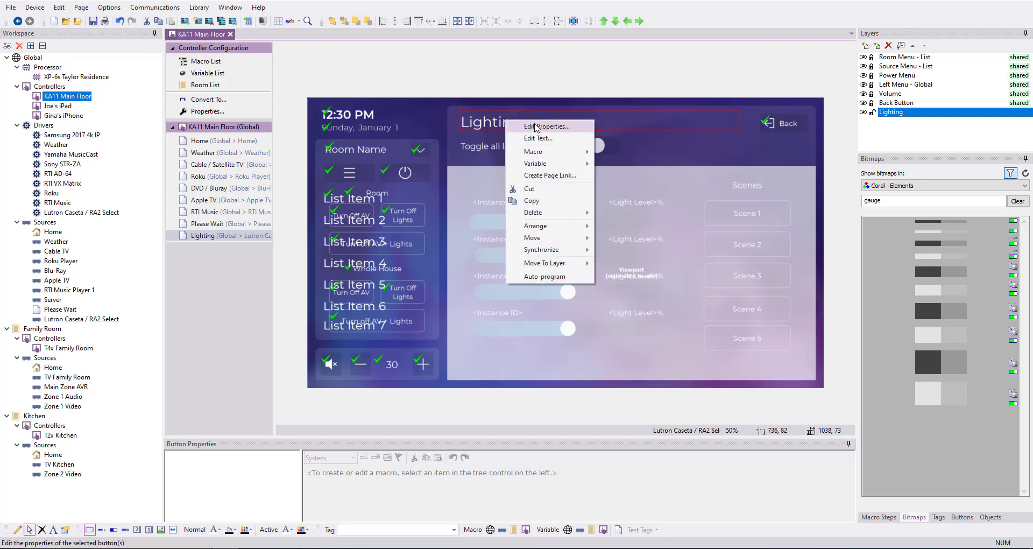
left_click(547, 138)
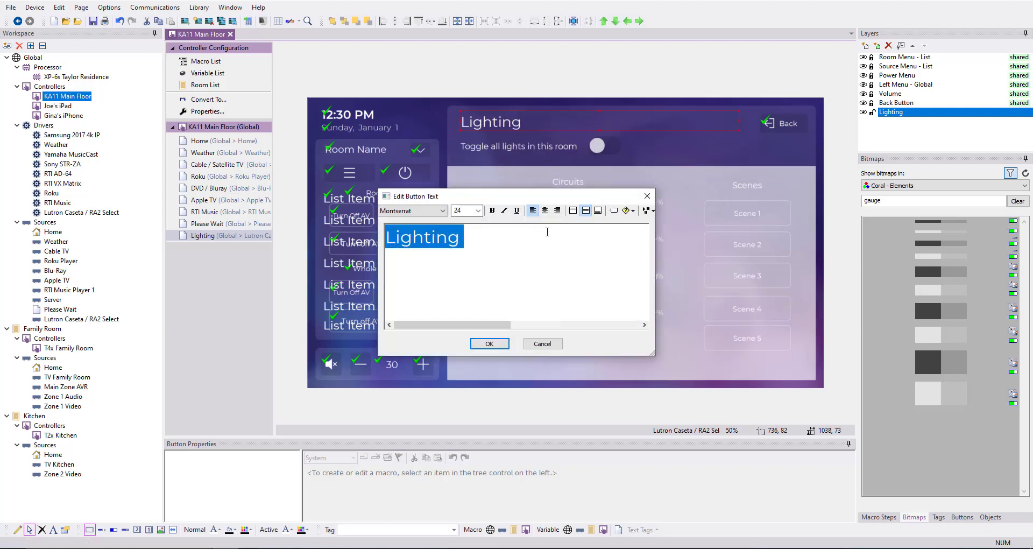
left_click(632, 214)
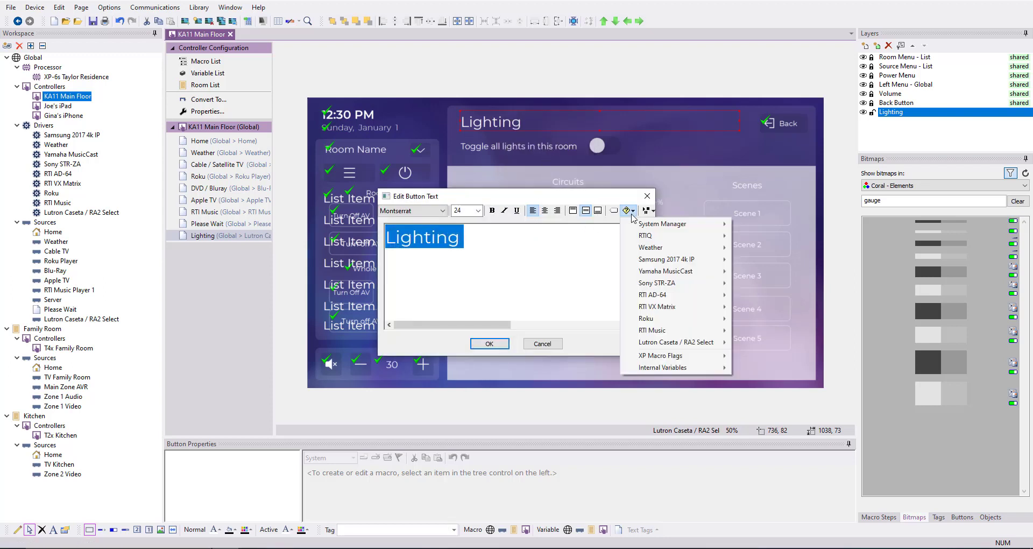
left_click(481, 272)
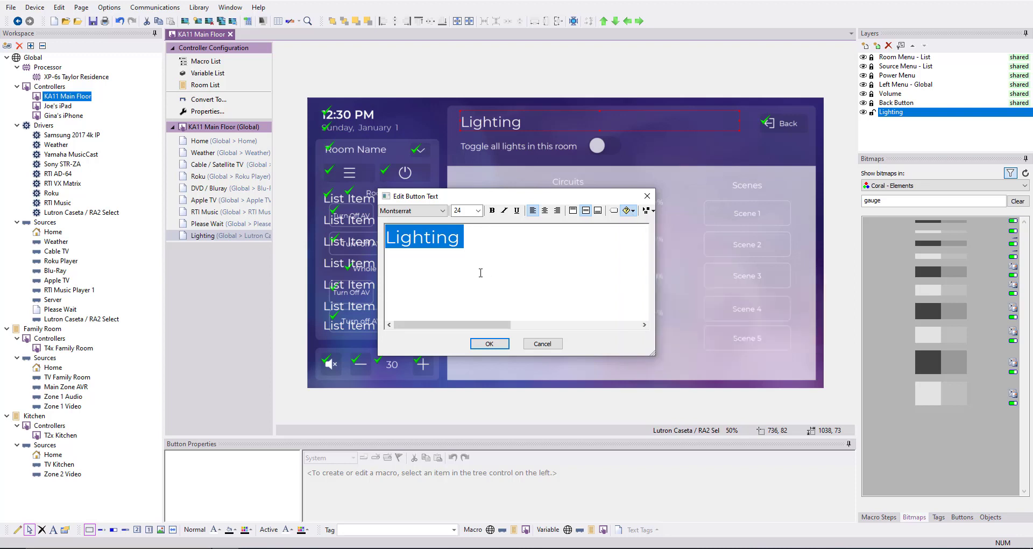
left_click(543, 344)
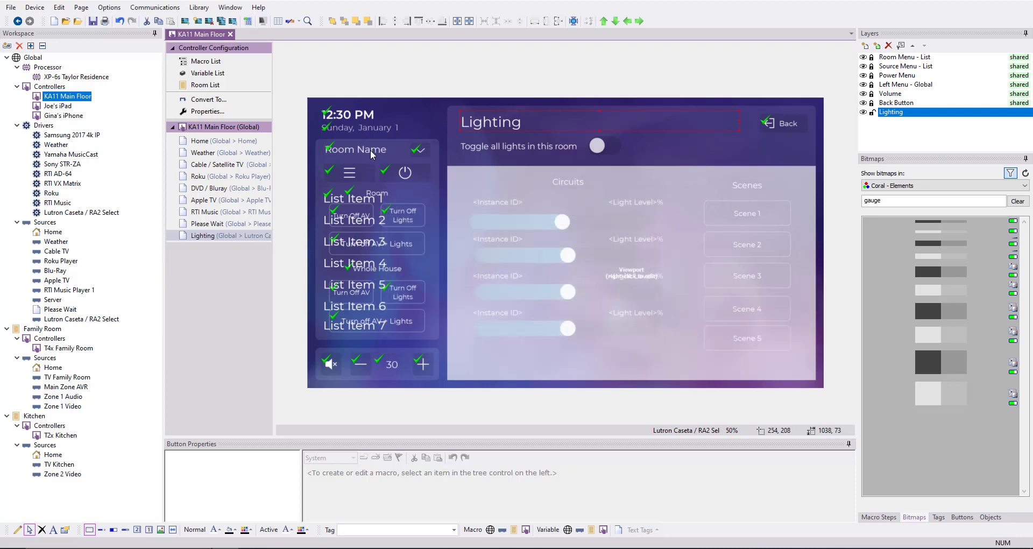
Unlock the other layers of the Lighting page and select the Room Name button in the global left menu
right_click(911, 128)
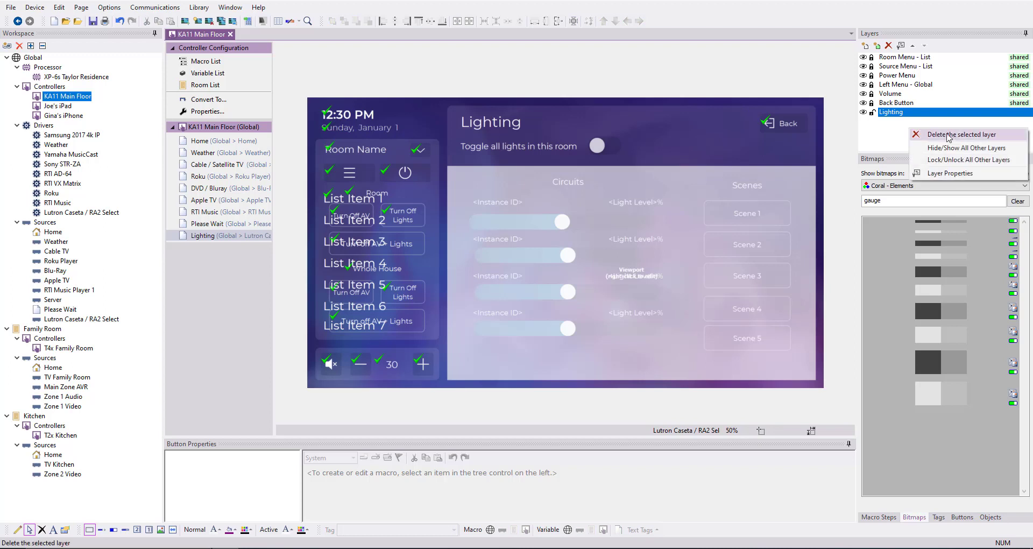
left_click(952, 160)
right_click(935, 126)
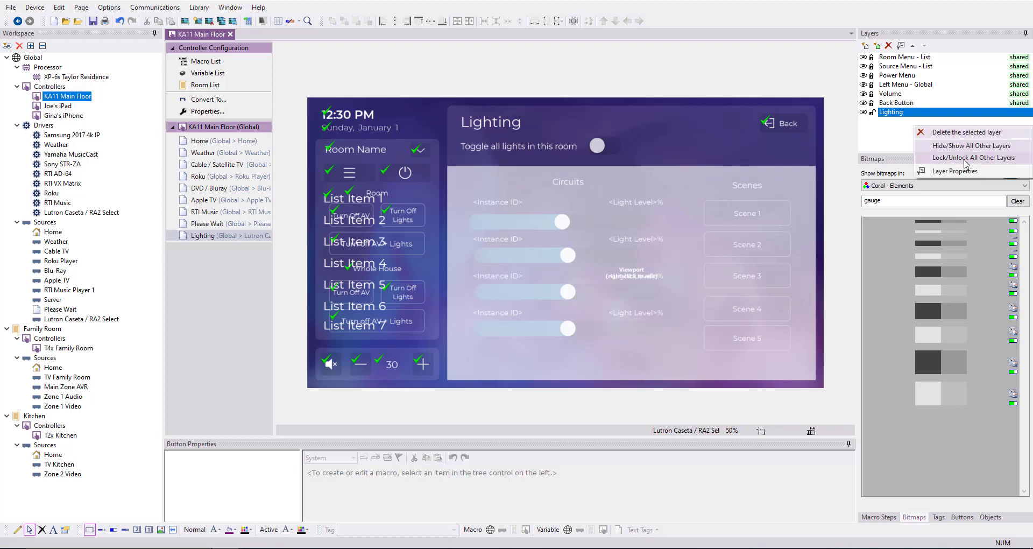
left_click(962, 160)
left_click(346, 153)
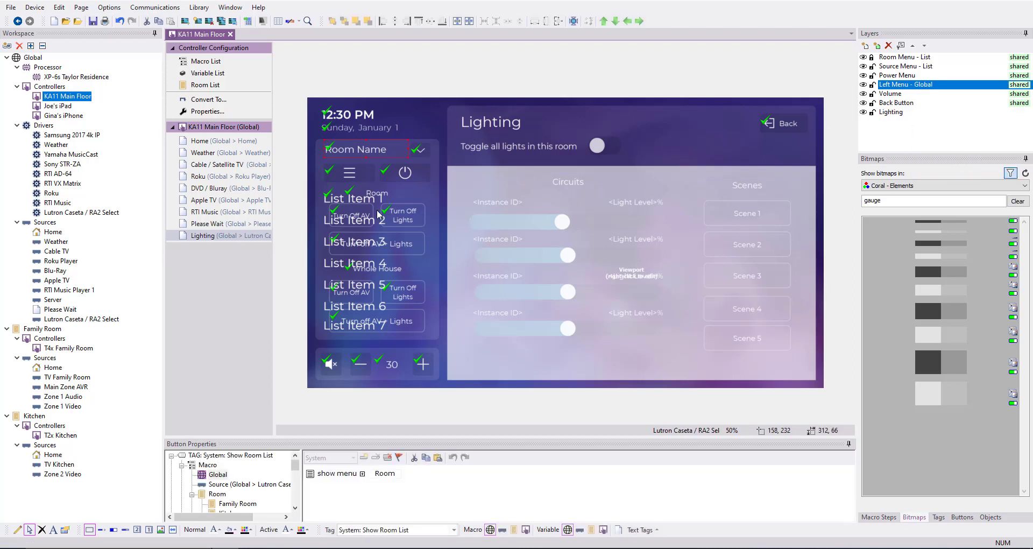
Enlarge the button properties area and open the variable selection for the global System: Selected Room text tag
left_click_drag(416, 438, 416, 222)
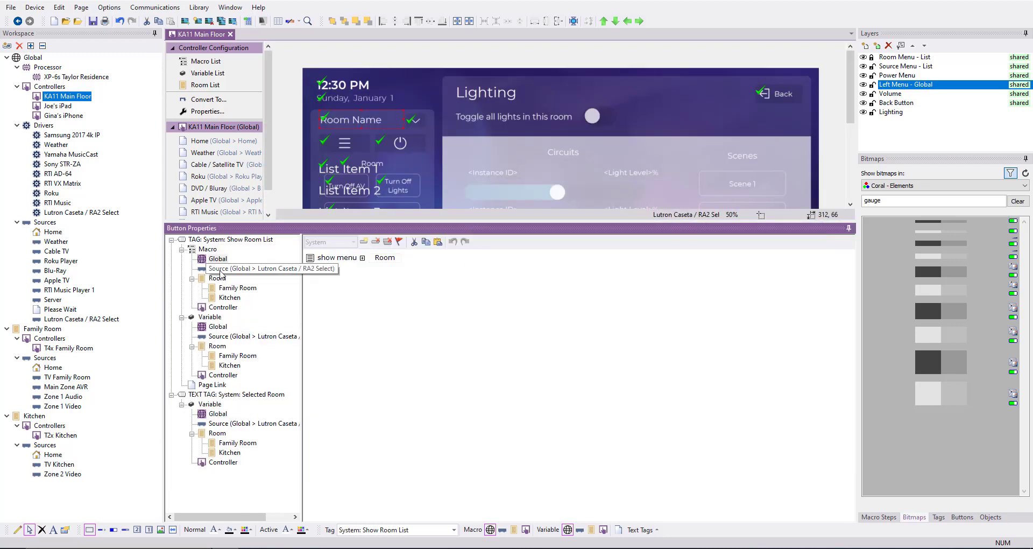
left_click(217, 413)
left_click(688, 337)
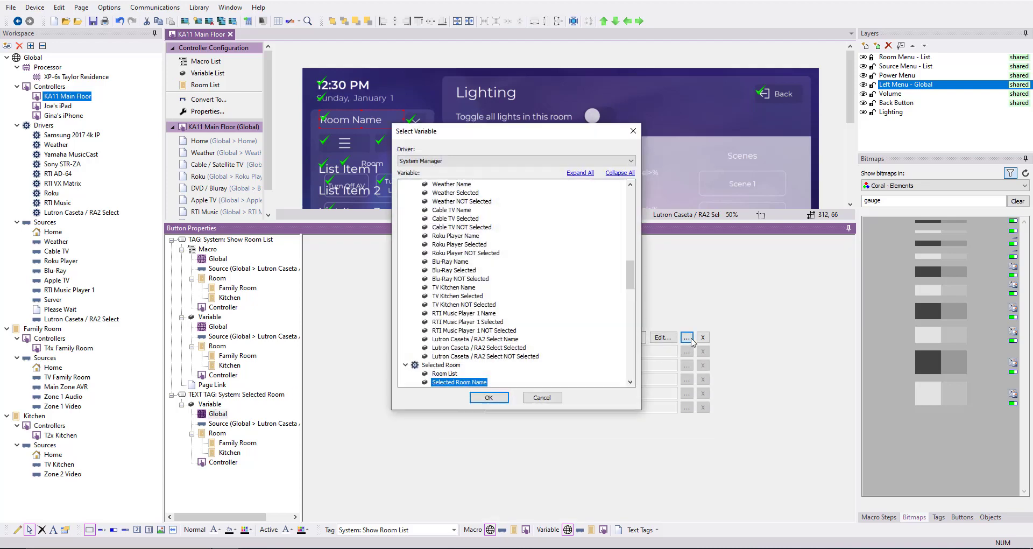
Examine the Family Room source variables, from Source Return Visible through the source lists to Selected Source Index
scroll(415, 300, "up", 20)
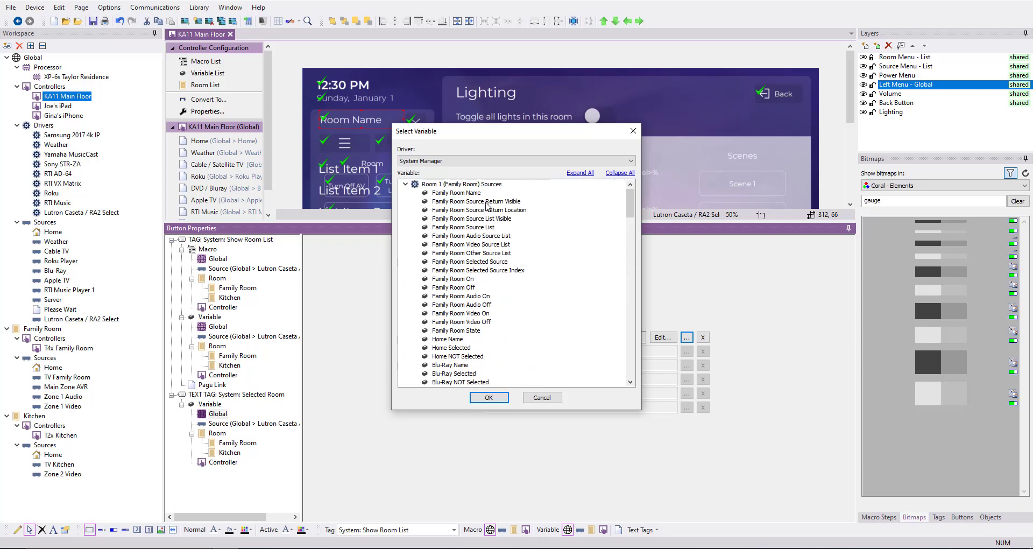
left_click(461, 197)
left_click(518, 202)
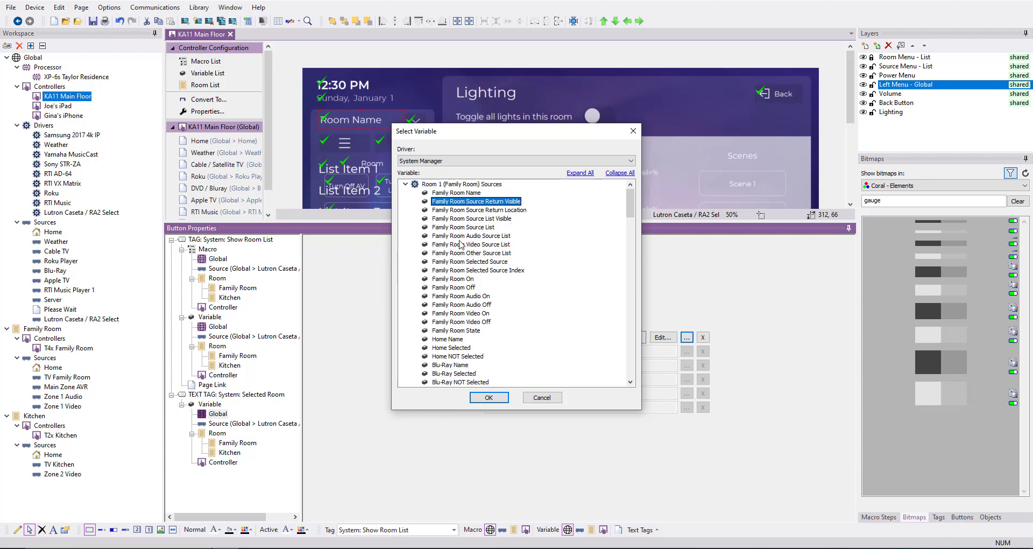
left_click(462, 210)
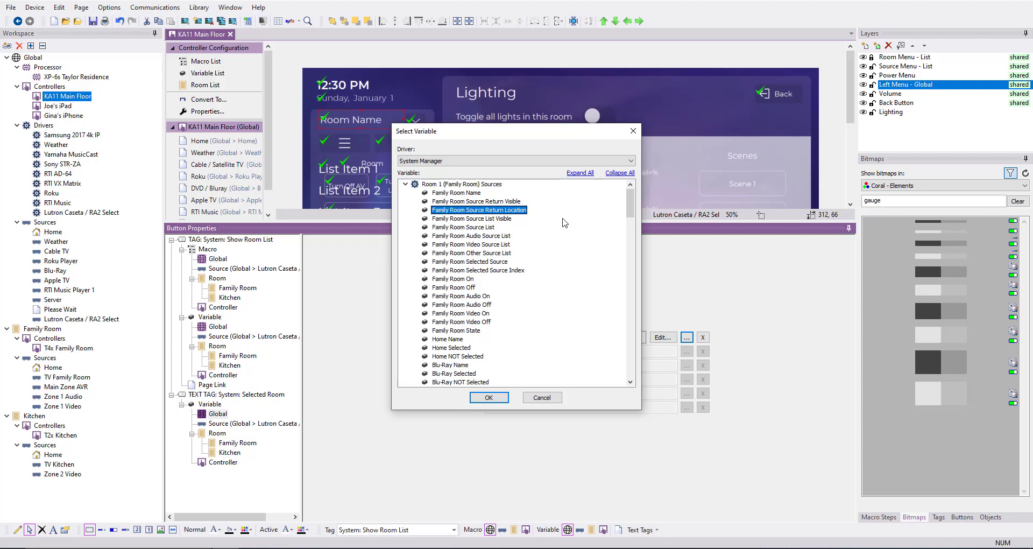
left_click(476, 219)
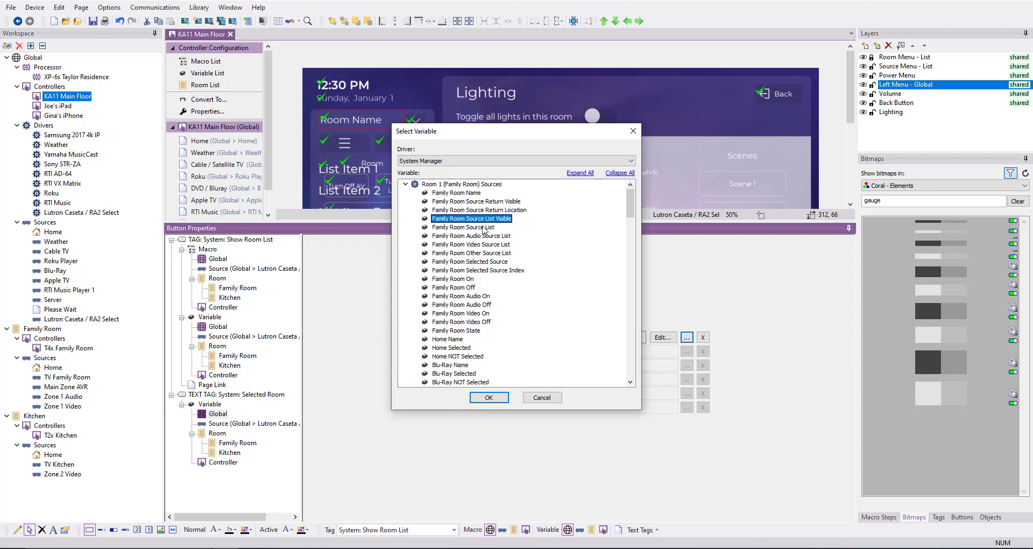
left_click(486, 228)
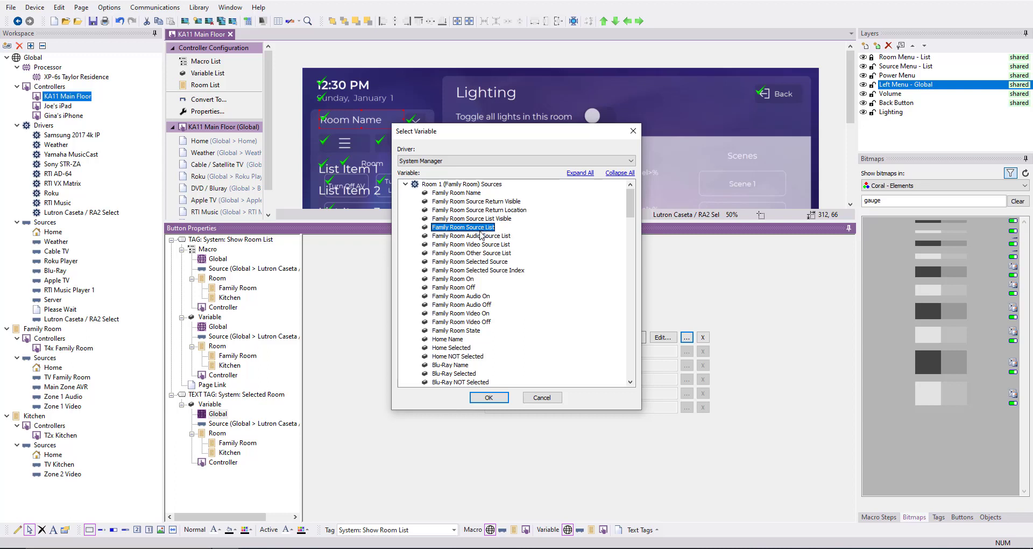
left_click(481, 237)
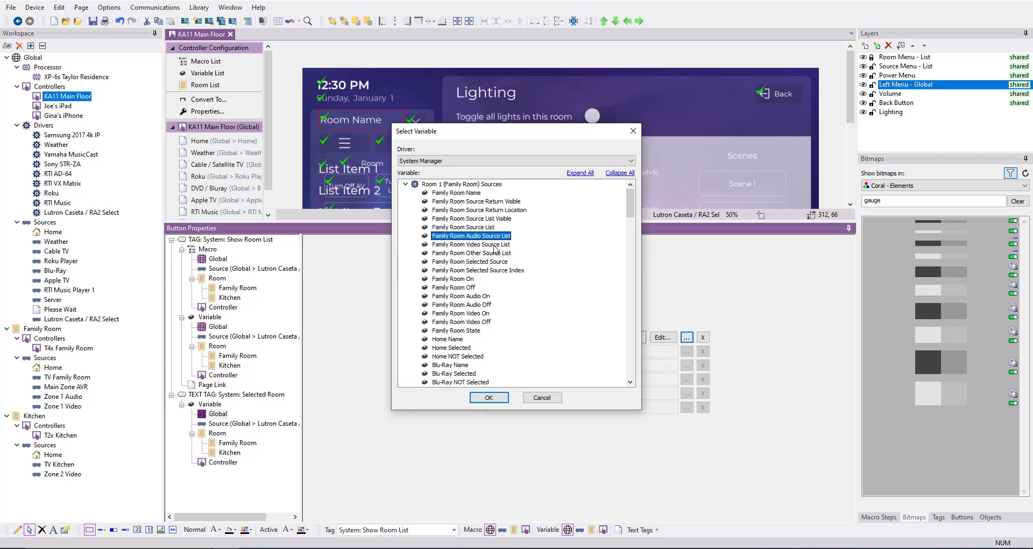
left_click(498, 245)
left_click(494, 253)
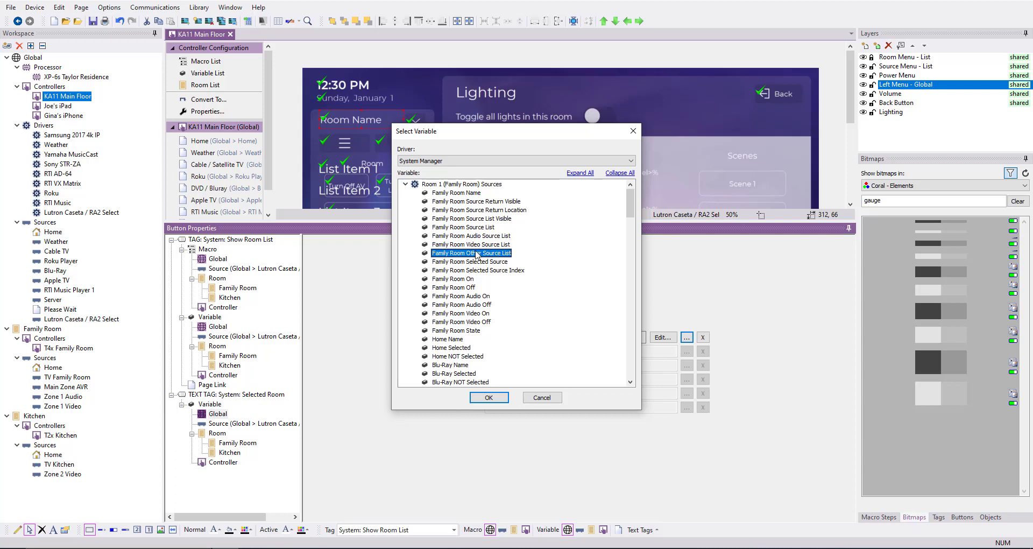
left_click(495, 271)
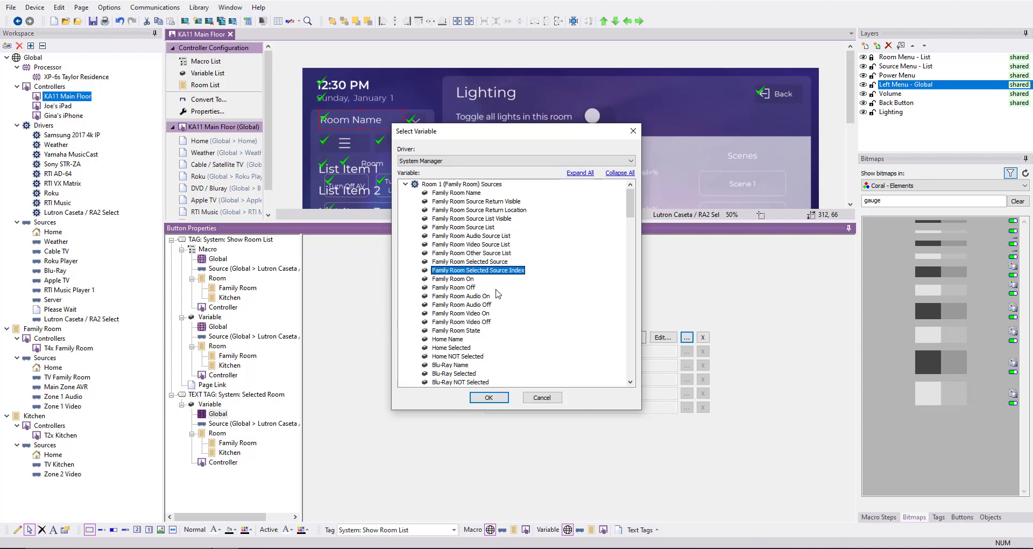
Examine the Family Room on and off variables for room, audio and video, and the Family Room State variable
left_click(446, 280)
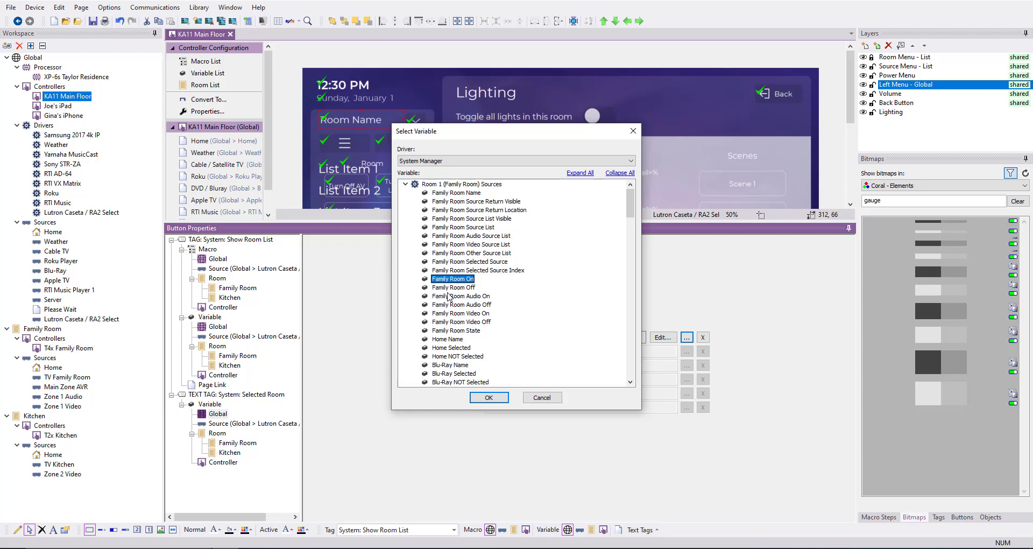
left_click(454, 290)
left_click(453, 297)
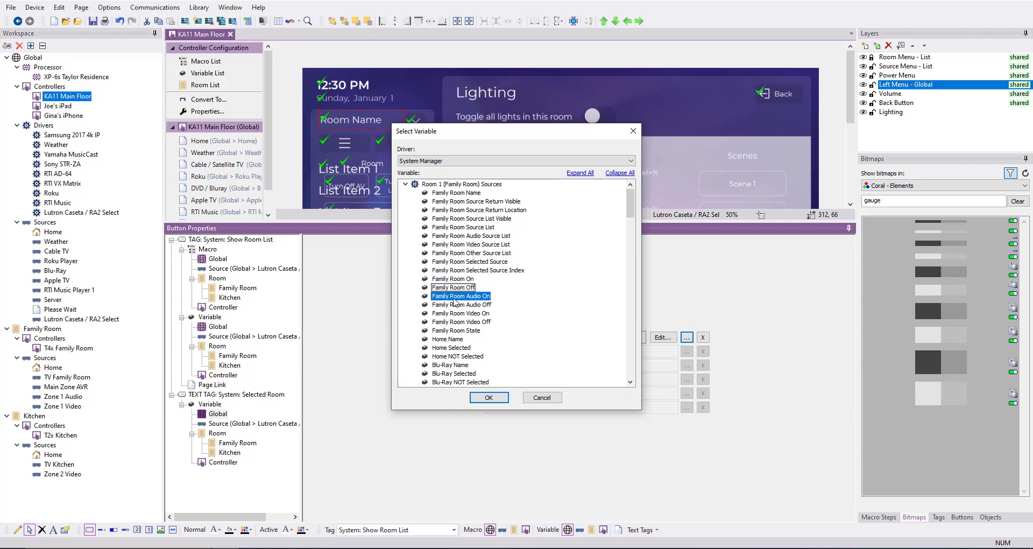
left_click(454, 304)
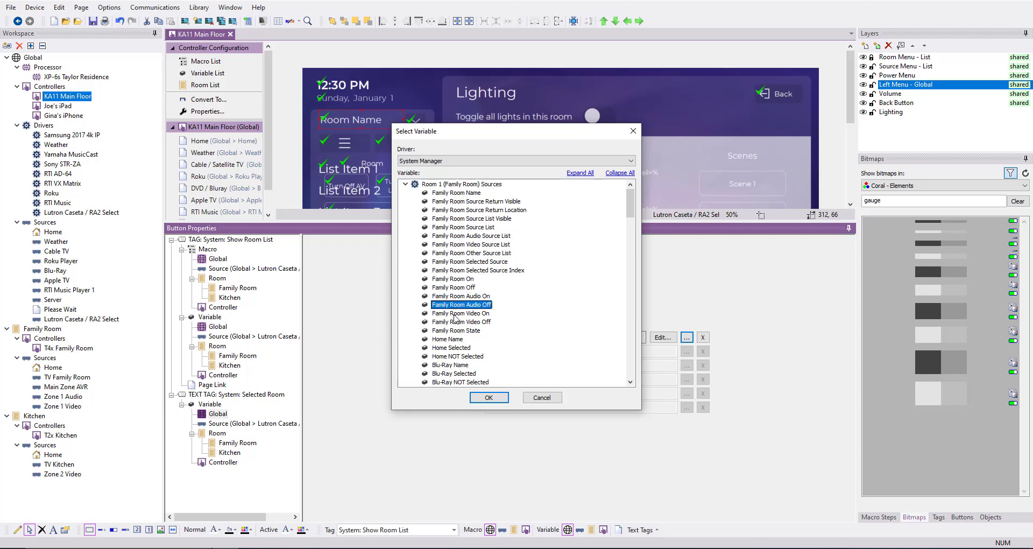
left_click(465, 322)
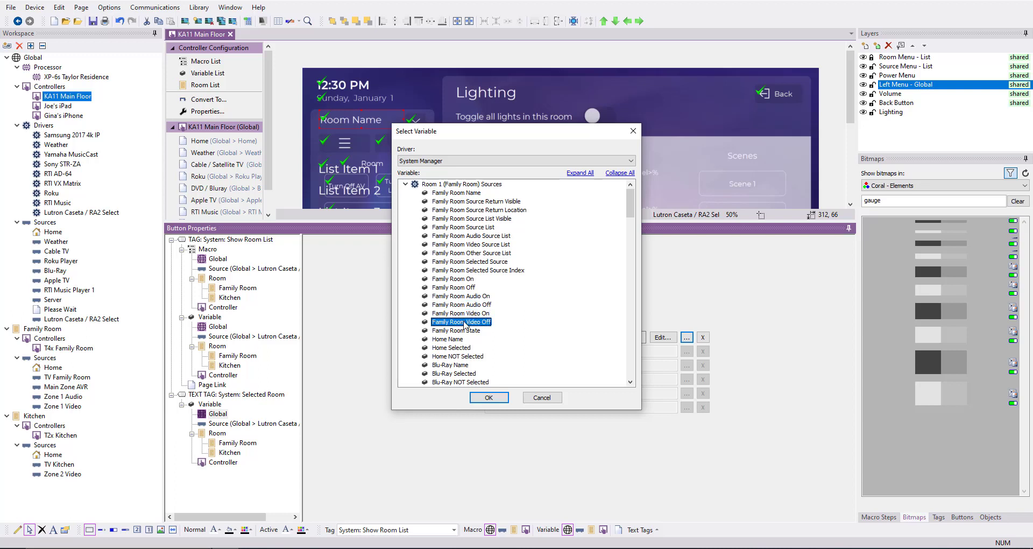
left_click(459, 331)
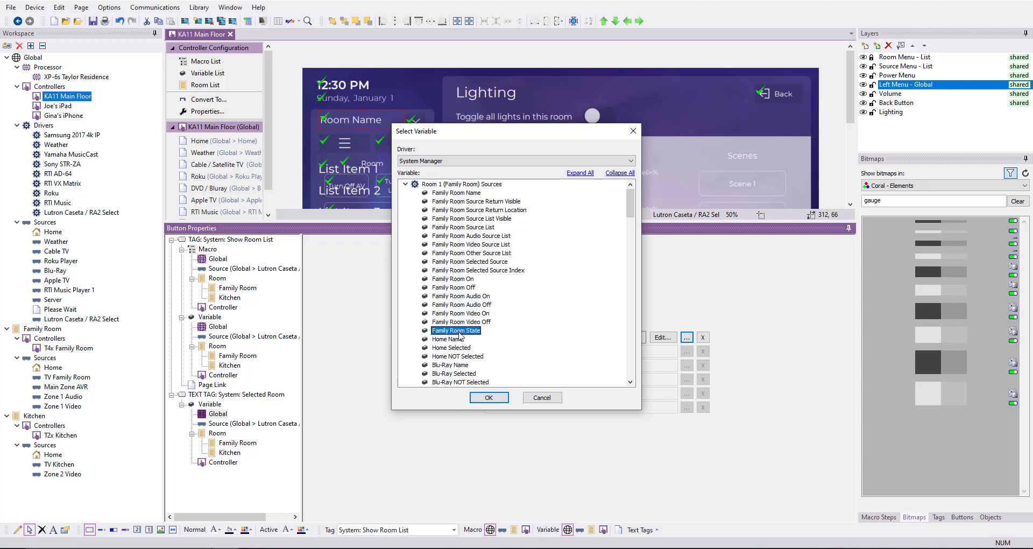
Examine the Name, Selected and NOT Selected variables of the individual Family Room sources, from Home to Lutron Caseta / RA2 Select
scroll(490, 334, "down", 3)
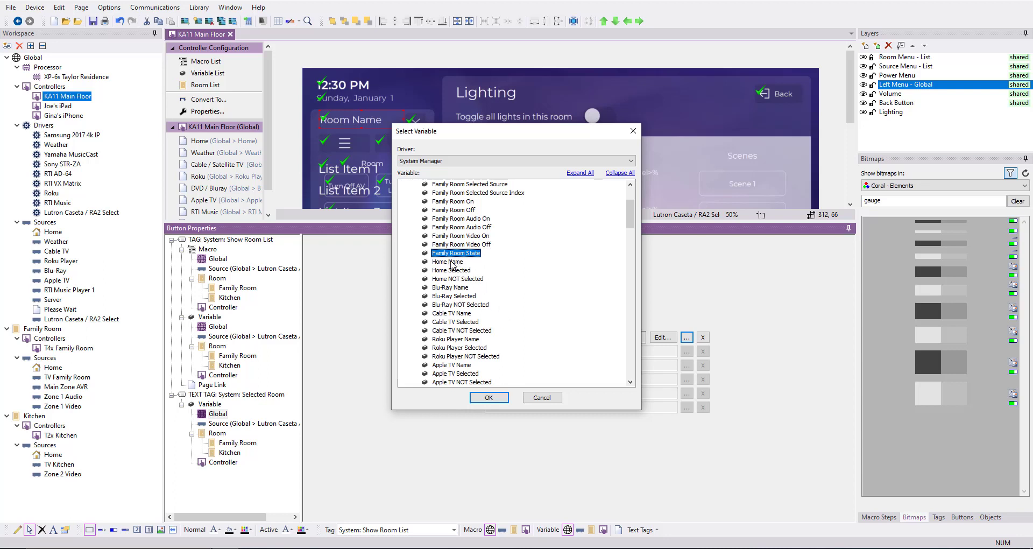
left_click(451, 262)
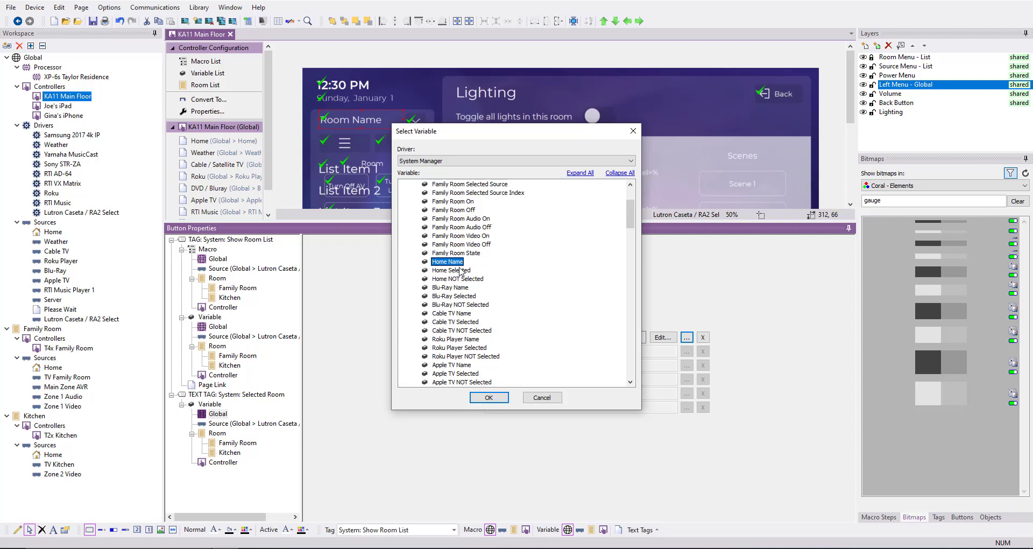
left_click(460, 271)
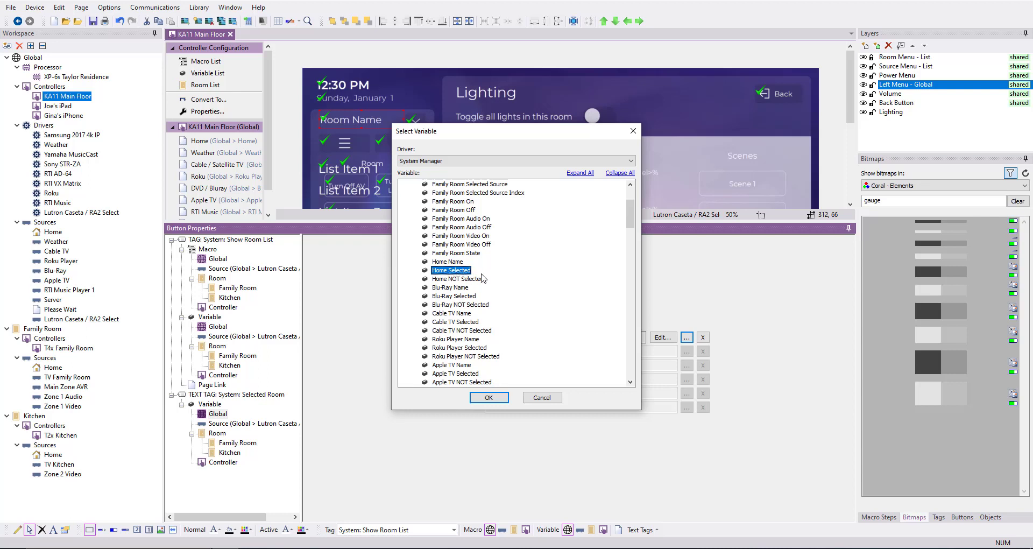
scroll(482, 277, "down", 1)
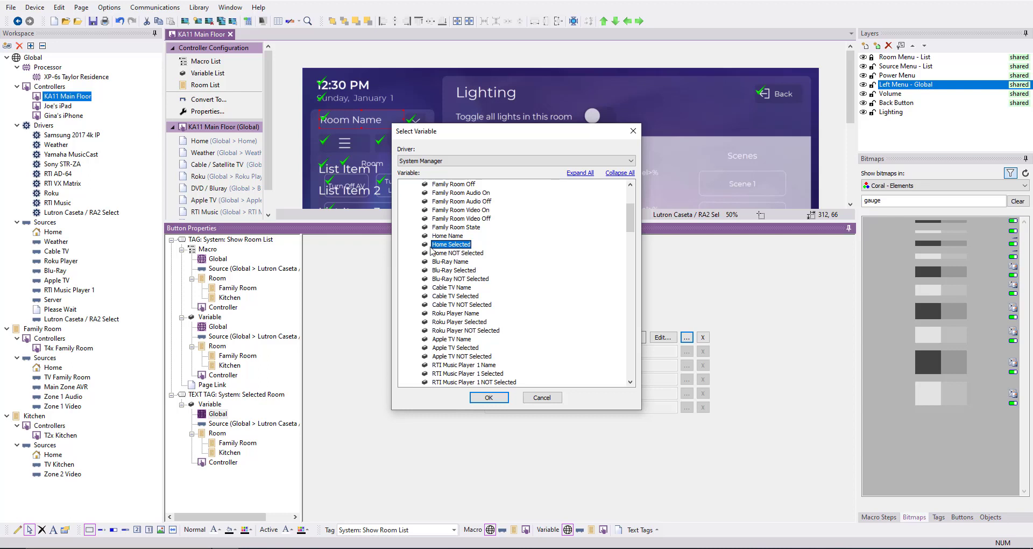
scroll(460, 264, "down", 3)
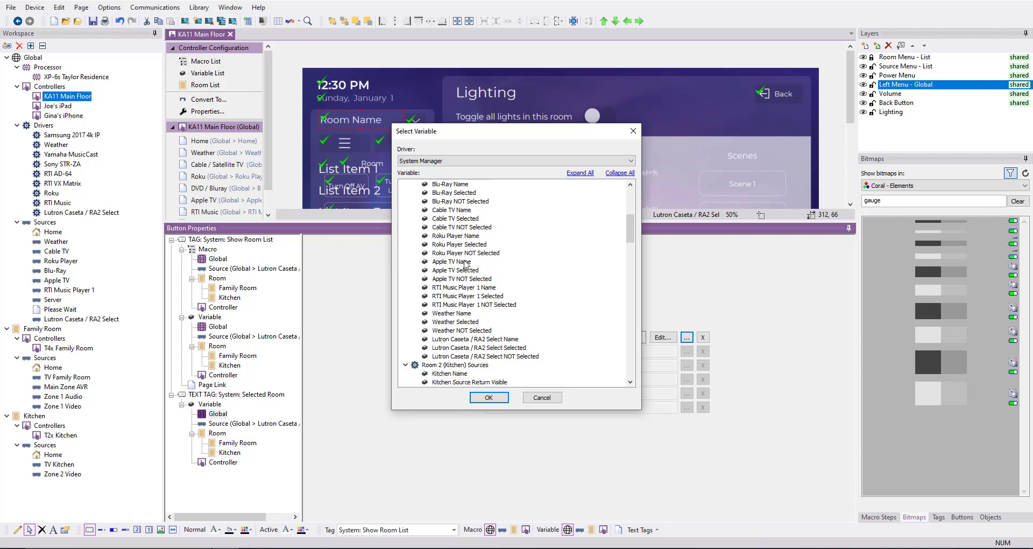
left_click(486, 357)
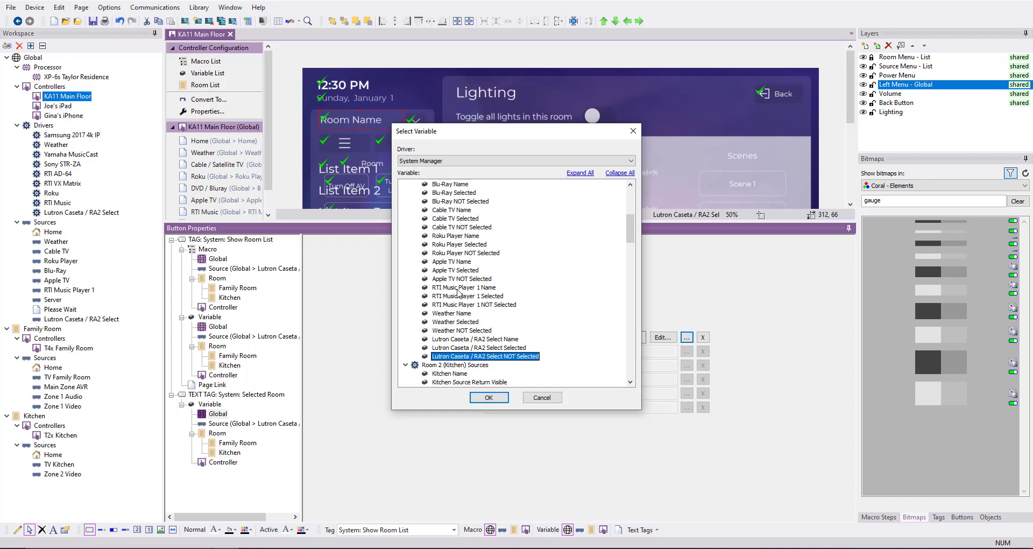
Look past the Kitchen sources to the Layer Visibility variables and examine Source List Visible and Power List Visible
scroll(476, 282, "down", 6)
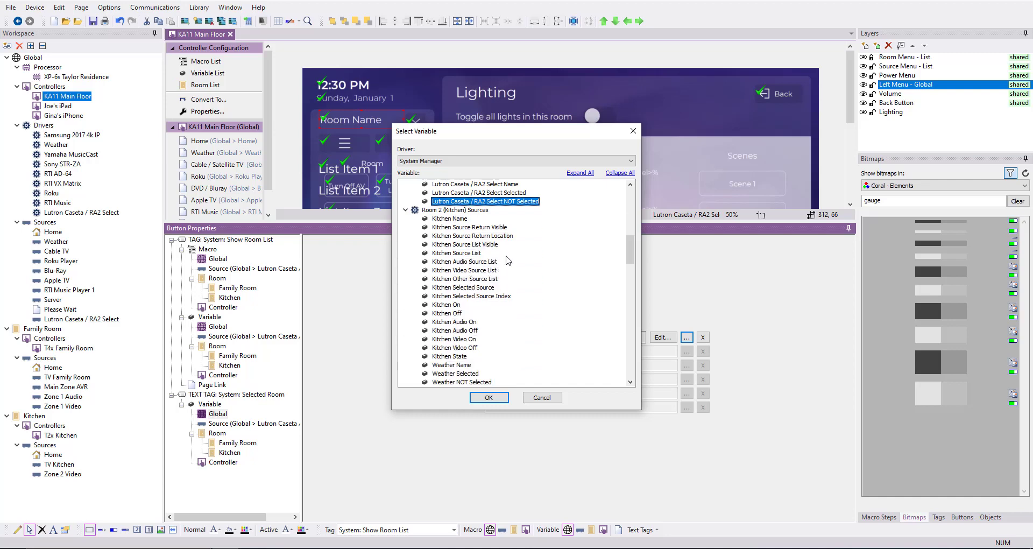
scroll(506, 262, "down", 1)
scroll(506, 262, "down", 15)
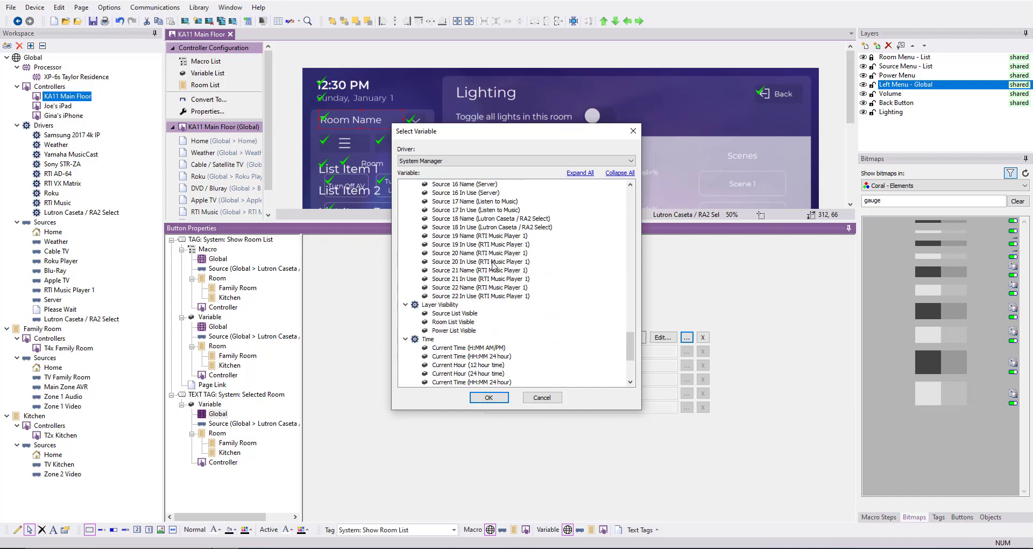
scroll(500, 264, "down", 2)
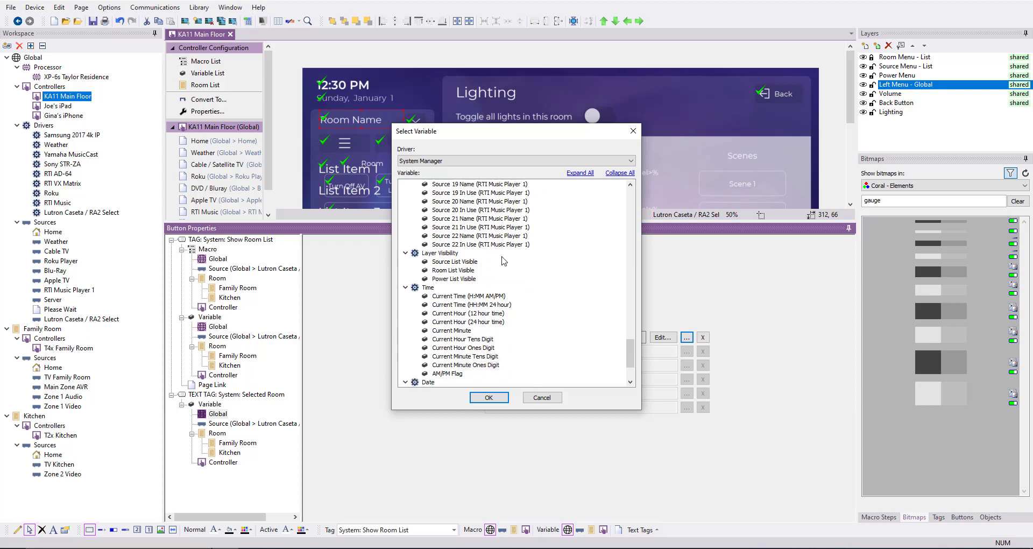
left_click(447, 262)
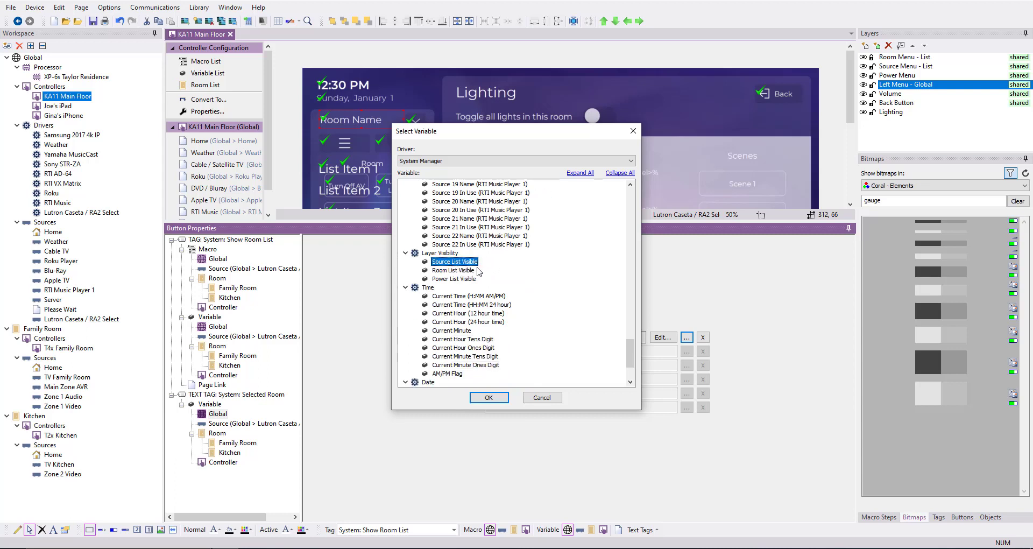
left_click(466, 280)
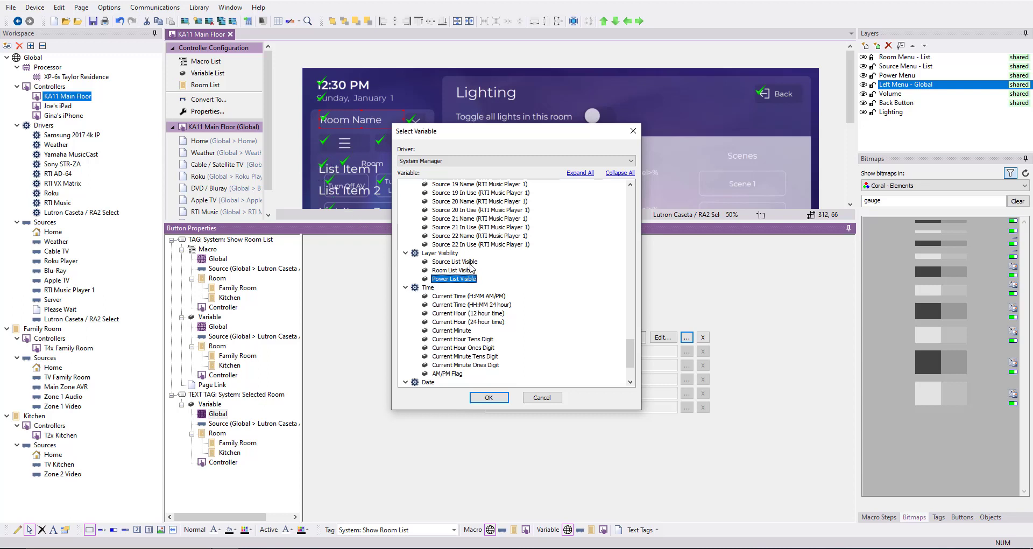
Examine the Selected Room variables and the Name and In Use variables under Source Names, including those of source 3
scroll(468, 293, "up", 5)
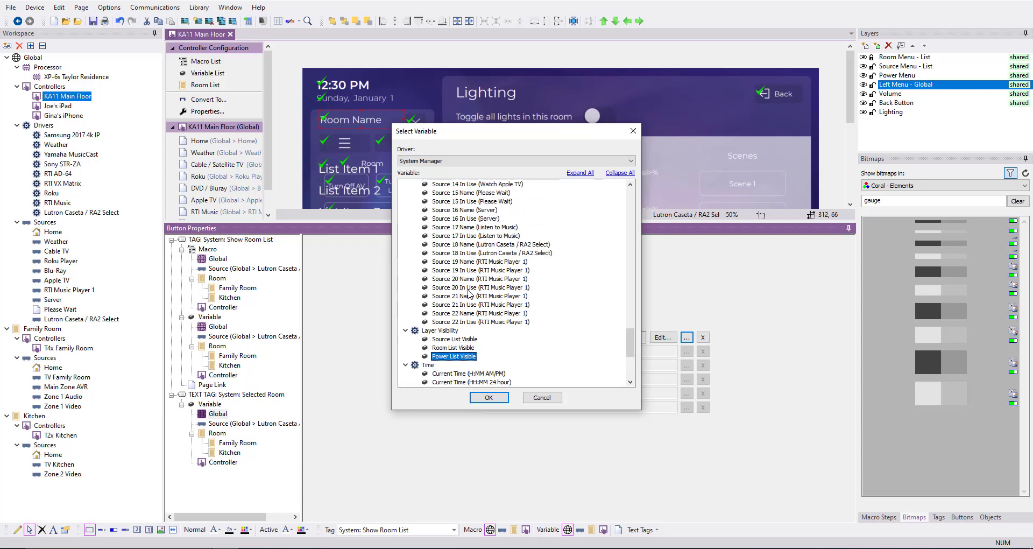
scroll(471, 296, "up", 15)
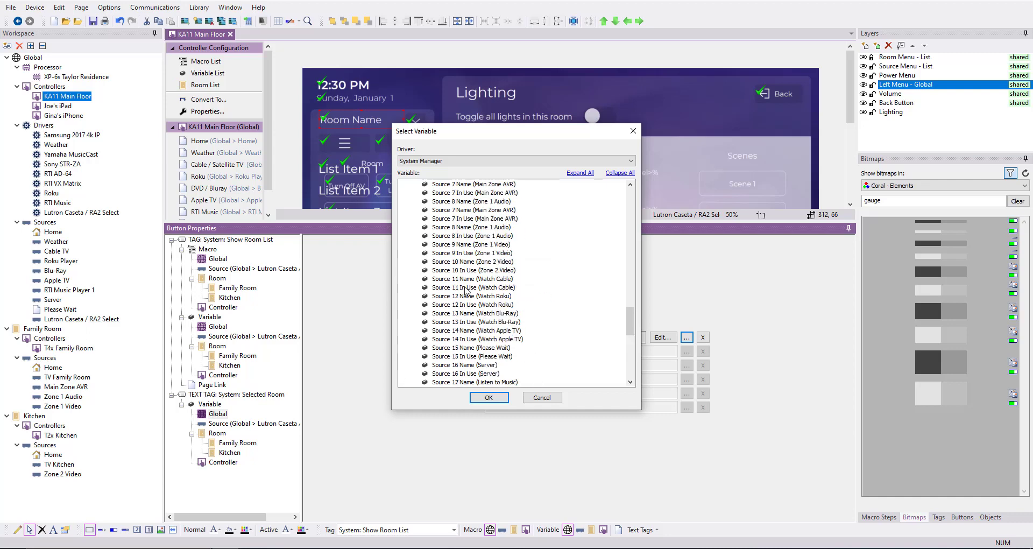
scroll(471, 291, "down", 1)
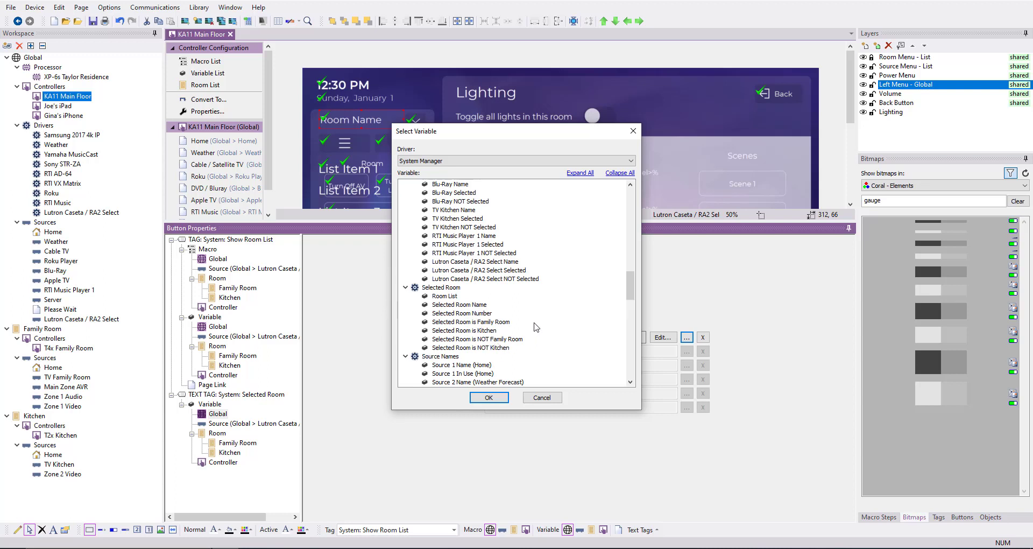
scroll(536, 327, "down", 2)
scroll(536, 326, "down", 4)
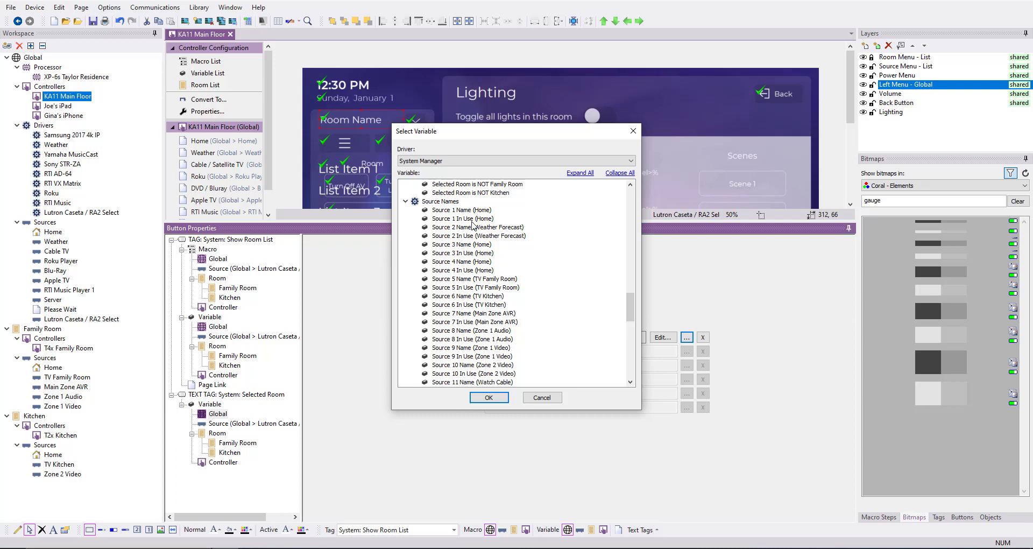
left_click(489, 254)
left_click(489, 245)
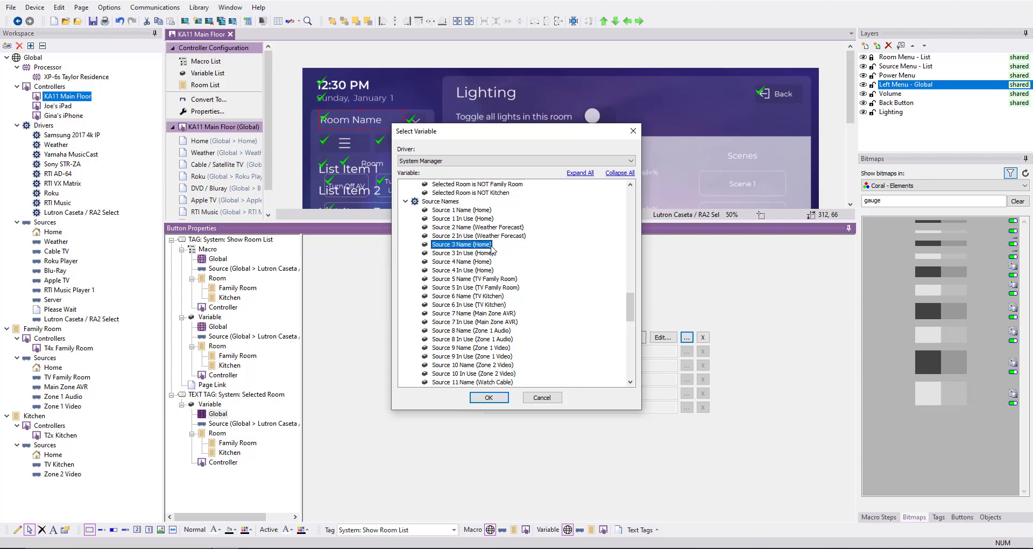
left_click(492, 255)
left_click(490, 247)
scroll(554, 313, "down", 5)
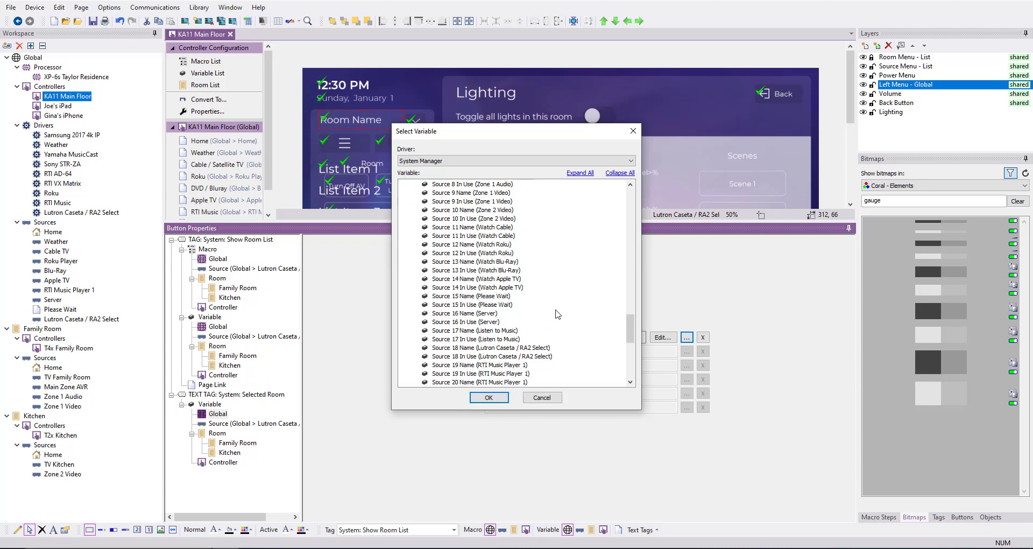
scroll(539, 307, "down", 2)
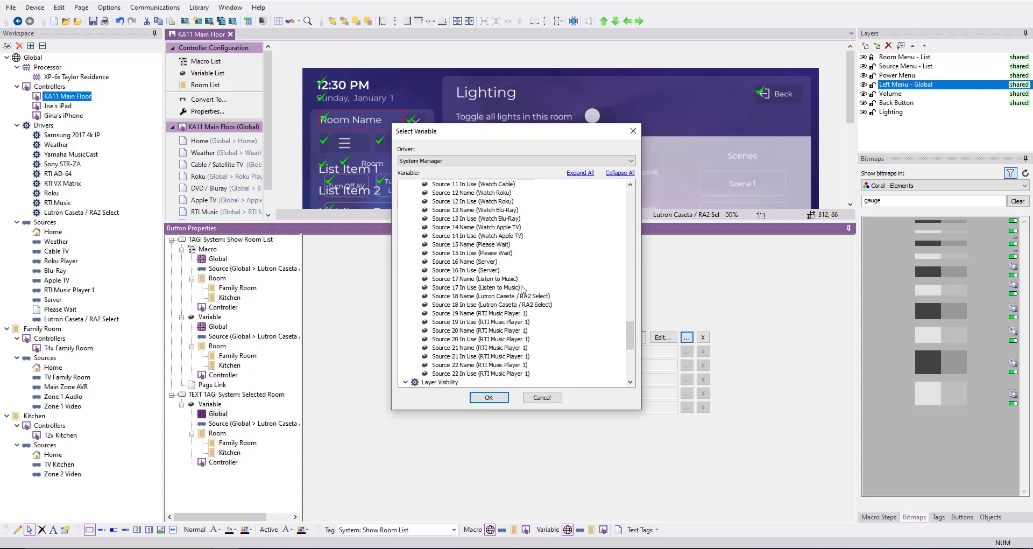
Examine the Time and Date variables, including Current Time (HH:MM 24 hour) and Current Minute
scroll(521, 294, "down", 4)
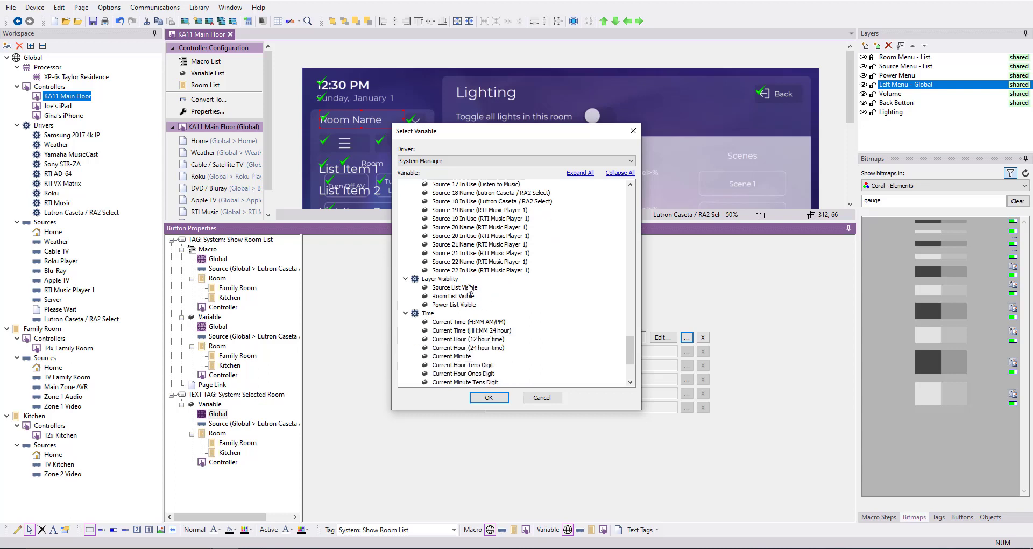
scroll(469, 295, "down", 2)
scroll(469, 295, "down", 1)
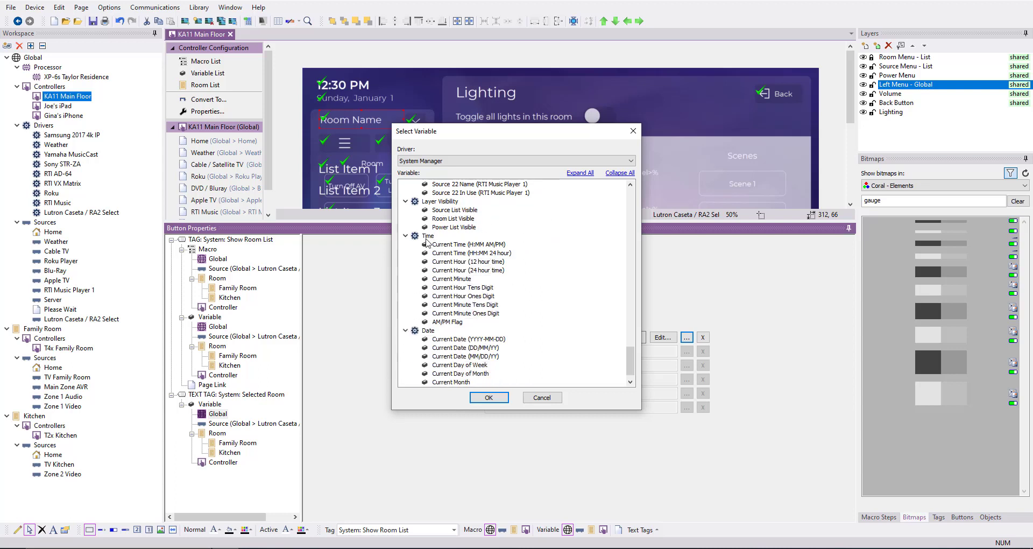
scroll(428, 246, "down", 1)
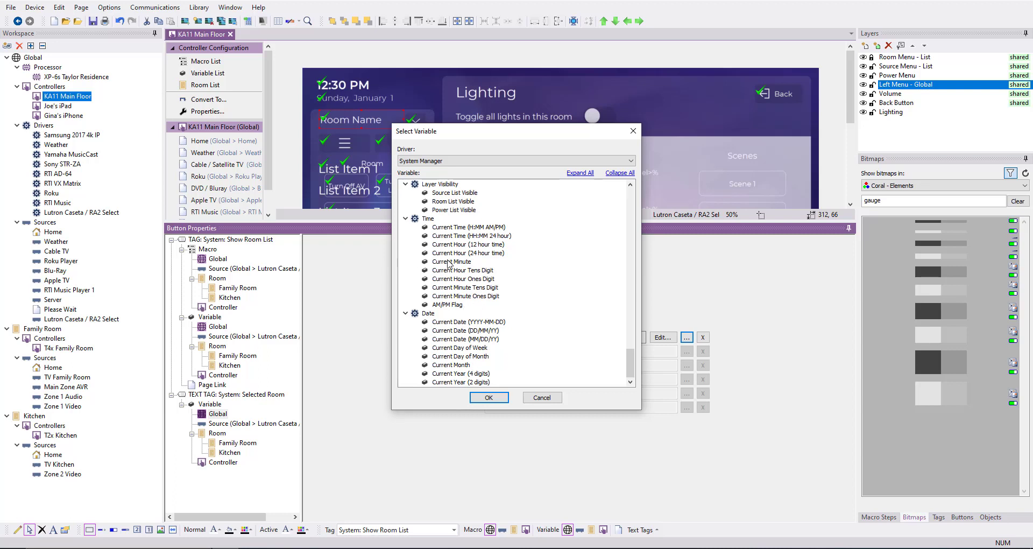
left_click(458, 237)
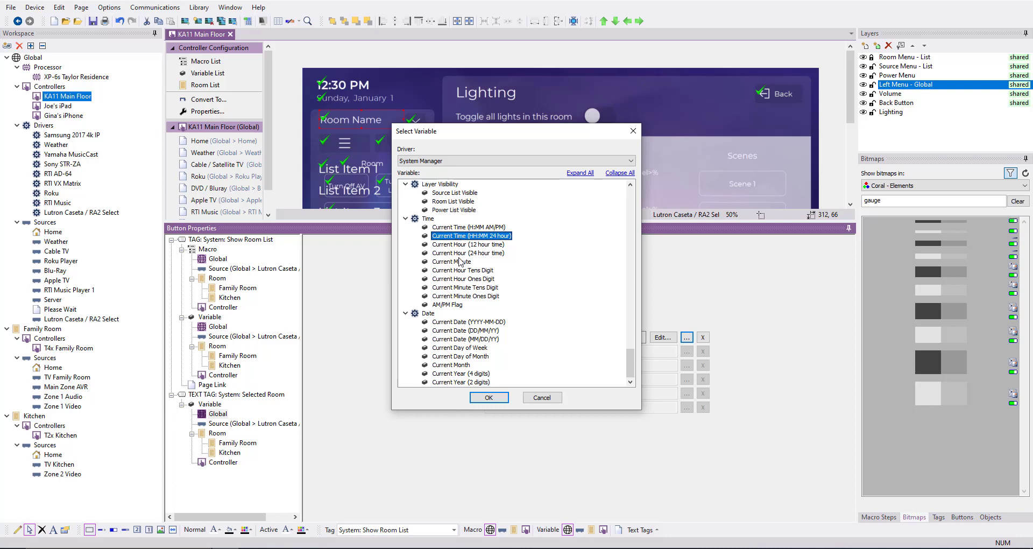
left_click(460, 262)
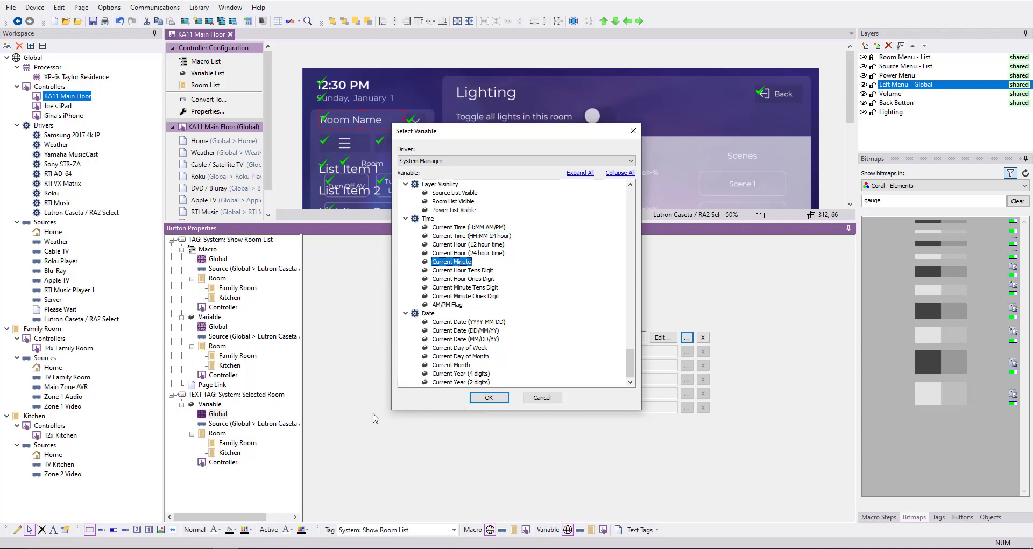
Cancel the variable selection and shrink the button properties area to show the whole Lighting page
left_click(542, 397)
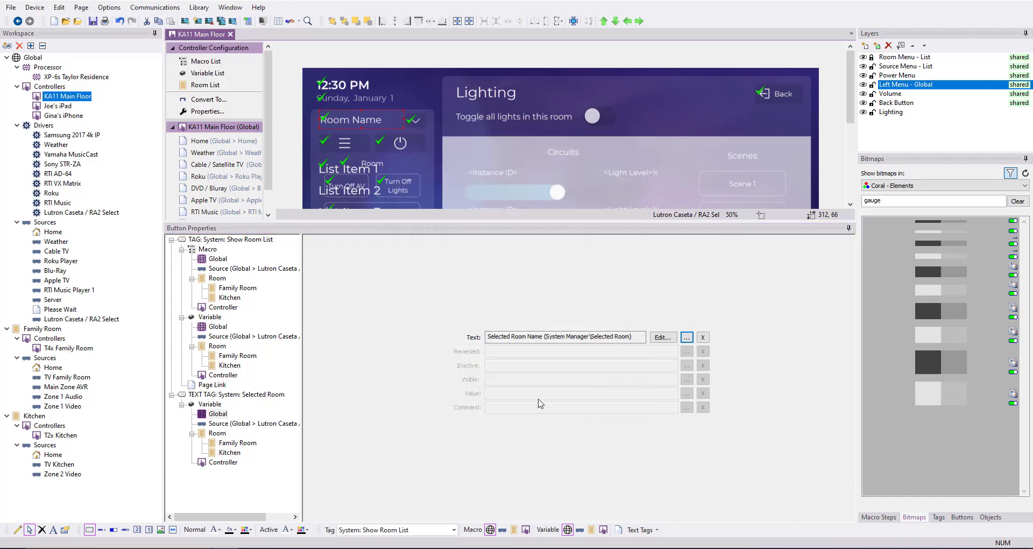
left_click_drag(492, 221, 479, 408)
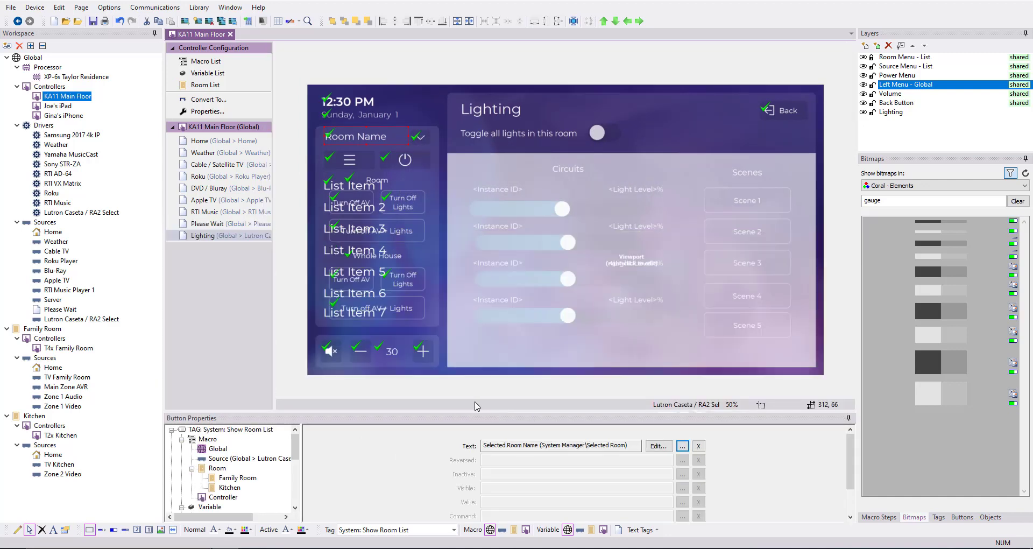